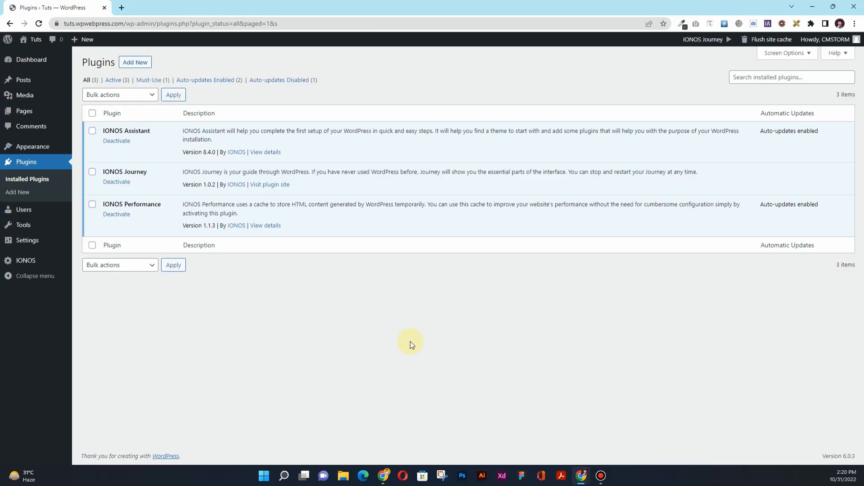
Step: Visit the WordPress dashboard home, and return to the Plugins page
{"action": "left_click", "coordinate": [28, 62]}
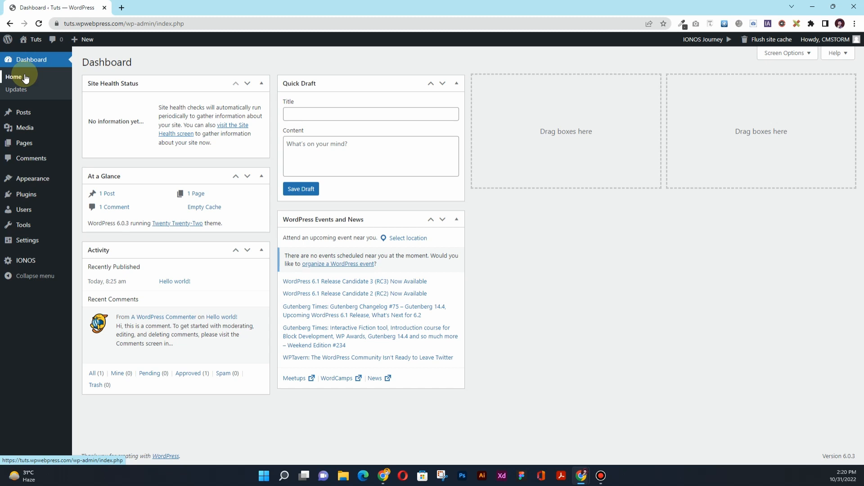
{"action": "mouse_move", "coordinate": [41, 199]}
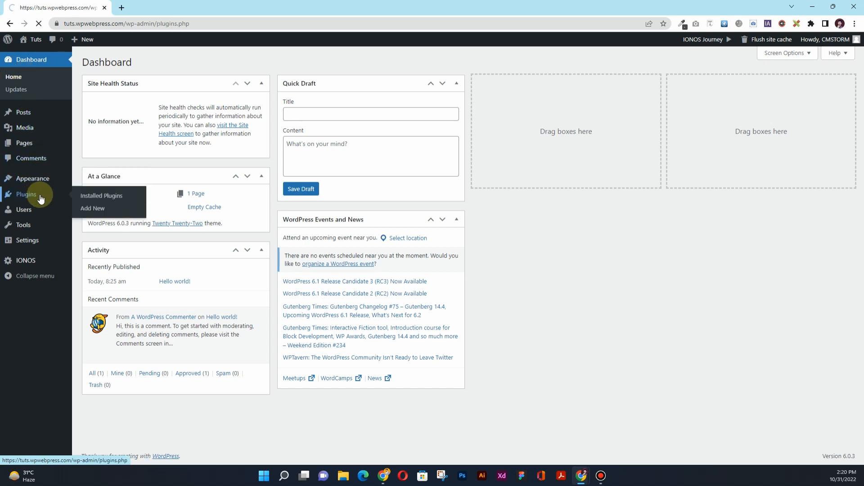
Step: Search the web for "revolution slider" in a new browser tab and look through the official Slider Revolution homepage
{"action": "left_click", "coordinate": [121, 8]}
{"action": "type", "text": "revo"}
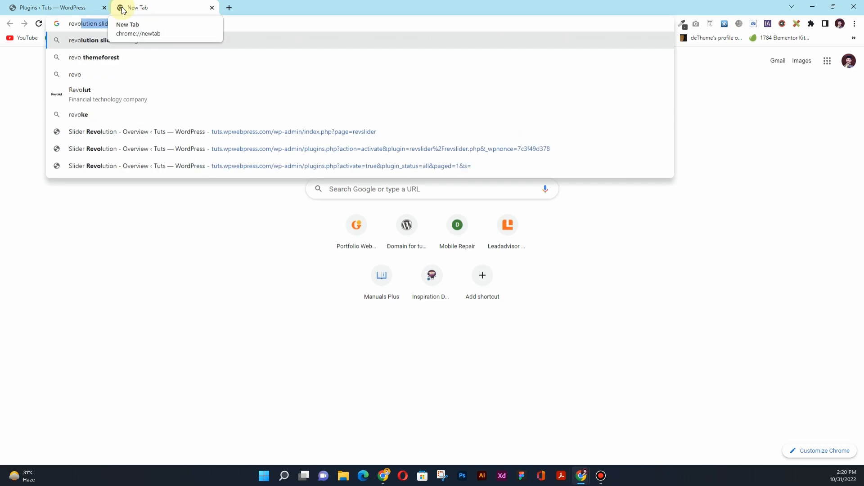
{"action": "type", "text": "lutio"}
{"action": "key", "text": "Return"}
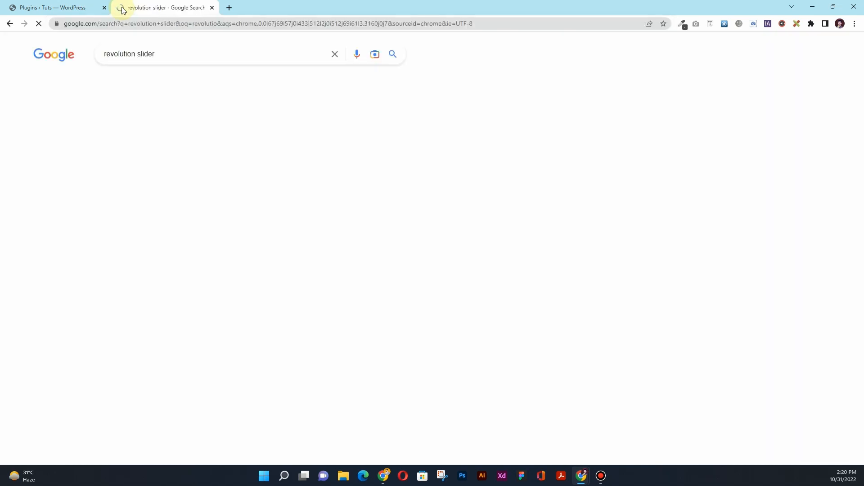
{"action": "left_click", "coordinate": [152, 159]}
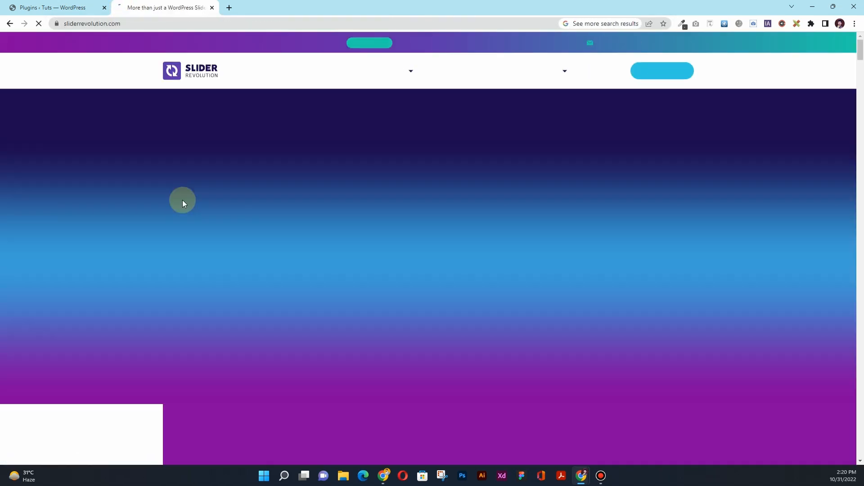
{"action": "scroll", "coordinate": [436, 282], "scroll_direction": "down", "scroll_amount": 8}
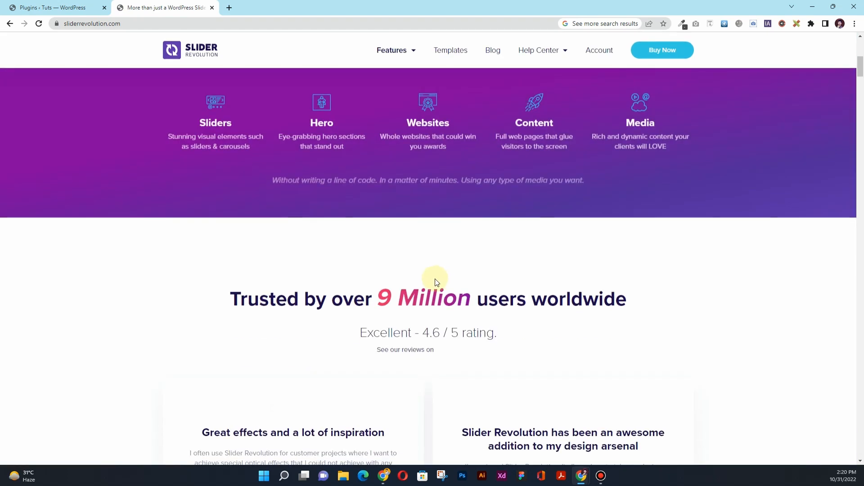
{"action": "scroll", "coordinate": [436, 282], "scroll_direction": "down", "scroll_amount": 20}
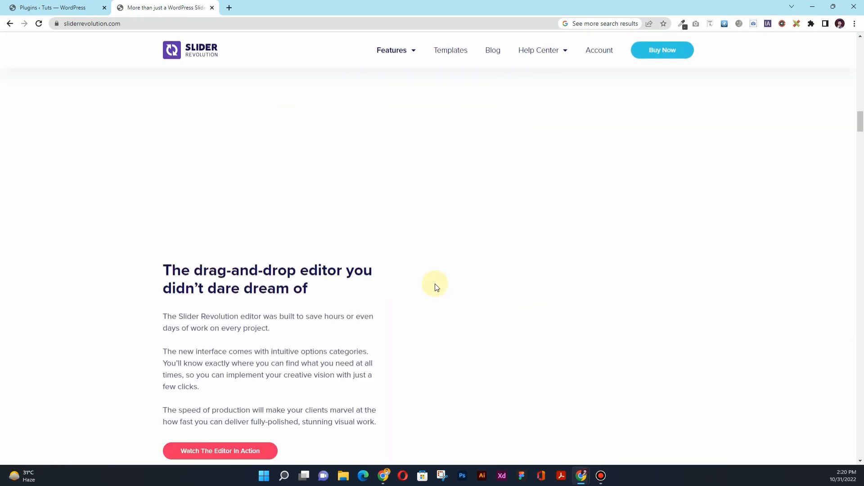
{"action": "scroll", "coordinate": [436, 286], "scroll_direction": "down", "scroll_amount": 20}
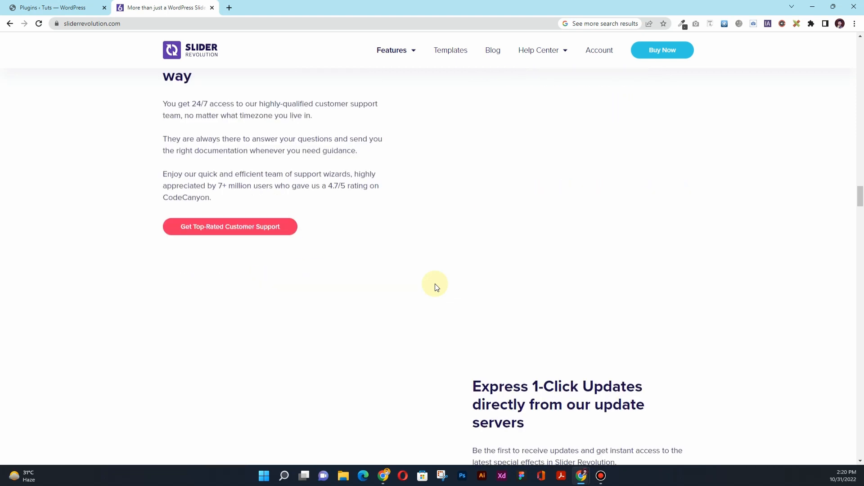
{"action": "scroll", "coordinate": [436, 288], "scroll_direction": "up", "scroll_amount": 20}
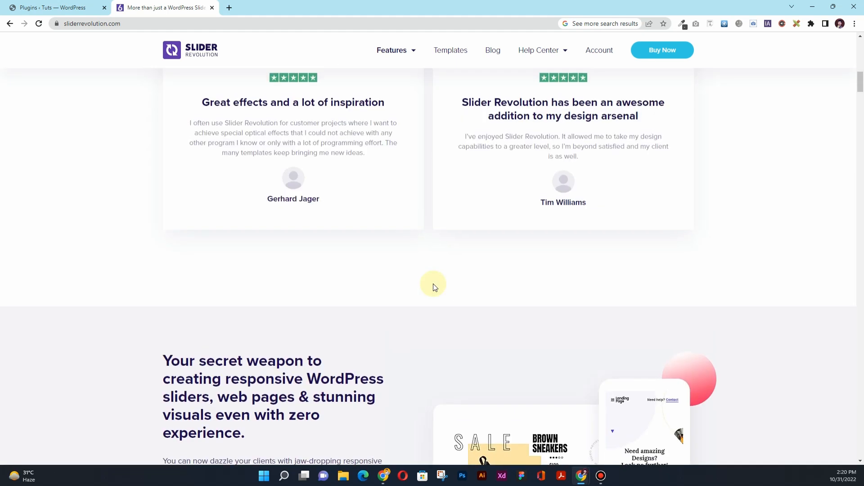
{"action": "scroll", "coordinate": [433, 287], "scroll_direction": "up", "scroll_amount": 20}
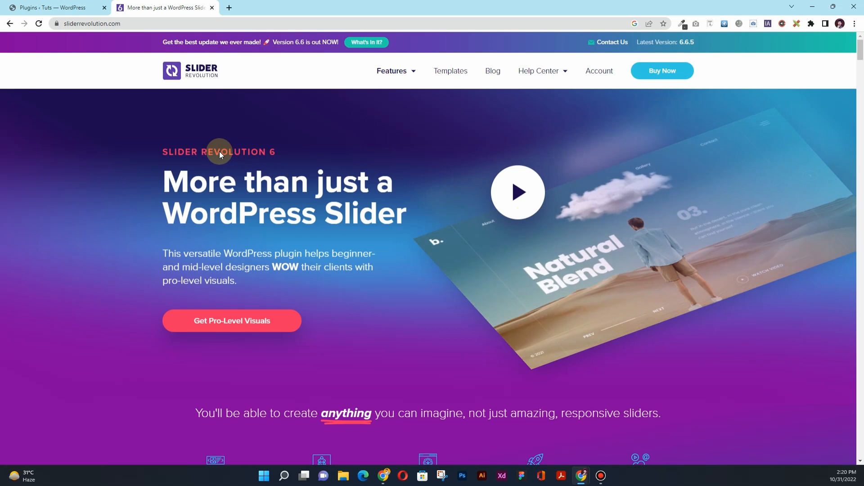
Step: Back in WordPress, upload the revslider-6_6_2 zip file from the Desktop as a new plugin and install it
{"action": "left_click", "coordinate": [54, 8]}
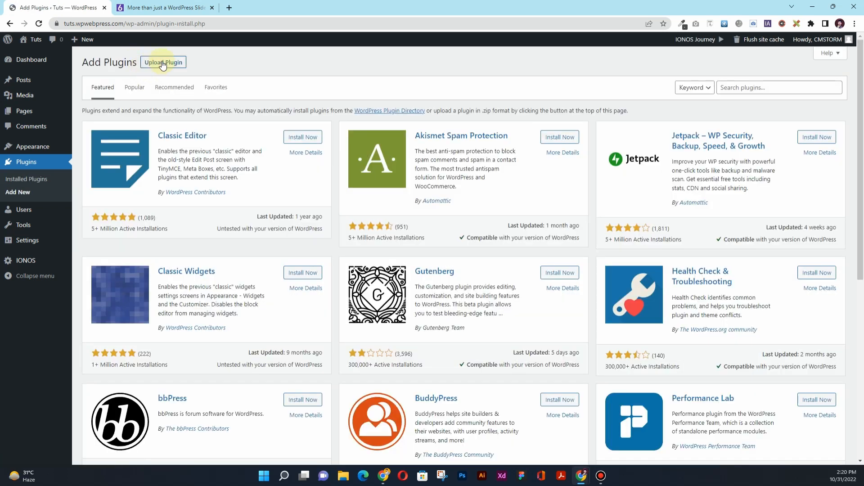
{"action": "left_click", "coordinate": [169, 62]}
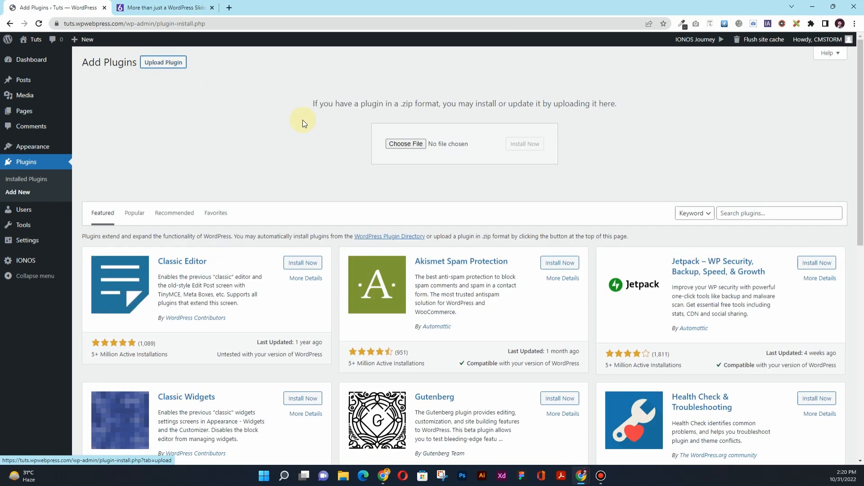
{"action": "left_click", "coordinate": [390, 144]}
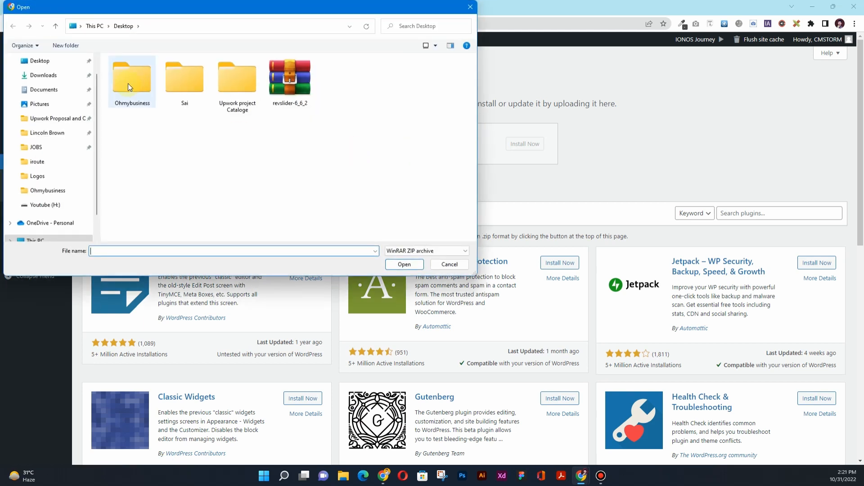
{"action": "left_click", "coordinate": [63, 67]}
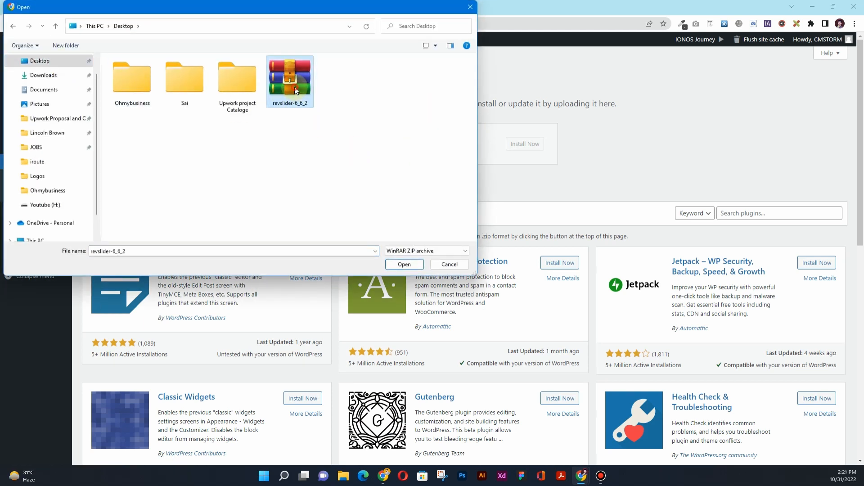
{"action": "double_click", "coordinate": [296, 91]}
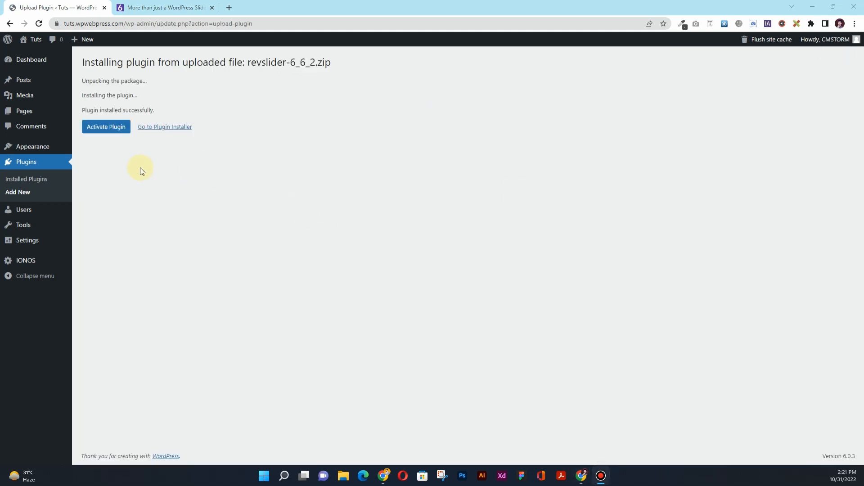
Step: Activate the installed Slider Revolution plugin and continue past its welcome screen to the module overview
{"action": "left_click", "coordinate": [111, 131]}
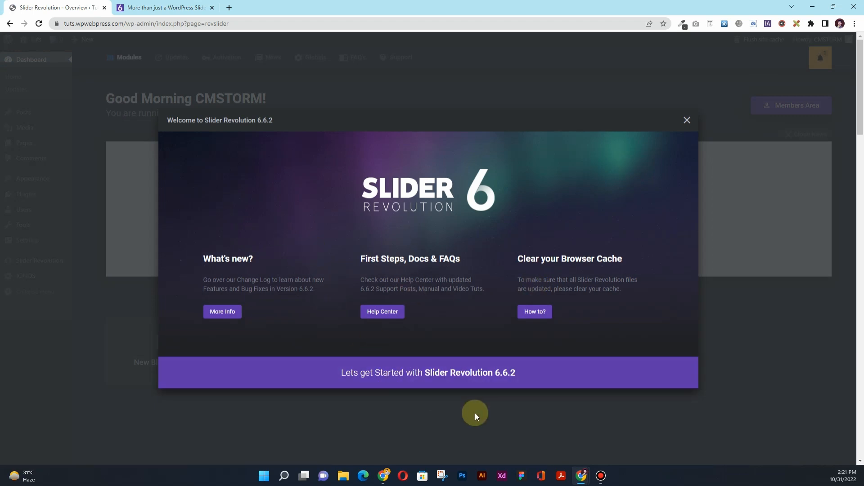
{"action": "left_click", "coordinate": [491, 375]}
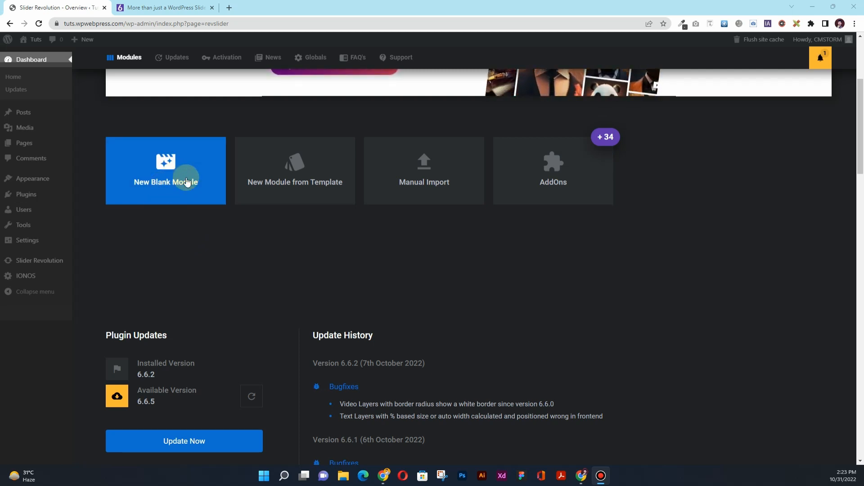
Step: Open the library for creating a module from a template and browse the Slider, Carousel, Hero and Website categories
{"action": "left_click", "coordinate": [297, 193]}
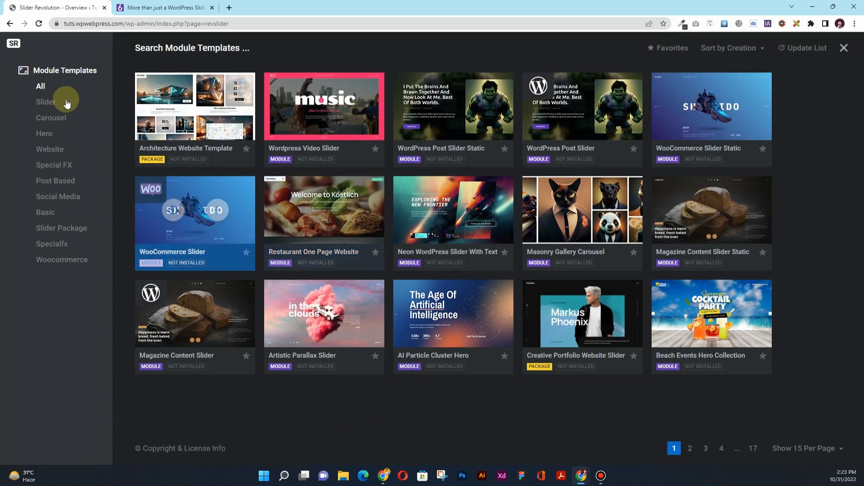
{"action": "left_click", "coordinate": [47, 108]}
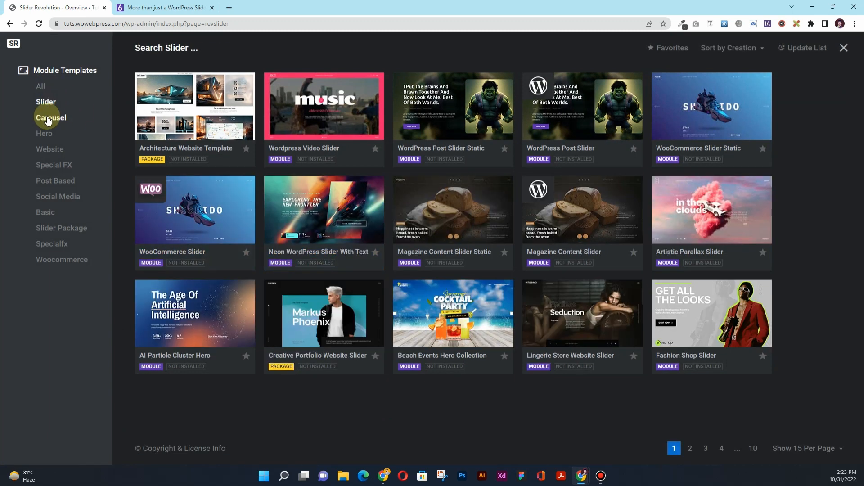
{"action": "left_click", "coordinate": [48, 119]}
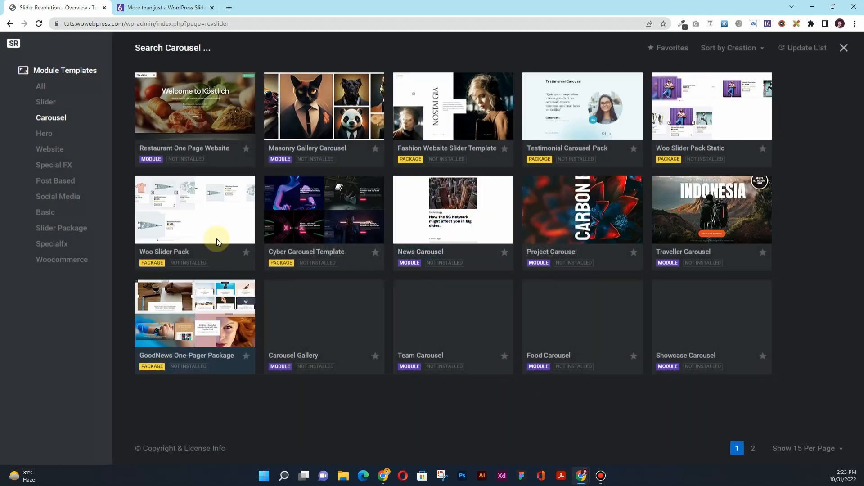
{"action": "left_click", "coordinate": [45, 135]}
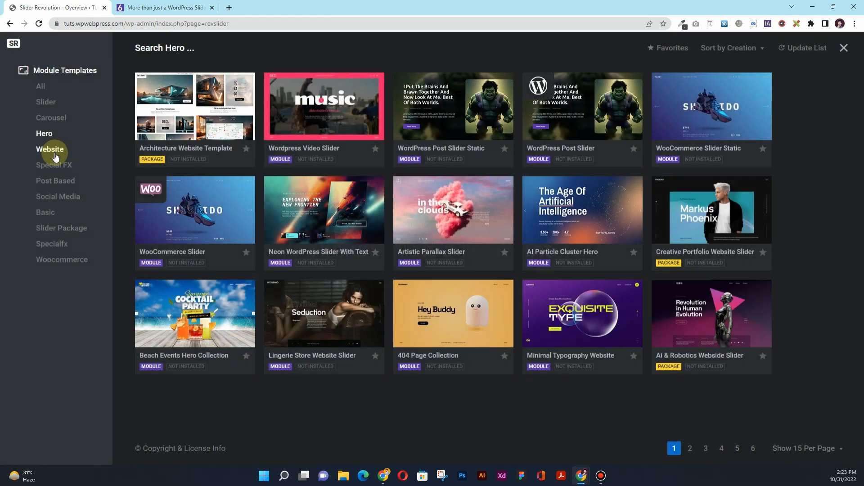
{"action": "left_click", "coordinate": [54, 153]}
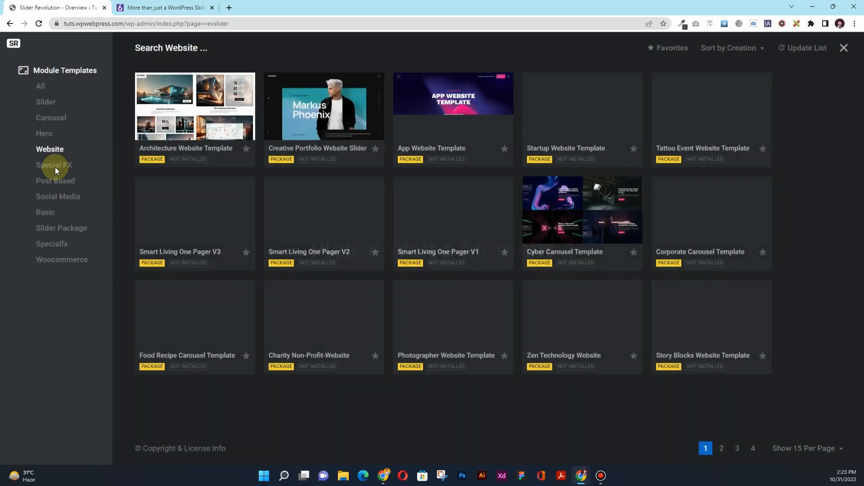
Step: Open the preview of the App Website Template and examine the sections of its demo page
{"action": "mouse_move", "coordinate": [309, 145]}
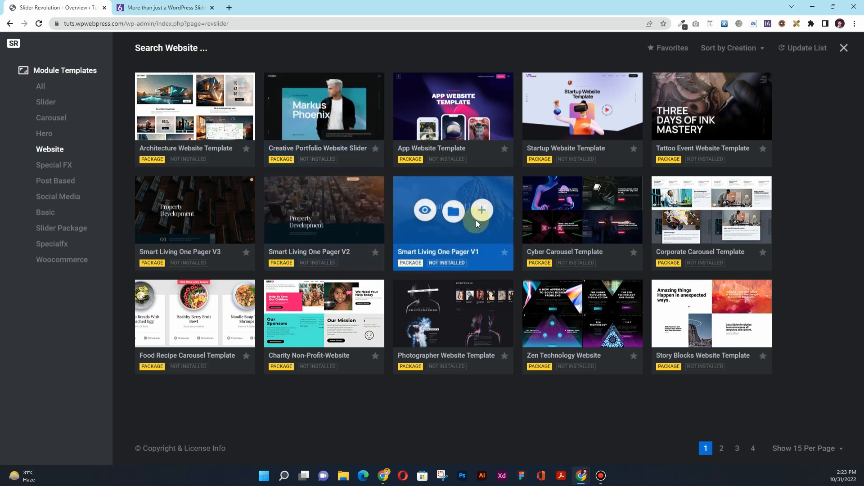
{"action": "left_click", "coordinate": [427, 108]}
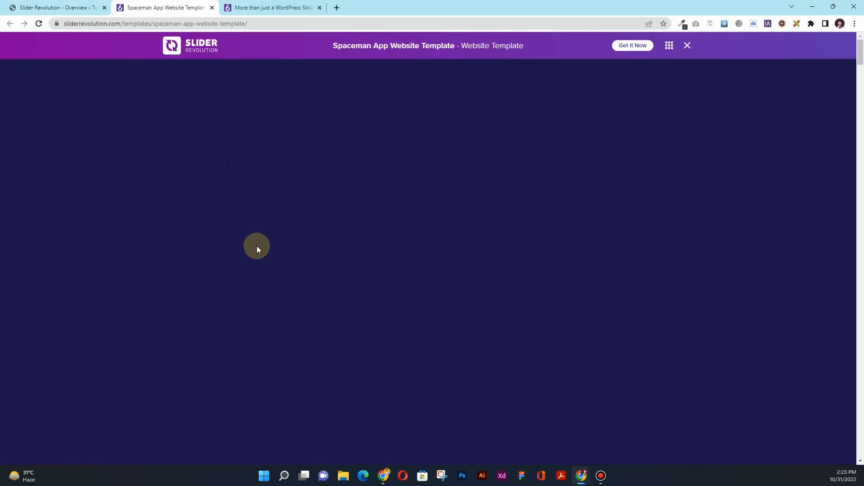
{"action": "scroll", "coordinate": [332, 245], "scroll_direction": "down", "scroll_amount": 4}
{"action": "scroll", "coordinate": [331, 248], "scroll_direction": "down", "scroll_amount": 10}
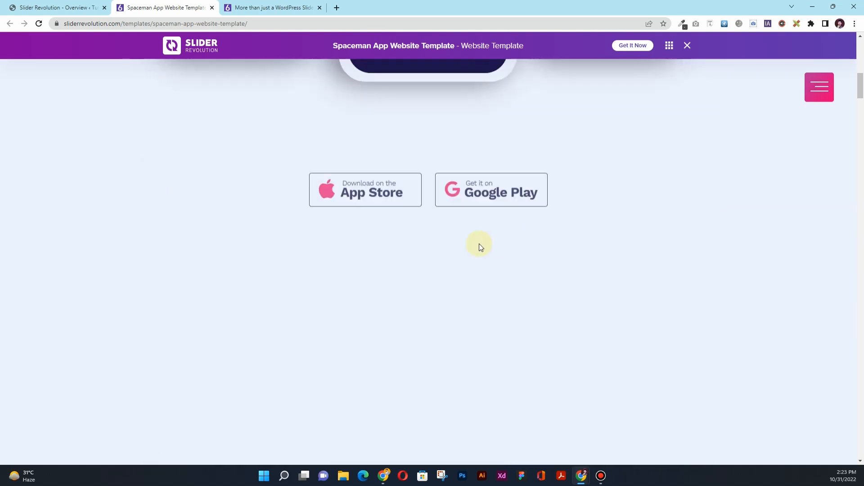
{"action": "scroll", "coordinate": [350, 255], "scroll_direction": "down", "scroll_amount": 10}
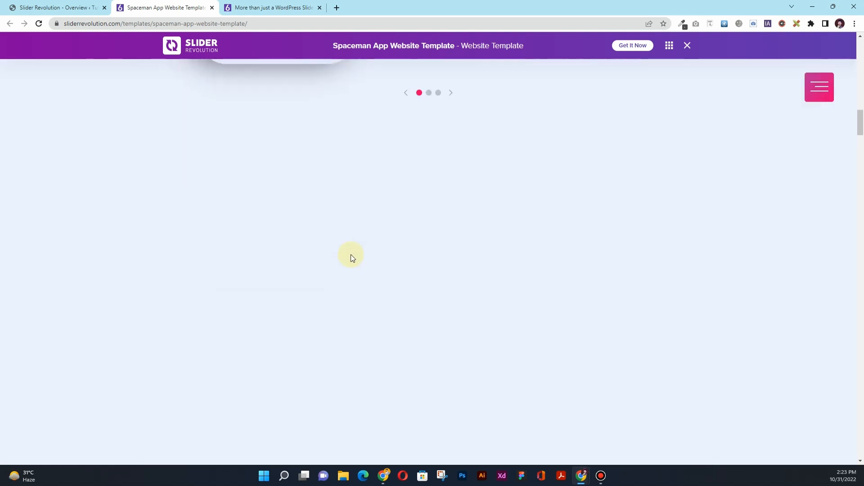
{"action": "scroll", "coordinate": [649, 182], "scroll_direction": "up", "scroll_amount": 5}
{"action": "scroll", "coordinate": [518, 226], "scroll_direction": "down", "scroll_amount": 10}
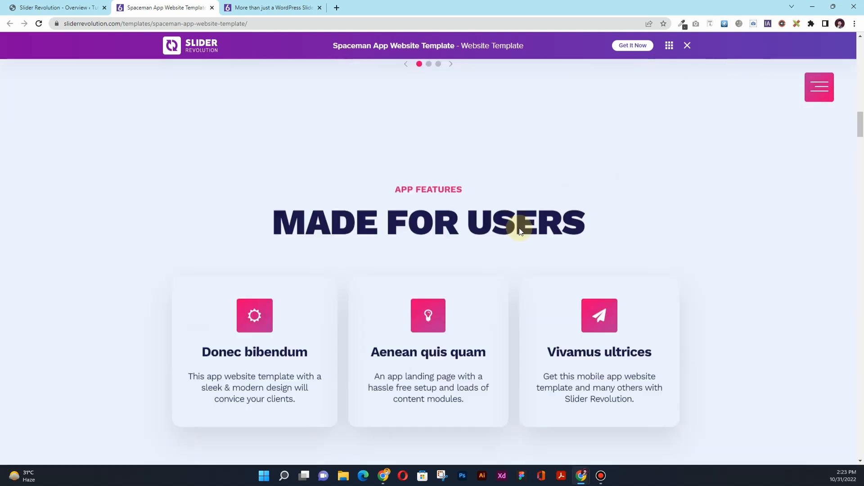
{"action": "scroll", "coordinate": [390, 270], "scroll_direction": "up", "scroll_amount": 5}
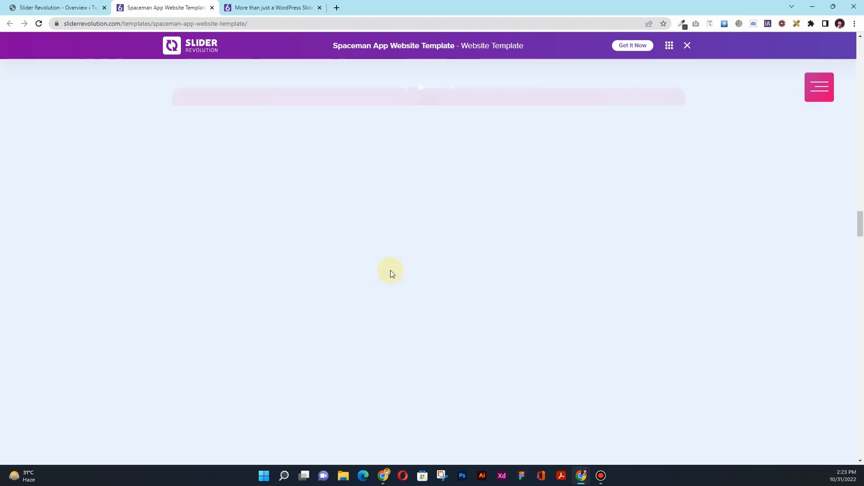
{"action": "scroll", "coordinate": [389, 270], "scroll_direction": "up", "scroll_amount": 10}
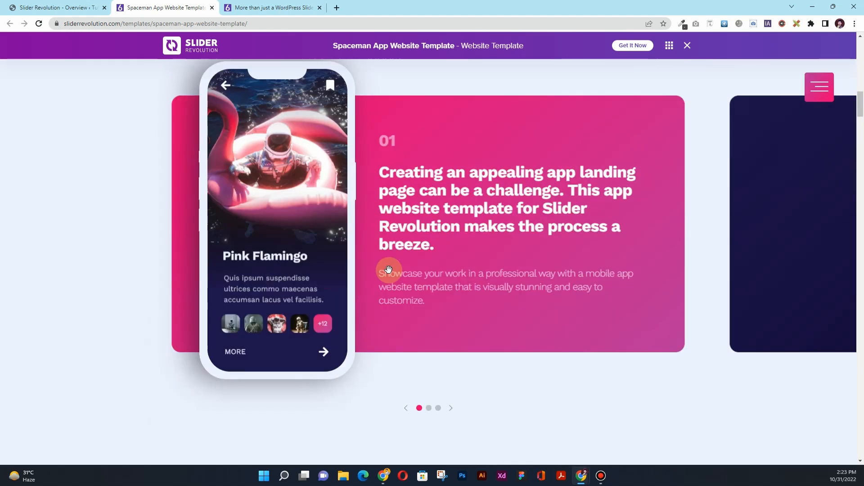
Step: Return to the Slider Revolution overview, leave the template library and look through the full list of available addons
{"action": "left_click", "coordinate": [54, 7]}
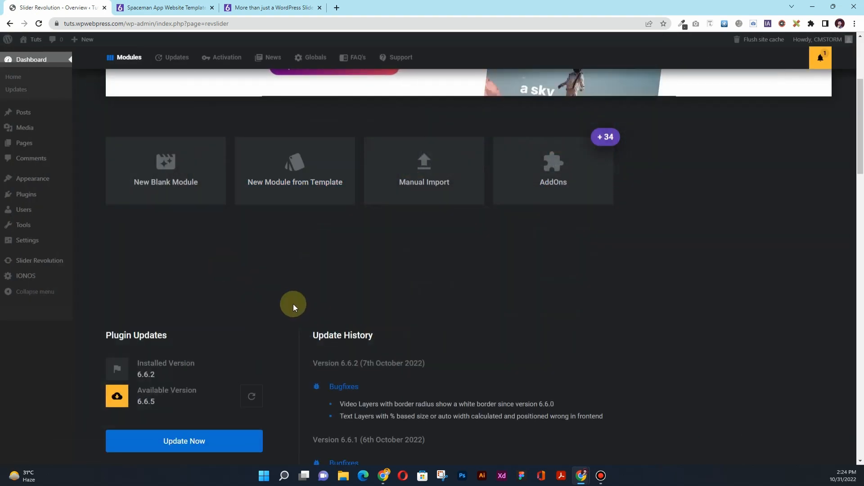
{"action": "scroll", "coordinate": [425, 256], "scroll_direction": "up", "scroll_amount": 3}
{"action": "left_click", "coordinate": [536, 332]}
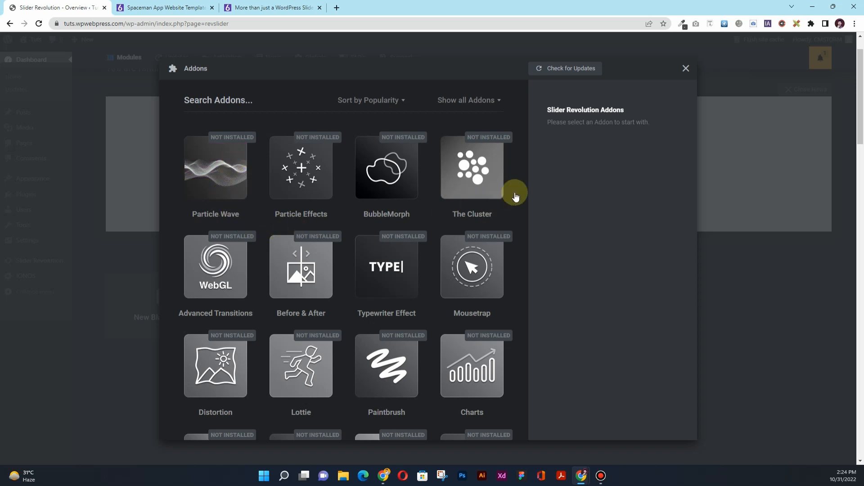
{"action": "scroll", "coordinate": [321, 253], "scroll_direction": "down", "scroll_amount": 12}
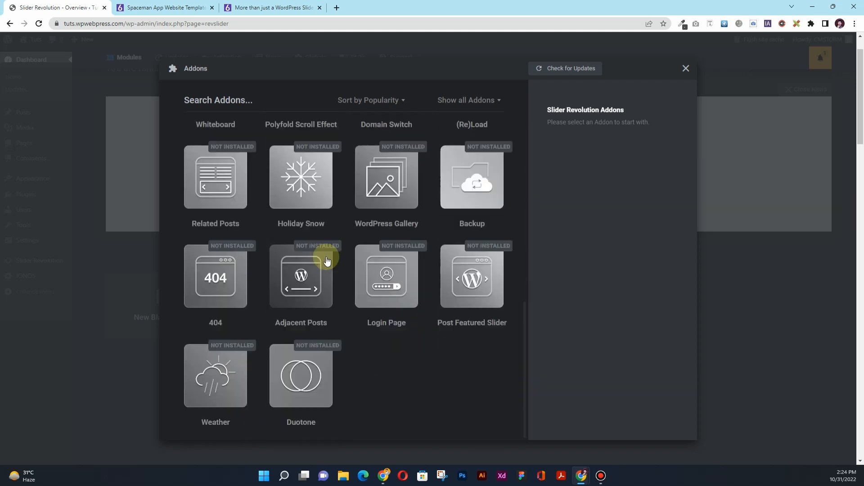
{"action": "scroll", "coordinate": [326, 260], "scroll_direction": "up", "scroll_amount": 7}
{"action": "scroll", "coordinate": [326, 261], "scroll_direction": "up", "scroll_amount": 7}
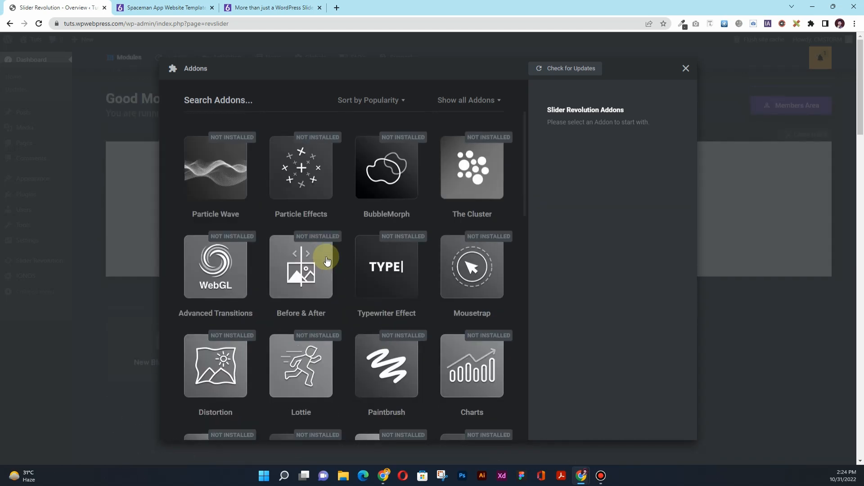
{"action": "scroll", "coordinate": [436, 274], "scroll_direction": "down", "scroll_amount": 12}
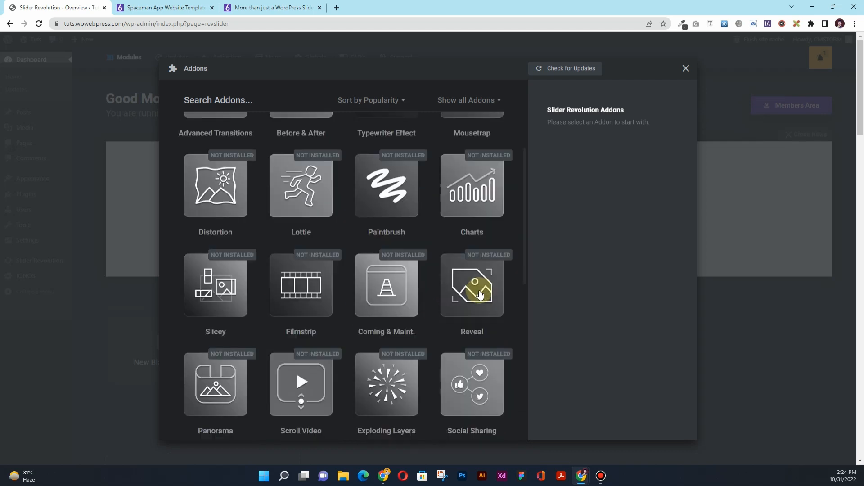
{"action": "scroll", "coordinate": [481, 294], "scroll_direction": "down", "scroll_amount": 2}
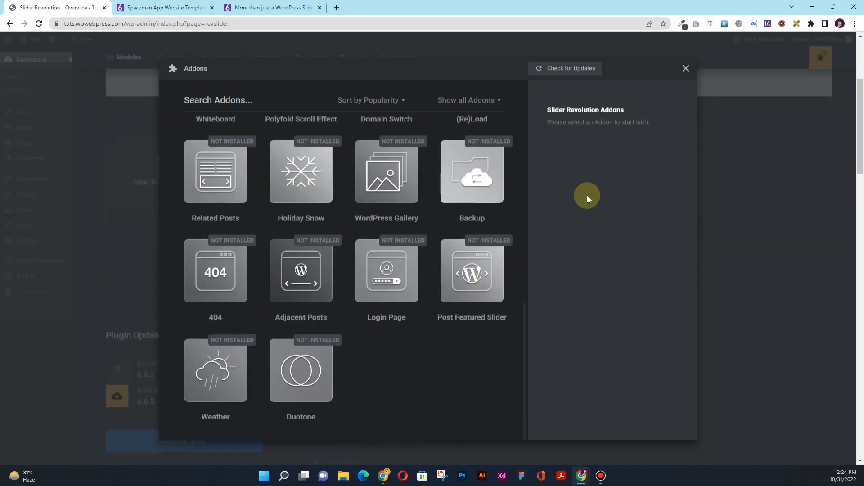
Step: Leave the addons list, create a new blank module and quit its creation guide to reach the editor
{"action": "left_click", "coordinate": [687, 68]}
{"action": "scroll", "coordinate": [357, 269], "scroll_direction": "up", "scroll_amount": 4}
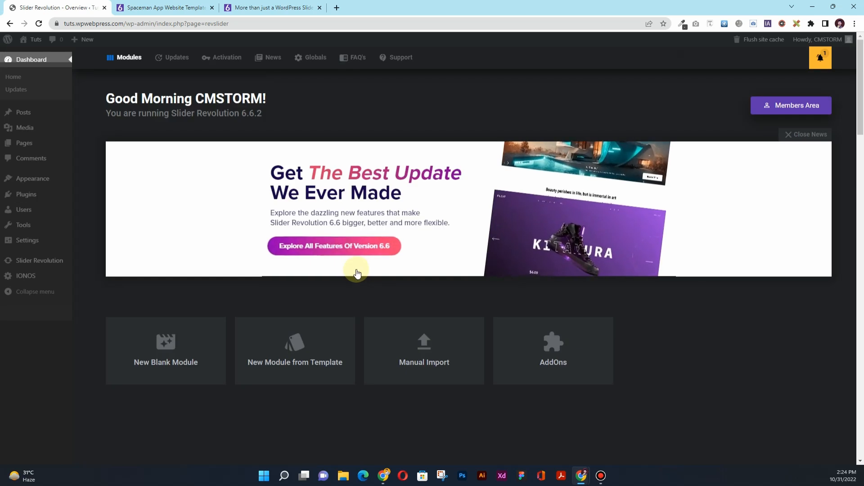
{"action": "scroll", "coordinate": [218, 266], "scroll_direction": "down", "scroll_amount": 2}
{"action": "left_click", "coordinate": [150, 287]}
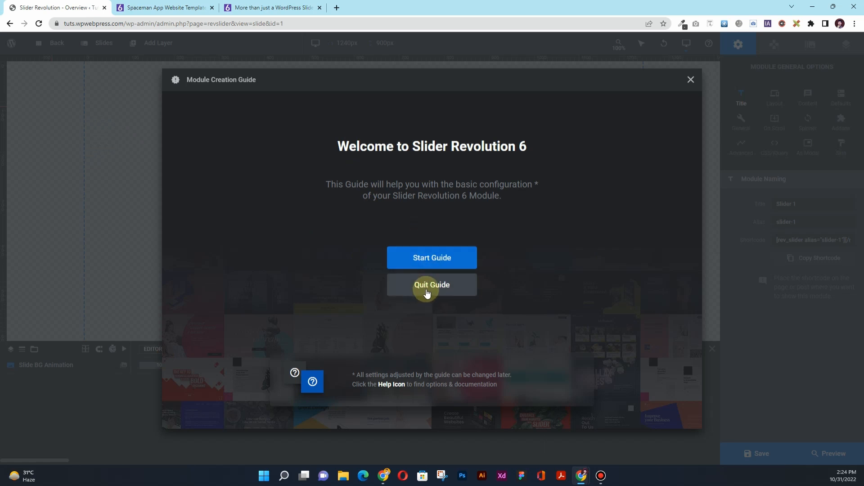
{"action": "left_click", "coordinate": [427, 288]}
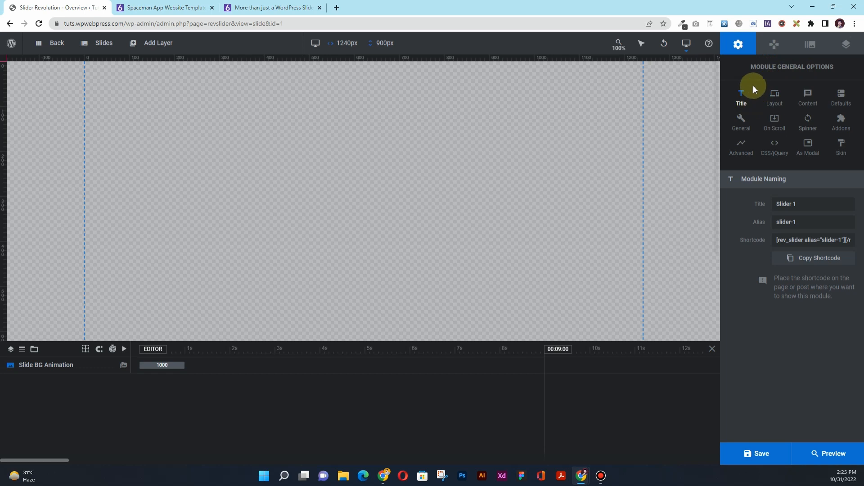
Step: Set the module's title to "Slide 1" in the module naming settings
{"action": "left_click", "coordinate": [793, 204]}
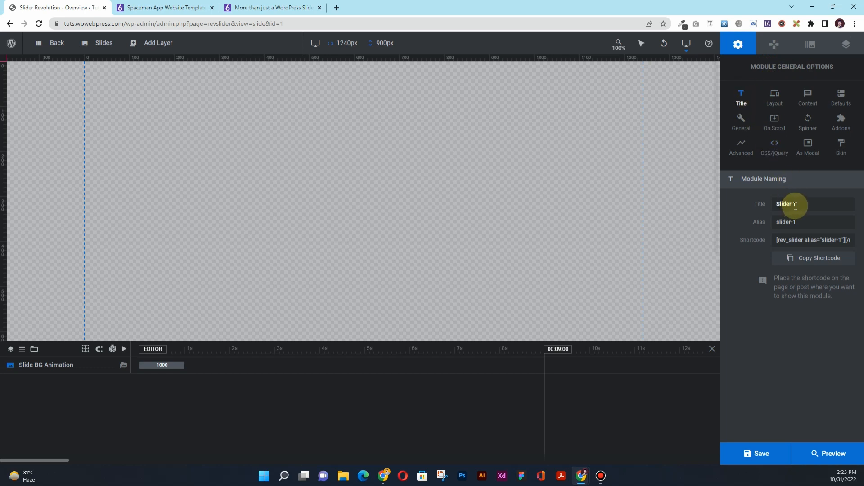
{"action": "left_click_drag", "start_coordinate": [798, 206], "coordinate": [764, 206]}
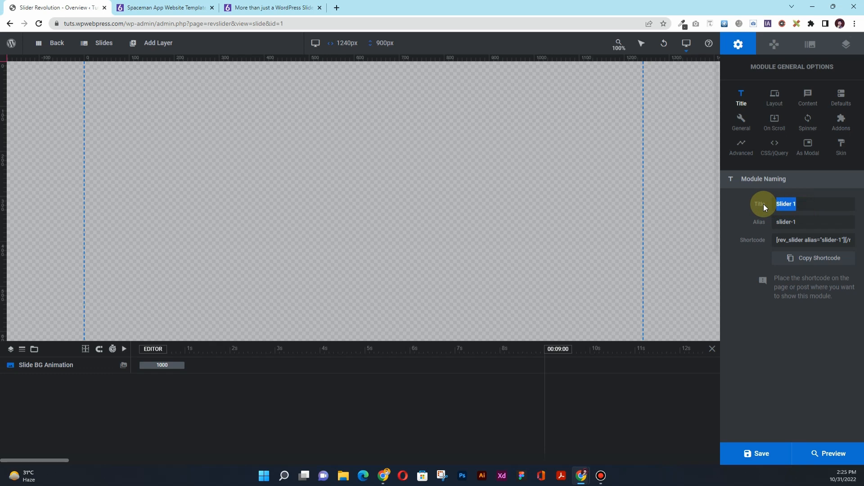
{"action": "type", "text": "Slide 1"}
Step: Try the Auto sizing in the module's layout options and switch back to Full-Width
{"action": "left_click", "coordinate": [771, 98]}
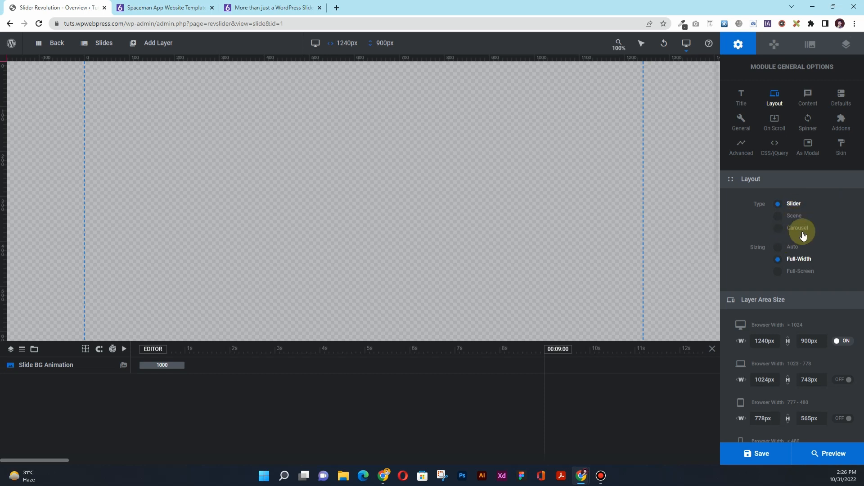
{"action": "scroll", "coordinate": [769, 240], "scroll_direction": "down", "scroll_amount": 2}
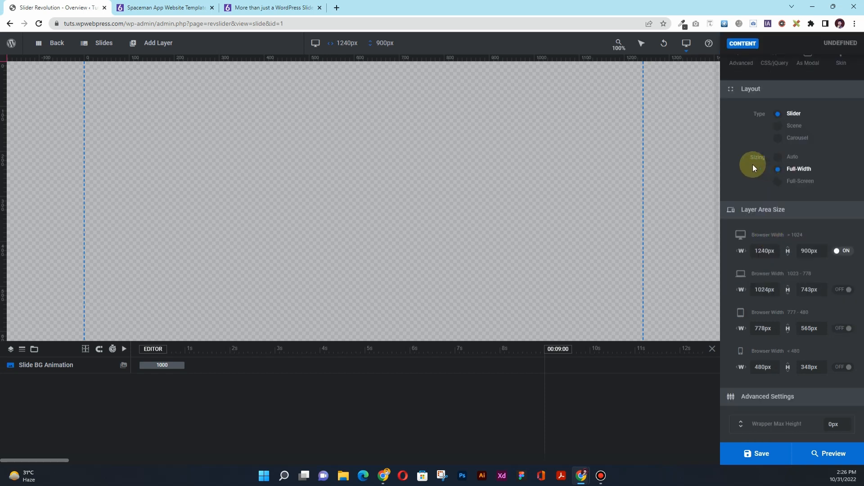
{"action": "left_click", "coordinate": [792, 157]}
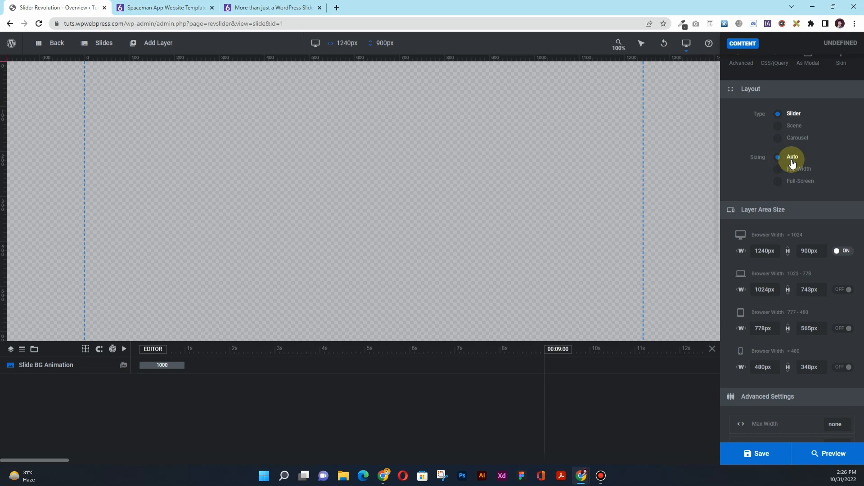
{"action": "left_click", "coordinate": [792, 174]}
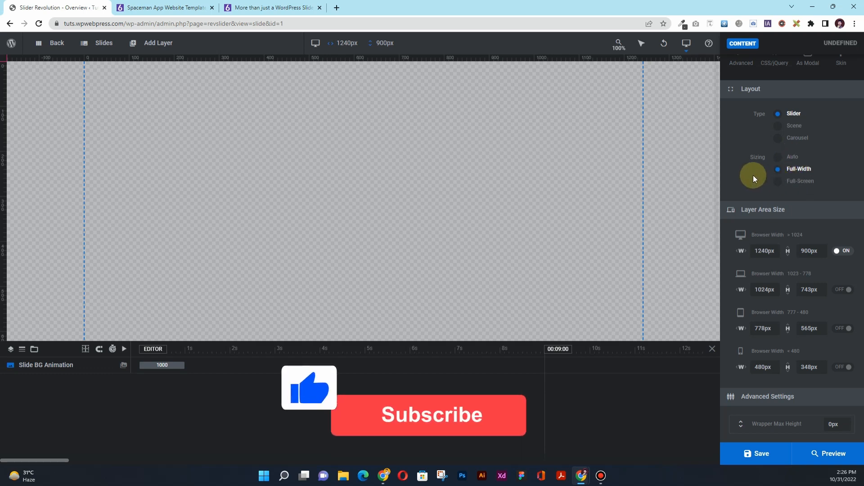
Step: Examine the layer area sizes per device and the advanced, overlay, position, background and shadow settings of the module layout
{"action": "scroll", "coordinate": [754, 178], "scroll_direction": "down", "scroll_amount": 1}
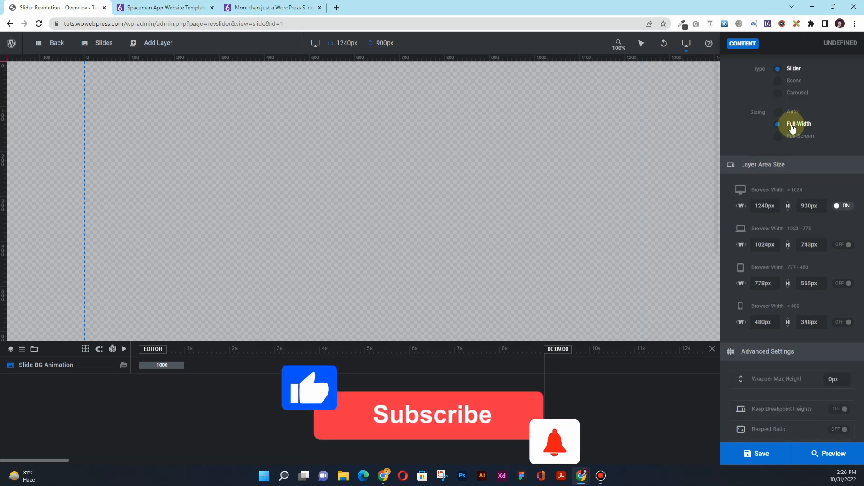
{"action": "scroll", "coordinate": [768, 165], "scroll_direction": "down", "scroll_amount": 1}
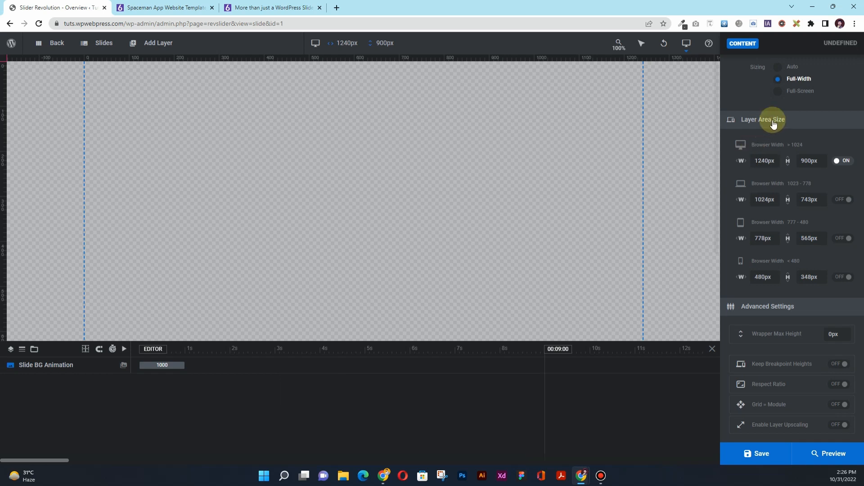
{"action": "double_click", "coordinate": [768, 160]}
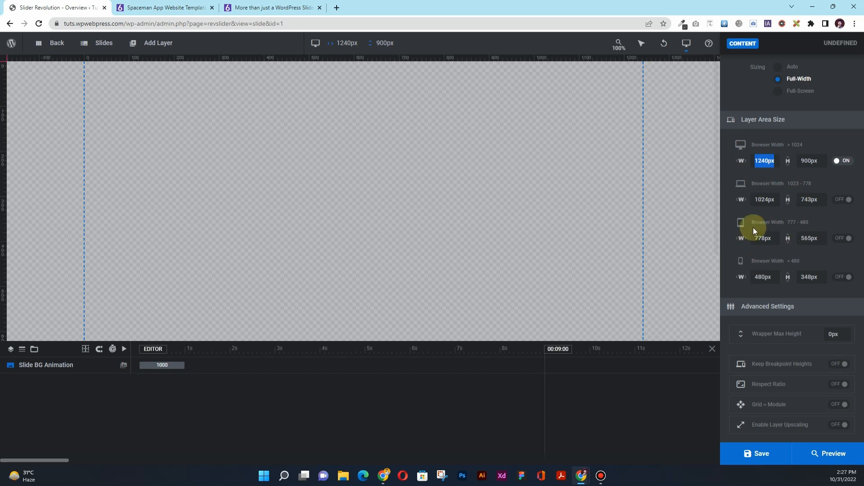
{"action": "scroll", "coordinate": [753, 228], "scroll_direction": "down", "scroll_amount": 1}
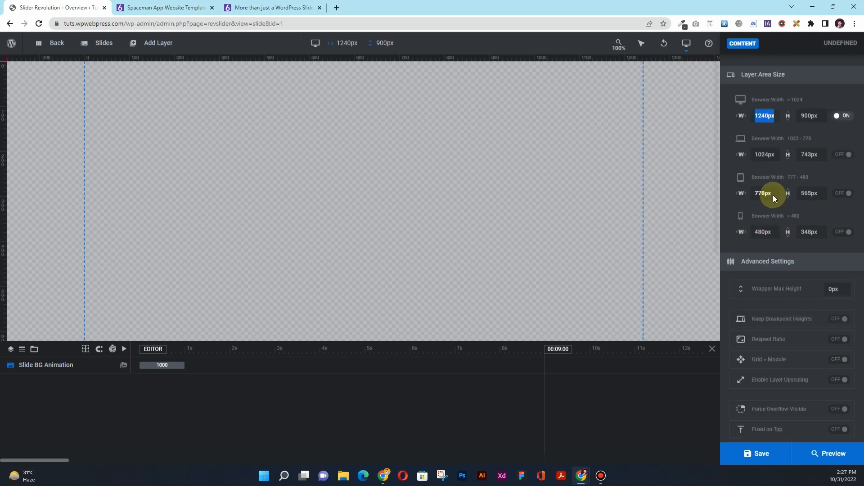
{"action": "scroll", "coordinate": [773, 195], "scroll_direction": "down", "scroll_amount": 2}
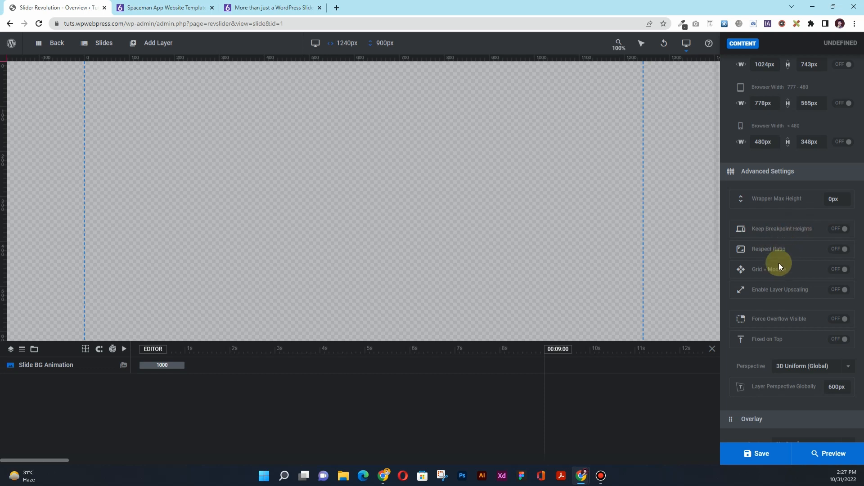
{"action": "scroll", "coordinate": [784, 279], "scroll_direction": "down", "scroll_amount": 6}
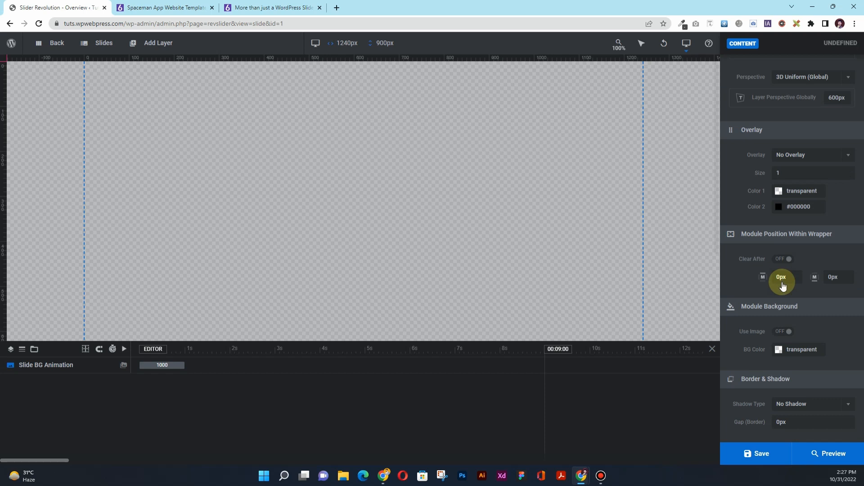
{"action": "scroll", "coordinate": [783, 282], "scroll_direction": "up", "scroll_amount": 1}
{"action": "scroll", "coordinate": [782, 282], "scroll_direction": "up", "scroll_amount": 5}
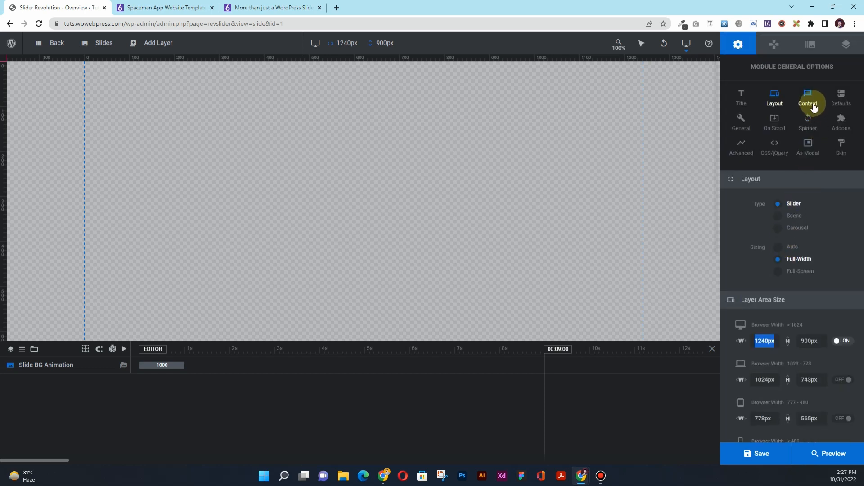
Step: Try the Post-Based and WooCommerce content sources for the module and return the source to Custom
{"action": "left_click", "coordinate": [814, 106]}
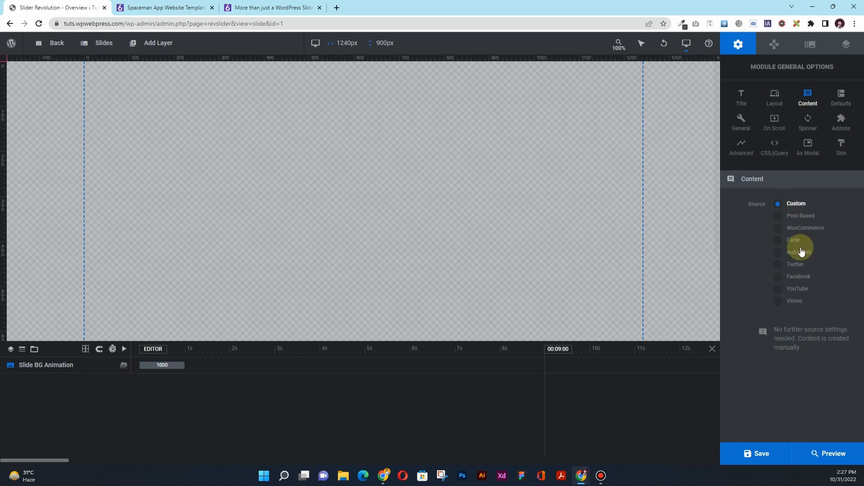
{"action": "left_click", "coordinate": [805, 216]}
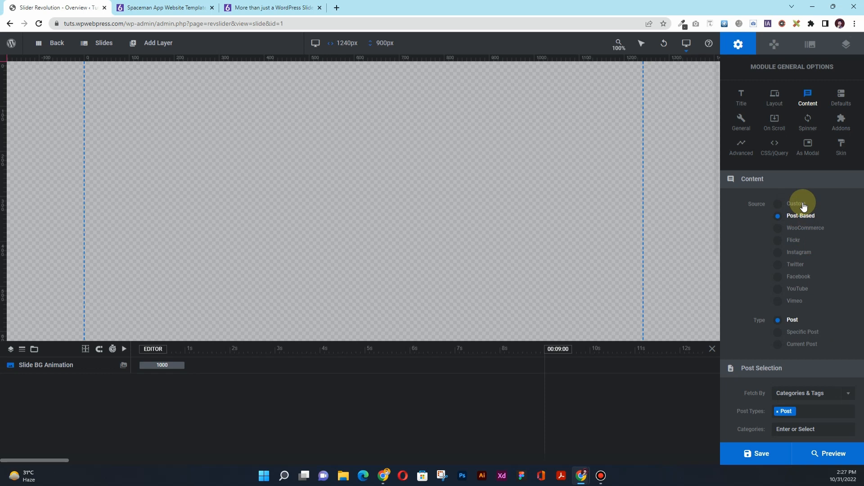
{"action": "left_click", "coordinate": [804, 205]}
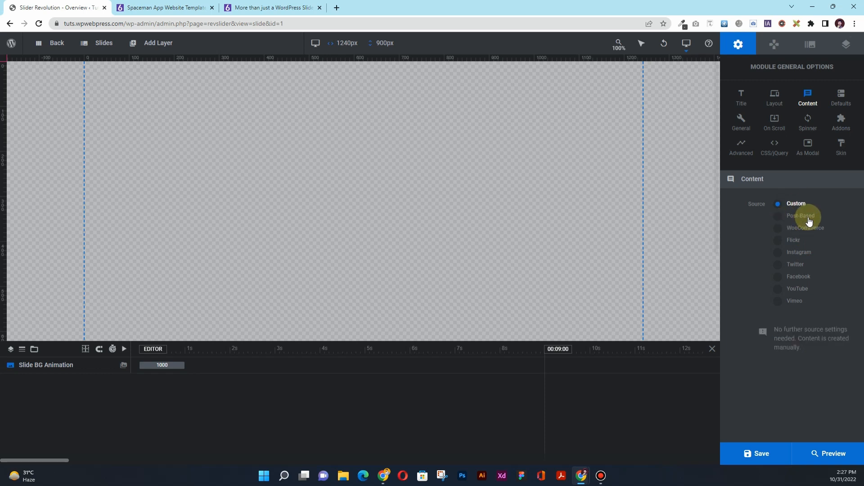
{"action": "left_click", "coordinate": [808, 218]}
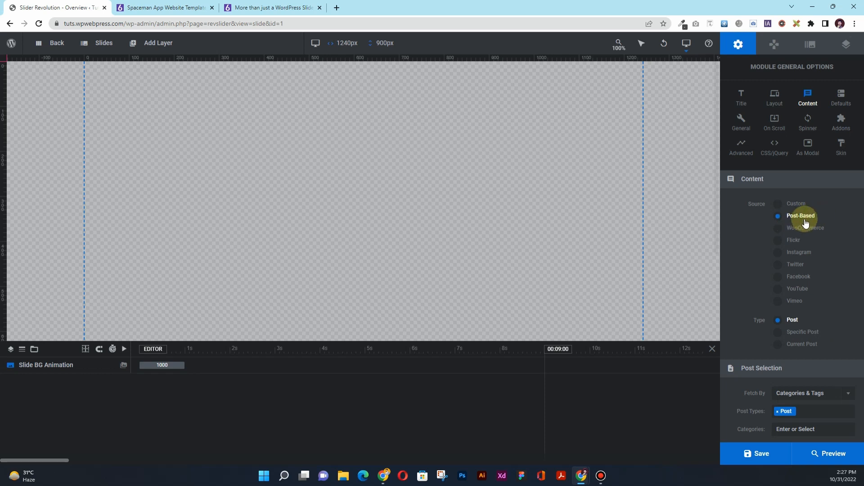
{"action": "left_click", "coordinate": [806, 230]}
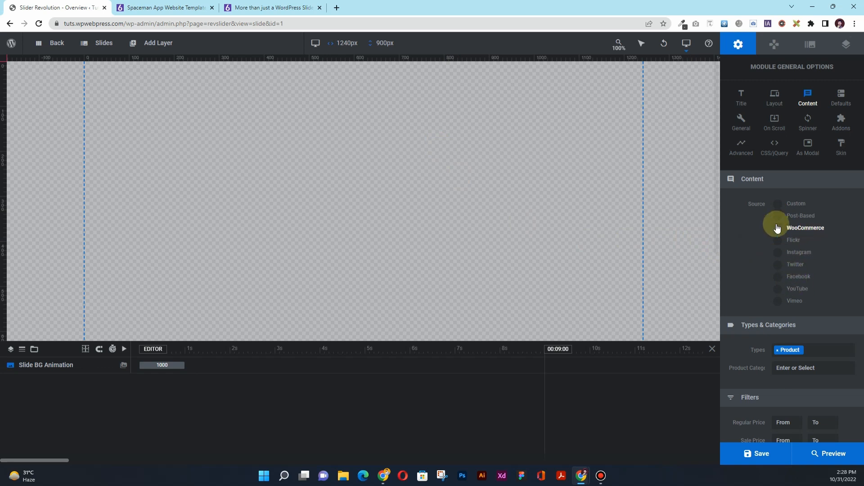
{"action": "left_click", "coordinate": [779, 209]}
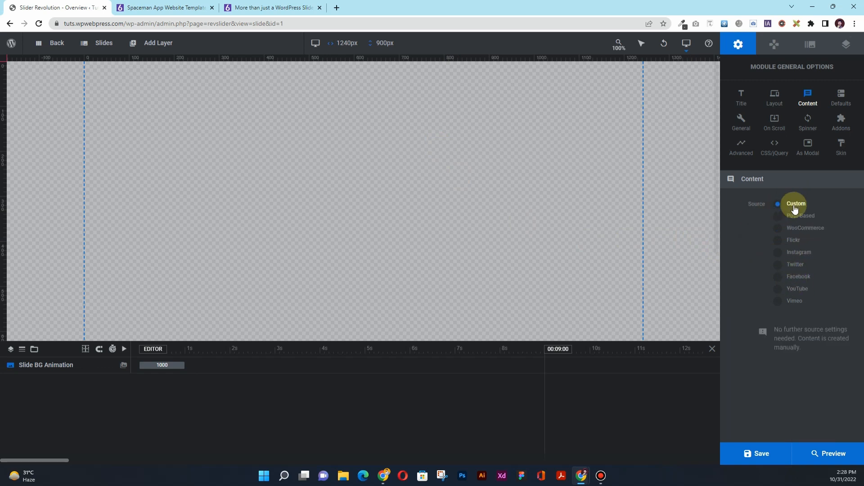
Step: Examine the module's default basics and the default settings for new layers
{"action": "left_click", "coordinate": [841, 100]}
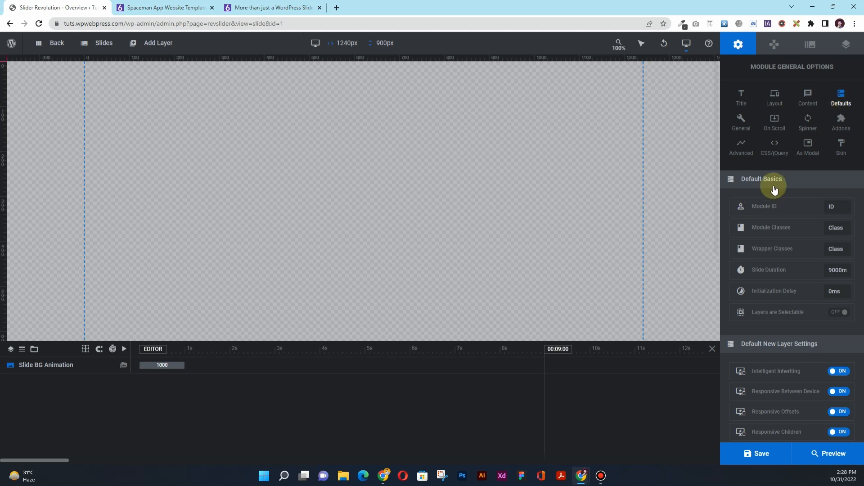
{"action": "scroll", "coordinate": [783, 299], "scroll_direction": "down", "scroll_amount": 1}
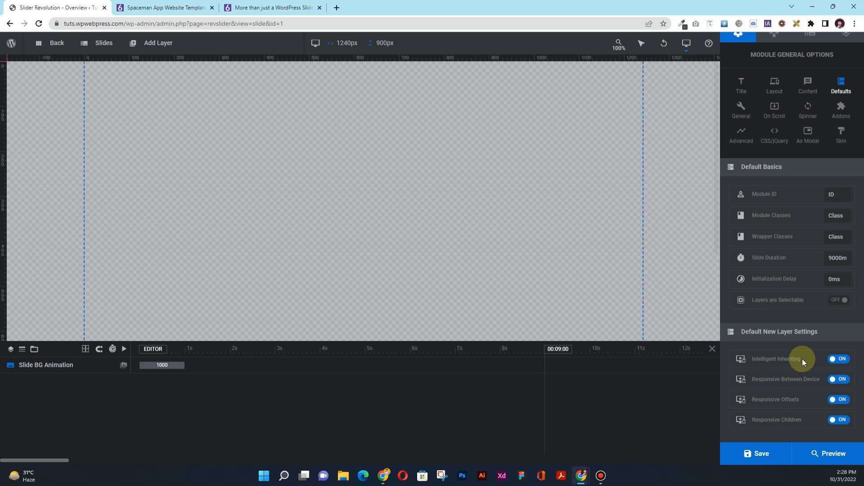
{"action": "left_click", "coordinate": [787, 382]}
{"action": "scroll", "coordinate": [808, 369], "scroll_direction": "up", "scroll_amount": 1}
Step: Turn on Loop One Slide in the general slideshow settings and review the first slide, mobile and browser behavior options
{"action": "left_click", "coordinate": [744, 123]}
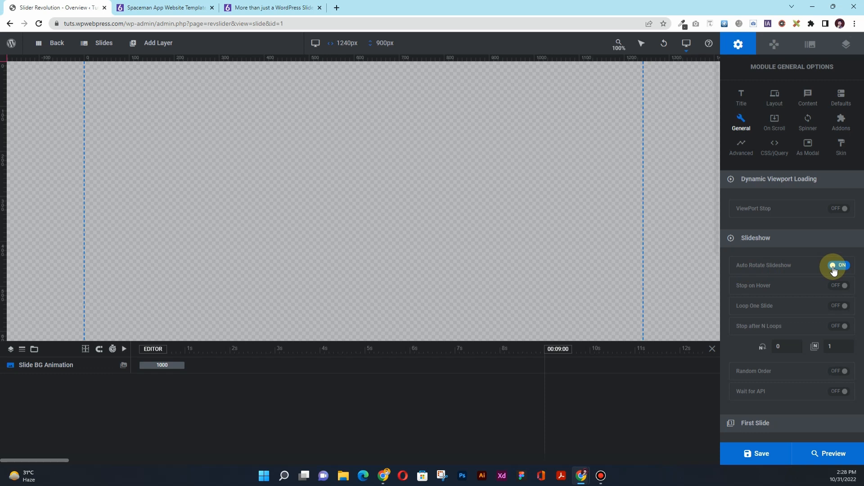
{"action": "left_click", "coordinate": [837, 293]}
{"action": "left_click", "coordinate": [837, 293]}
{"action": "scroll", "coordinate": [801, 320], "scroll_direction": "down", "scroll_amount": 2}
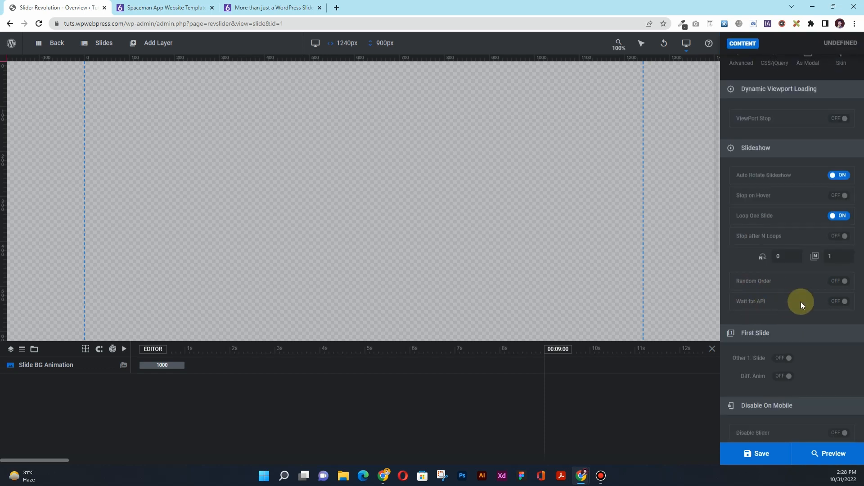
{"action": "scroll", "coordinate": [801, 301], "scroll_direction": "down", "scroll_amount": 3}
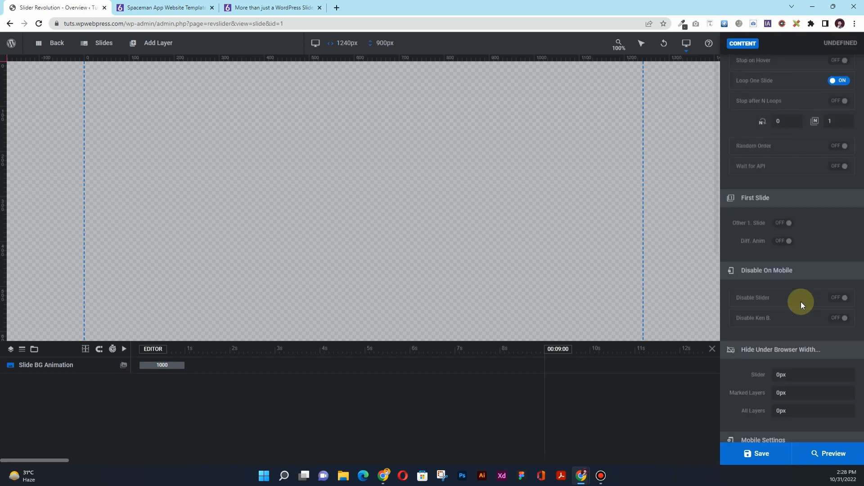
{"action": "scroll", "coordinate": [800, 302], "scroll_direction": "down", "scroll_amount": 1}
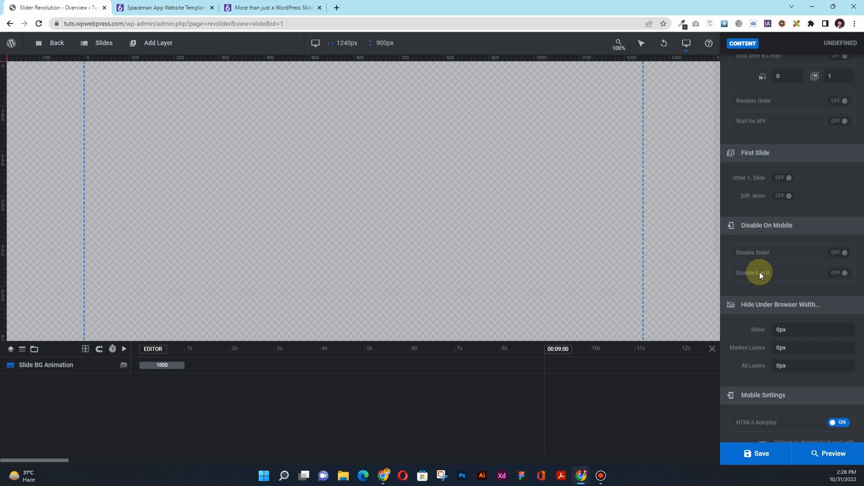
{"action": "scroll", "coordinate": [760, 272], "scroll_direction": "down", "scroll_amount": 3}
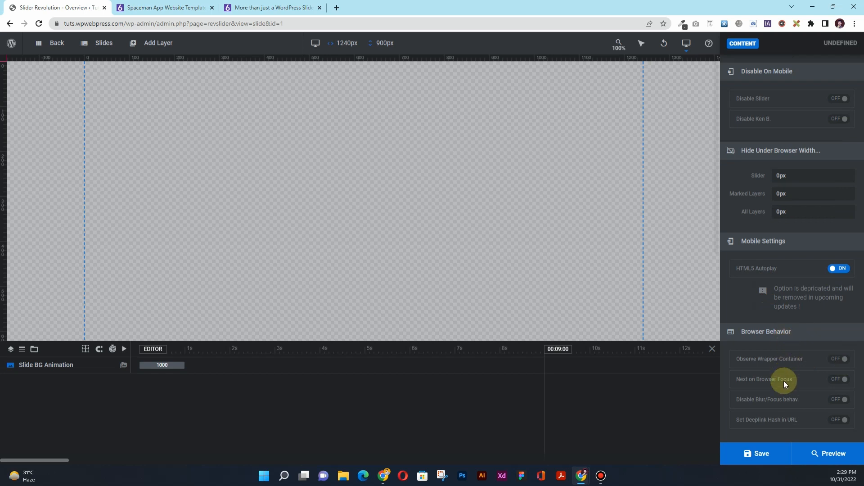
{"action": "scroll", "coordinate": [786, 274], "scroll_direction": "up", "scroll_amount": 5}
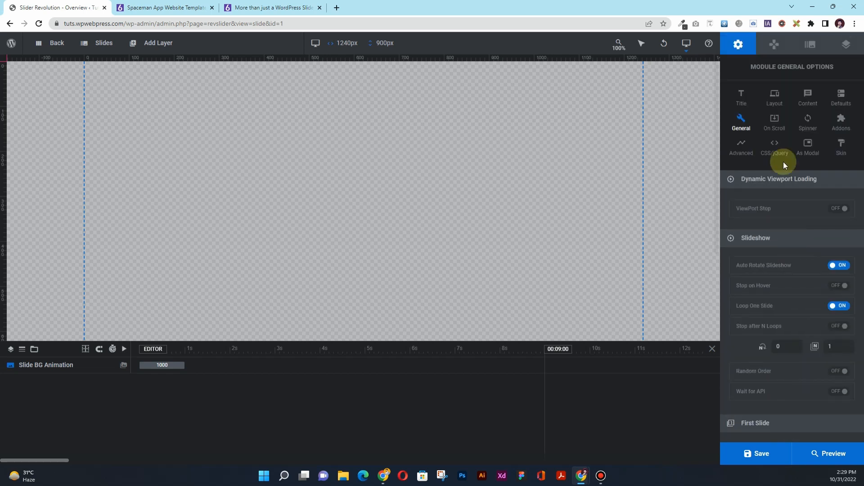
Step: Compare the Parallax, Timeline and Effects features in the module's on-scroll options
{"action": "left_click", "coordinate": [778, 134]}
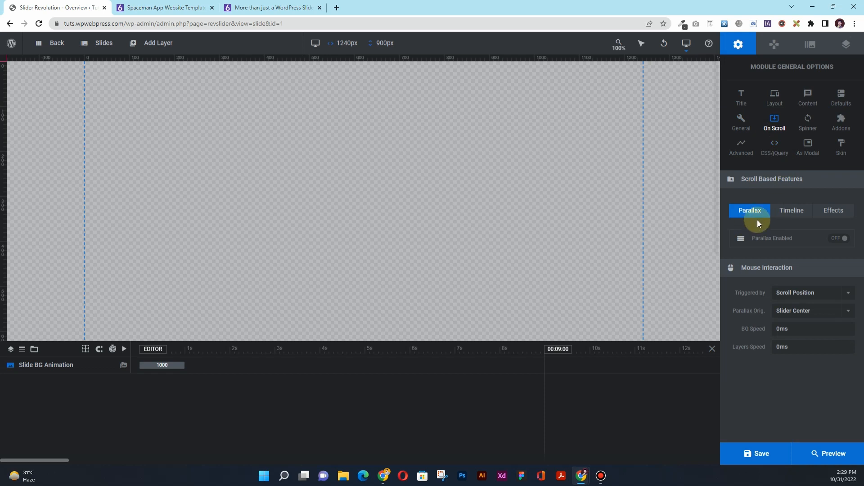
{"action": "left_click", "coordinate": [794, 222]}
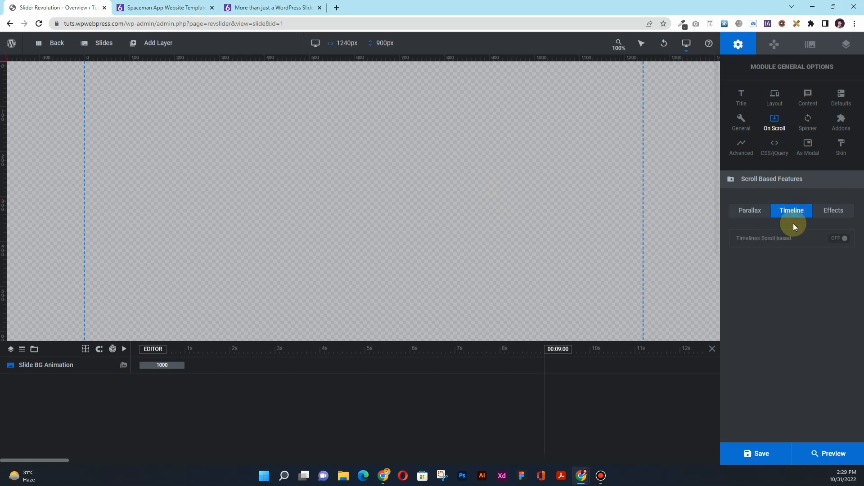
{"action": "left_click", "coordinate": [834, 218]}
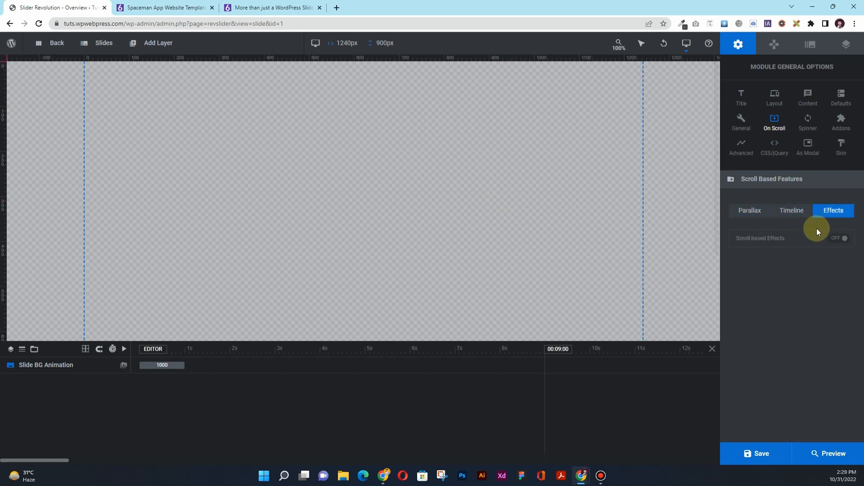
{"action": "left_click", "coordinate": [756, 217]}
Step: Enable scroll-based effects, look through their default and effect settings, and disable them again
{"action": "left_click", "coordinate": [840, 237]}
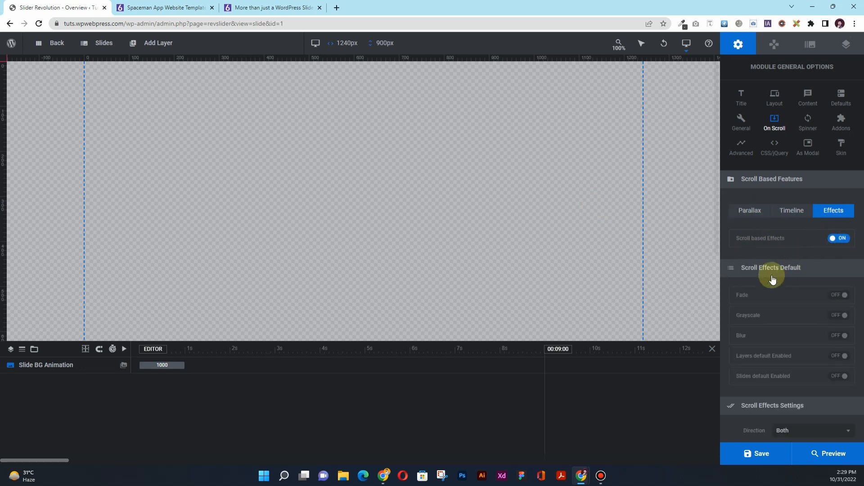
{"action": "scroll", "coordinate": [397, 223], "scroll_direction": "down", "scroll_amount": 2}
{"action": "scroll", "coordinate": [399, 235], "scroll_direction": "up", "scroll_amount": 3}
{"action": "scroll", "coordinate": [815, 340], "scroll_direction": "down", "scroll_amount": 2}
{"action": "scroll", "coordinate": [817, 326], "scroll_direction": "up", "scroll_amount": 2}
{"action": "left_click", "coordinate": [837, 244]}
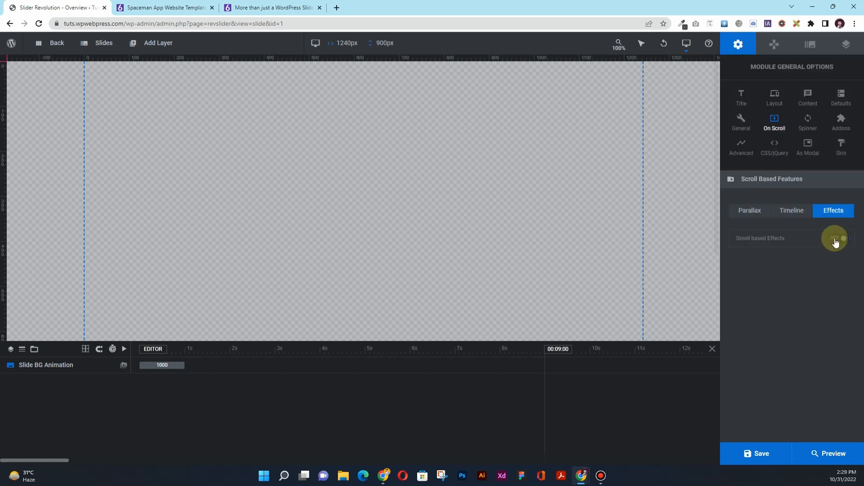
Step: Try spinner styles 0 and 1 in the module's spinner settings
{"action": "left_click", "coordinate": [761, 209]}
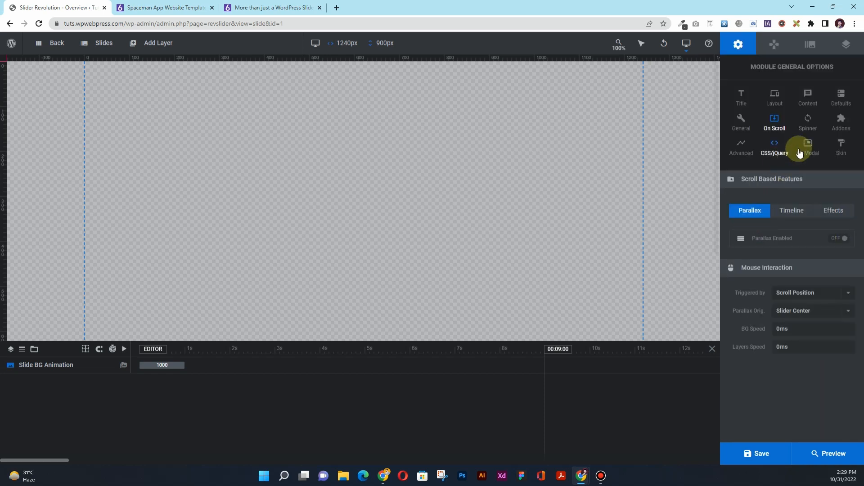
{"action": "left_click", "coordinate": [811, 127]}
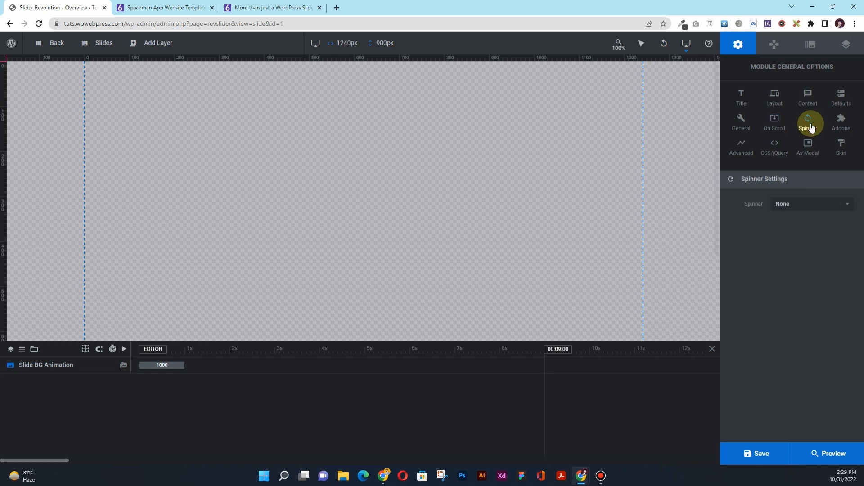
{"action": "left_click", "coordinate": [802, 205]}
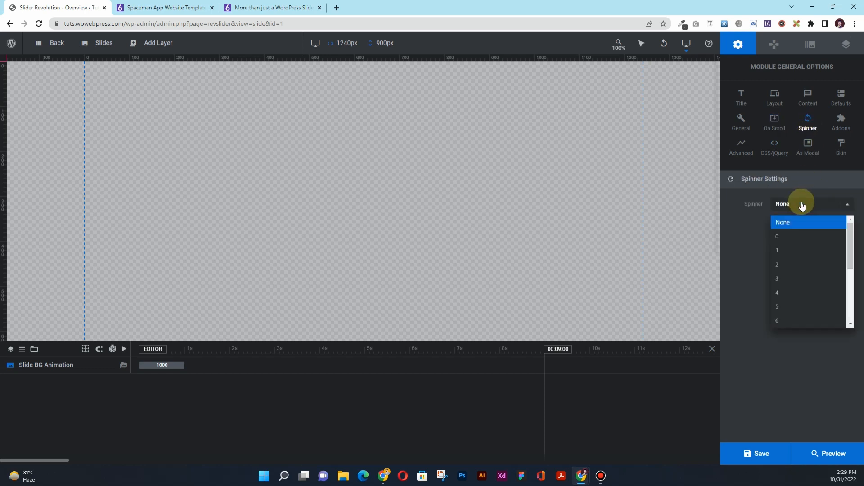
{"action": "left_click", "coordinate": [790, 239]}
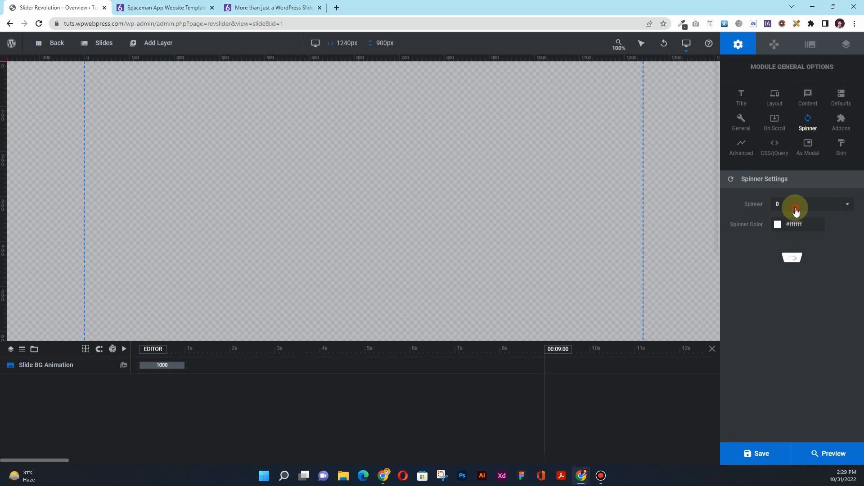
{"action": "left_click", "coordinate": [794, 207]}
{"action": "left_click", "coordinate": [796, 253]}
Step: Try black as the spinner color and apply the light blue preset #5ac8fa instead
{"action": "left_click", "coordinate": [778, 225]}
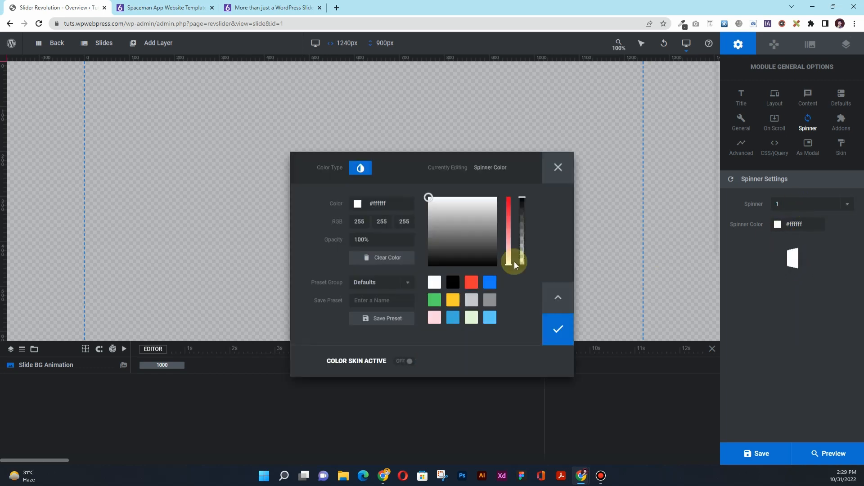
{"action": "left_click", "coordinate": [455, 283]}
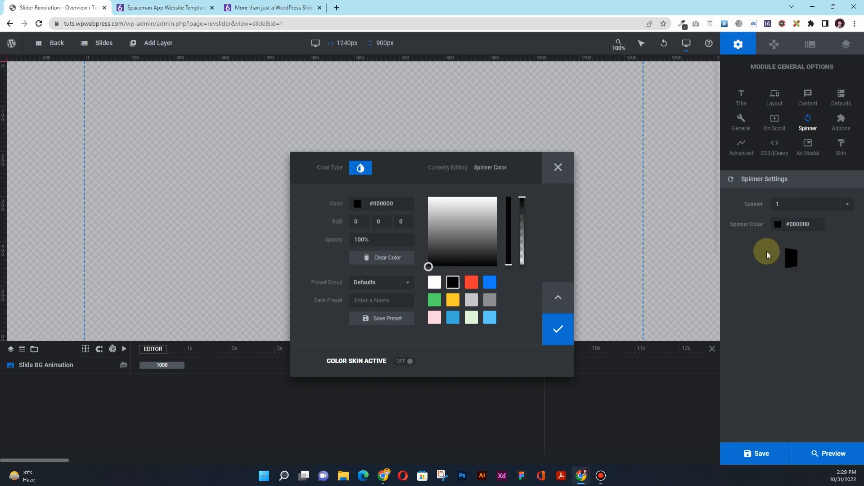
{"action": "left_click", "coordinate": [489, 319]}
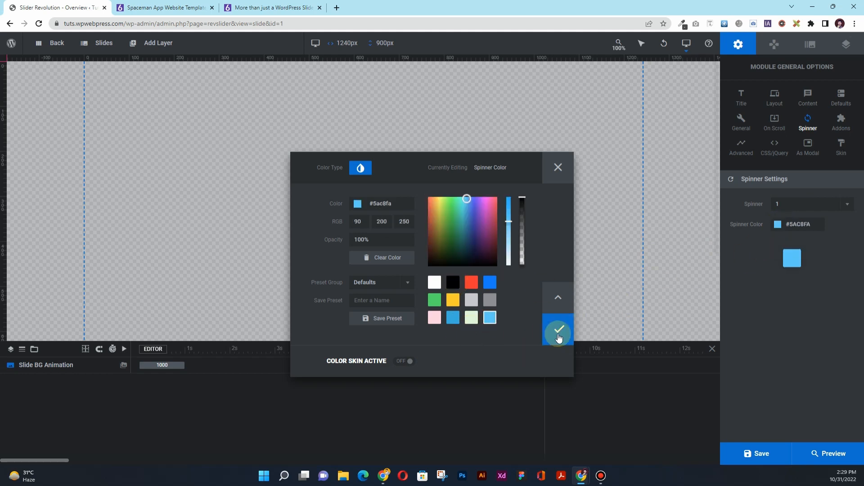
{"action": "left_click", "coordinate": [558, 329]}
Step: Try spinner styles 2 through 7 one after another and set the spinner back to None
{"action": "left_click", "coordinate": [800, 204]}
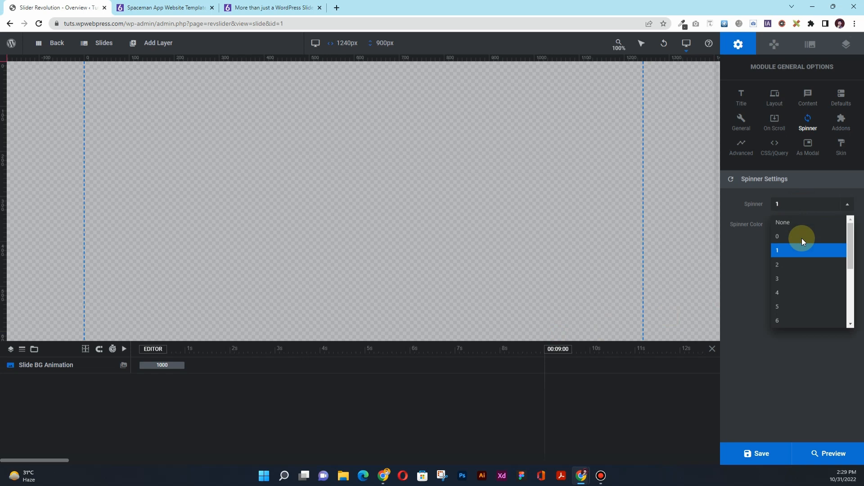
{"action": "left_click", "coordinate": [800, 264]}
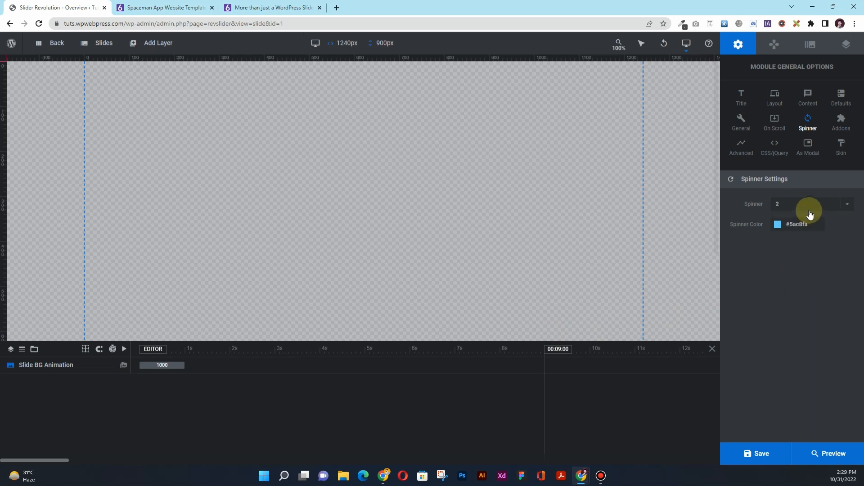
{"action": "left_click", "coordinate": [807, 205]}
{"action": "left_click", "coordinate": [805, 279]}
{"action": "left_click", "coordinate": [818, 205]}
{"action": "left_click", "coordinate": [809, 294]}
{"action": "left_click", "coordinate": [822, 203]}
{"action": "left_click", "coordinate": [812, 309]}
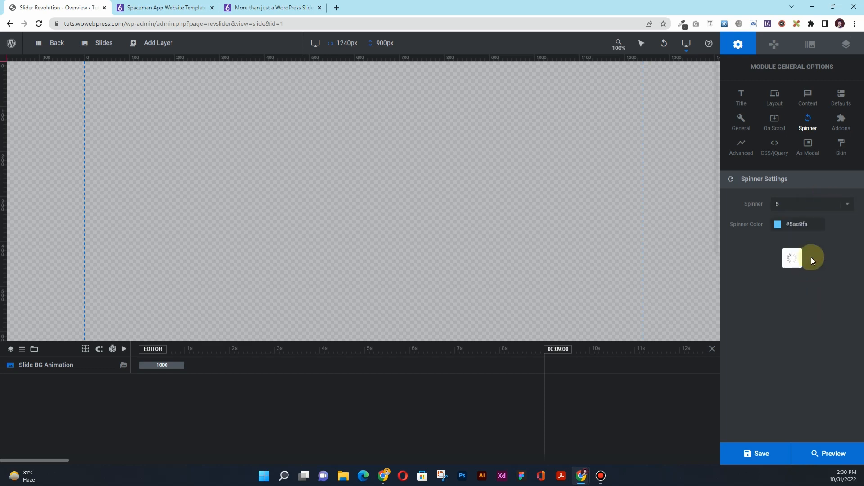
{"action": "left_click", "coordinate": [812, 205]}
{"action": "scroll", "coordinate": [808, 288], "scroll_direction": "down", "scroll_amount": 1}
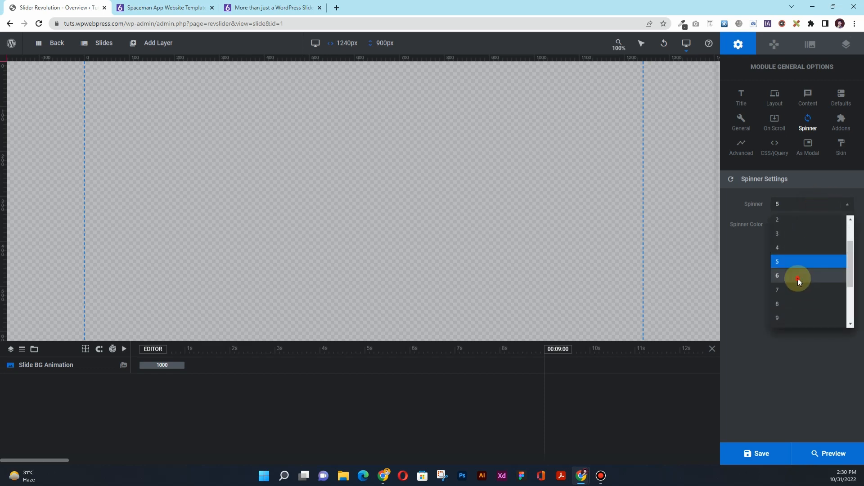
{"action": "left_click", "coordinate": [798, 278]}
{"action": "left_click", "coordinate": [814, 205]}
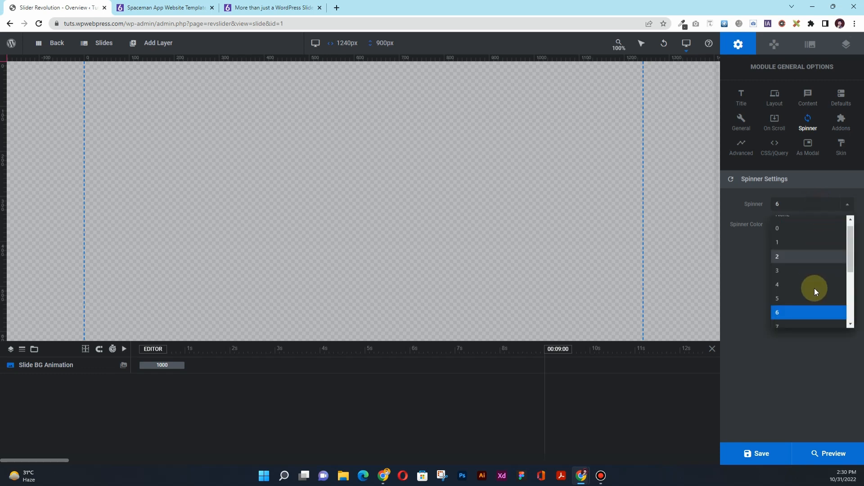
{"action": "left_click", "coordinate": [814, 323]}
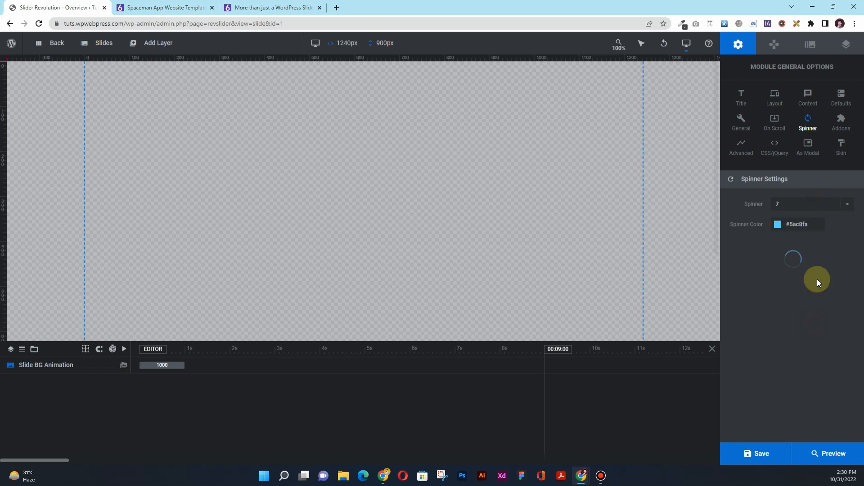
{"action": "left_click", "coordinate": [809, 208]}
{"action": "scroll", "coordinate": [799, 255], "scroll_direction": "up", "scroll_amount": 3}
{"action": "left_click", "coordinate": [801, 223]}
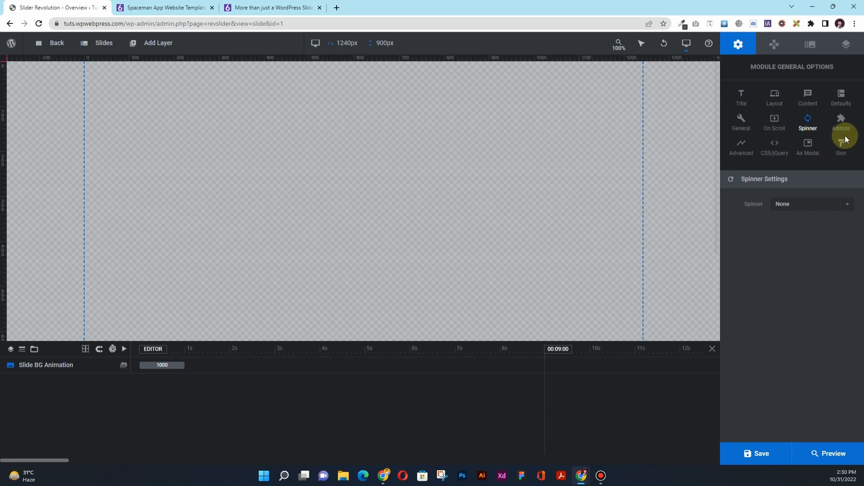
Step: Browse the library of available Slider Revolution addons from start to end and close it
{"action": "left_click", "coordinate": [845, 131]}
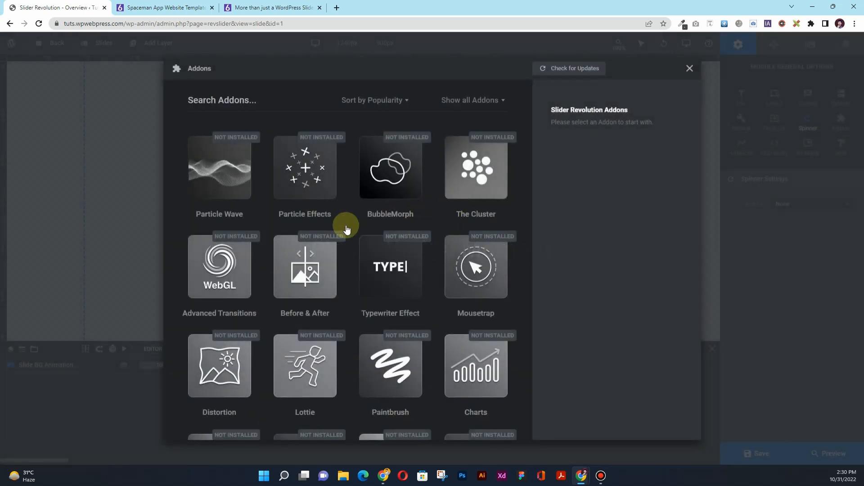
{"action": "scroll", "coordinate": [247, 166], "scroll_direction": "down", "scroll_amount": 8}
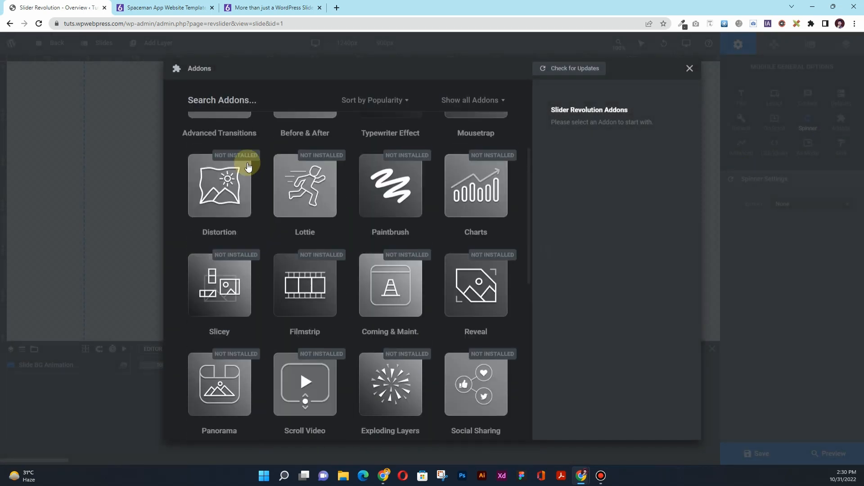
{"action": "scroll", "coordinate": [248, 166], "scroll_direction": "up", "scroll_amount": 8}
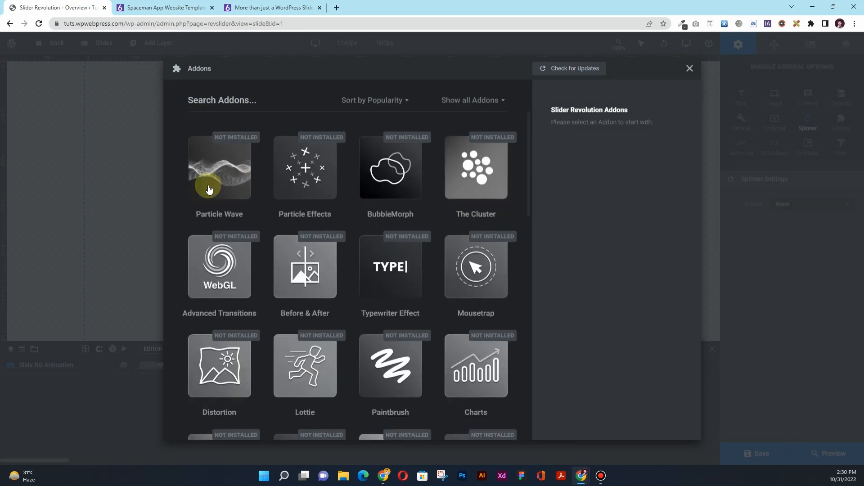
{"action": "scroll", "coordinate": [387, 189], "scroll_direction": "down", "scroll_amount": 15}
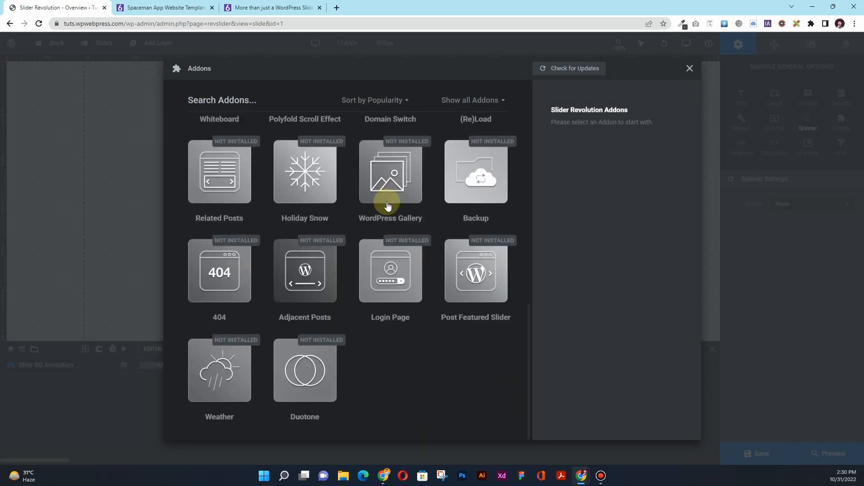
{"action": "scroll", "coordinate": [388, 206], "scroll_direction": "up", "scroll_amount": 15}
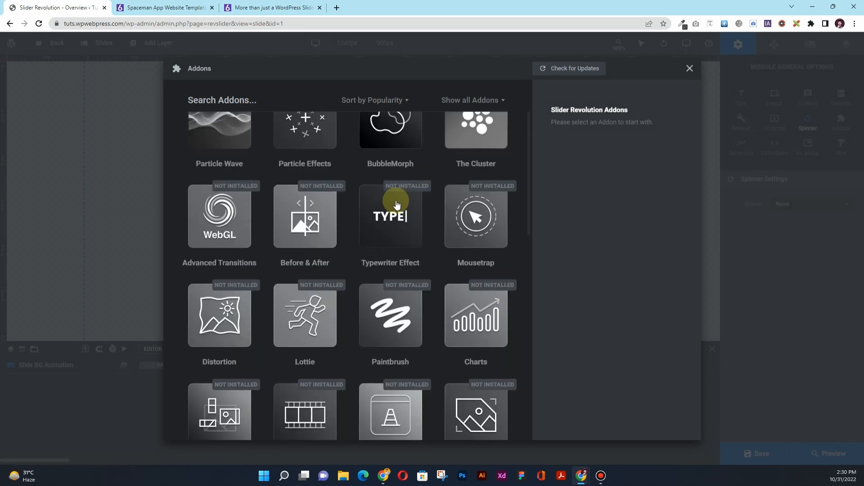
{"action": "left_click", "coordinate": [694, 71]}
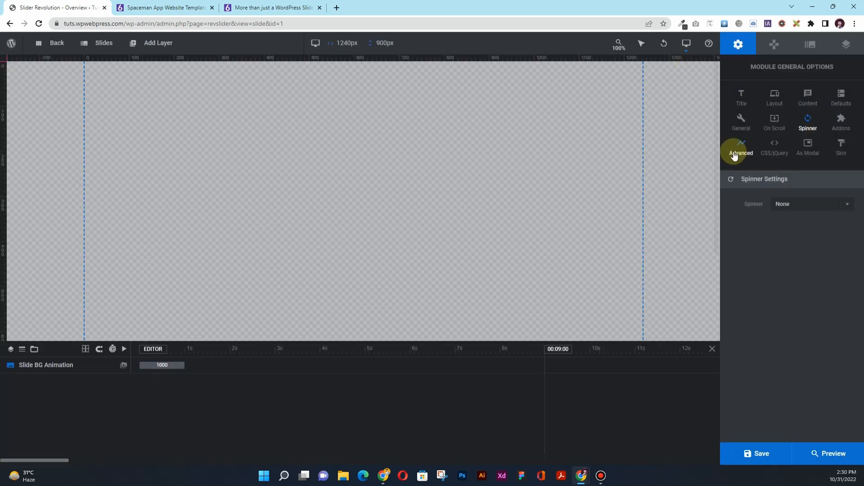
Step: Review the module's advanced loading and cache settings, the custom CSS/JS editor and the global color skins
{"action": "left_click", "coordinate": [734, 156]}
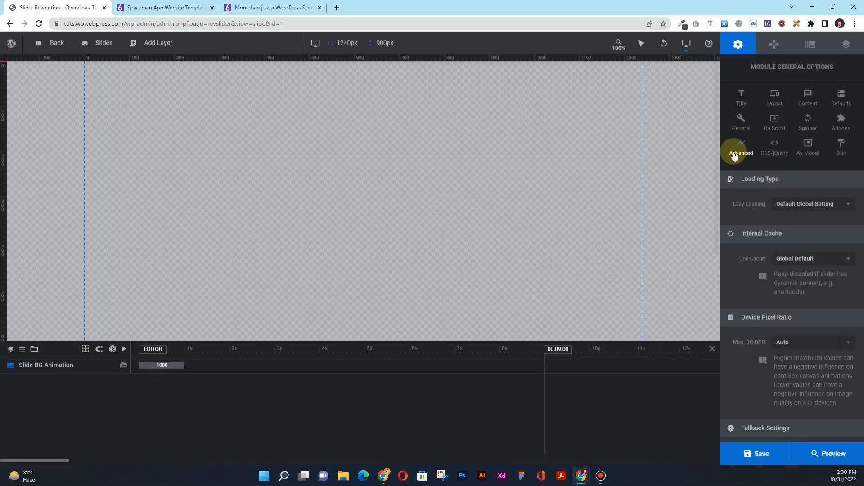
{"action": "left_click", "coordinate": [788, 155]}
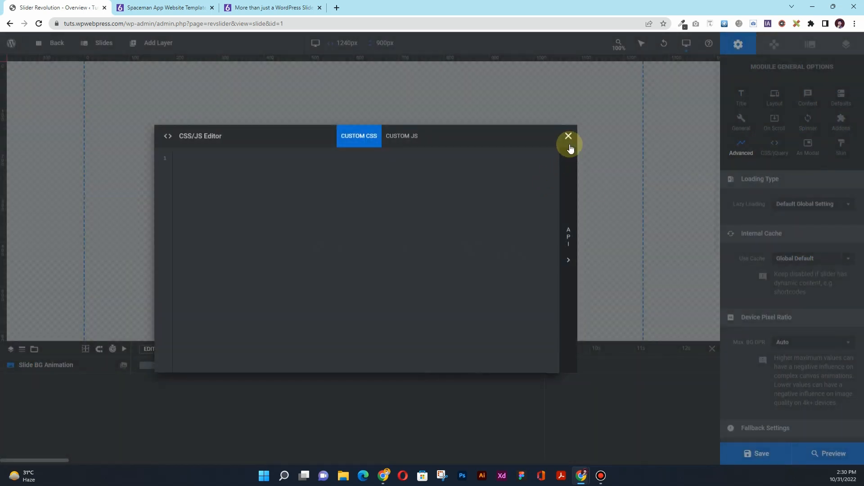
{"action": "left_click", "coordinate": [568, 137]}
{"action": "left_click", "coordinate": [841, 148]}
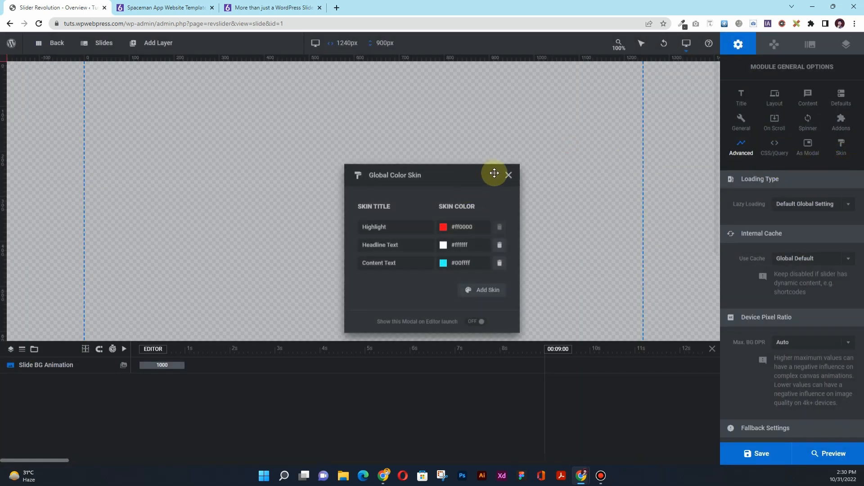
{"action": "left_click", "coordinate": [509, 175]}
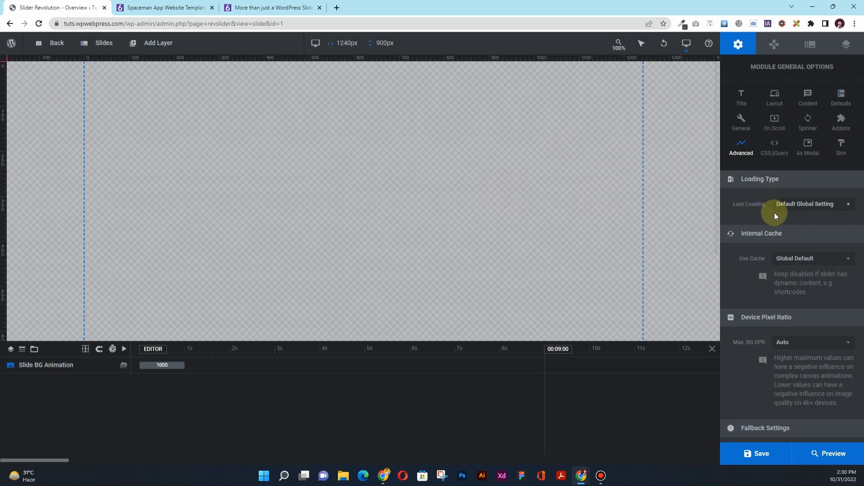
Step: Review the navigation options for the progress bar, arrows, bullets, tabs, thumbs and preview image size
{"action": "left_click", "coordinate": [775, 53]}
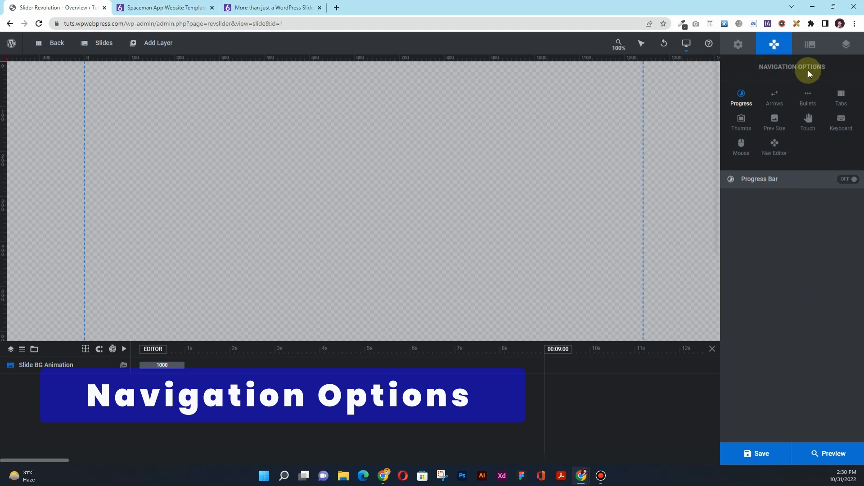
{"action": "left_click", "coordinate": [742, 51]}
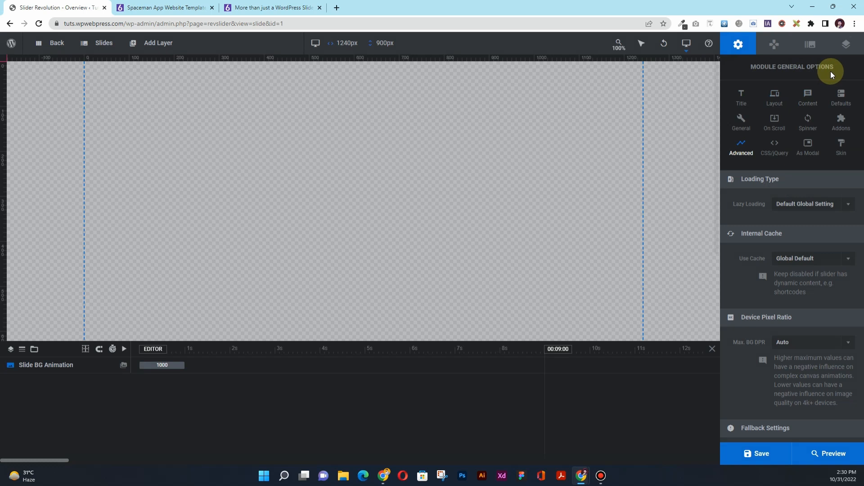
{"action": "left_click", "coordinate": [774, 49]}
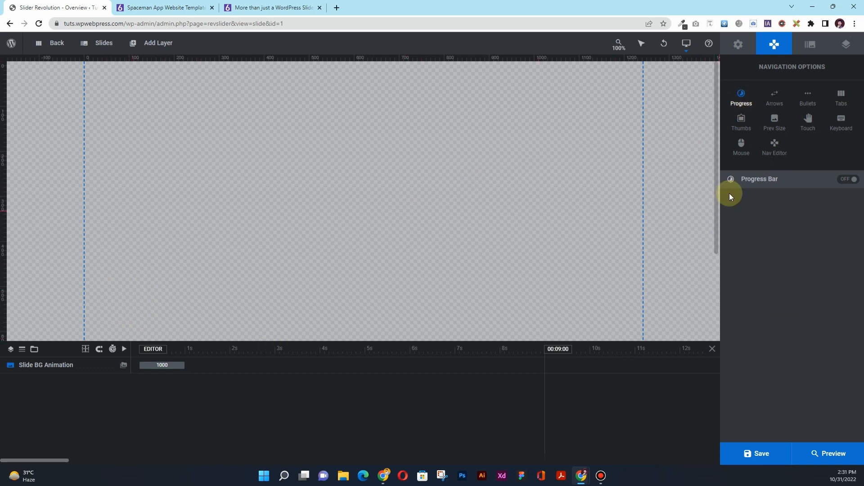
{"action": "left_click", "coordinate": [774, 104]}
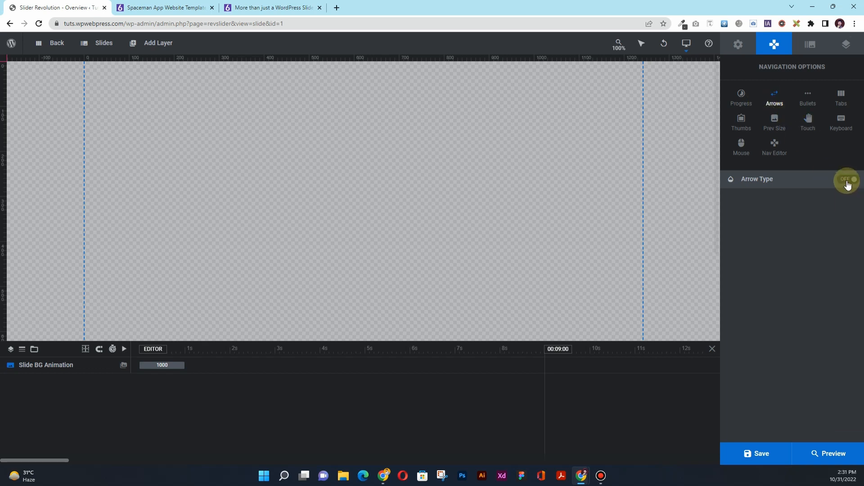
{"action": "left_click", "coordinate": [808, 101]}
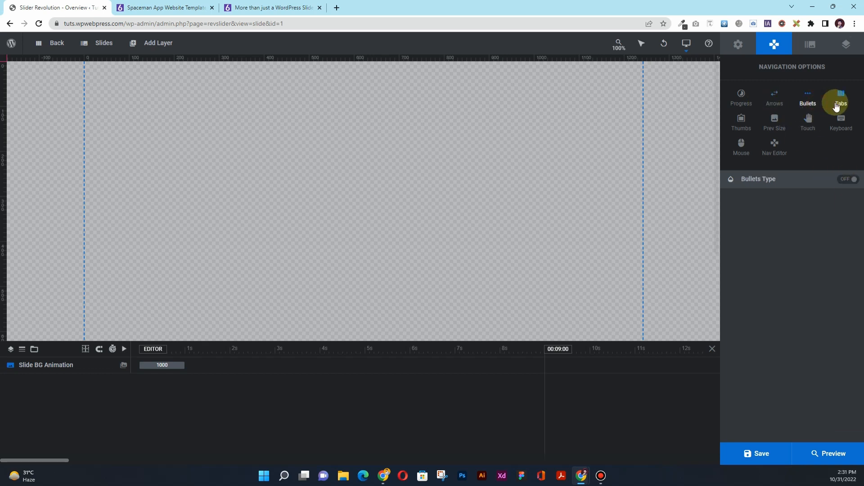
{"action": "left_click", "coordinate": [837, 105]}
{"action": "left_click", "coordinate": [741, 126]}
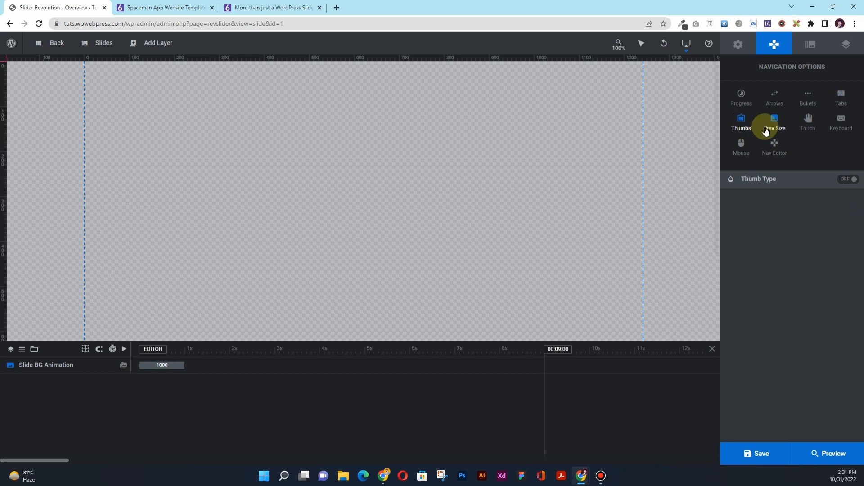
{"action": "left_click", "coordinate": [774, 130]}
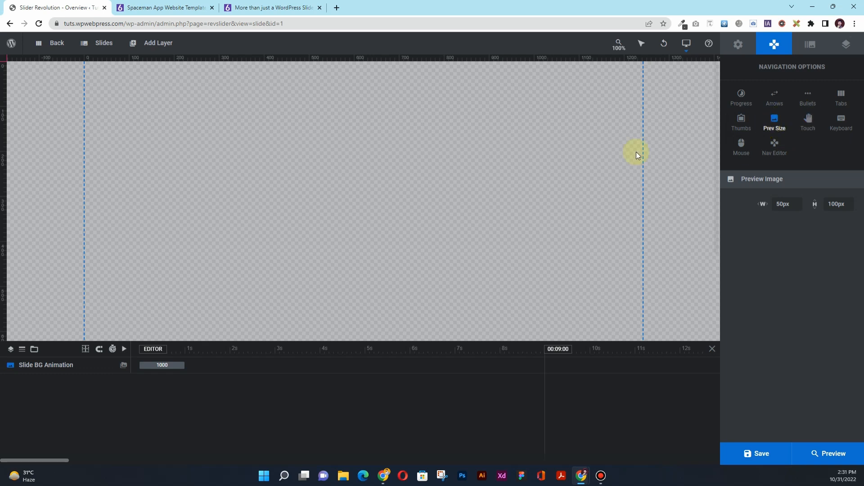
Step: Set the slide's background source type to Image and insert 10001.jpg from the media library
{"action": "left_click", "coordinate": [800, 45]}
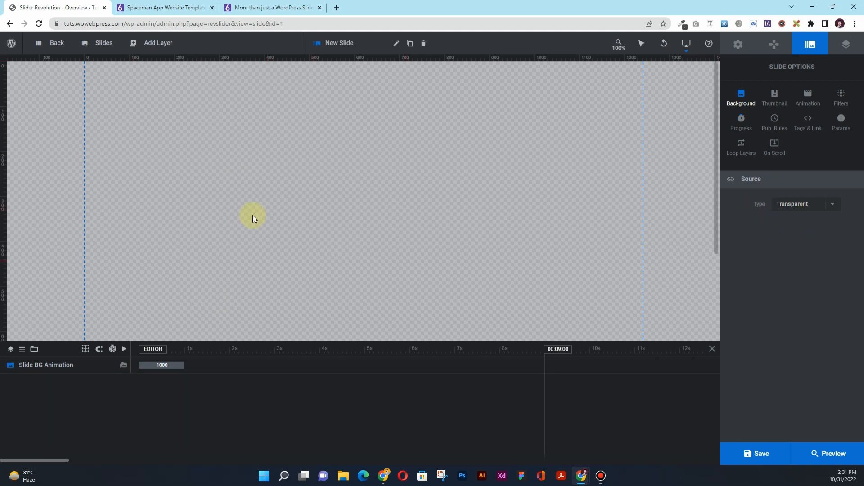
{"action": "left_click", "coordinate": [796, 204]}
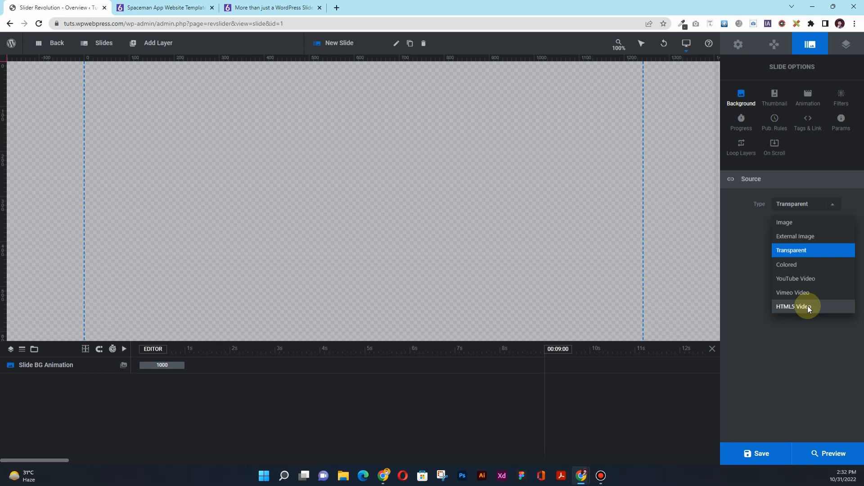
{"action": "left_click", "coordinate": [791, 225]}
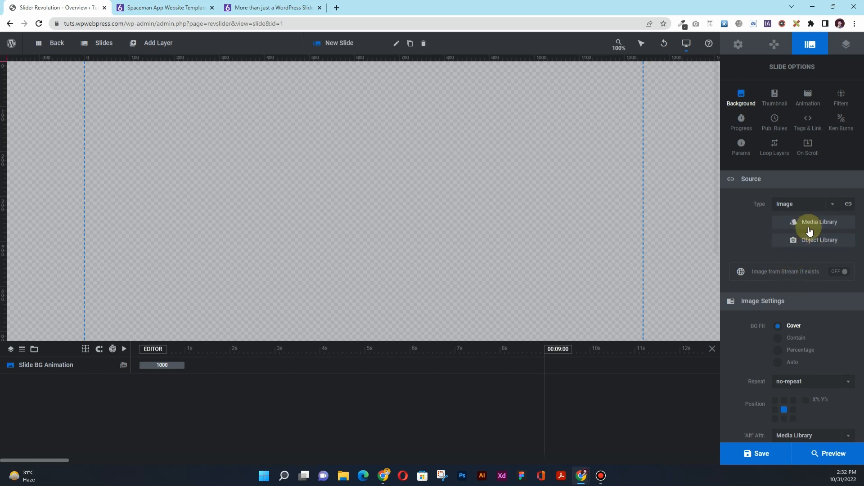
{"action": "left_click", "coordinate": [810, 230]}
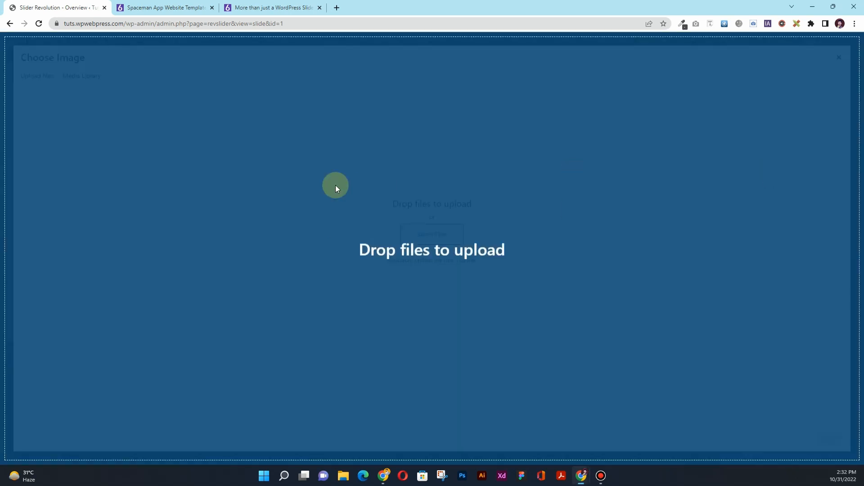
{"action": "left_click_drag", "start_coordinate": [336, 185], "coordinate": [335, 185]}
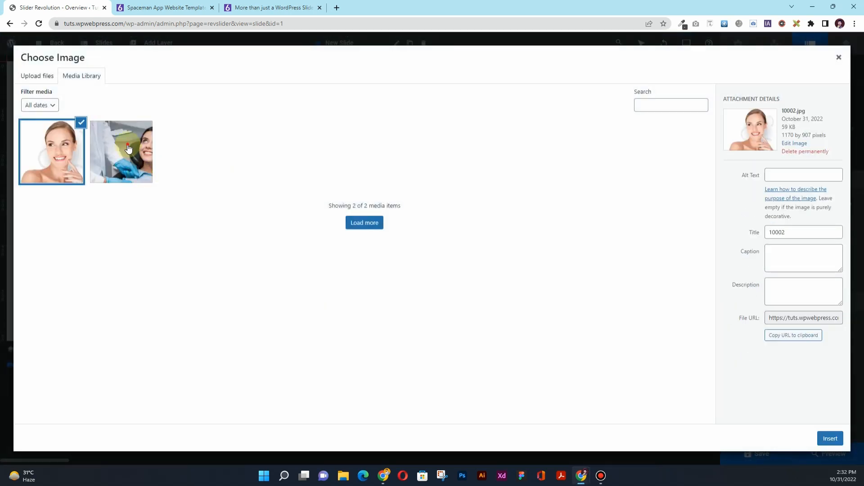
{"action": "left_click", "coordinate": [113, 175]}
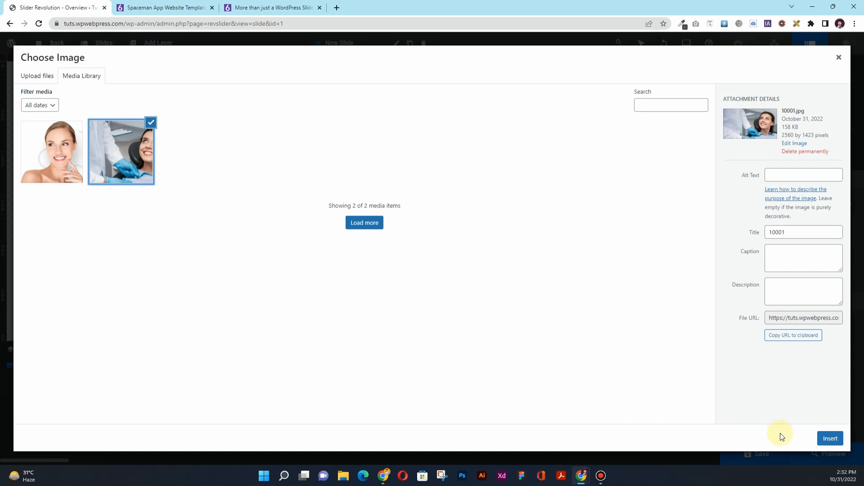
{"action": "left_click", "coordinate": [831, 439]}
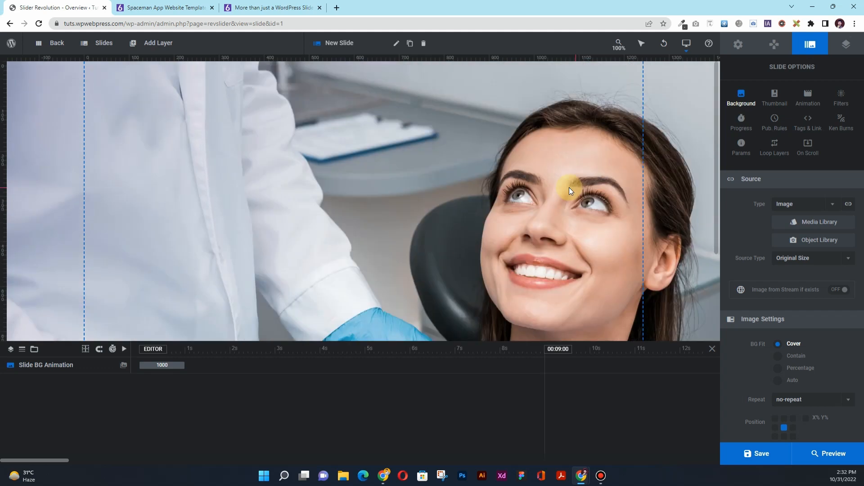
Step: Examine the whole background image on the canvas at 90% zoom and again at 100%
{"action": "mouse_move", "coordinate": [612, 51]}
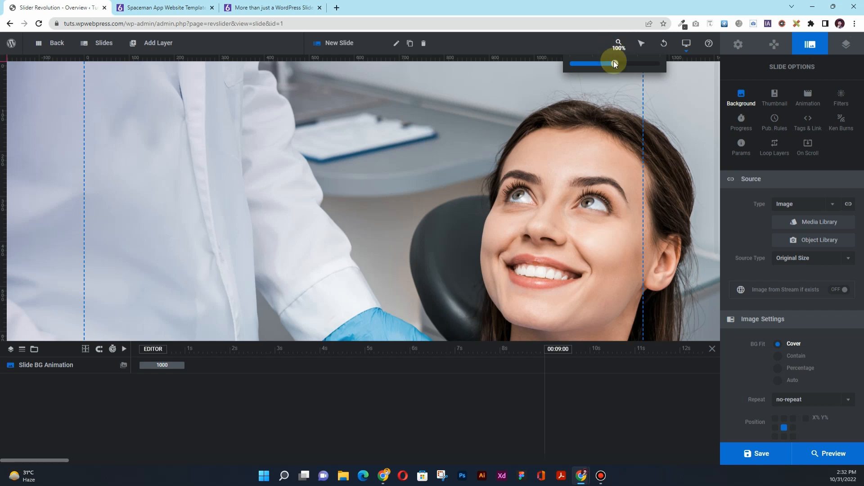
{"action": "left_click_drag", "start_coordinate": [615, 64], "coordinate": [608, 66]}
{"action": "scroll", "coordinate": [578, 189], "scroll_direction": "down", "scroll_amount": 3}
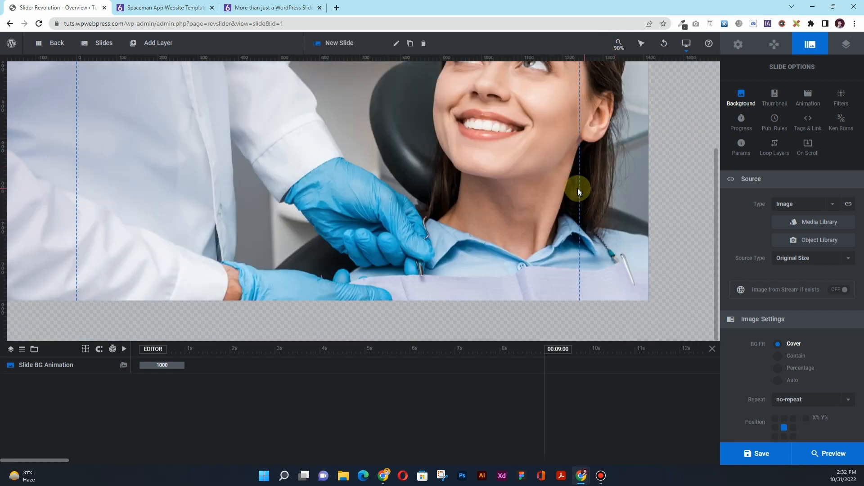
{"action": "scroll", "coordinate": [578, 189], "scroll_direction": "up", "scroll_amount": 3}
{"action": "scroll", "coordinate": [578, 189], "scroll_direction": "down", "scroll_amount": 3}
{"action": "scroll", "coordinate": [578, 189], "scroll_direction": "up", "scroll_amount": 3}
{"action": "left_click", "coordinate": [619, 43]}
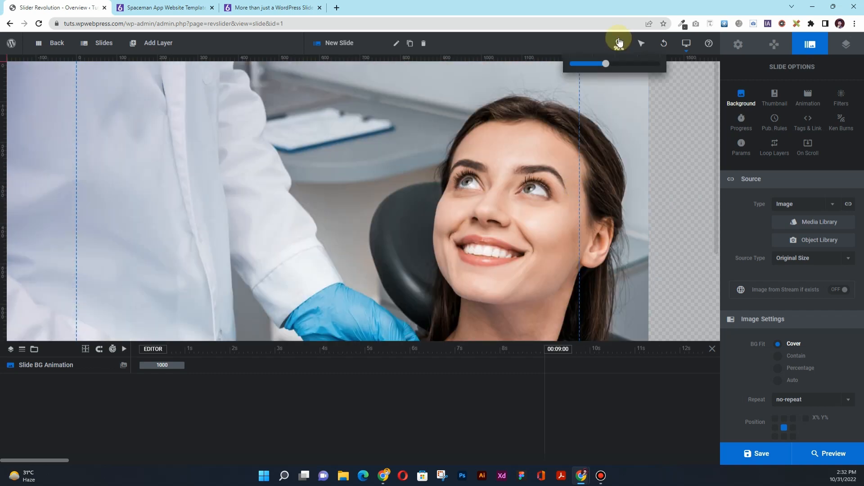
{"action": "left_click", "coordinate": [612, 64]}
{"action": "left_click_drag", "start_coordinate": [612, 64], "coordinate": [615, 64]}
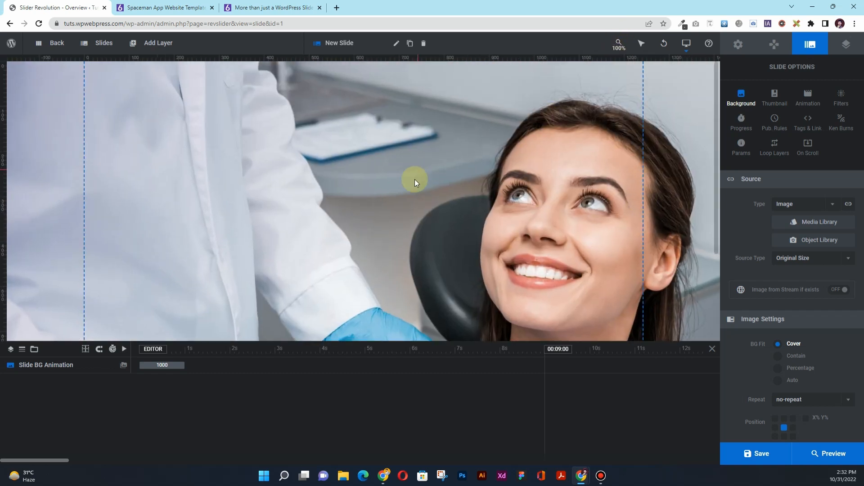
{"action": "scroll", "coordinate": [310, 250], "scroll_direction": "down", "scroll_amount": 3}
{"action": "scroll", "coordinate": [310, 260], "scroll_direction": "up", "scroll_amount": 3}
{"action": "scroll", "coordinate": [310, 260], "scroll_direction": "down", "scroll_amount": 3}
{"action": "scroll", "coordinate": [310, 260], "scroll_direction": "up", "scroll_amount": 1}
{"action": "scroll", "coordinate": [310, 260], "scroll_direction": "up", "scroll_amount": 1}
Step: Try the Contain background fit, set it back to Cover, and check the repeat options while keeping no-repeat
{"action": "scroll", "coordinate": [770, 320], "scroll_direction": "down", "scroll_amount": 1}
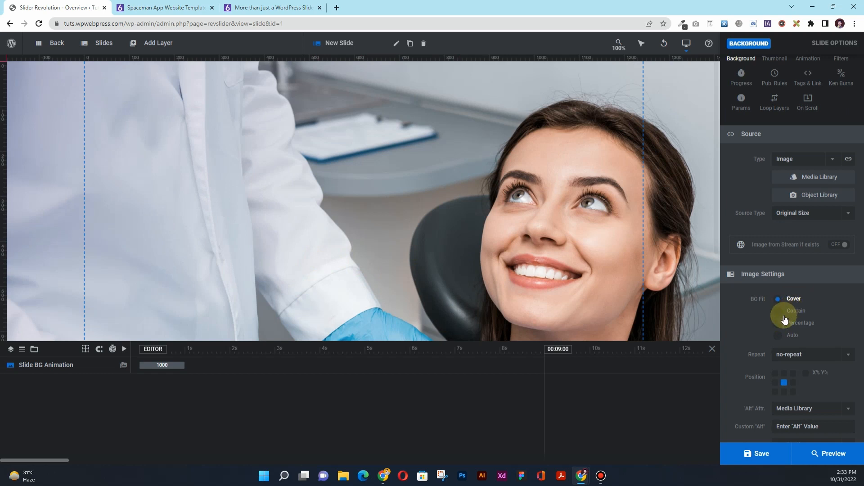
{"action": "left_click", "coordinate": [785, 315]}
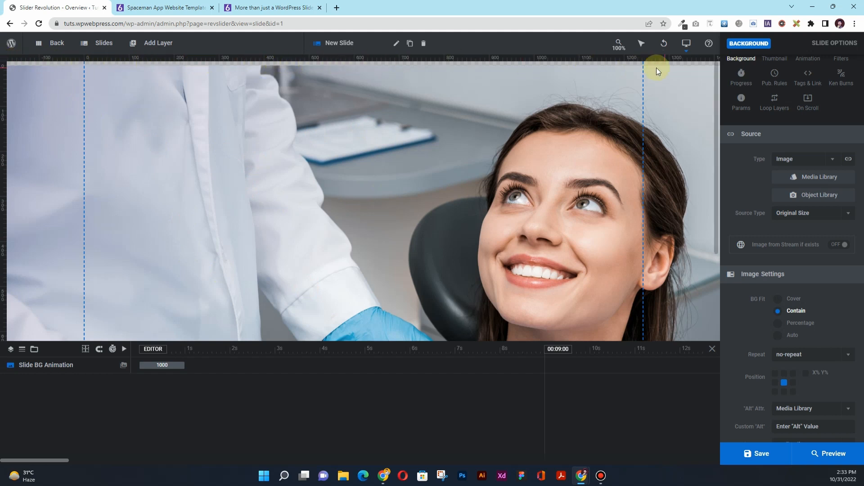
{"action": "left_click", "coordinate": [779, 299]}
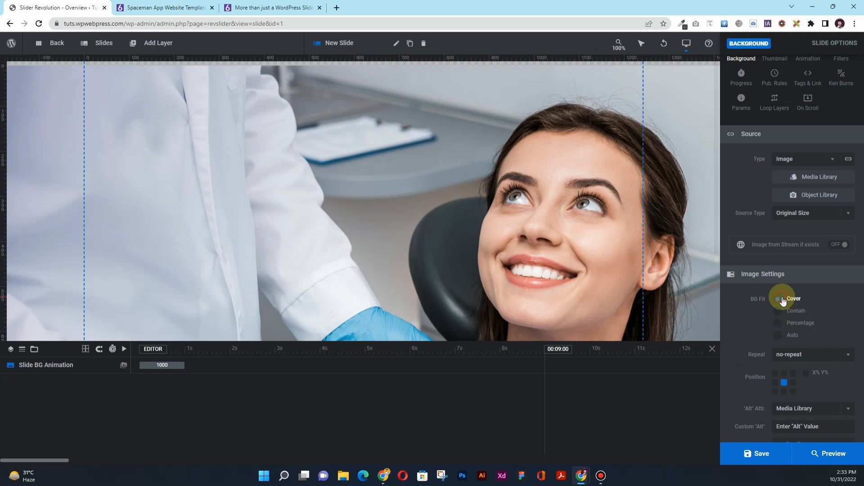
{"action": "scroll", "coordinate": [753, 301], "scroll_direction": "down", "scroll_amount": 1}
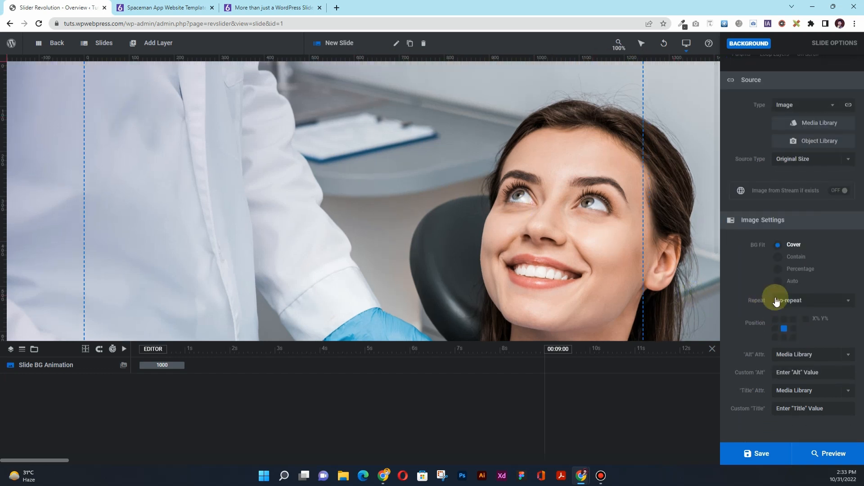
{"action": "left_click", "coordinate": [801, 303]}
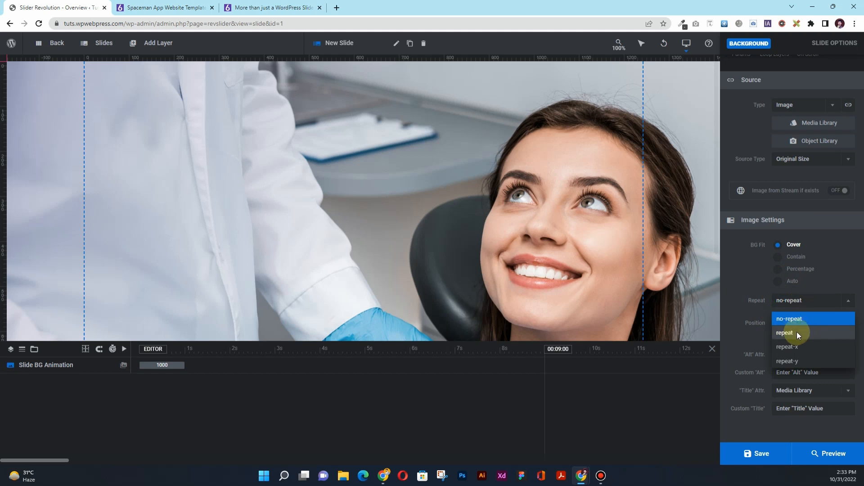
{"action": "left_click", "coordinate": [764, 317]}
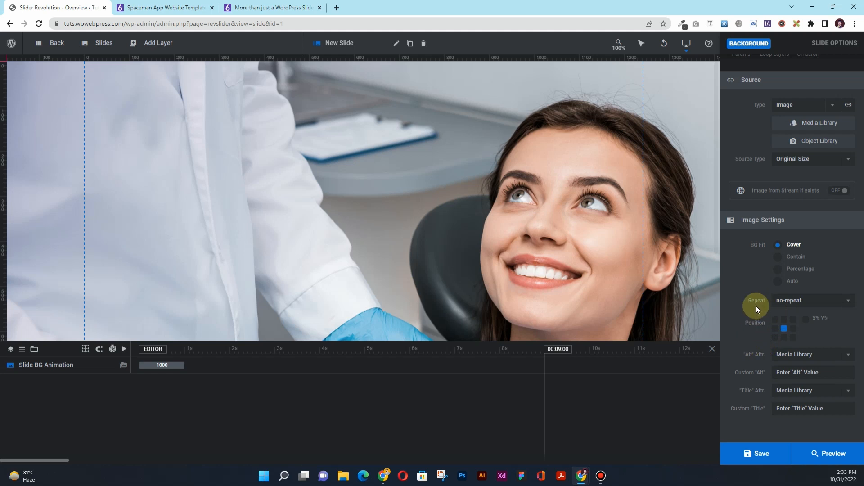
Step: Try various edge and corner alignments for the background image and set its position back to the centre
{"action": "left_click", "coordinate": [793, 329]}
{"action": "left_click", "coordinate": [775, 329]}
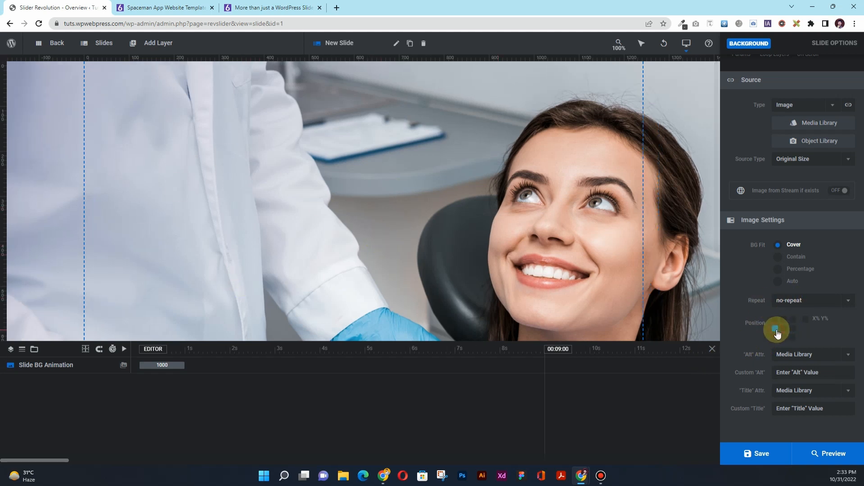
{"action": "left_click", "coordinate": [777, 320]}
{"action": "left_click", "coordinate": [785, 320]}
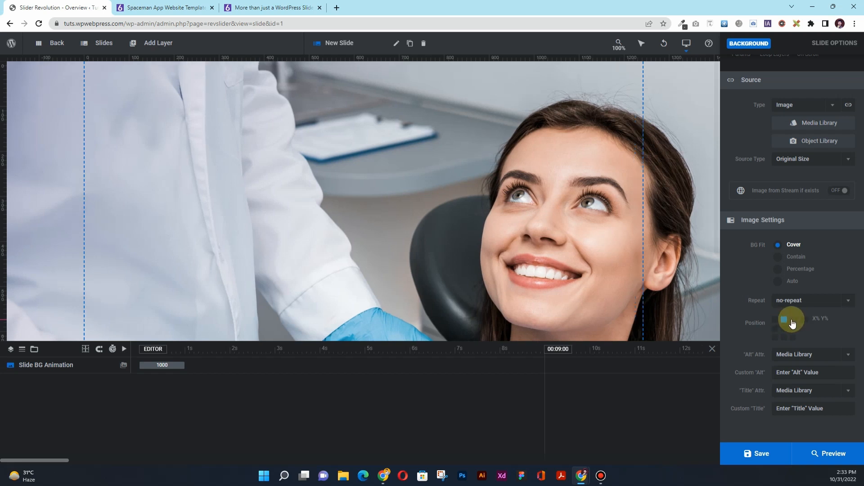
{"action": "left_click", "coordinate": [792, 321]}
{"action": "left_click", "coordinate": [785, 328]}
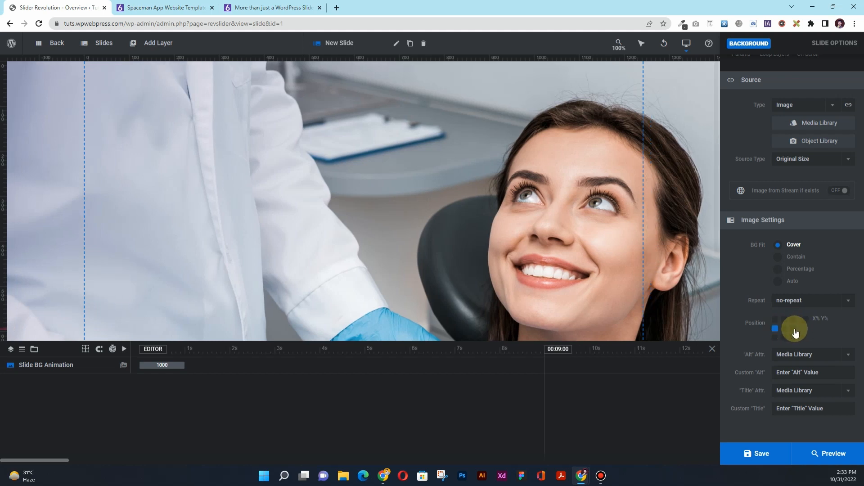
{"action": "left_click", "coordinate": [793, 329]}
{"action": "left_click", "coordinate": [778, 339]}
{"action": "left_click", "coordinate": [792, 339]}
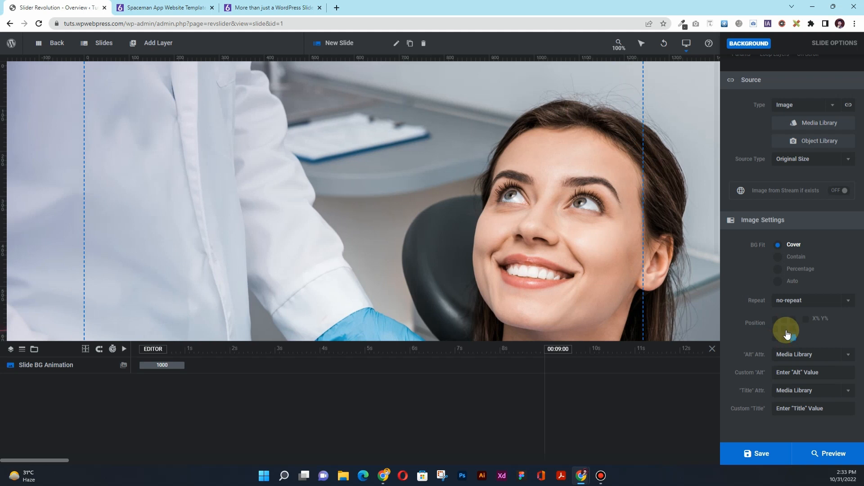
{"action": "left_click", "coordinate": [784, 329]}
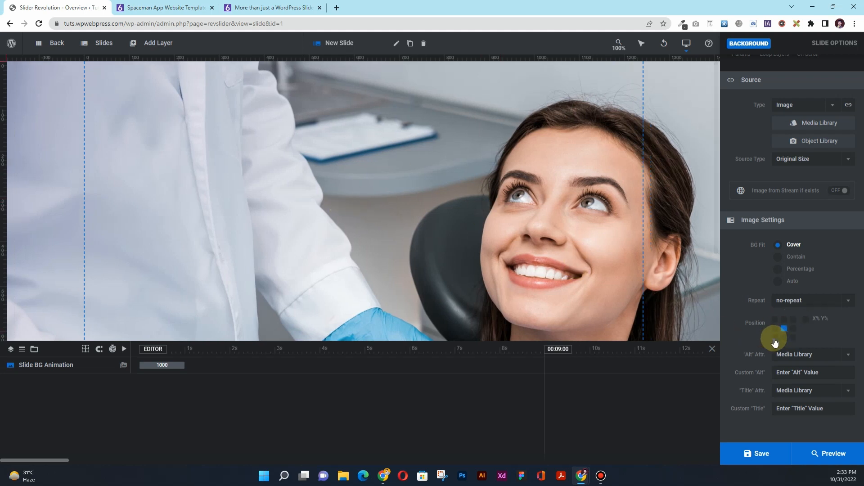
{"action": "left_click", "coordinate": [778, 338]}
{"action": "left_click", "coordinate": [793, 338]}
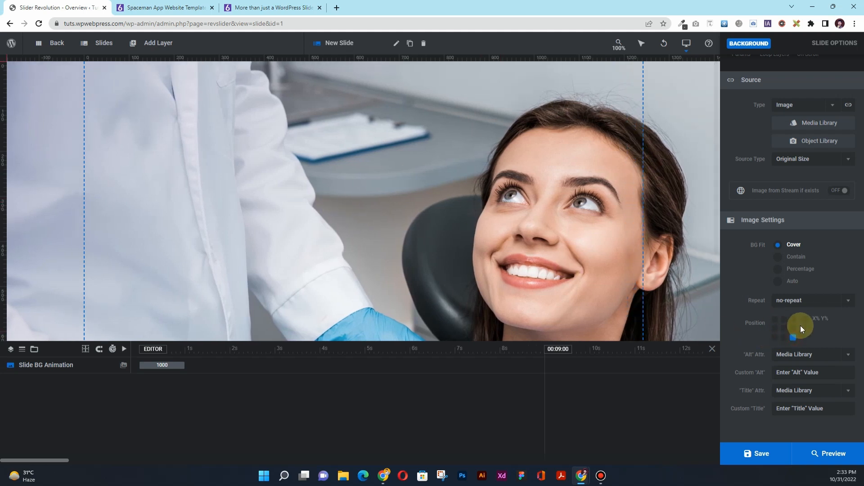
{"action": "left_click", "coordinate": [784, 329]}
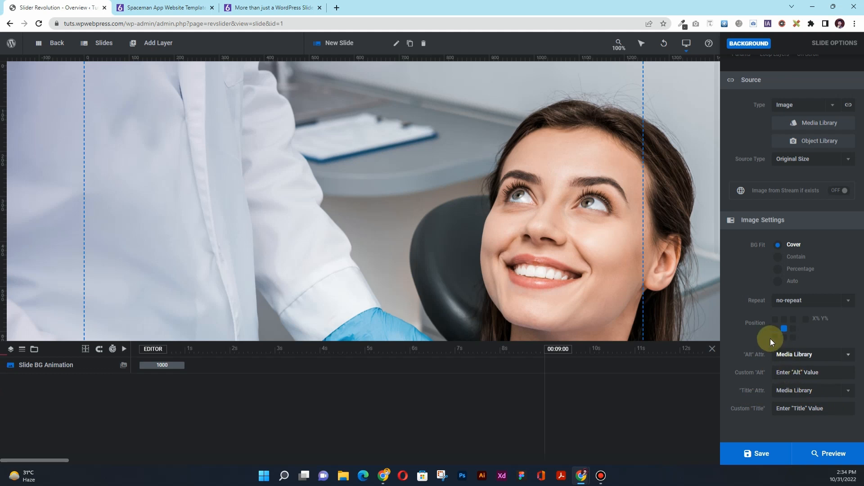
Step: Set the slide's admin thumbnail to 10001.jpg from the media library
{"action": "scroll", "coordinate": [760, 291], "scroll_direction": "up", "scroll_amount": 3}
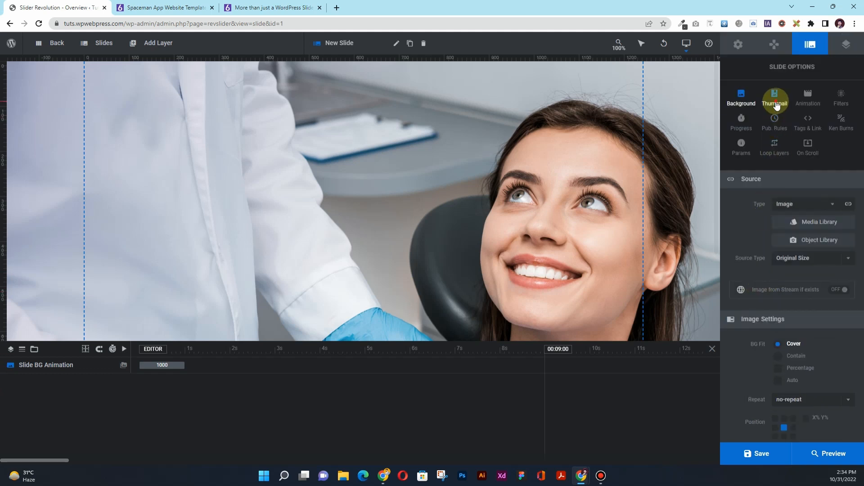
{"action": "left_click", "coordinate": [769, 111]}
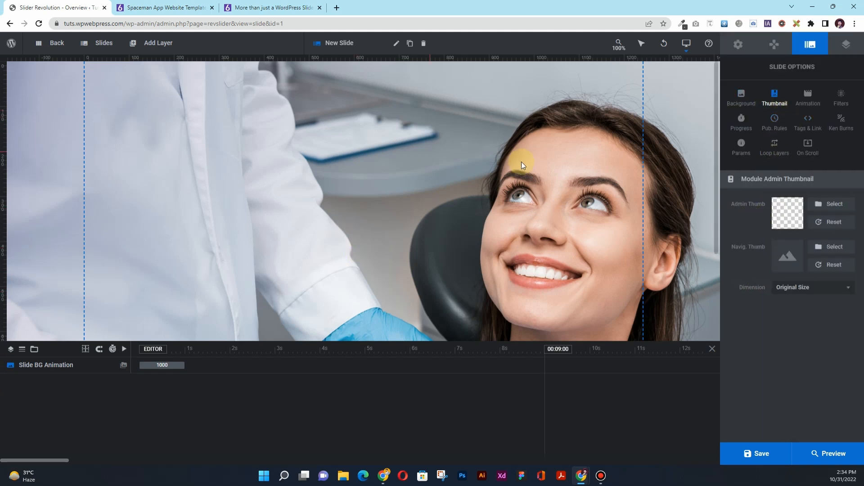
{"action": "left_click", "coordinate": [823, 204]}
{"action": "left_click", "coordinate": [111, 171]}
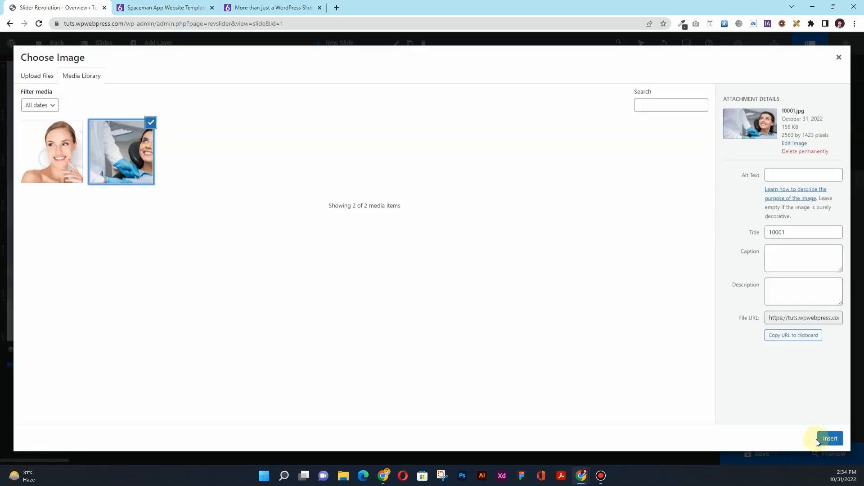
{"action": "left_click", "coordinate": [831, 438]}
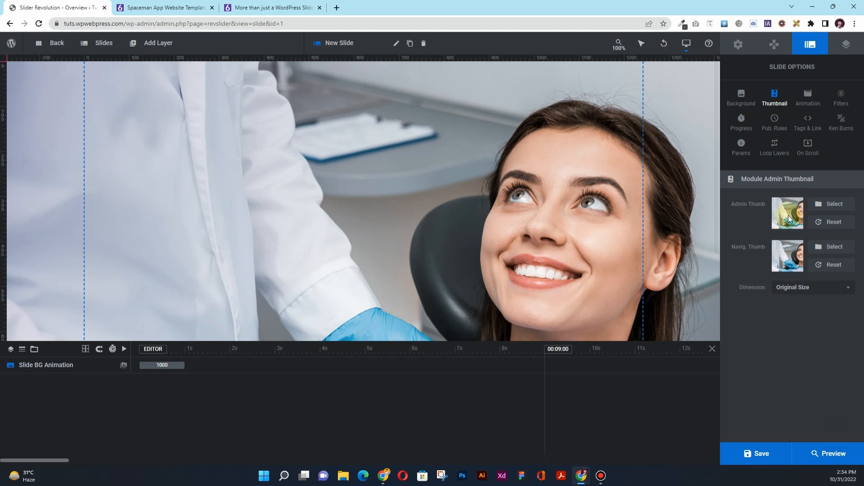
Step: Review the transition presets in the slide's animation options
{"action": "left_click", "coordinate": [804, 103]}
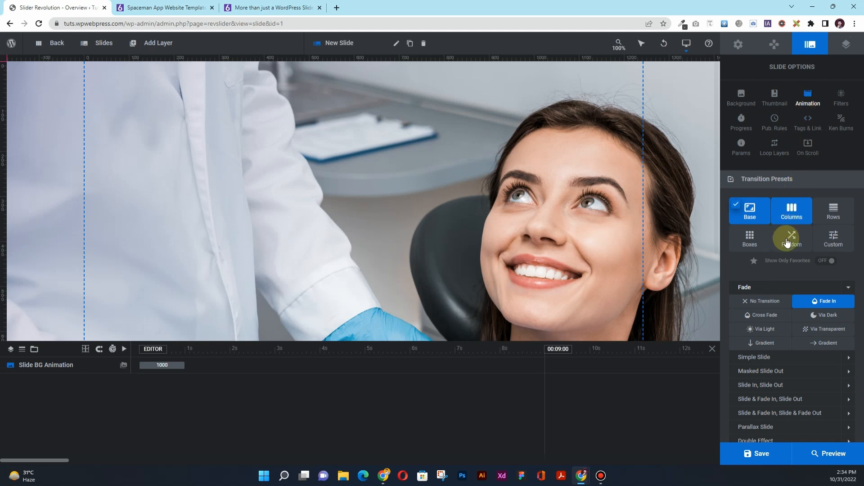
{"action": "scroll", "coordinate": [787, 251], "scroll_direction": "down", "scroll_amount": 7}
{"action": "scroll", "coordinate": [785, 251], "scroll_direction": "up", "scroll_amount": 7}
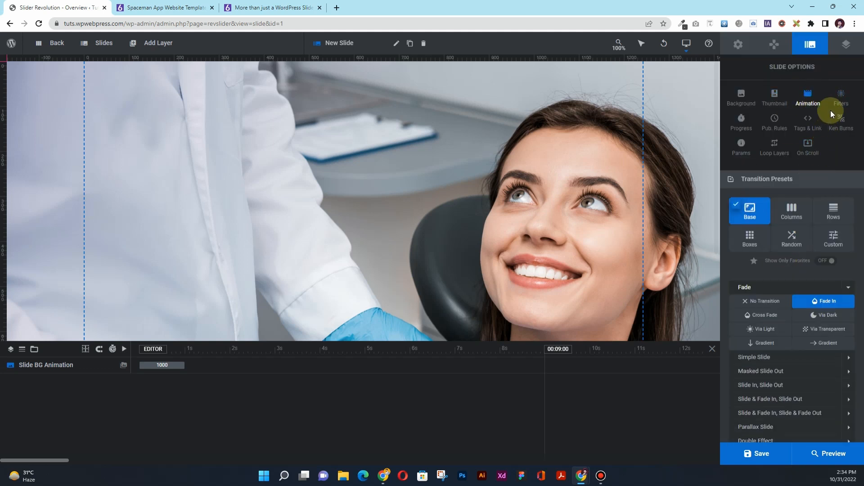
Step: Try various background filters on the slide, including 1977, Clarendon, Gingham, Inkwell, Perpetua, Slumber and X-pro II, and set it back to No Filter
{"action": "left_click", "coordinate": [842, 98]}
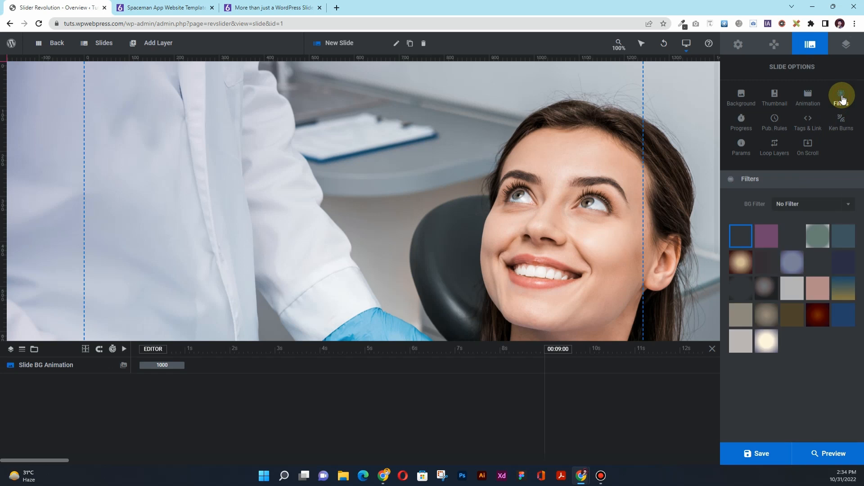
{"action": "left_click", "coordinate": [804, 206]}
{"action": "left_click", "coordinate": [806, 236]}
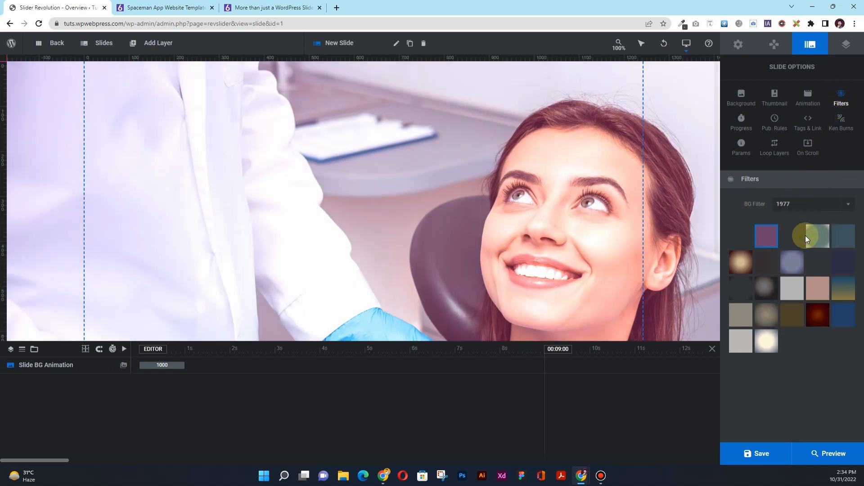
{"action": "left_click", "coordinate": [804, 201]}
{"action": "left_click", "coordinate": [841, 235]}
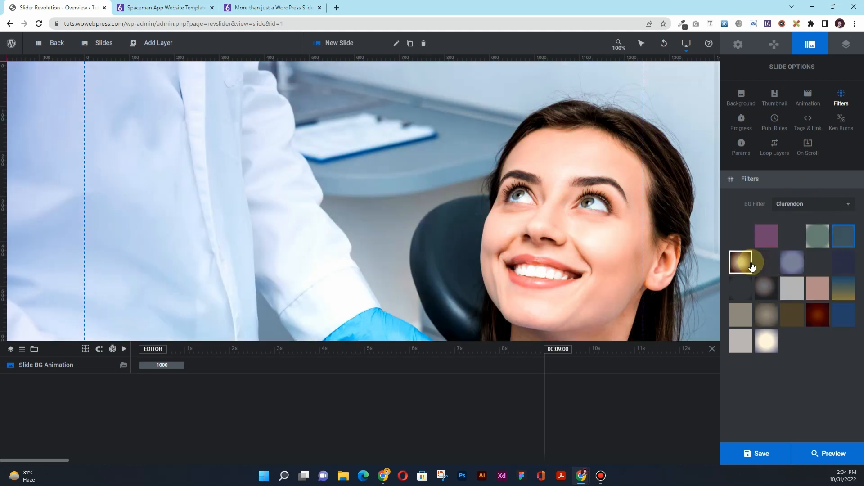
{"action": "left_click", "coordinate": [766, 262]}
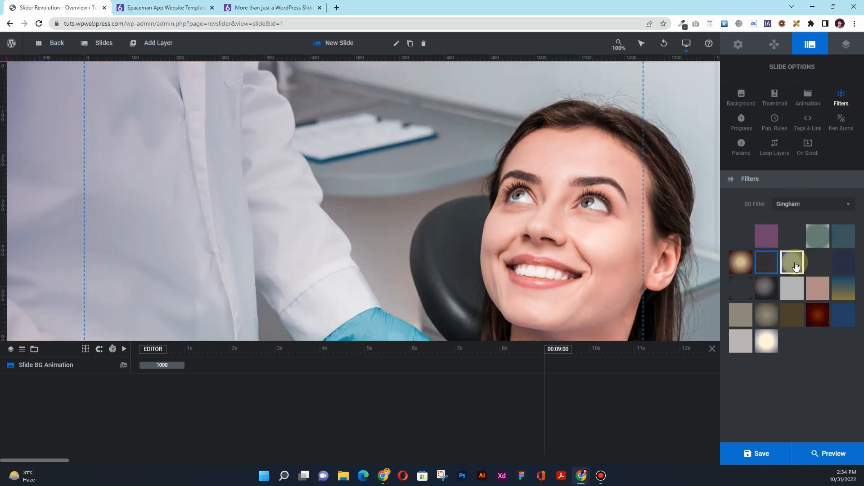
{"action": "left_click", "coordinate": [796, 266]}
{"action": "left_click", "coordinate": [831, 269]}
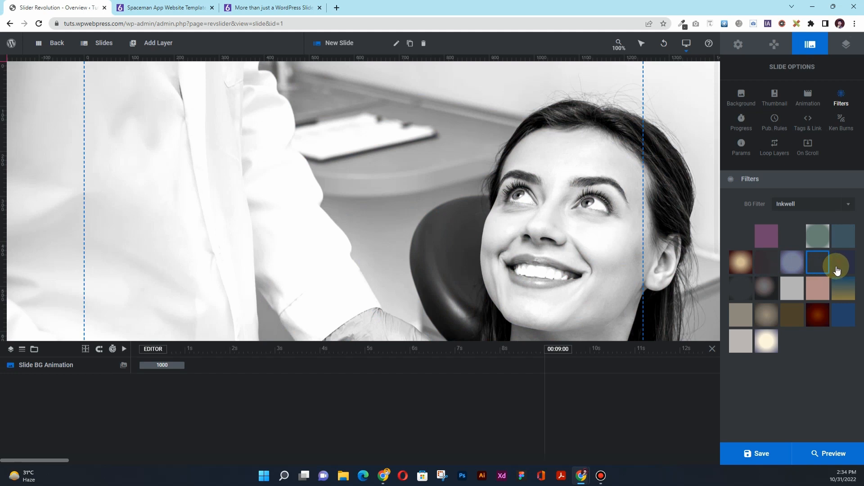
{"action": "left_click", "coordinate": [838, 270]}
{"action": "left_click", "coordinate": [793, 288]}
{"action": "left_click", "coordinate": [843, 288]}
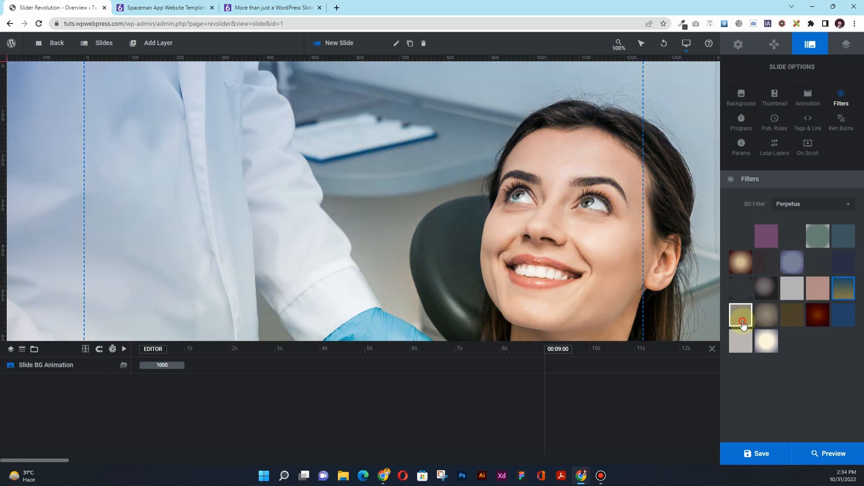
{"action": "left_click", "coordinate": [743, 321]}
{"action": "left_click", "coordinate": [766, 320]}
{"action": "left_click", "coordinate": [796, 321]}
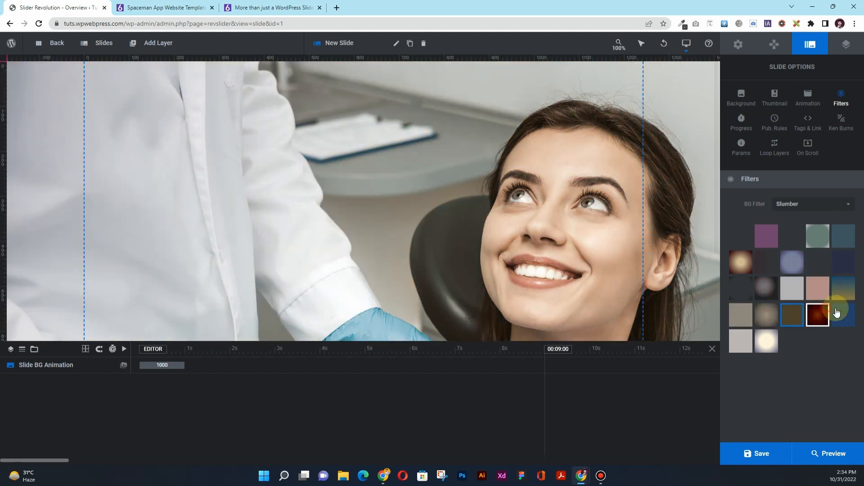
{"action": "left_click", "coordinate": [838, 313]}
{"action": "left_click", "coordinate": [743, 340]}
{"action": "left_click", "coordinate": [768, 342]}
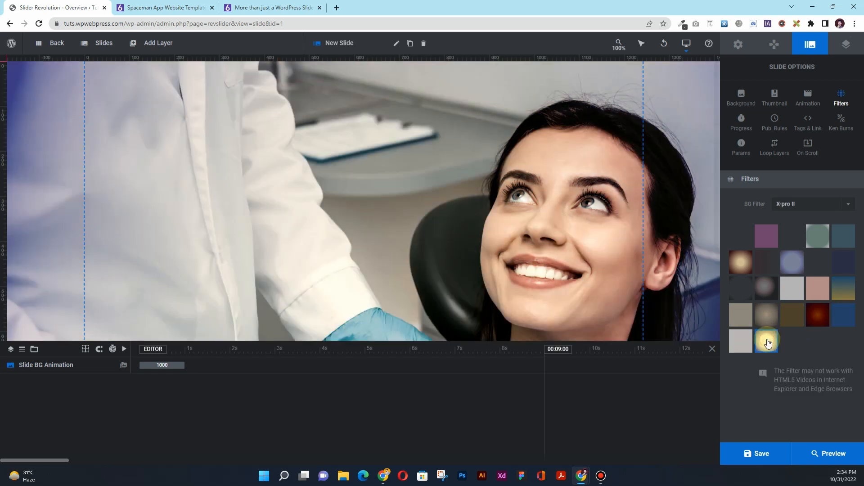
{"action": "left_click", "coordinate": [791, 203]}
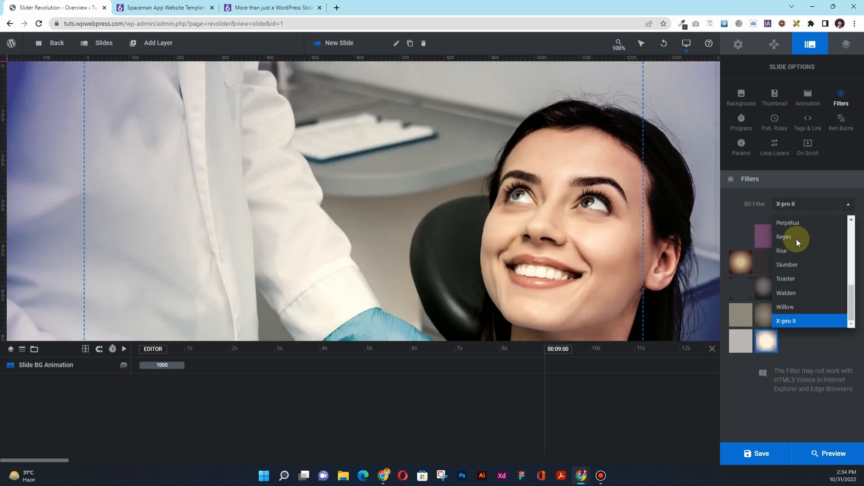
{"action": "scroll", "coordinate": [796, 239], "scroll_direction": "up", "scroll_amount": 10}
{"action": "left_click", "coordinate": [789, 222]}
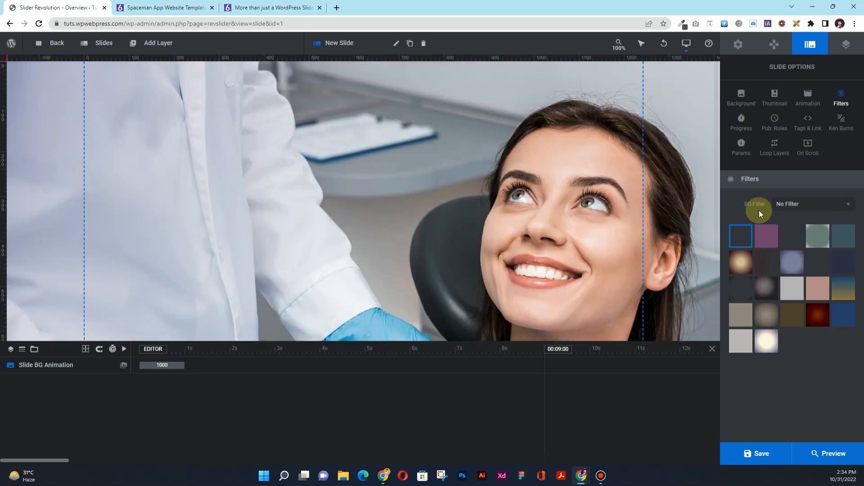
Step: Compare the slide's progress and visibility options with the navigation progress bar setting, and check the module's general options
{"action": "left_click", "coordinate": [742, 119]}
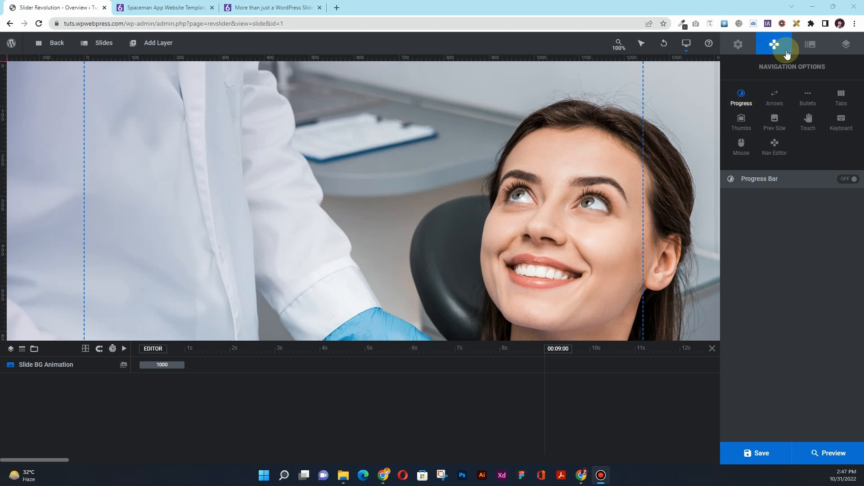
{"action": "left_click", "coordinate": [810, 43]}
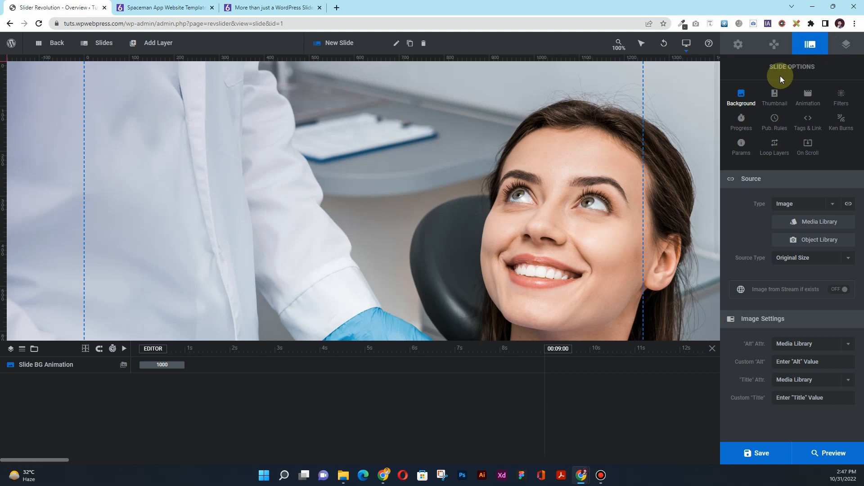
{"action": "left_click", "coordinate": [741, 122]}
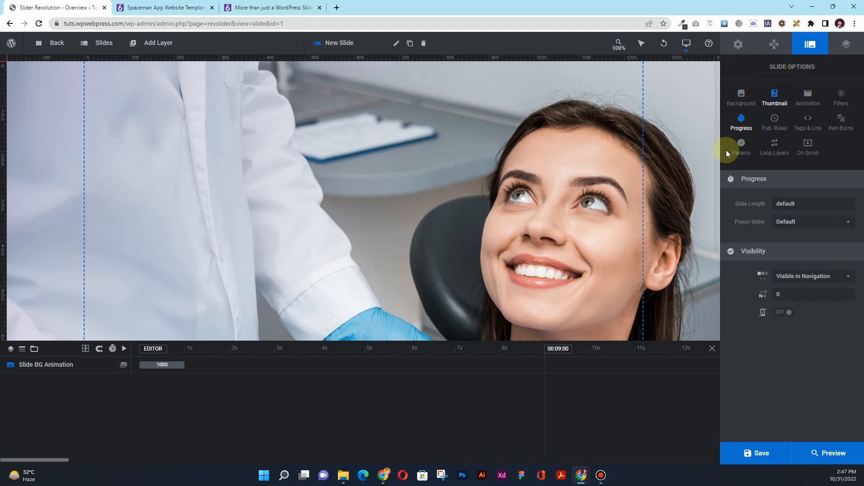
{"action": "left_click", "coordinate": [778, 52]}
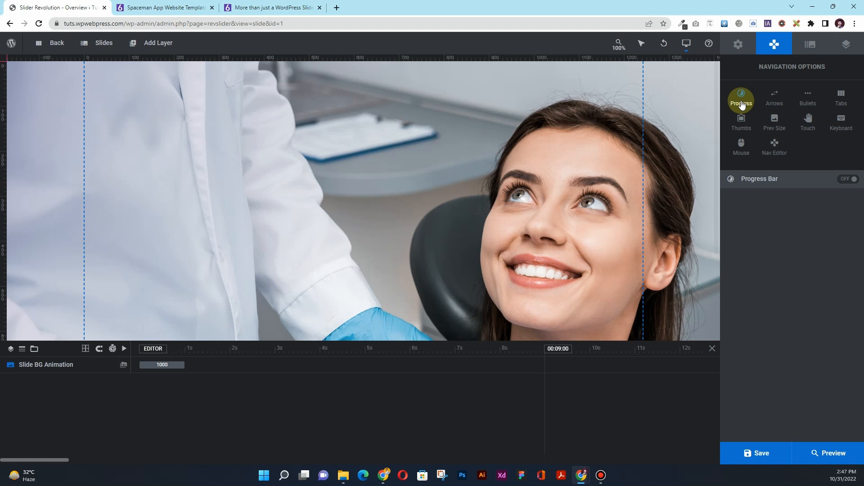
{"action": "left_click", "coordinate": [809, 47]}
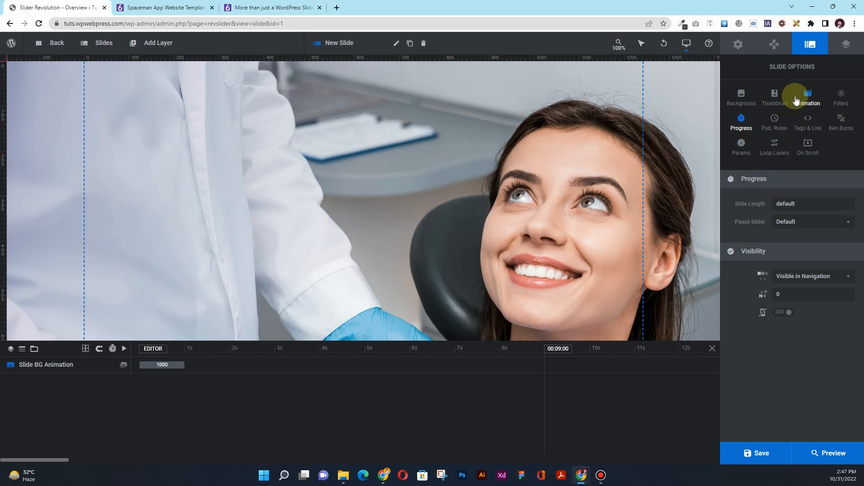
{"action": "left_click", "coordinate": [777, 47]}
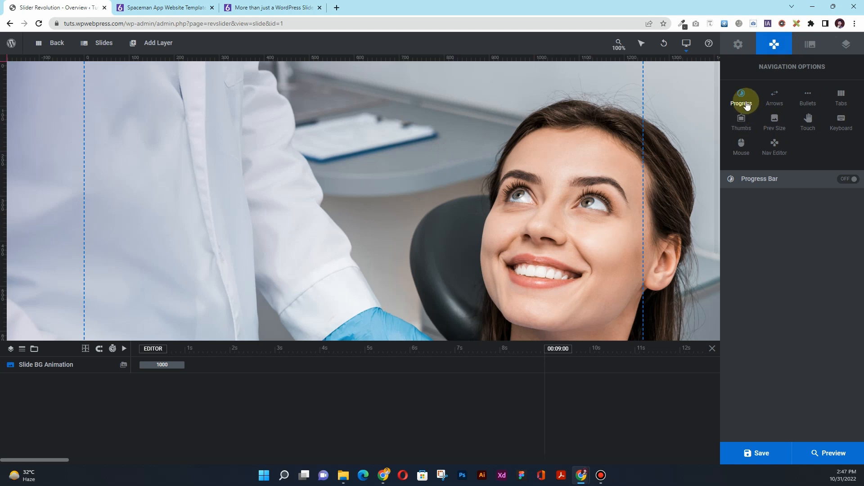
{"action": "left_click", "coordinate": [809, 44]}
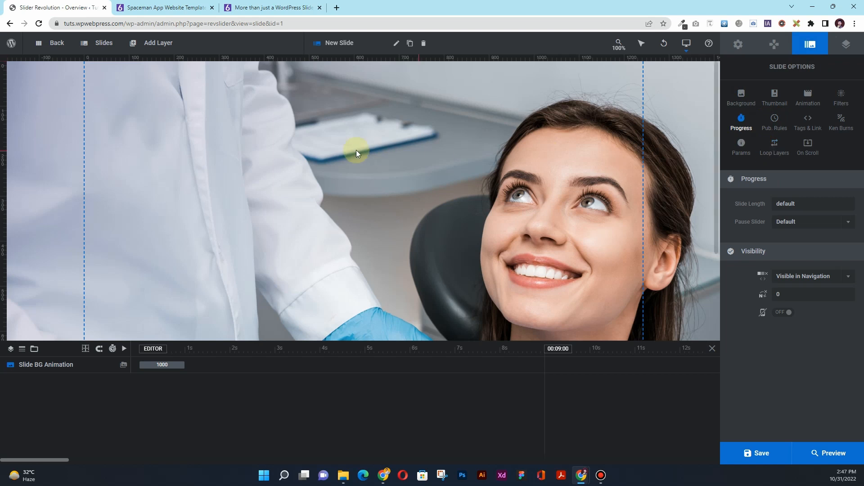
{"action": "left_click", "coordinate": [738, 43]}
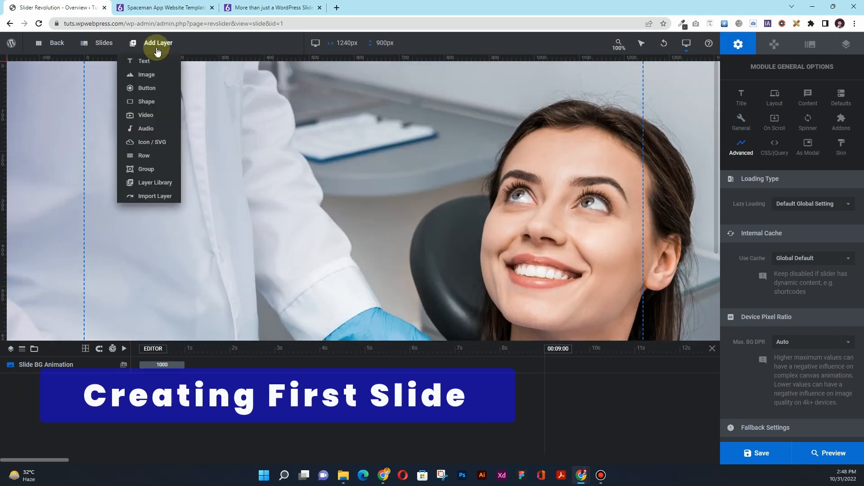
Step: Add a shape layer to the slide and set its background colour to white, #ffffff
{"action": "left_click", "coordinate": [153, 44]}
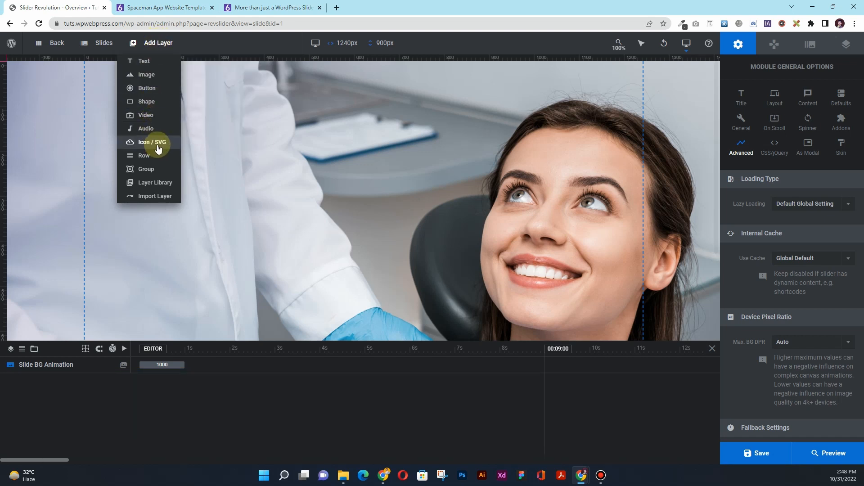
{"action": "left_click", "coordinate": [146, 103]}
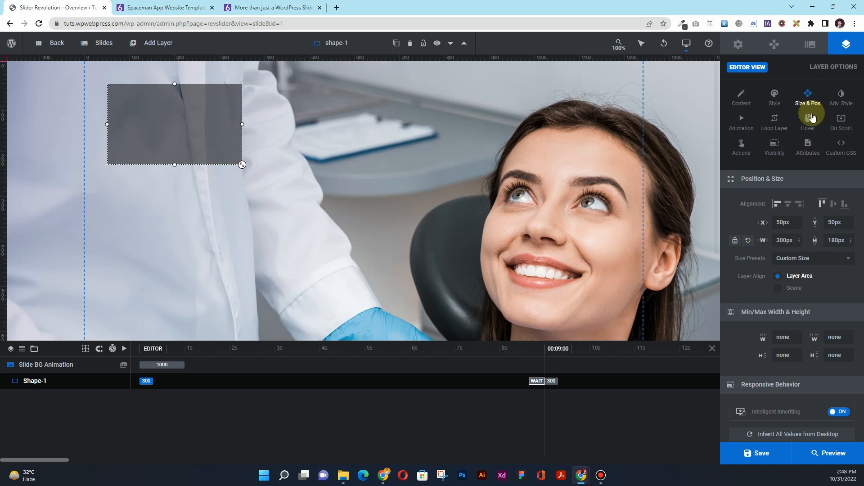
{"action": "left_click", "coordinate": [775, 101]}
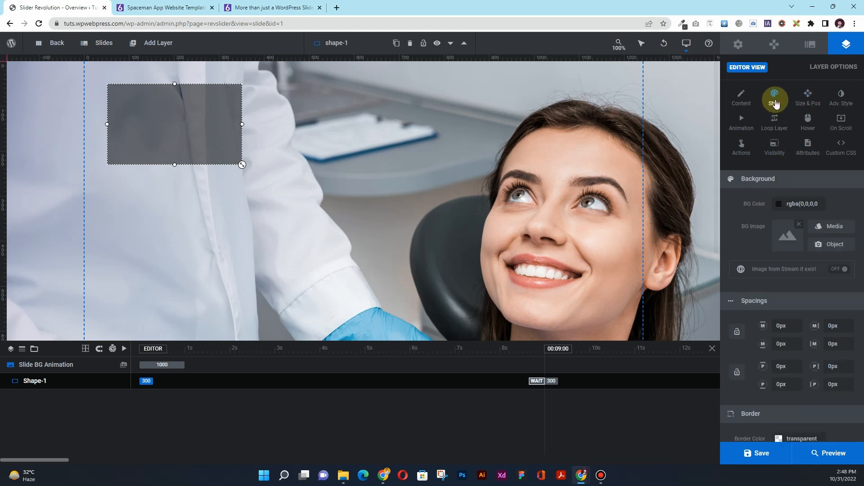
{"action": "left_click", "coordinate": [781, 205]}
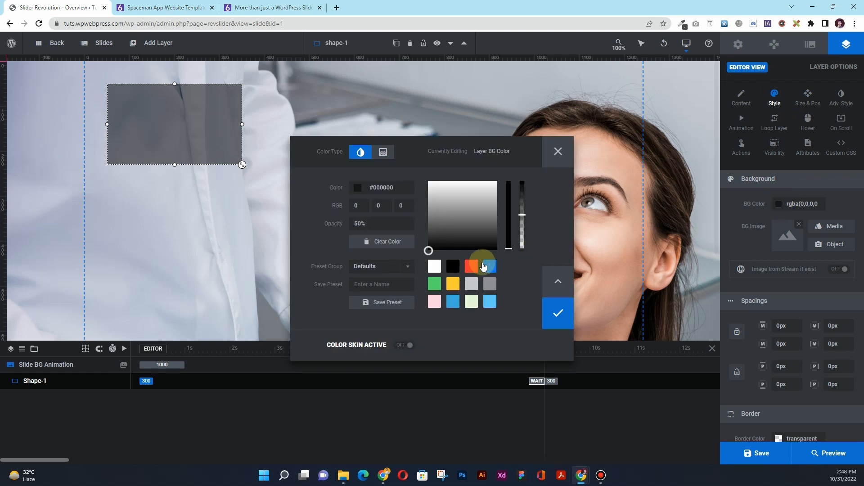
{"action": "left_click", "coordinate": [436, 267]}
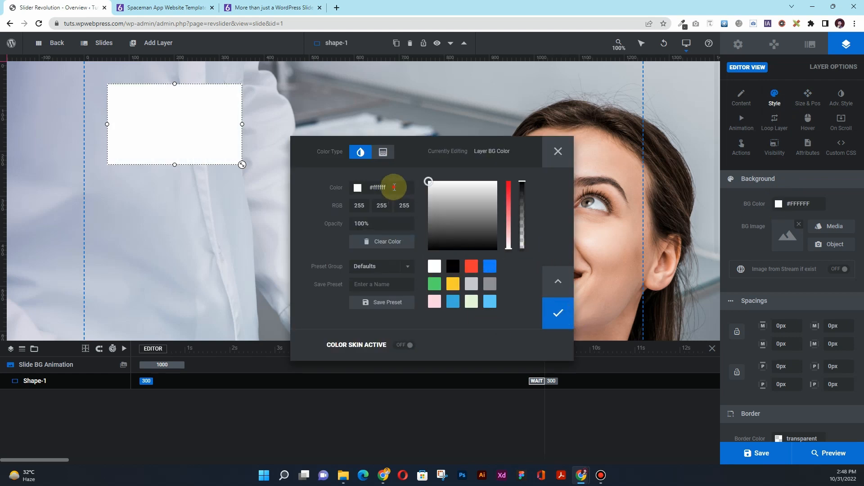
{"action": "left_click_drag", "start_coordinate": [394, 187], "coordinate": [372, 186]}
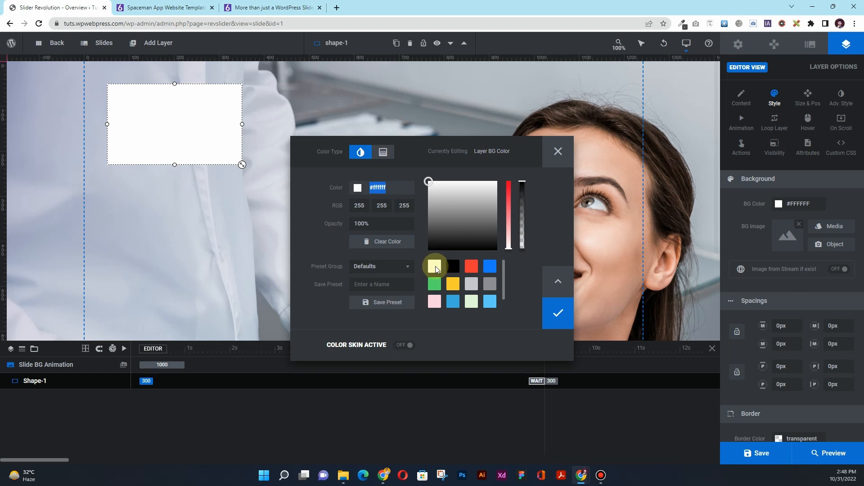
{"action": "left_click", "coordinate": [435, 267]}
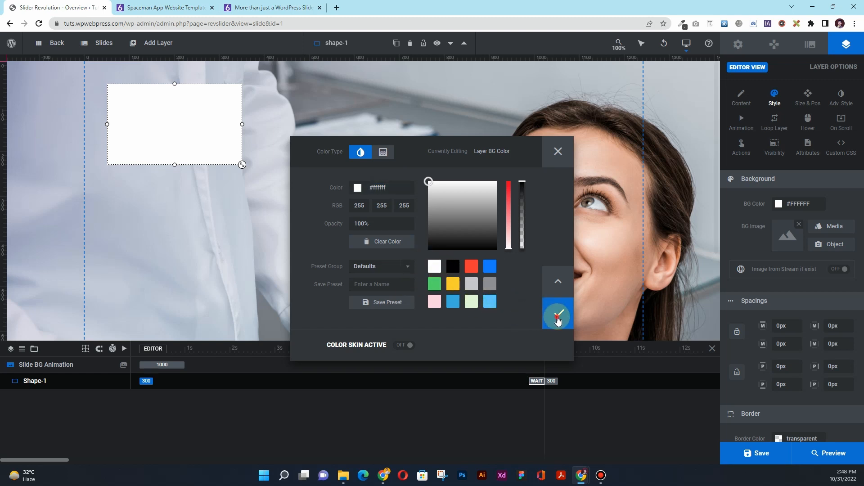
{"action": "left_click", "coordinate": [559, 314]}
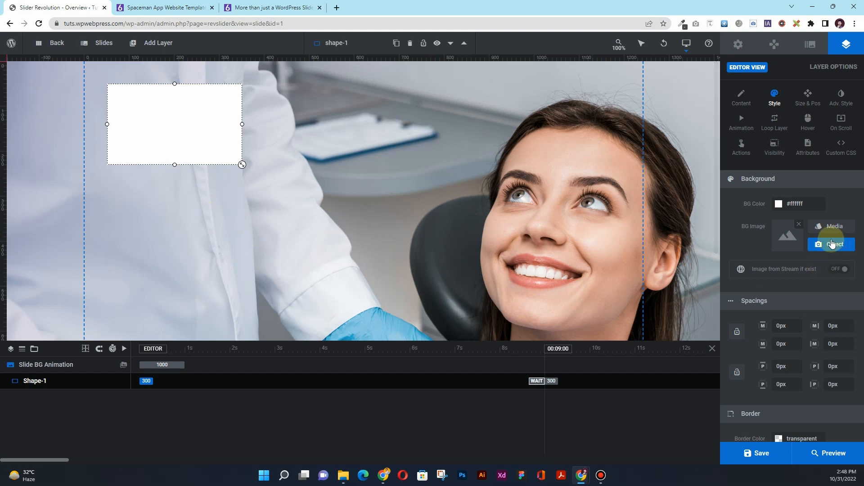
Step: Resize the white shape to 600px wide and 550px high and align it to the left edge of the layer area
{"action": "left_click", "coordinate": [812, 109]}
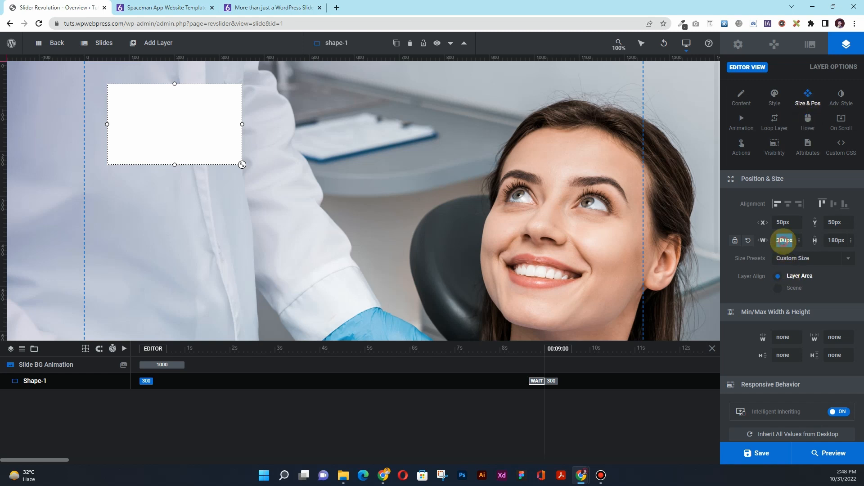
{"action": "left_click", "coordinate": [783, 241]}
{"action": "left_click", "coordinate": [782, 241]}
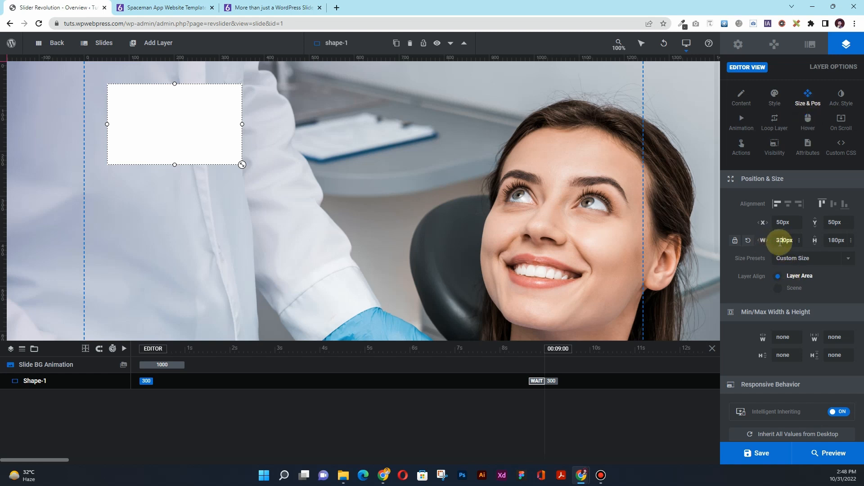
{"action": "left_click", "coordinate": [833, 243]}
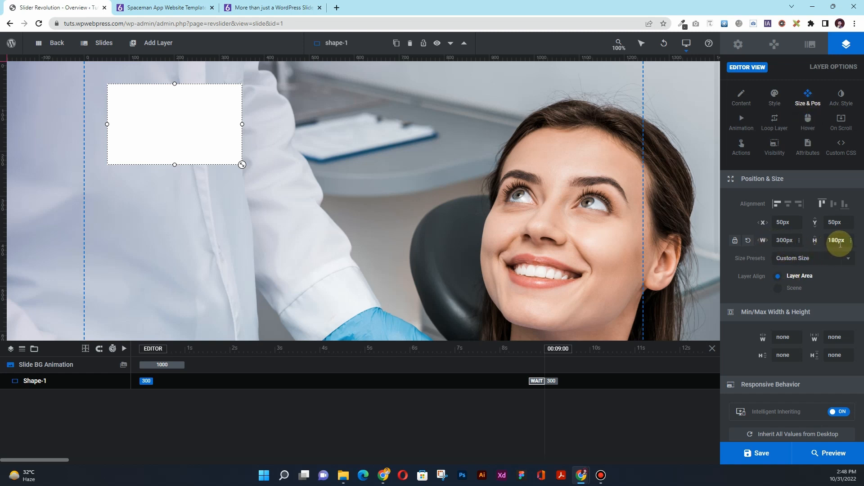
{"action": "left_click", "coordinate": [782, 241]}
{"action": "left_click_drag", "start_coordinate": [781, 241], "coordinate": [775, 240]}
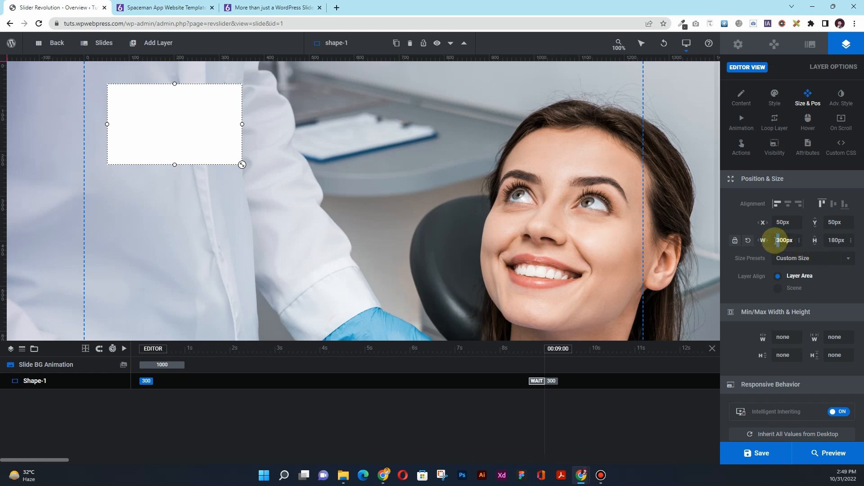
{"action": "type", "text": "6"}
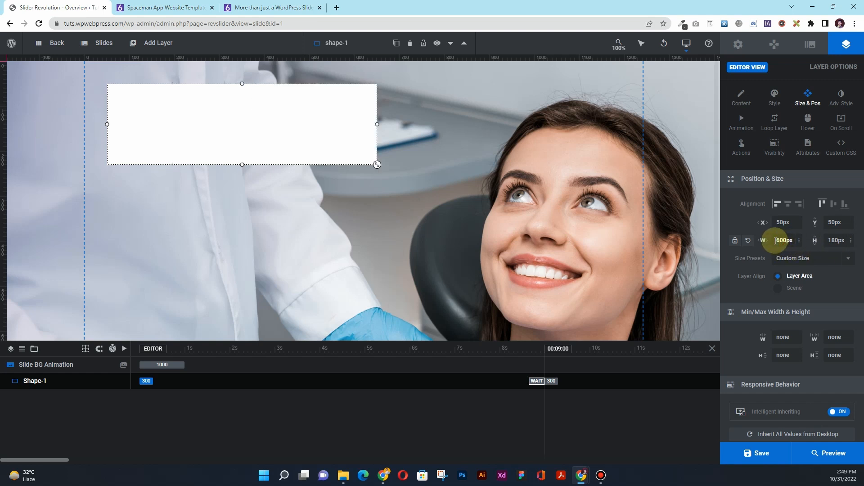
{"action": "left_click", "coordinate": [834, 241]}
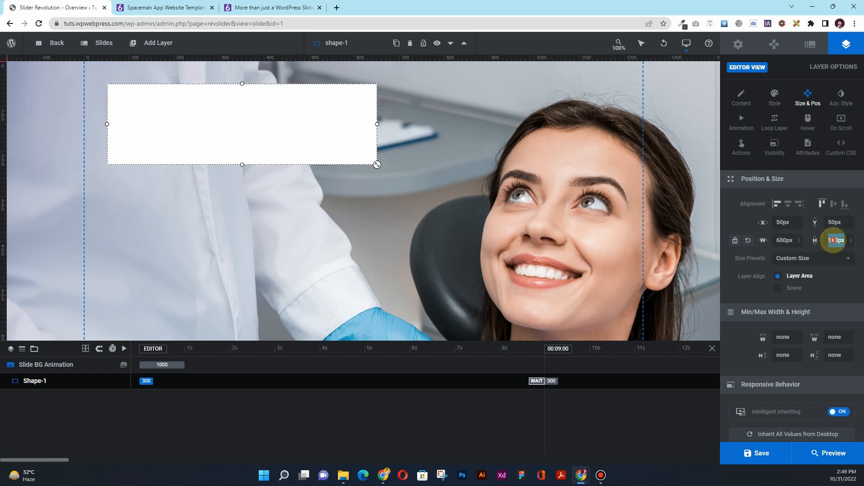
{"action": "left_click_drag", "start_coordinate": [832, 241], "coordinate": [827, 241]}
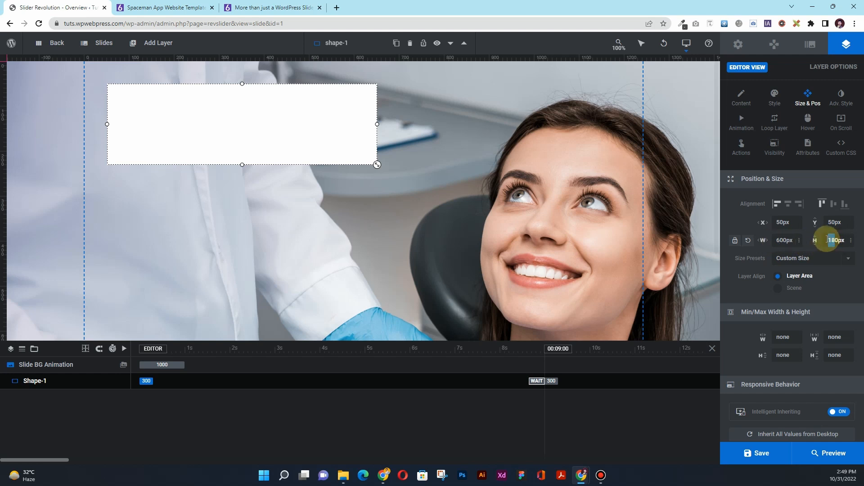
{"action": "type", "text": "55"}
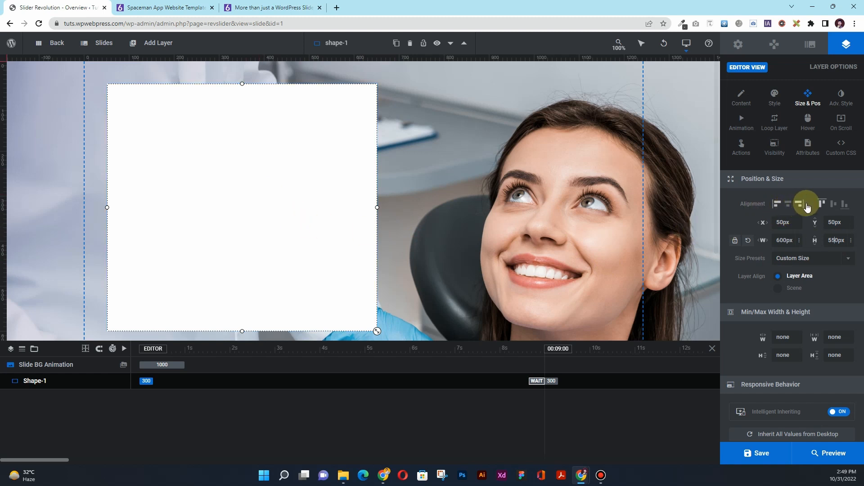
{"action": "left_click", "coordinate": [778, 206]}
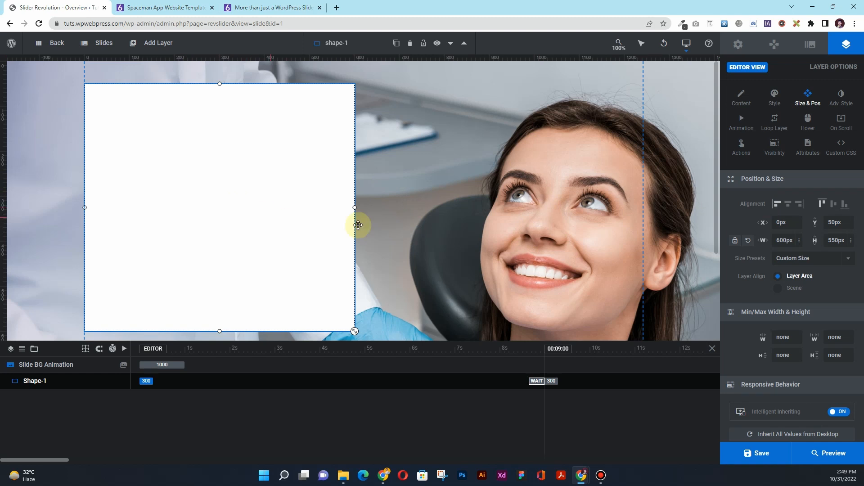
Step: Try right and centre horizontal alignment for the white shape, and set it back to left alignment
{"action": "left_click", "coordinate": [805, 209]}
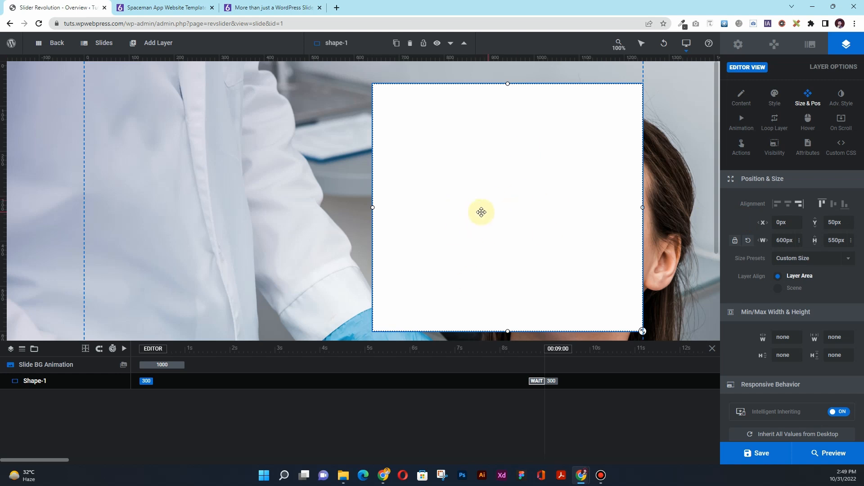
{"action": "left_click", "coordinate": [788, 205]}
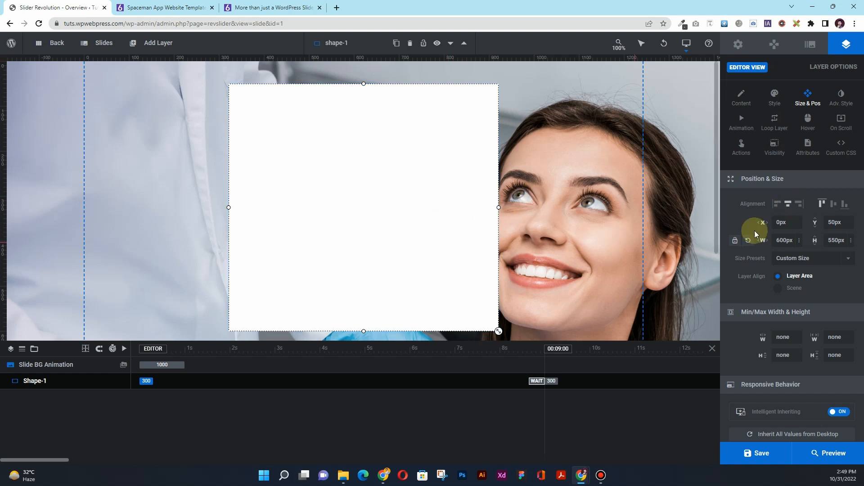
{"action": "left_click", "coordinate": [778, 205]}
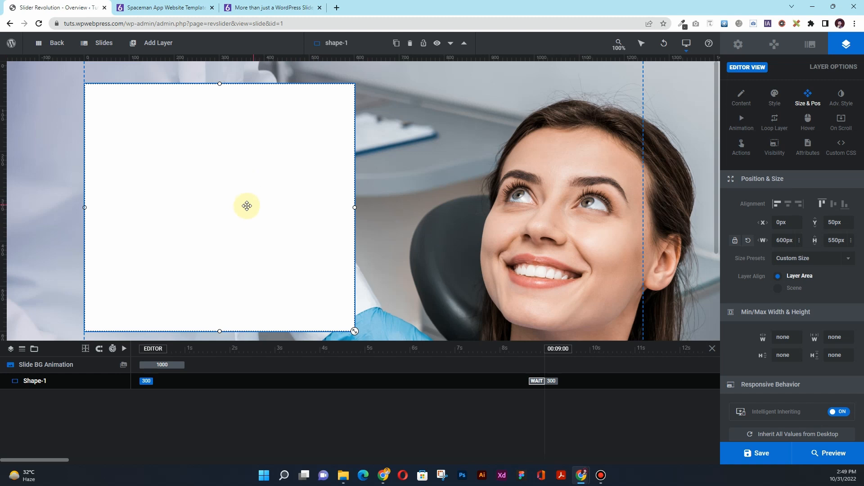
Step: Shift the white shape slightly inward from the layer area's left edge and set its X position to 30px
{"action": "left_click_drag", "start_coordinate": [211, 204], "coordinate": [225, 204]}
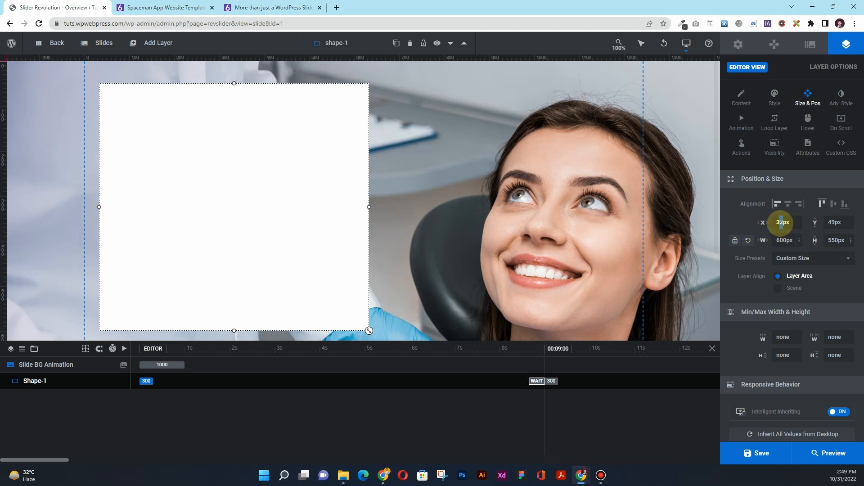
{"action": "left_click_drag", "start_coordinate": [784, 224], "coordinate": [754, 226]}
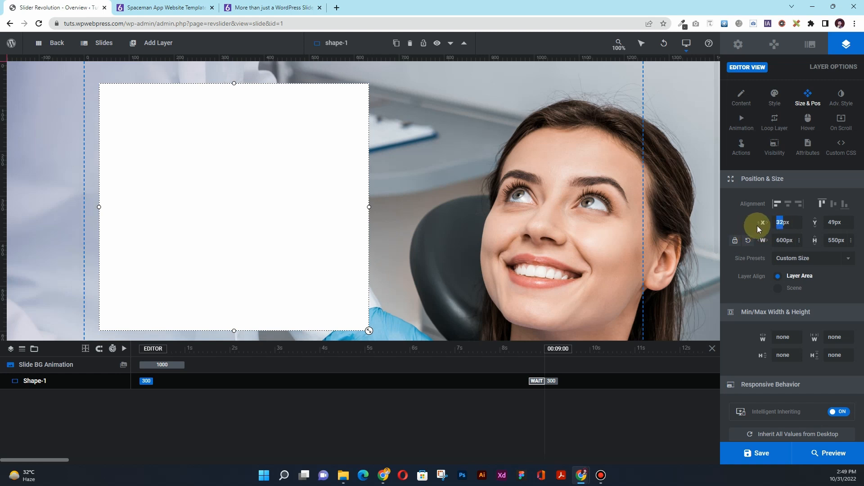
{"action": "type", "text": "30"}
{"action": "key", "text": "Return"}
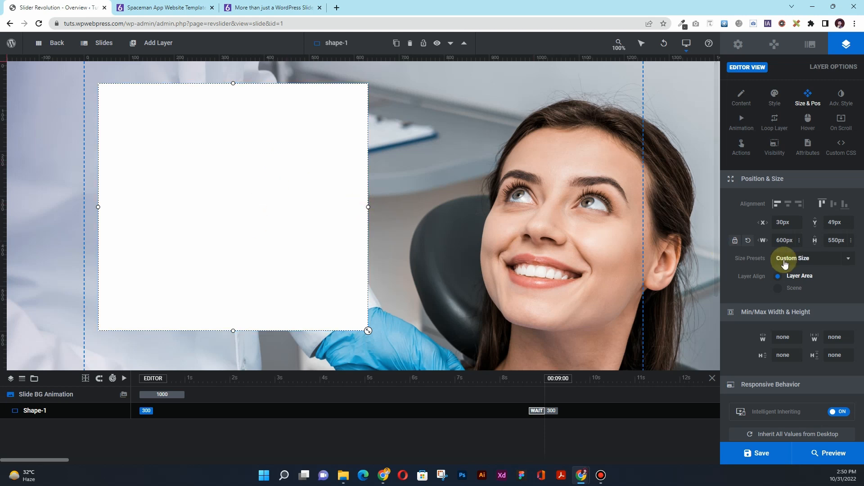
Step: Round the white shape's top-right corner with a border radius of 80px
{"action": "left_click", "coordinate": [773, 102]}
{"action": "scroll", "coordinate": [760, 243], "scroll_direction": "down", "scroll_amount": 2}
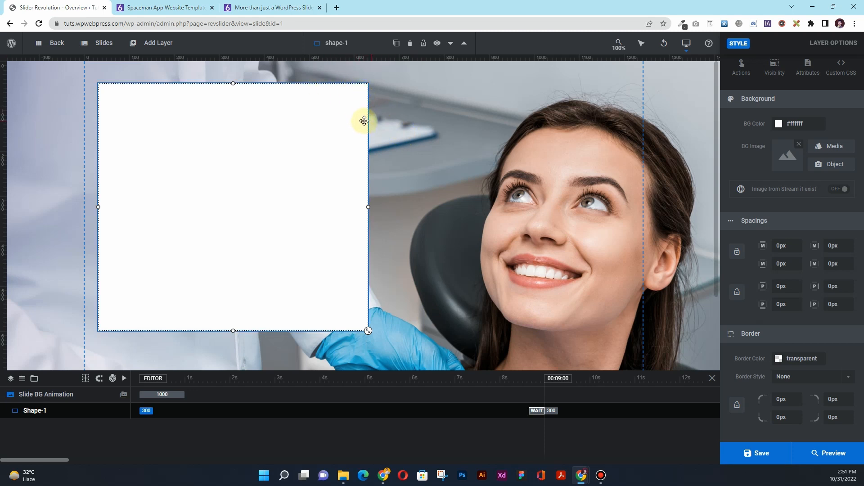
{"action": "left_click", "coordinate": [816, 396]}
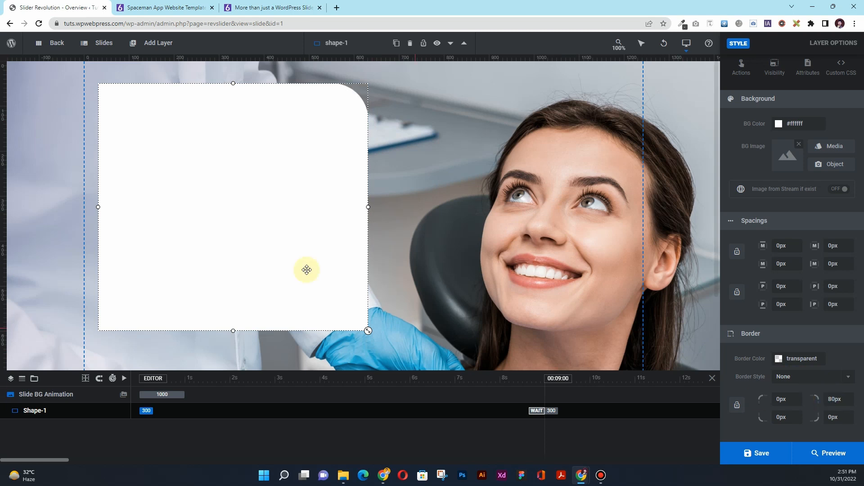
{"action": "left_click", "coordinate": [419, 183]}
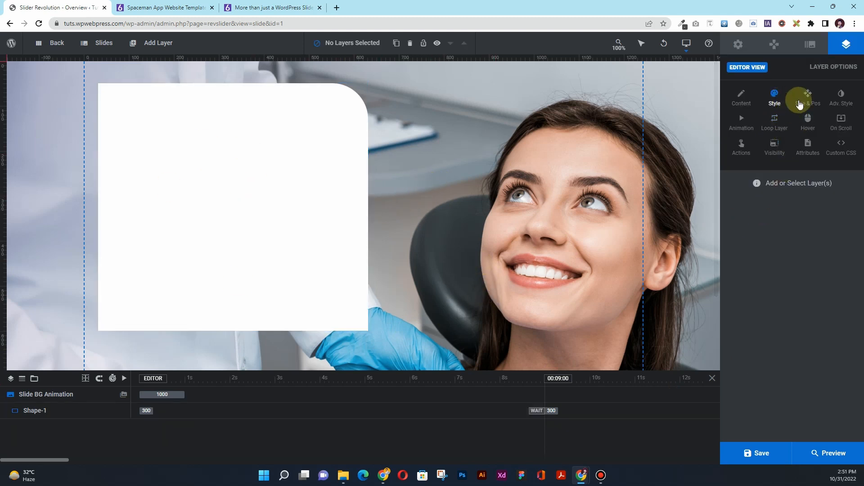
Step: Review the white shape's spacing and border settings, and its position, minimum and maximum size, and responsive behaviour options
{"action": "left_click", "coordinate": [290, 154]}
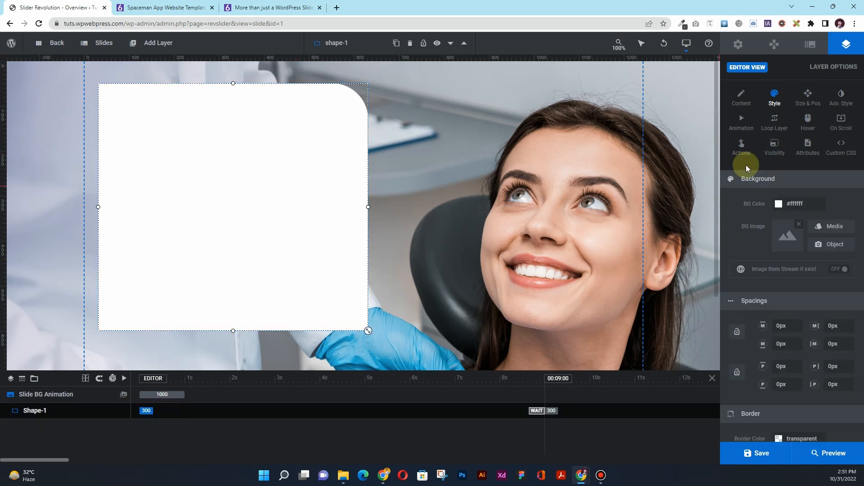
{"action": "scroll", "coordinate": [756, 270], "scroll_direction": "down", "scroll_amount": 2}
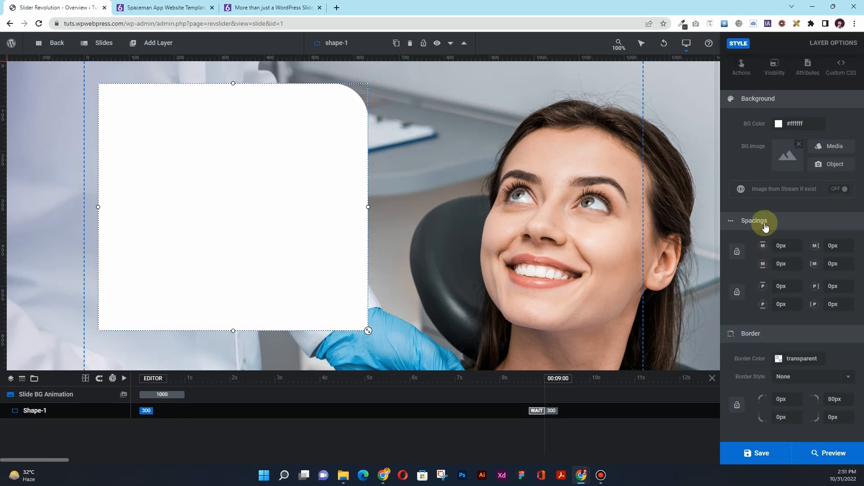
{"action": "left_click", "coordinate": [796, 260]}
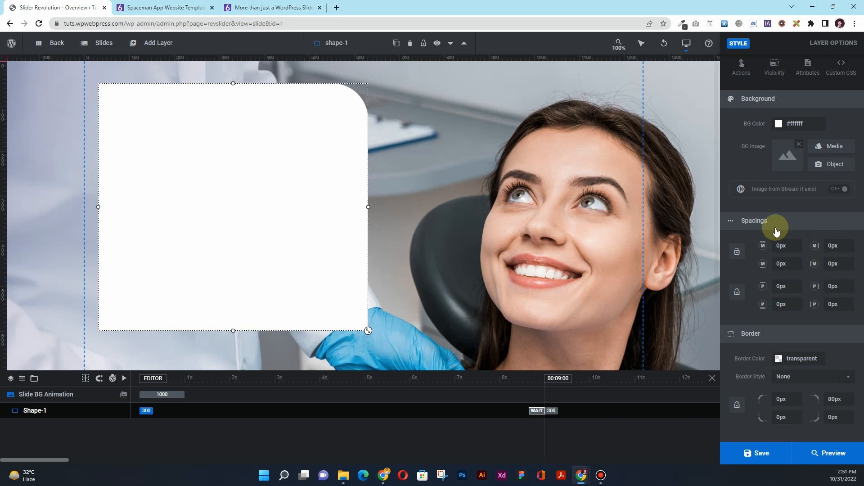
{"action": "scroll", "coordinate": [775, 227], "scroll_direction": "up", "scroll_amount": 2}
{"action": "scroll", "coordinate": [775, 230], "scroll_direction": "down", "scroll_amount": 2}
{"action": "scroll", "coordinate": [774, 236], "scroll_direction": "up", "scroll_amount": 2}
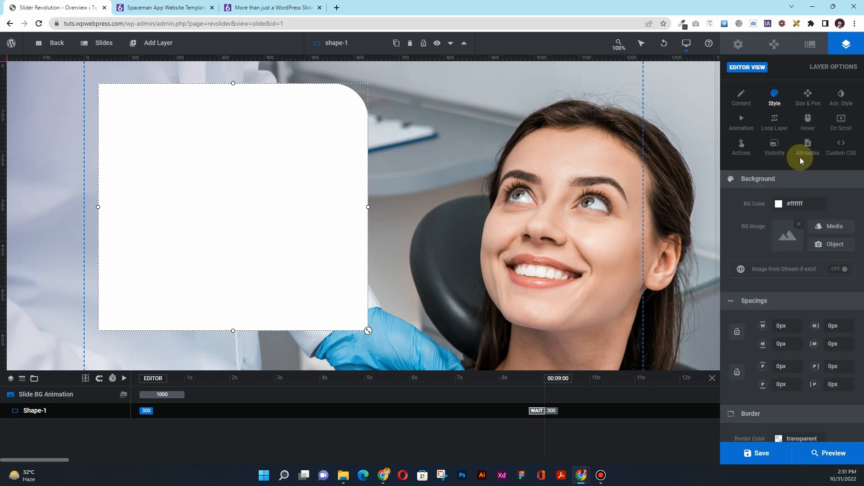
{"action": "left_click", "coordinate": [809, 105]}
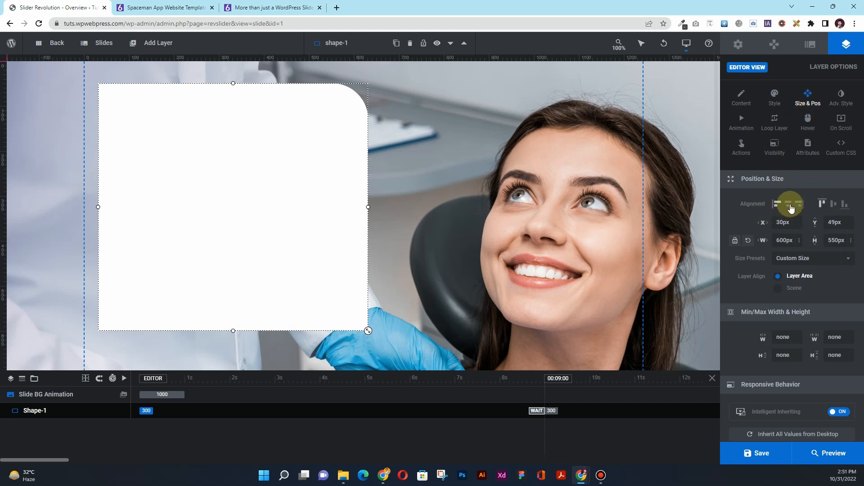
{"action": "scroll", "coordinate": [823, 226], "scroll_direction": "down", "scroll_amount": 1}
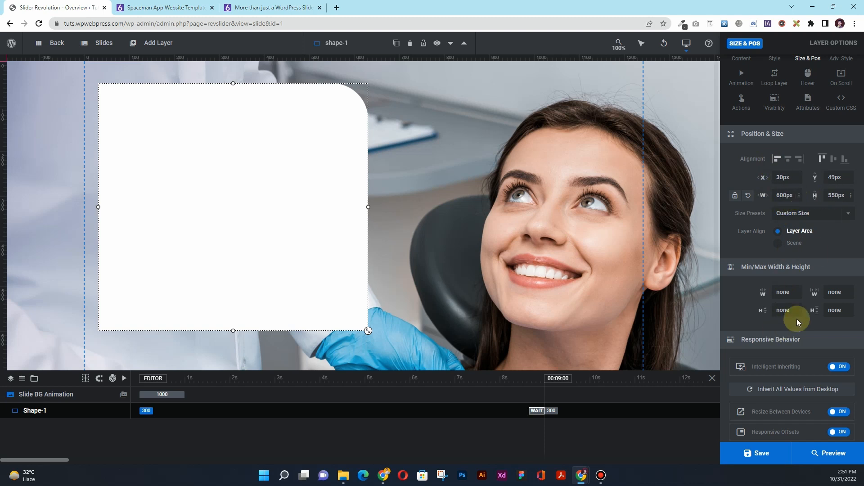
{"action": "scroll", "coordinate": [801, 310], "scroll_direction": "down", "scroll_amount": 1}
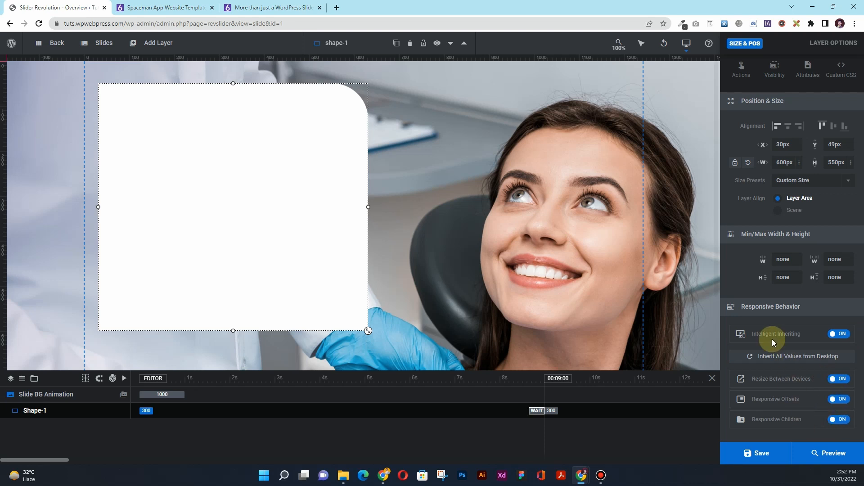
{"action": "scroll", "coordinate": [772, 339], "scroll_direction": "up", "scroll_amount": 2}
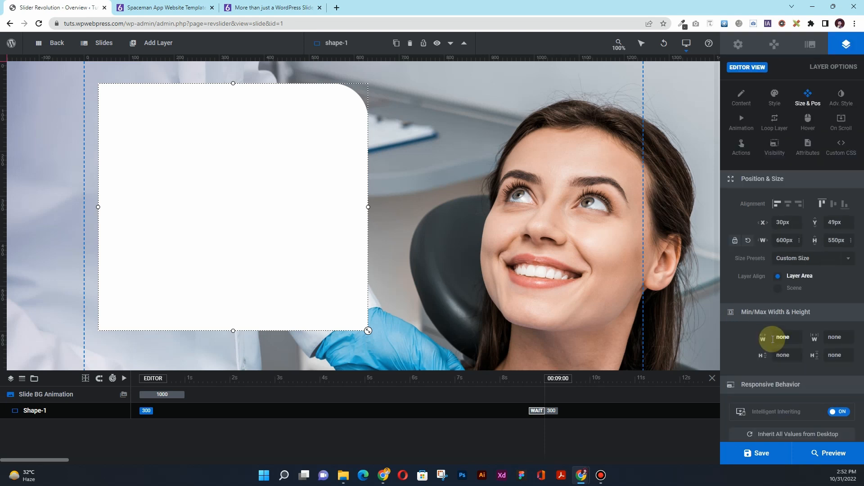
Step: Try top and bottom vertical alignment for the white shape, and align it to the vertical middle of the layer area
{"action": "left_click", "coordinate": [822, 205]}
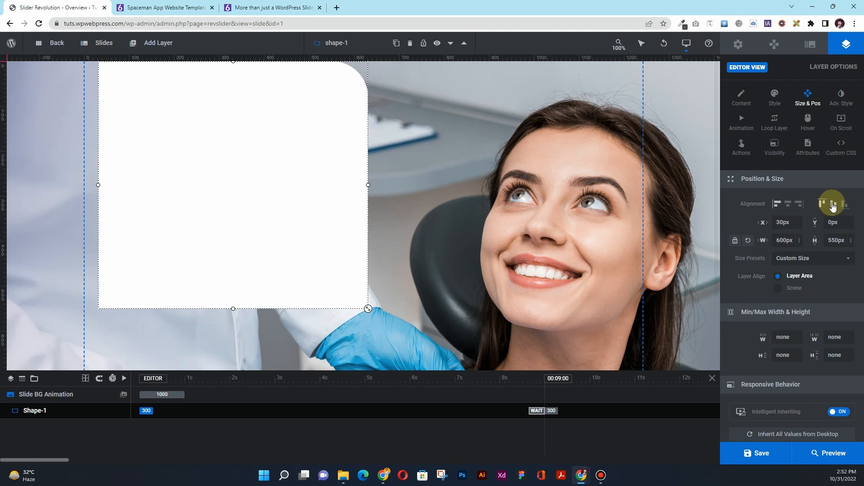
{"action": "left_click", "coordinate": [833, 205]}
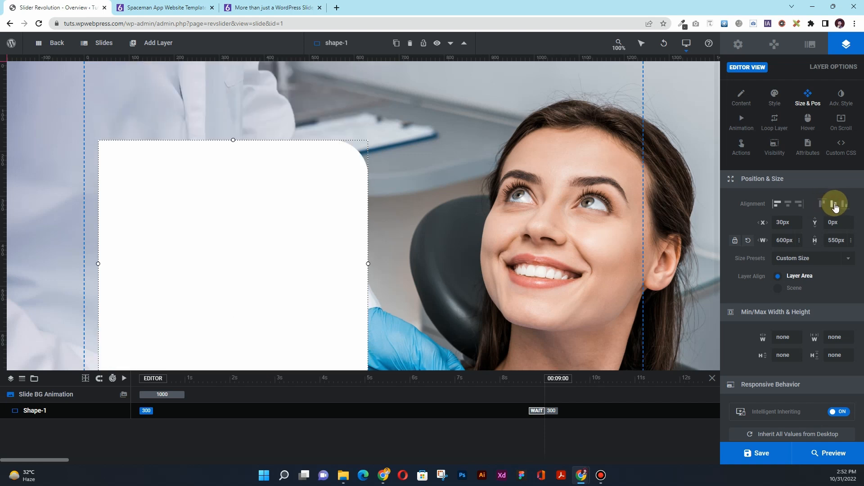
{"action": "left_click", "coordinate": [844, 206]}
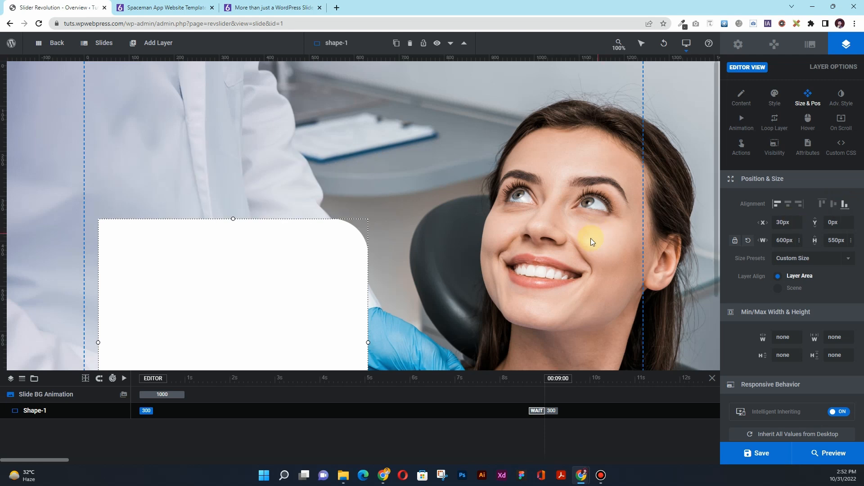
{"action": "scroll", "coordinate": [590, 239], "scroll_direction": "down", "scroll_amount": 2}
{"action": "scroll", "coordinate": [593, 266], "scroll_direction": "up", "scroll_amount": 2}
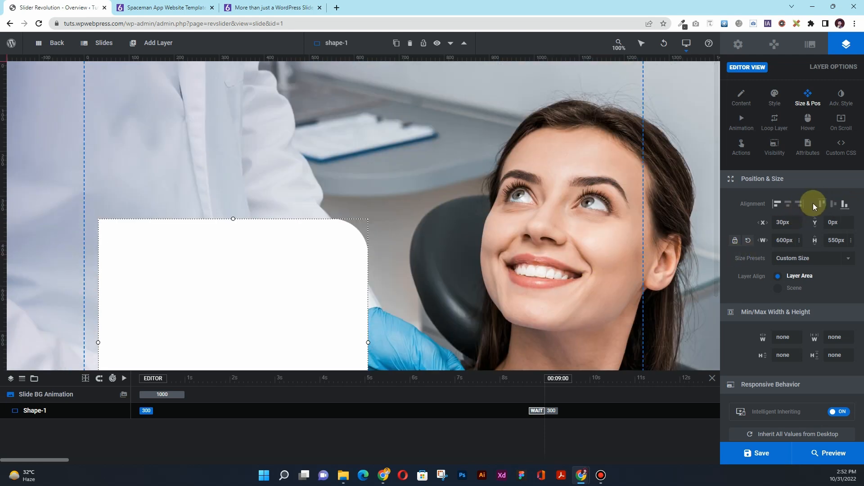
{"action": "left_click", "coordinate": [835, 206]}
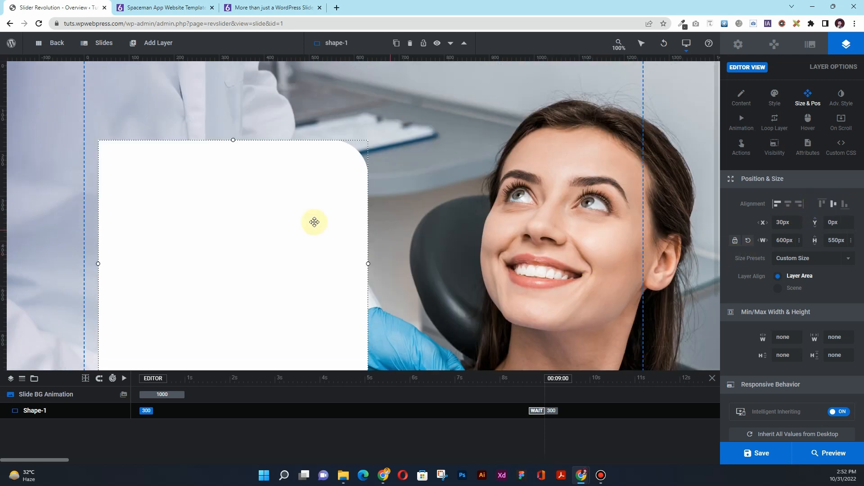
{"action": "scroll", "coordinate": [410, 258], "scroll_direction": "down", "scroll_amount": 2}
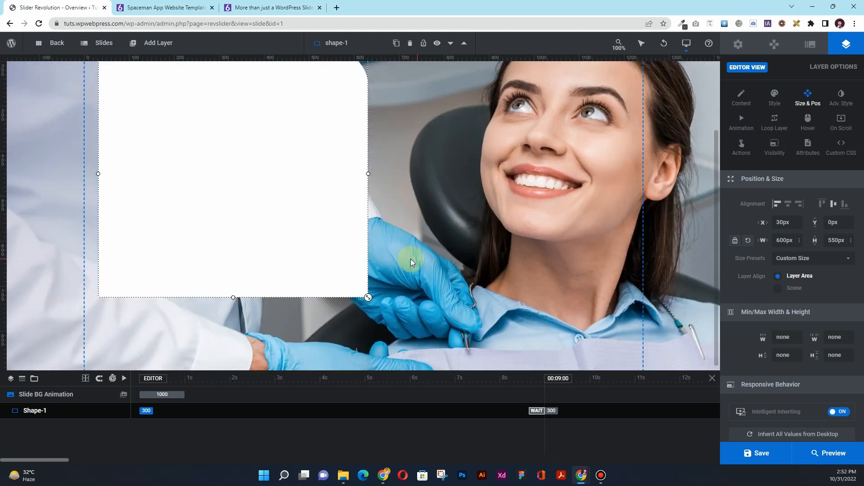
{"action": "scroll", "coordinate": [410, 259], "scroll_direction": "up", "scroll_amount": 2}
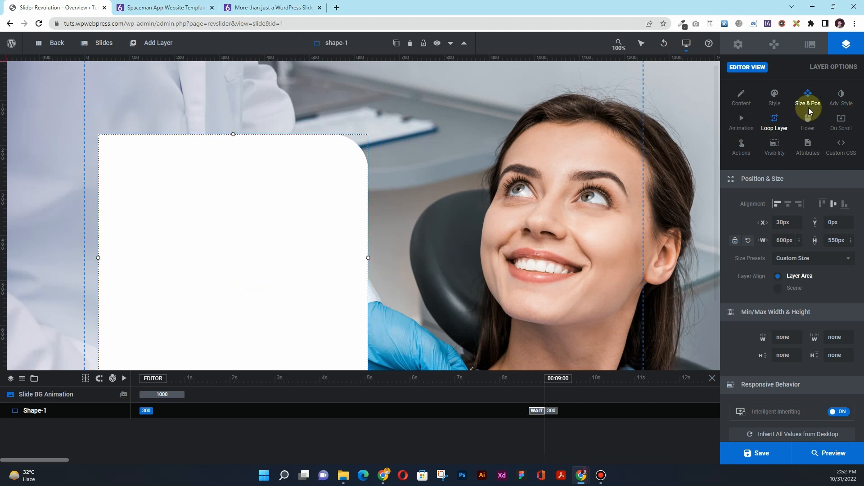
Step: Enable the box shadow effect on the white shape with a 25px blur, and check the shadow with the layer deselected
{"action": "left_click", "coordinate": [838, 100]}
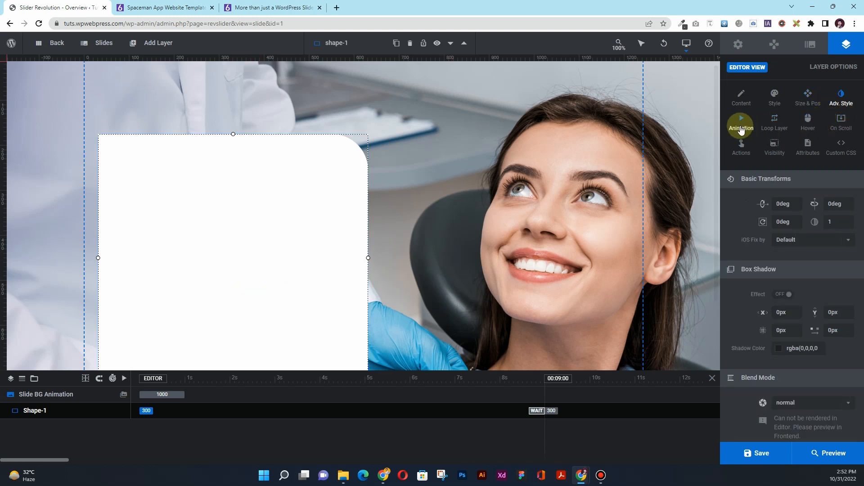
{"action": "scroll", "coordinate": [747, 200], "scroll_direction": "down", "scroll_amount": 2}
{"action": "scroll", "coordinate": [747, 200], "scroll_direction": "up", "scroll_amount": 1}
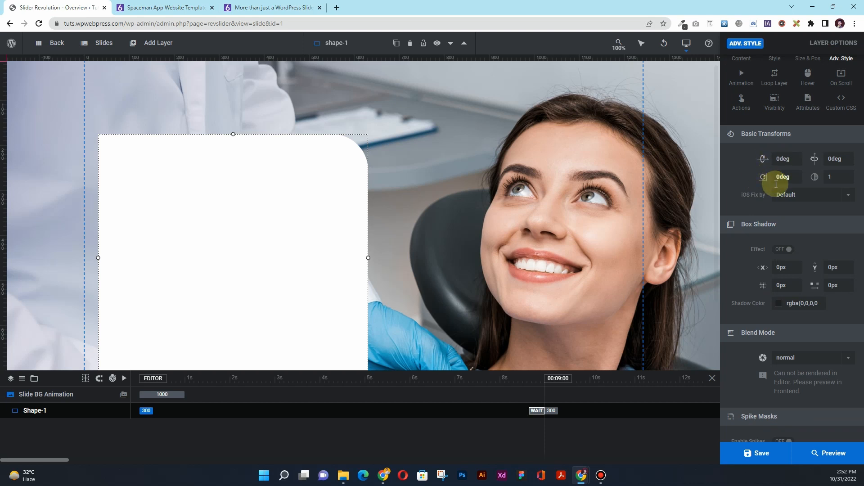
{"action": "scroll", "coordinate": [811, 216], "scroll_direction": "down", "scroll_amount": 2}
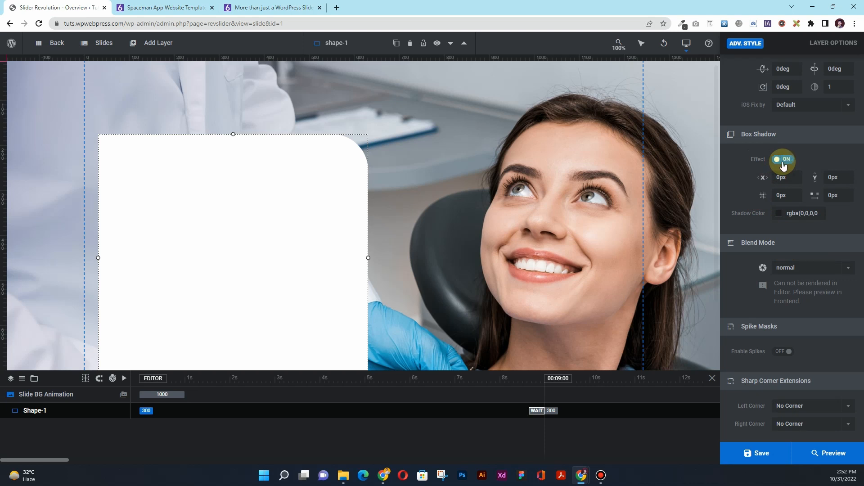
{"action": "left_click", "coordinate": [781, 193]}
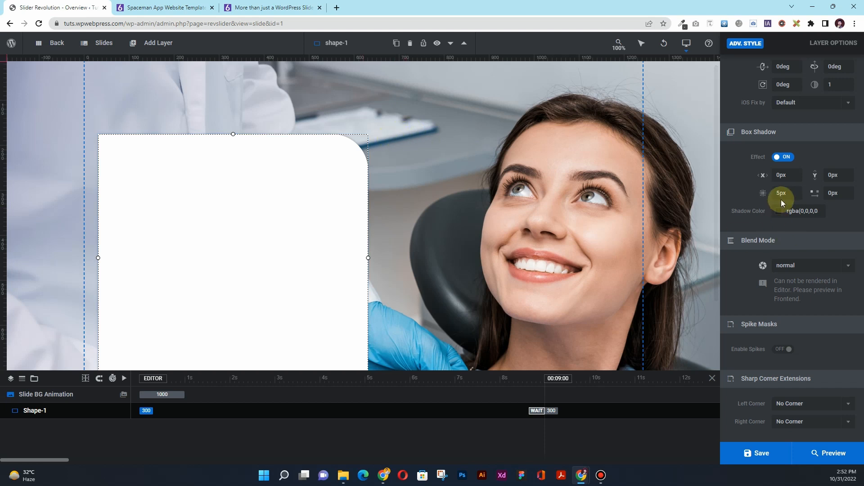
{"action": "left_click_drag", "start_coordinate": [781, 199], "coordinate": [771, 193]}
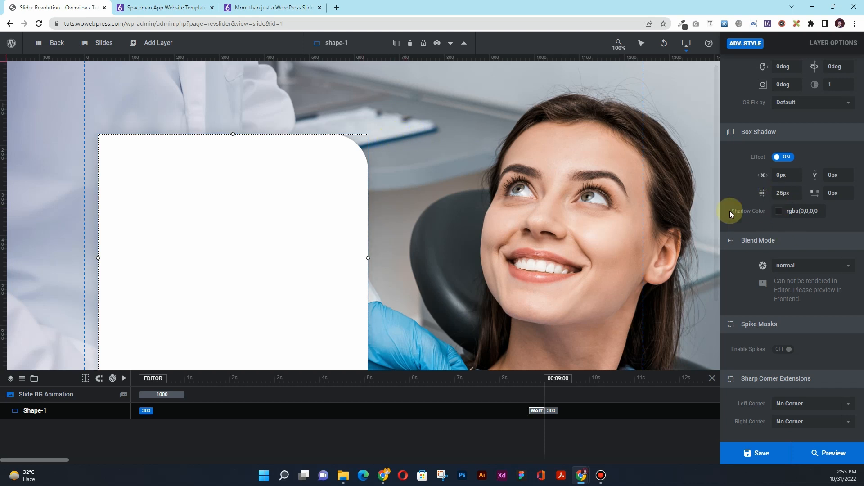
{"action": "scroll", "coordinate": [456, 203], "scroll_direction": "down", "scroll_amount": 2}
{"action": "scroll", "coordinate": [459, 212], "scroll_direction": "up", "scroll_amount": 2}
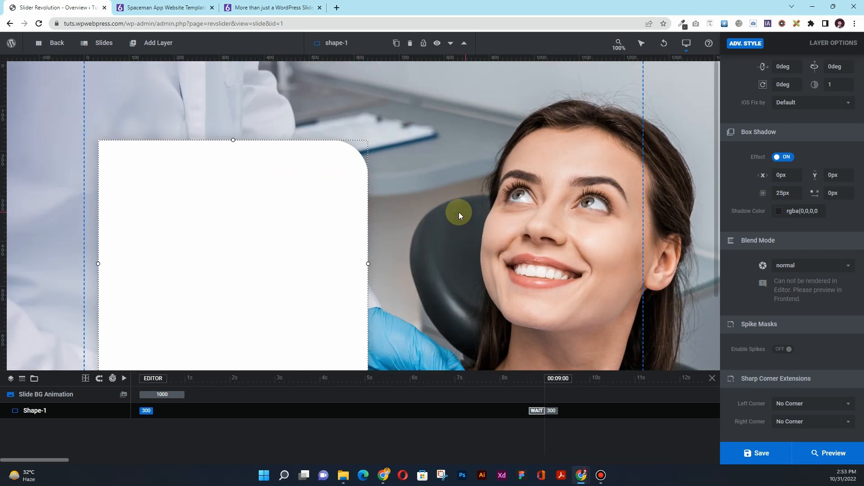
{"action": "scroll", "coordinate": [458, 212], "scroll_direction": "down", "scroll_amount": 1}
{"action": "left_click", "coordinate": [392, 214]}
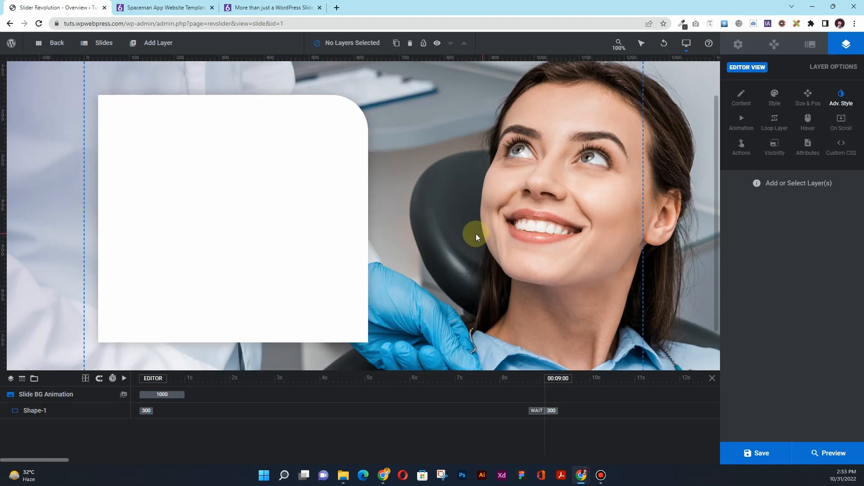
Step: Examine the white shape's box shadow offset and spread fields and its blend mode setting
{"action": "left_click", "coordinate": [240, 232]}
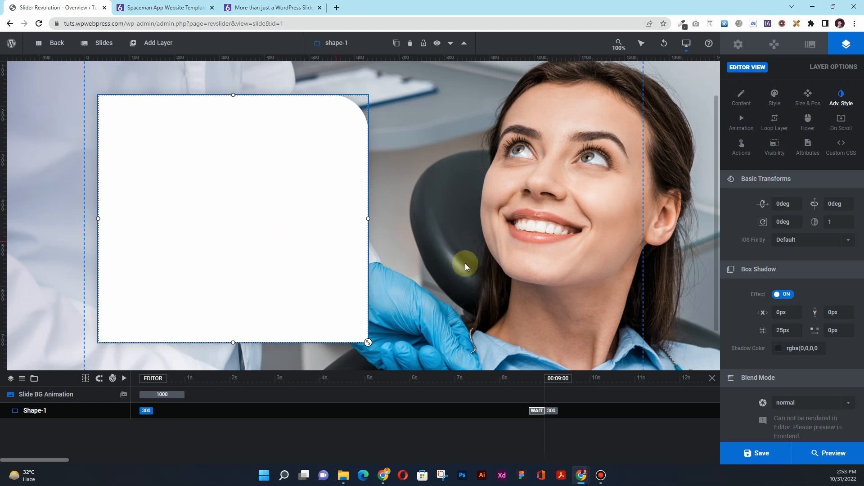
{"action": "scroll", "coordinate": [779, 225], "scroll_direction": "down", "scroll_amount": 2}
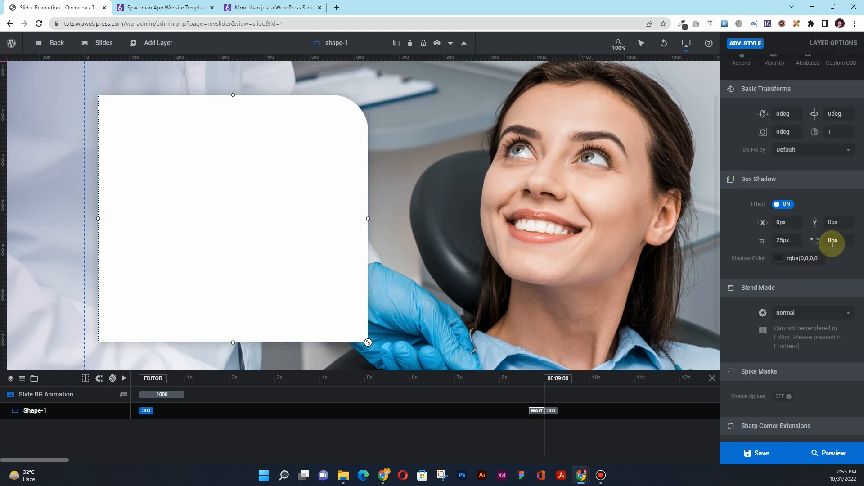
{"action": "left_click", "coordinate": [796, 225]}
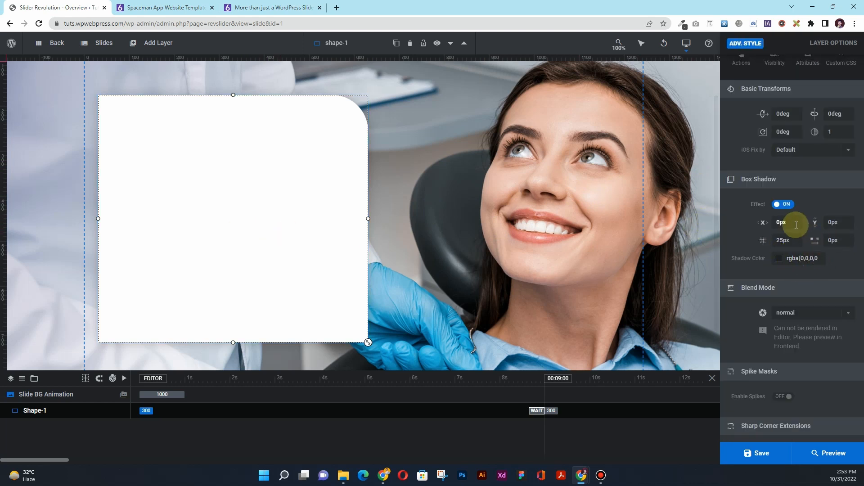
{"action": "left_click", "coordinate": [834, 223]}
{"action": "scroll", "coordinate": [801, 250], "scroll_direction": "down", "scroll_amount": 1}
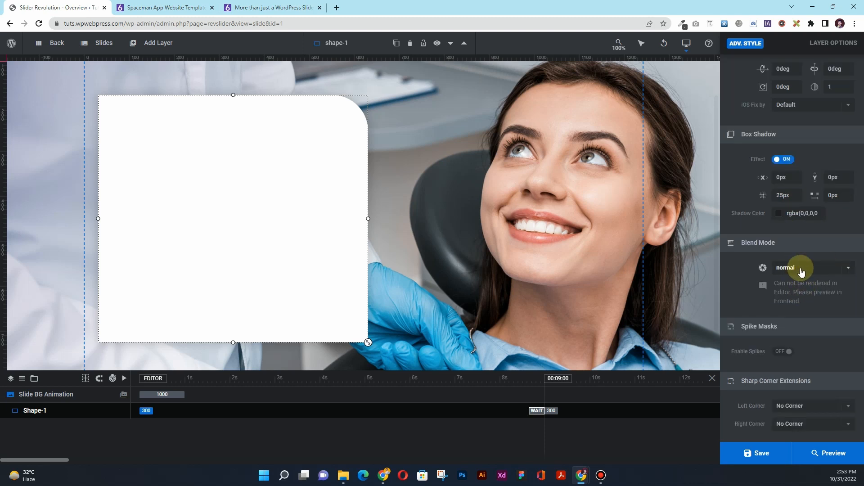
Step: Try the multiply and screen blend modes on the white shape, and return the blend mode to normal
{"action": "left_click", "coordinate": [801, 269]}
{"action": "left_click", "coordinate": [798, 296]}
{"action": "left_click", "coordinate": [801, 269]}
{"action": "left_click", "coordinate": [803, 314]}
{"action": "left_click", "coordinate": [803, 271]}
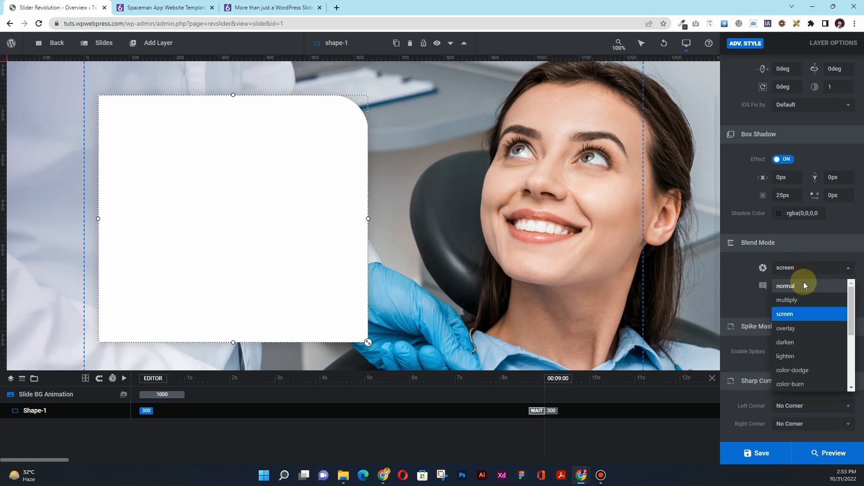
{"action": "left_click", "coordinate": [804, 285]}
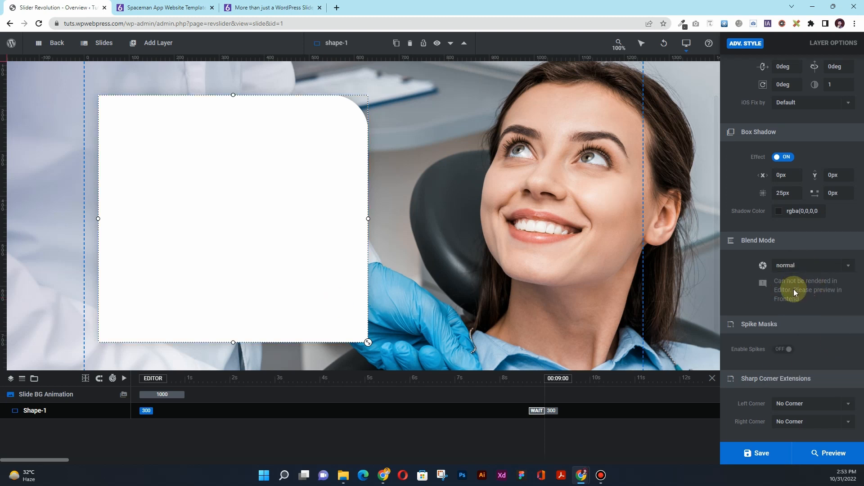
Step: Try enabling spike masks on the white shape, and switch them off again
{"action": "left_click", "coordinate": [783, 349]}
{"action": "left_click", "coordinate": [786, 350]}
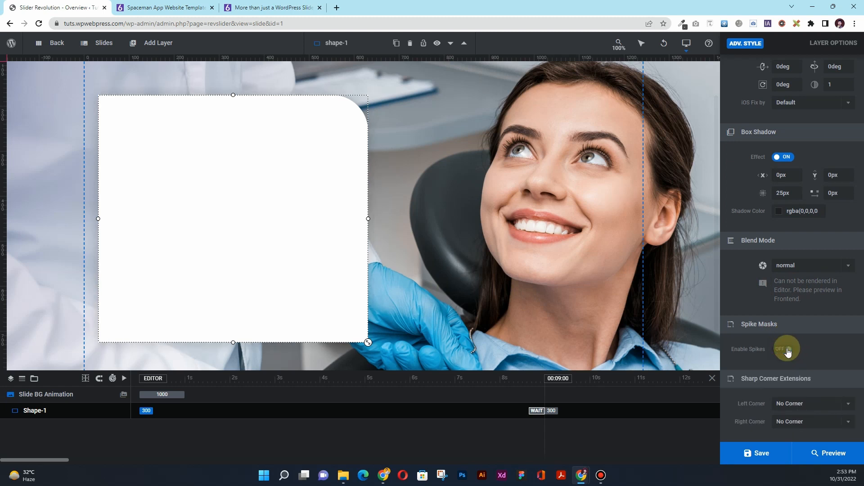
{"action": "left_click", "coordinate": [786, 349]}
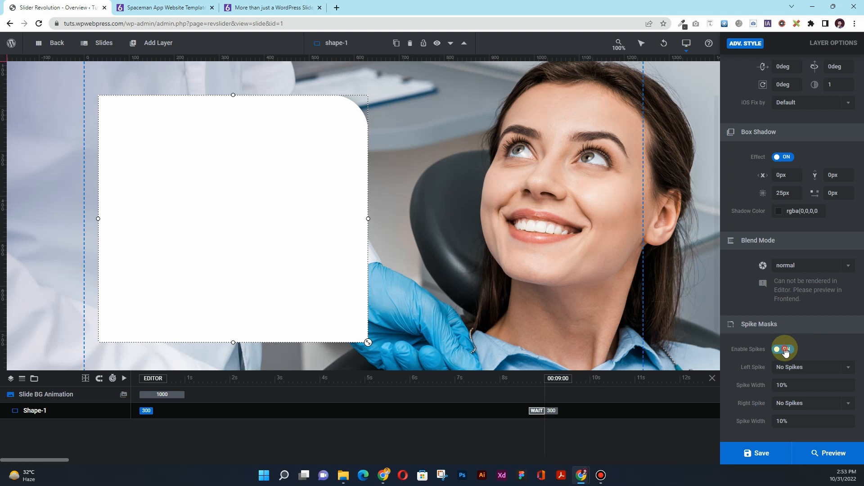
{"action": "left_click", "coordinate": [785, 351]}
{"action": "left_click", "coordinate": [782, 350]}
{"action": "left_click", "coordinate": [781, 351]}
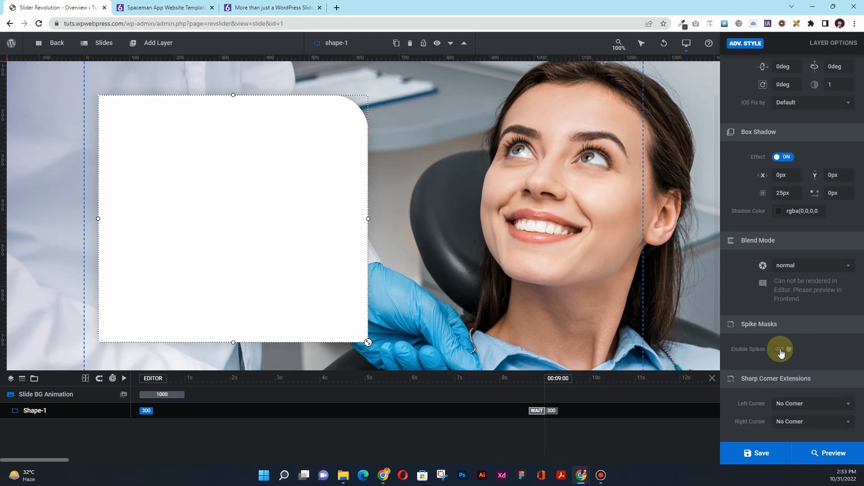
{"action": "left_click", "coordinate": [784, 352]}
{"action": "left_click", "coordinate": [786, 353]}
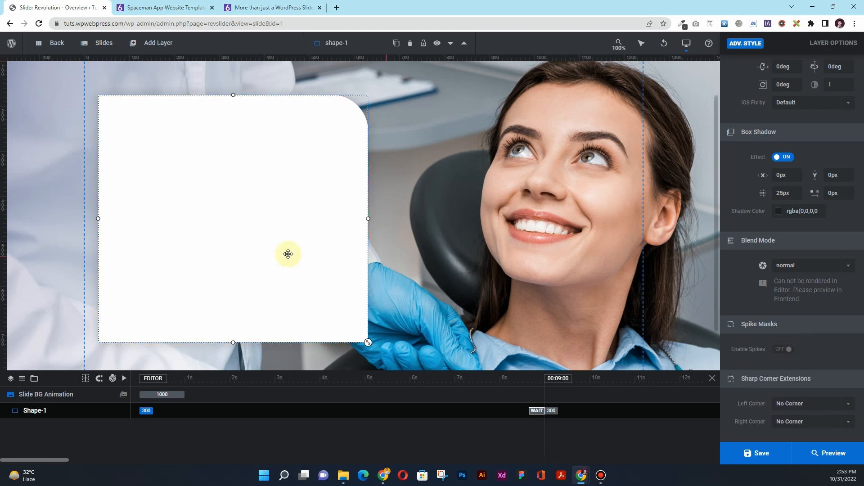
Step: Review the white shape with the layer deselected, and examine its loop animation and hover settings
{"action": "left_click", "coordinate": [450, 226]}
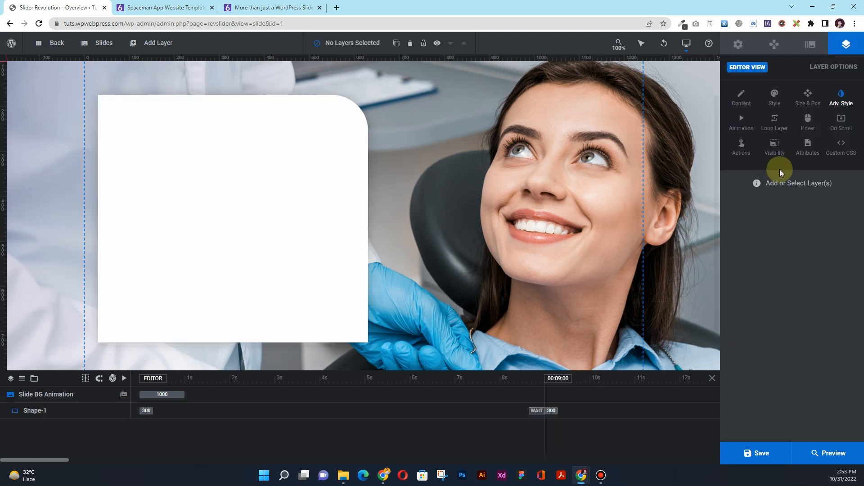
{"action": "left_click", "coordinate": [333, 237]}
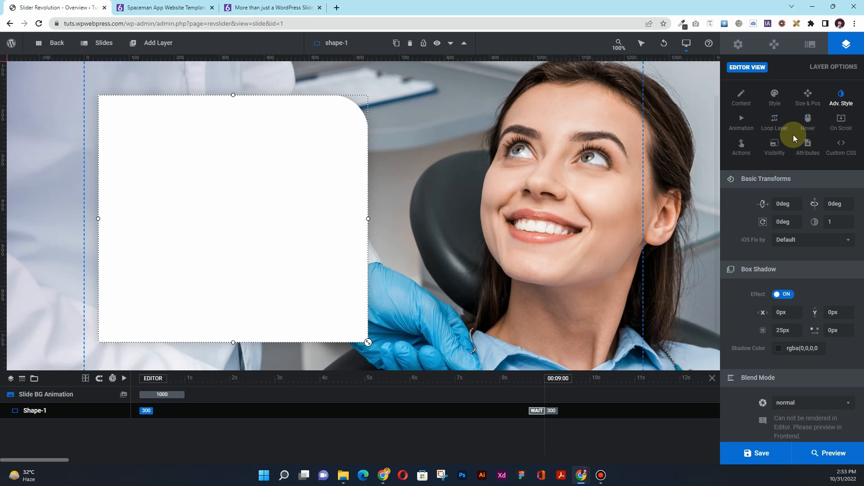
{"action": "left_click", "coordinate": [775, 120]}
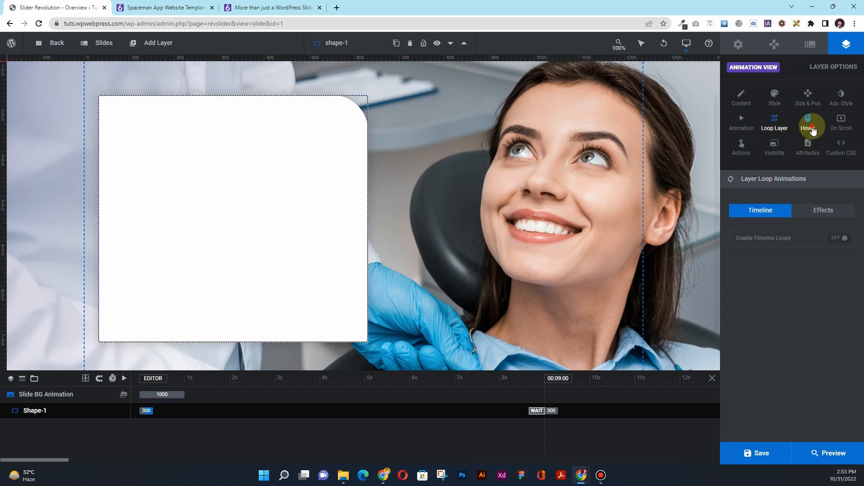
{"action": "left_click", "coordinate": [813, 130]}
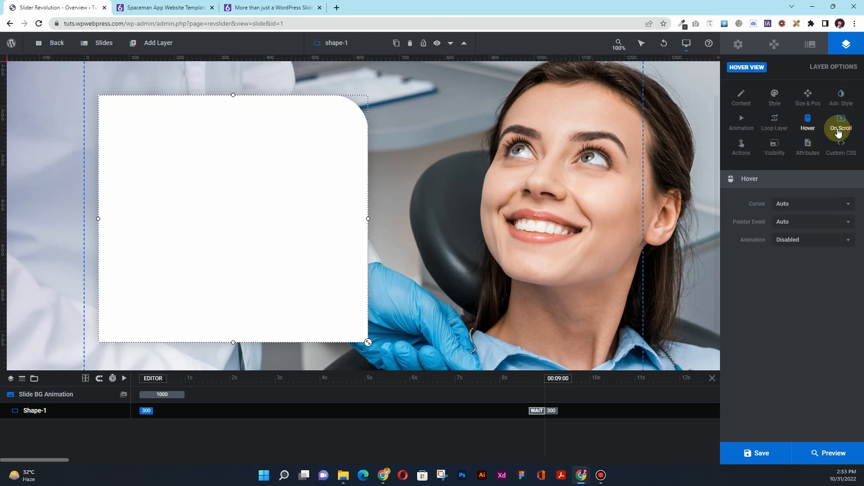
{"action": "left_click", "coordinate": [548, 210]}
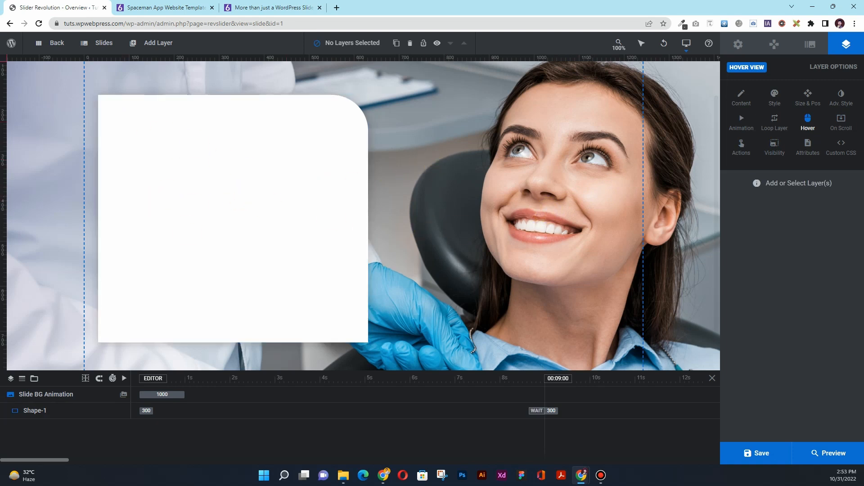
{"action": "key", "text": "alt+Tab"}
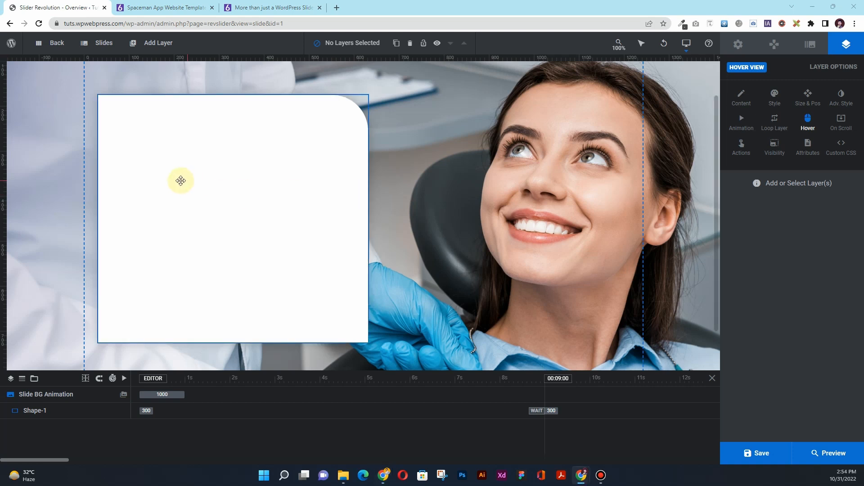
Step: Add a Quick Style Headline text layer in the uppercase Poppins 60px style and move it into the white shape's upper-left area
{"action": "mouse_move", "coordinate": [150, 43]}
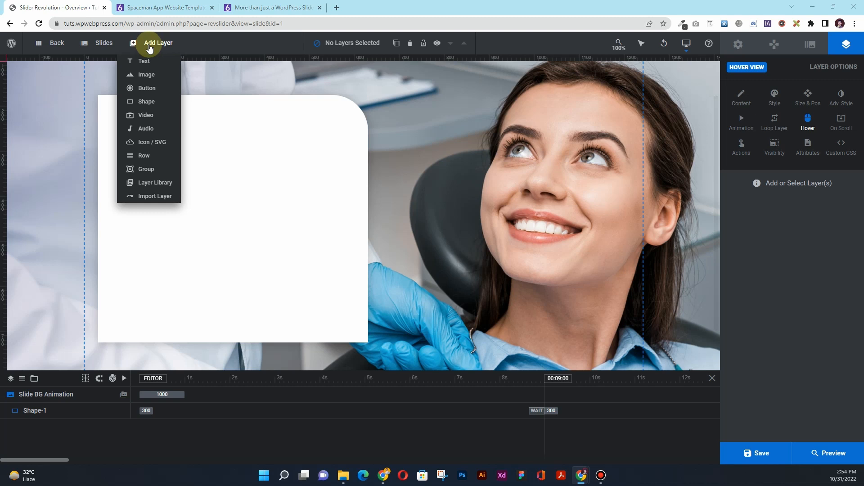
{"action": "mouse_move", "coordinate": [149, 60]}
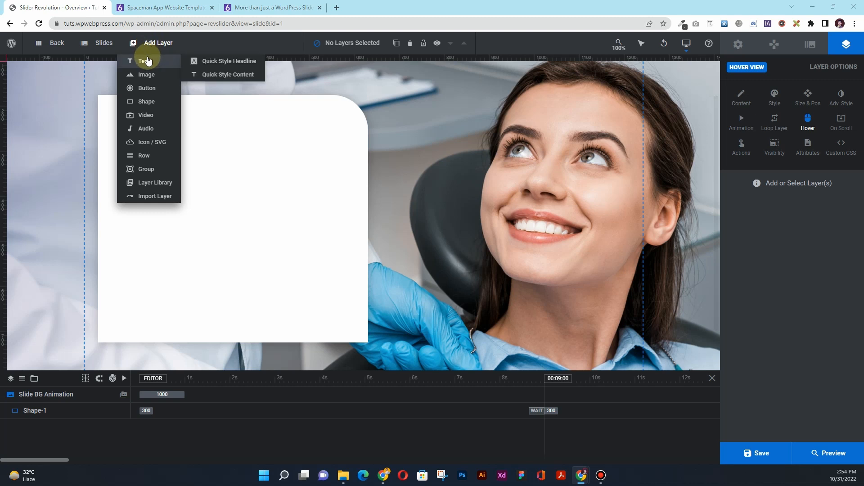
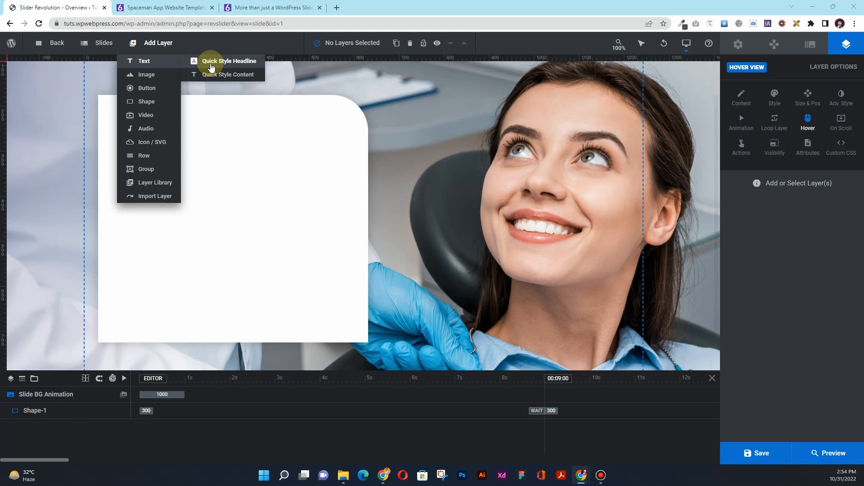
{"action": "left_click", "coordinate": [212, 68]}
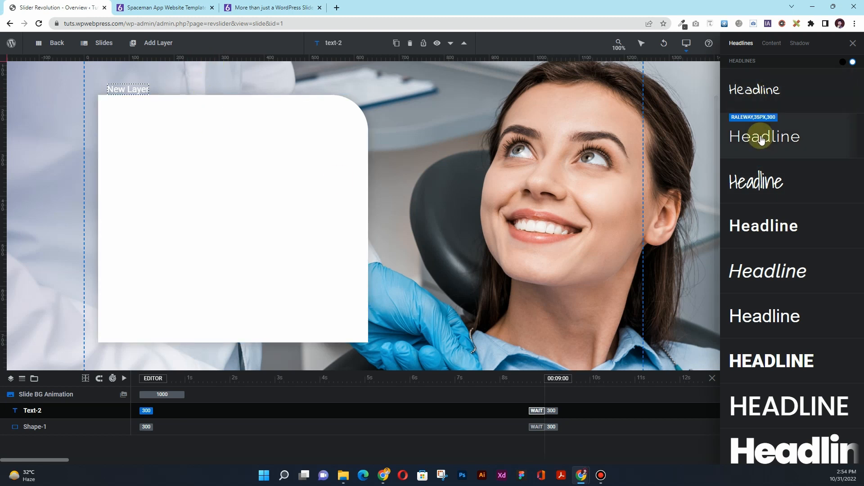
{"action": "scroll", "coordinate": [789, 306], "scroll_direction": "down", "scroll_amount": 9}
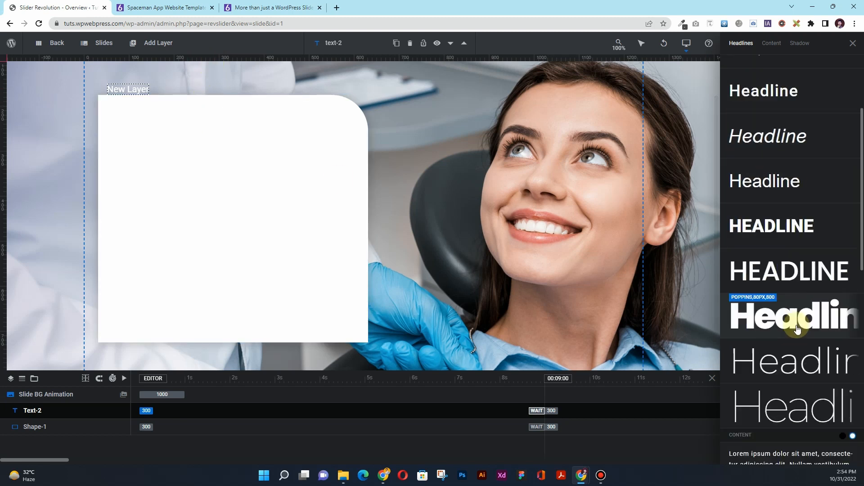
{"action": "scroll", "coordinate": [793, 329], "scroll_direction": "up", "scroll_amount": 7}
{"action": "scroll", "coordinate": [797, 369], "scroll_direction": "down", "scroll_amount": 2}
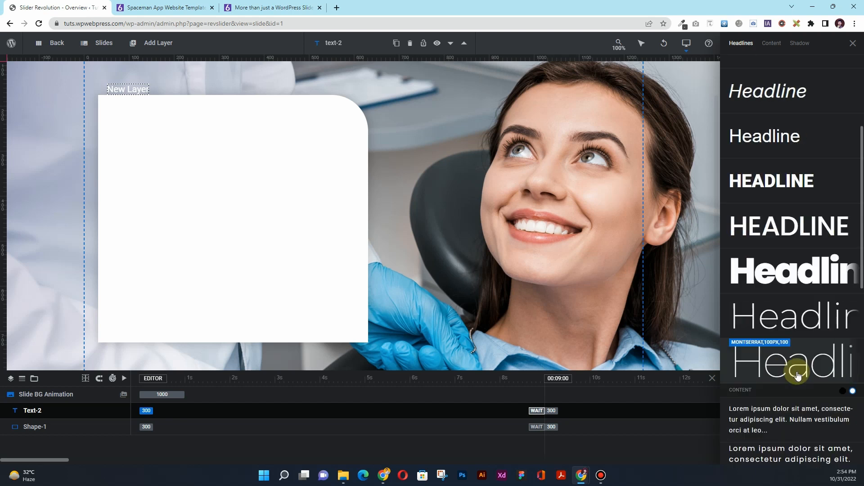
{"action": "scroll", "coordinate": [757, 367], "scroll_direction": "up", "scroll_amount": 1}
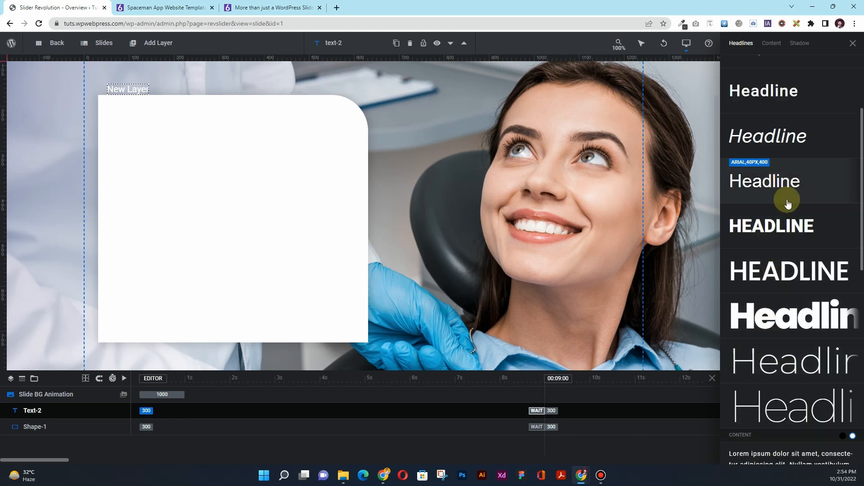
{"action": "left_click", "coordinate": [791, 273]}
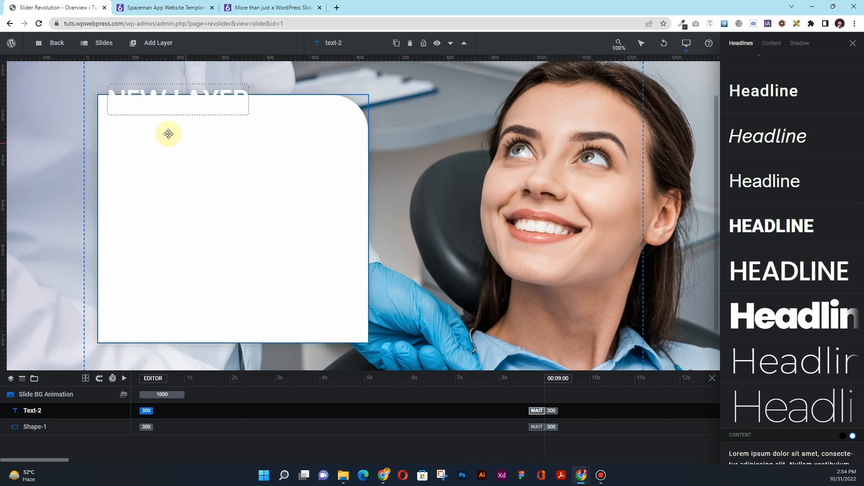
{"action": "left_click_drag", "start_coordinate": [156, 96], "coordinate": [164, 131]}
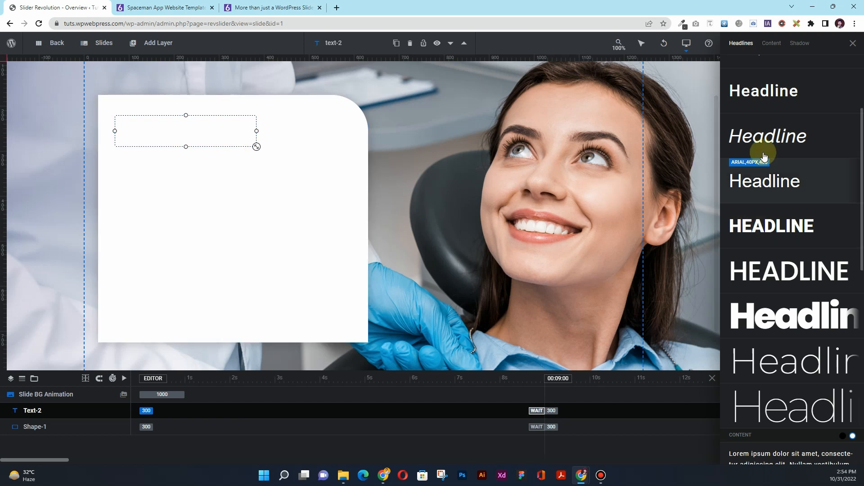
{"action": "left_click", "coordinate": [852, 43]}
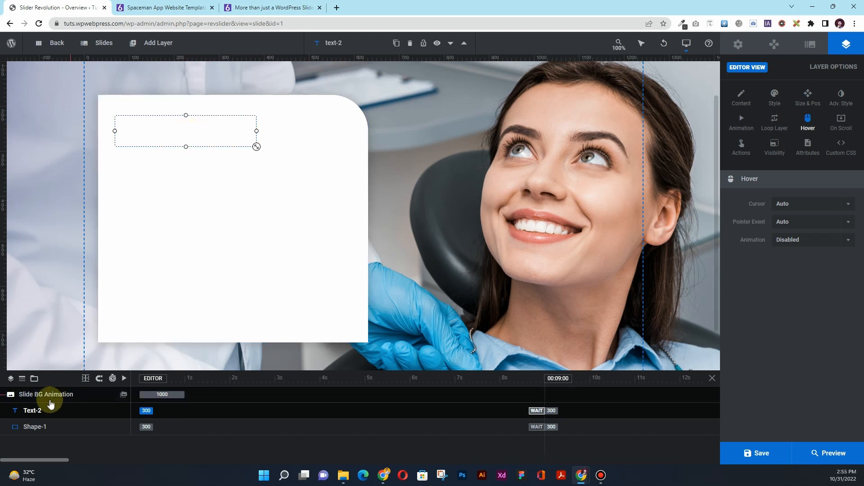
Step: Set the headline layer's text color to black (#000000)
{"action": "left_click", "coordinate": [60, 429]}
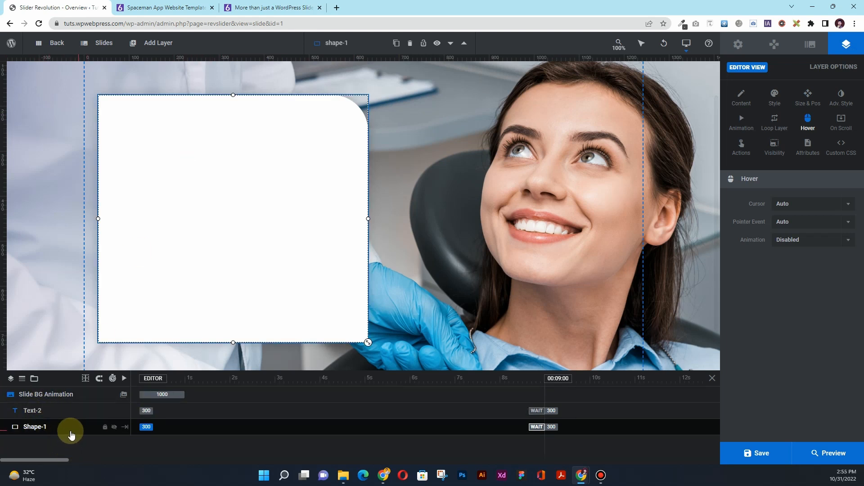
{"action": "left_click", "coordinate": [57, 411]}
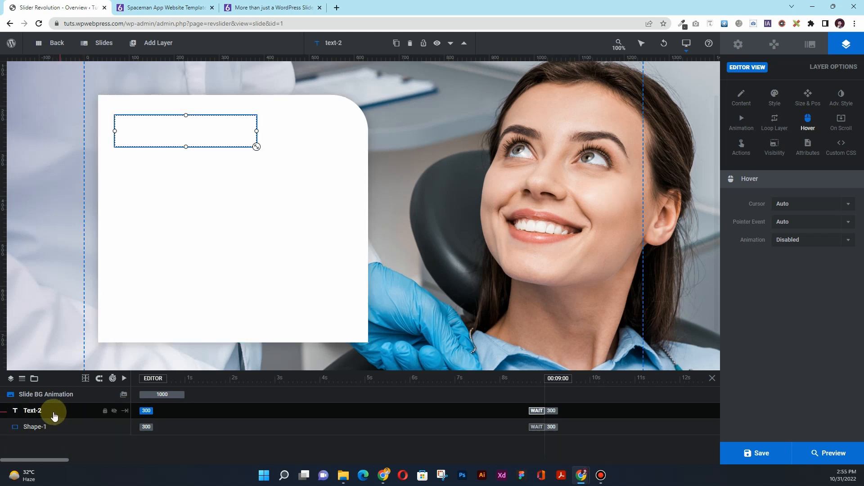
{"action": "left_click", "coordinate": [775, 100]}
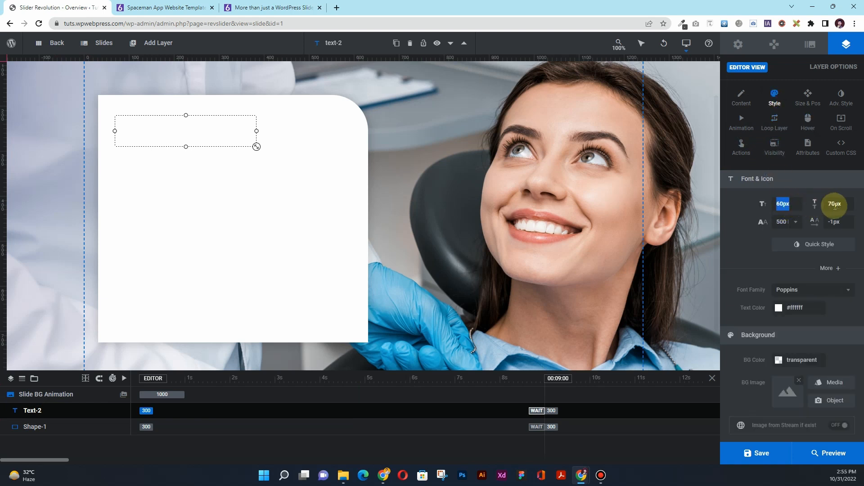
{"action": "left_click", "coordinate": [782, 203]}
{"action": "left_click", "coordinate": [835, 208]}
{"action": "left_click", "coordinate": [837, 207]}
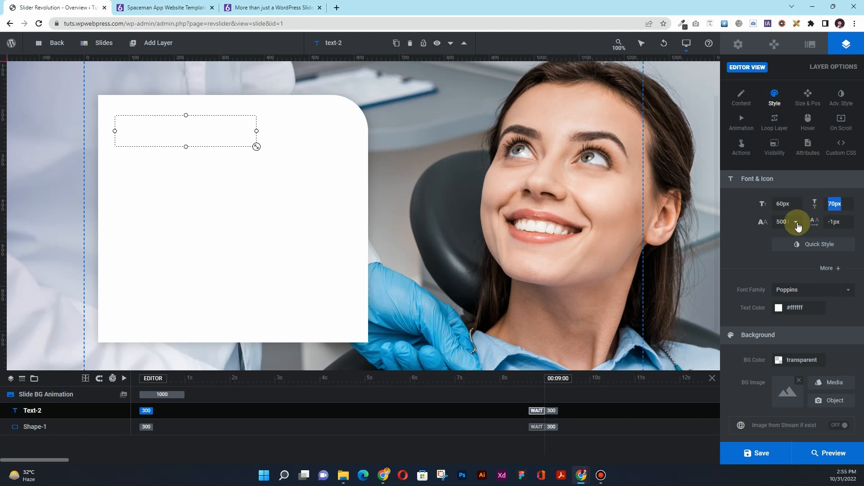
{"action": "left_click", "coordinate": [779, 309]}
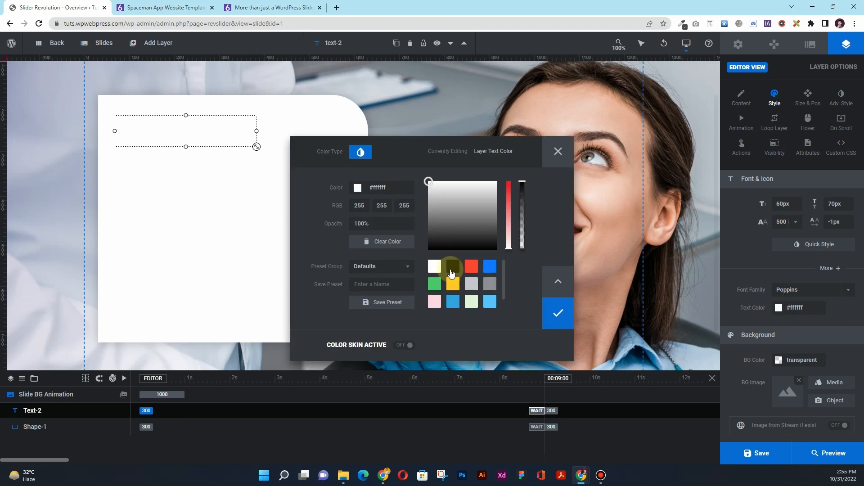
{"action": "left_click", "coordinate": [451, 267]}
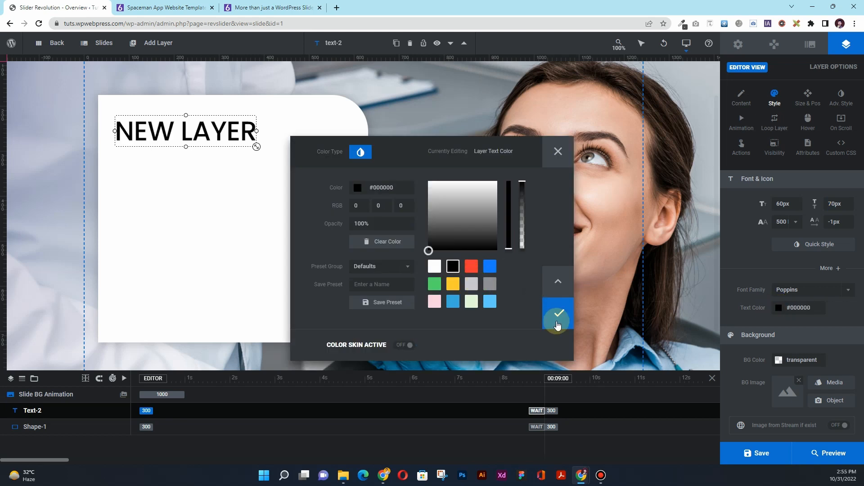
{"action": "left_click", "coordinate": [557, 319]}
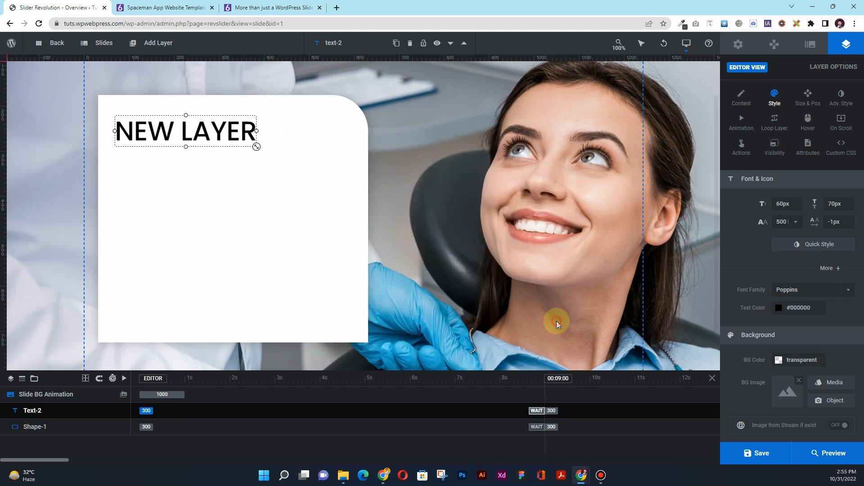
Step: Replace the headline layer's text with "30% off Air Flow" on the first line and "Dental Cleaning" on the second
{"action": "double_click", "coordinate": [203, 130]}
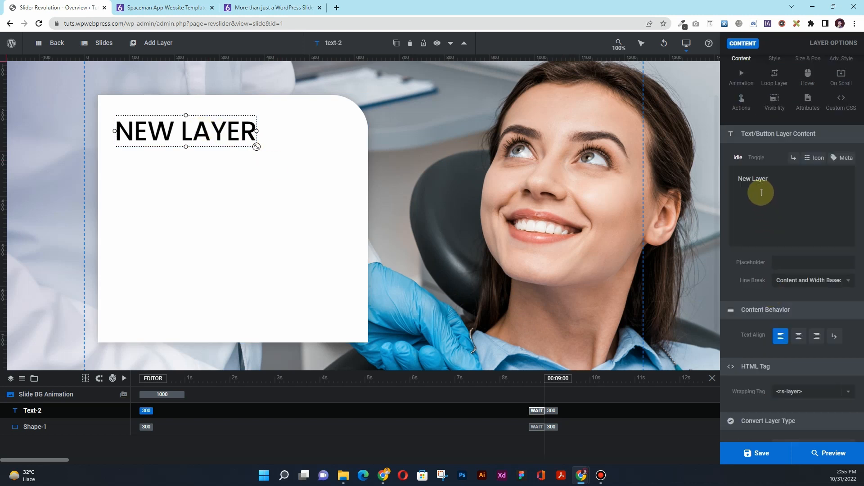
{"action": "triple_click", "coordinate": [754, 186]}
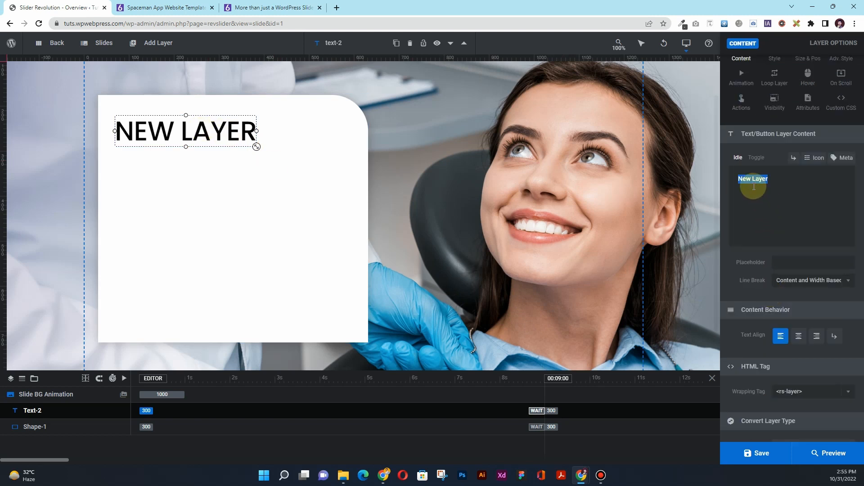
{"action": "type", "text": "30%"}
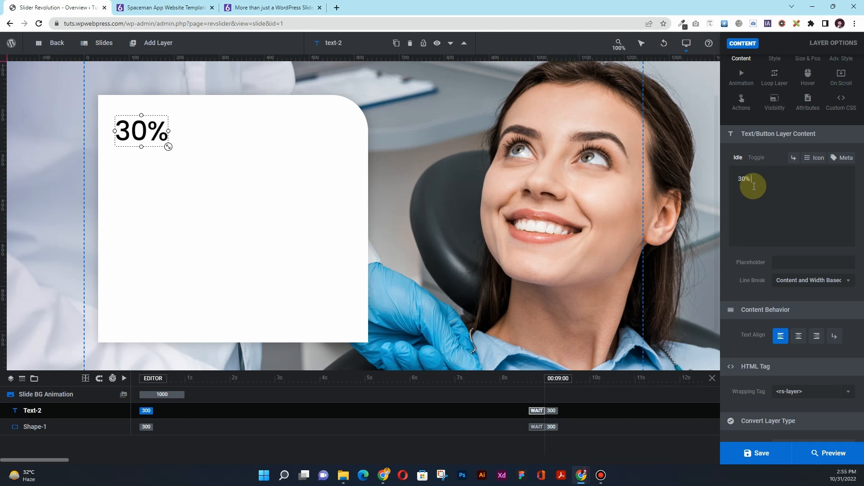
{"action": "type", "text": " off"}
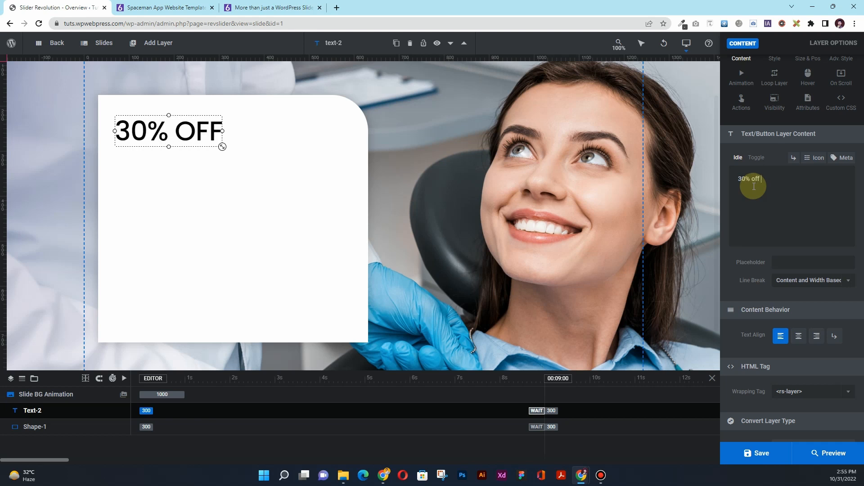
{"action": "type", "text": " Au"}
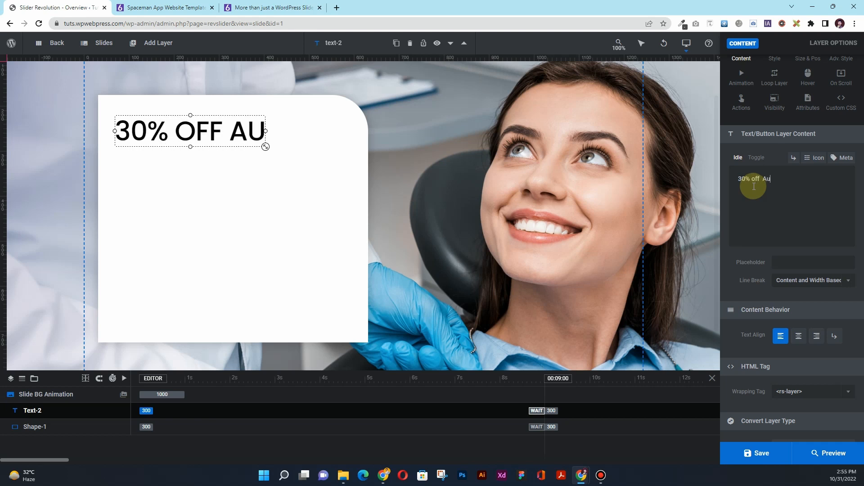
{"action": "key", "text": "BackSpace"}
{"action": "type", "text": "ir Flow "}
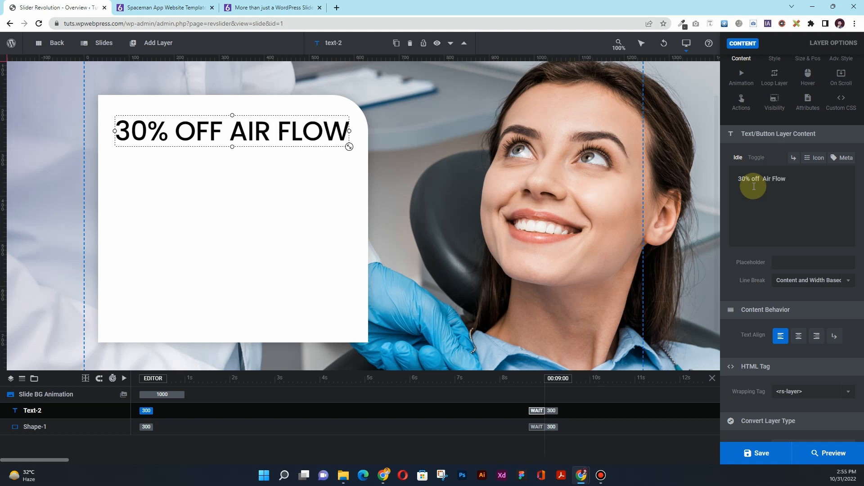
{"action": "type", "text": "F"}
{"action": "key", "text": "BackSpace"}
{"action": "type", "text": "De"}
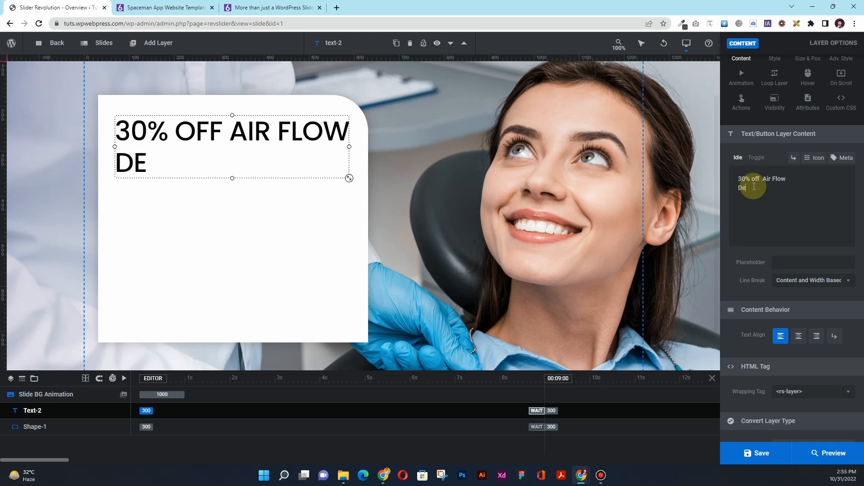
{"action": "type", "text": "ntal Cleaning"}
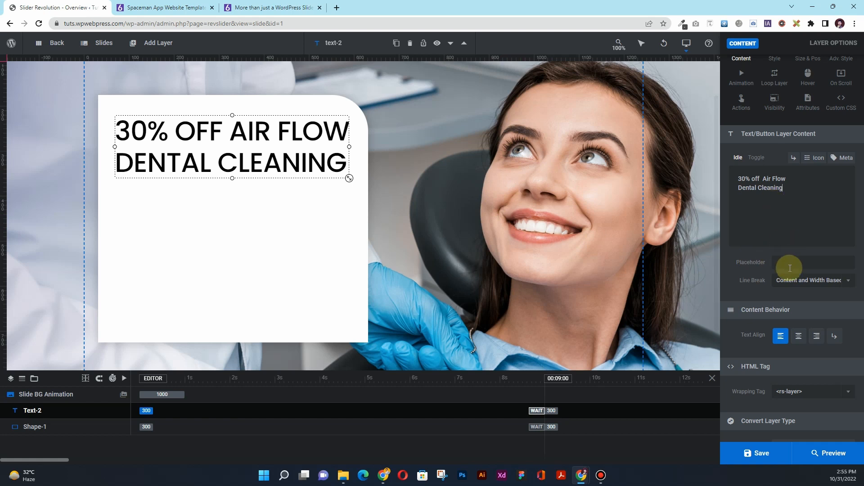
Step: Keep the headline's line break on Content and Width Based, try center and right text alignment, and restore left alignment
{"action": "left_click", "coordinate": [786, 286]}
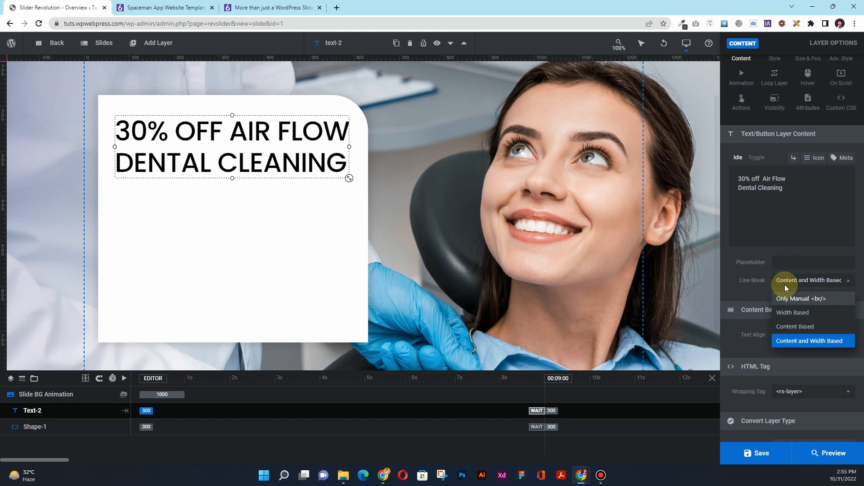
{"action": "left_click", "coordinate": [809, 347]}
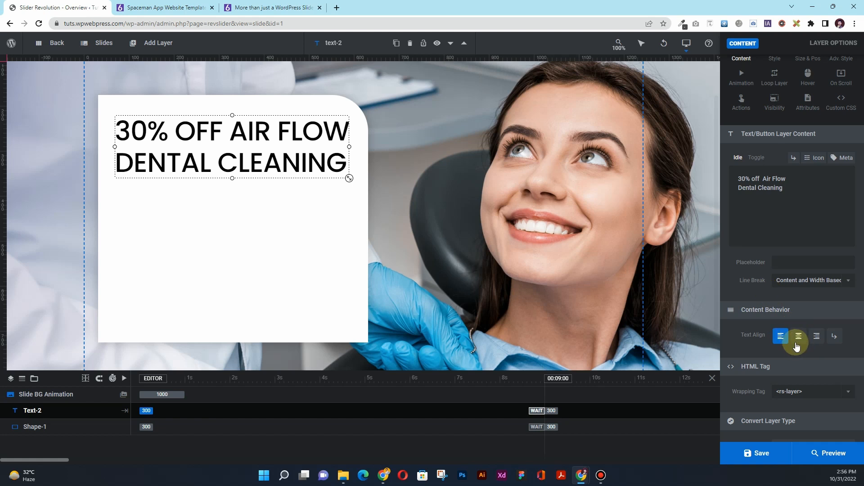
{"action": "left_click", "coordinate": [797, 337]}
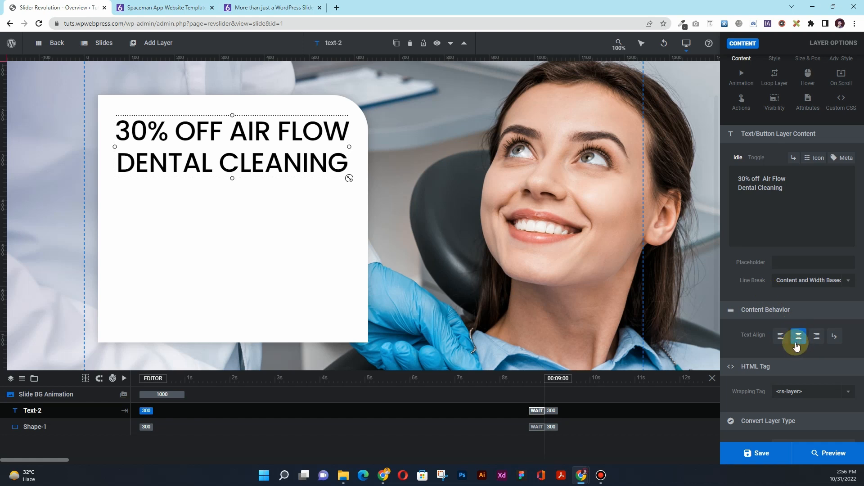
{"action": "left_click", "coordinate": [817, 339]}
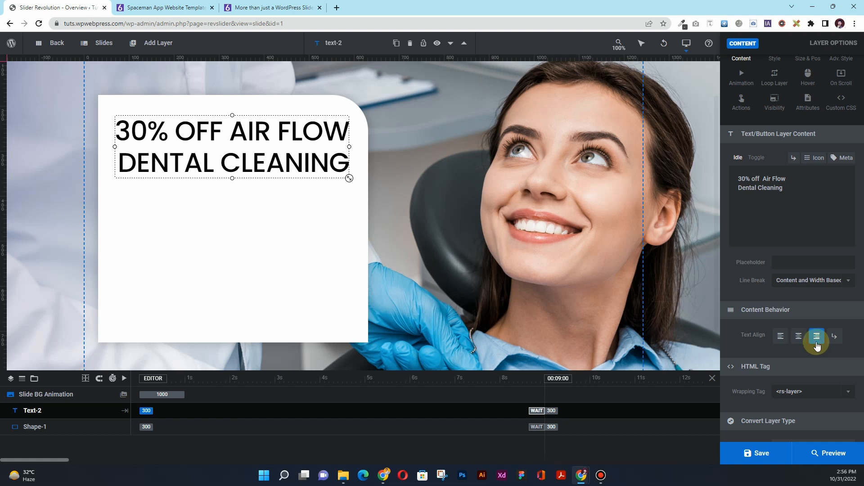
{"action": "left_click", "coordinate": [781, 340]}
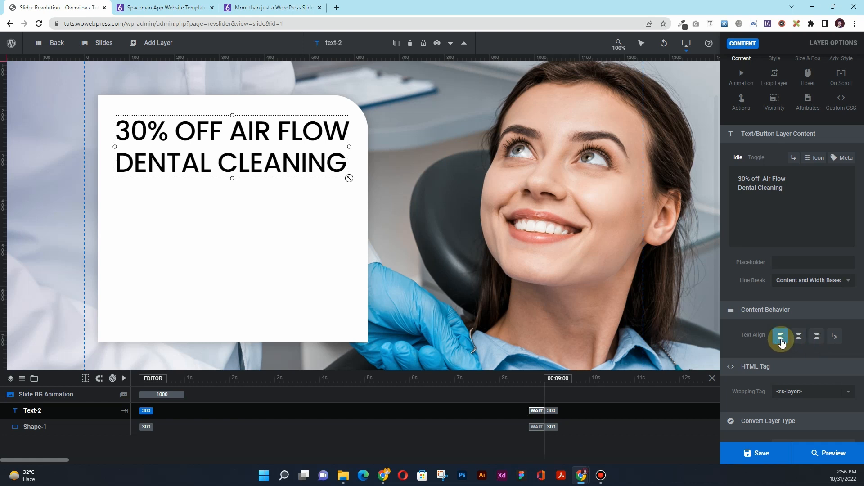
{"action": "scroll", "coordinate": [765, 340], "scroll_direction": "down", "scroll_amount": 1}
{"action": "scroll", "coordinate": [765, 342], "scroll_direction": "up", "scroll_amount": 3}
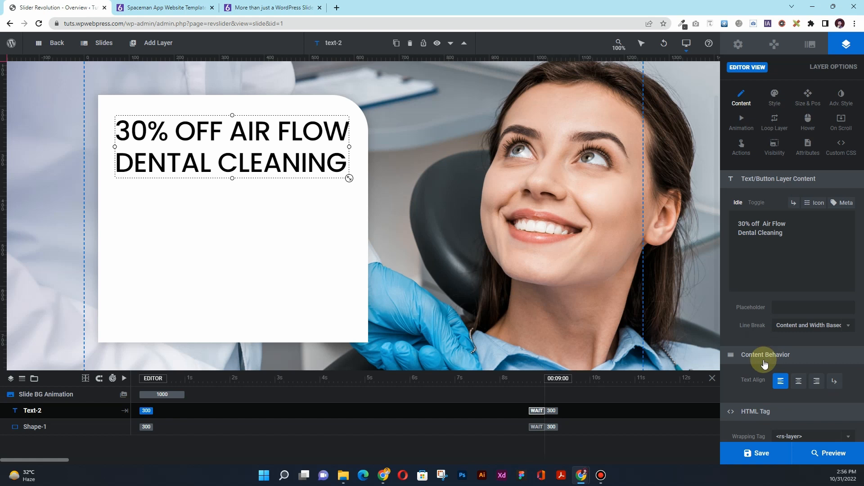
Step: Set the headline layer's font weight to 600 Semi-Bold
{"action": "left_click", "coordinate": [774, 113]}
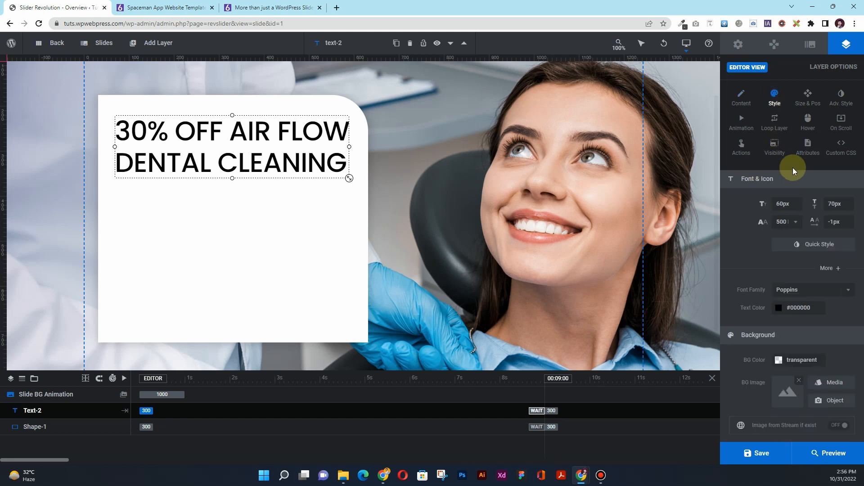
{"action": "double_click", "coordinate": [832, 204]}
{"action": "left_click", "coordinate": [792, 228]}
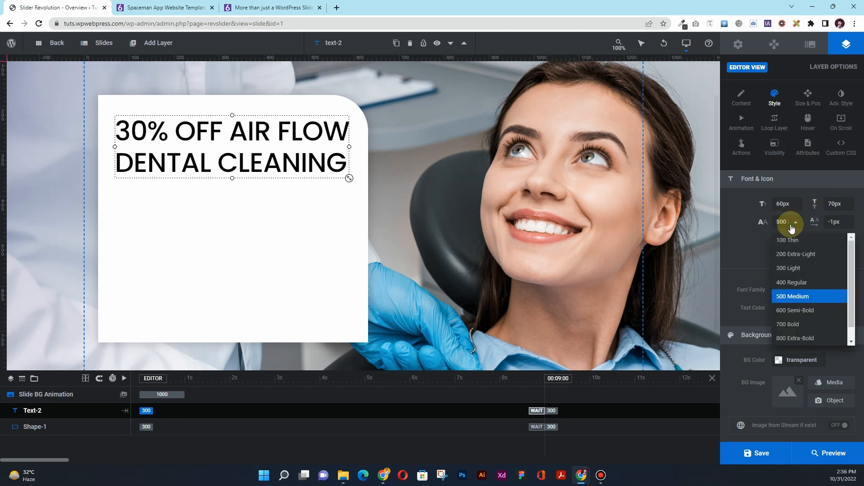
{"action": "left_click", "coordinate": [795, 311]}
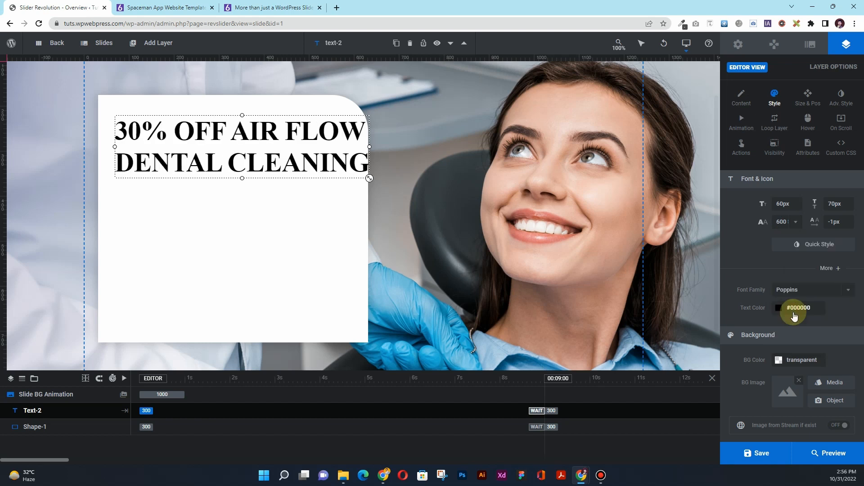
{"action": "left_click", "coordinate": [786, 224]}
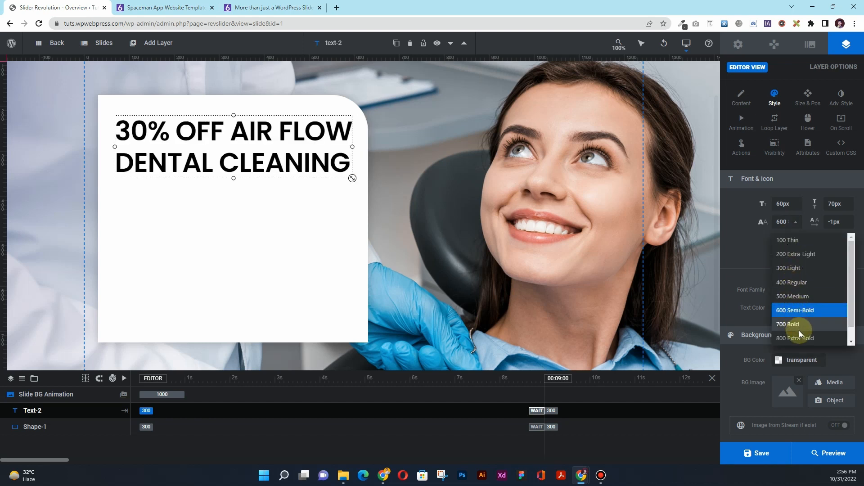
{"action": "left_click", "coordinate": [758, 258]}
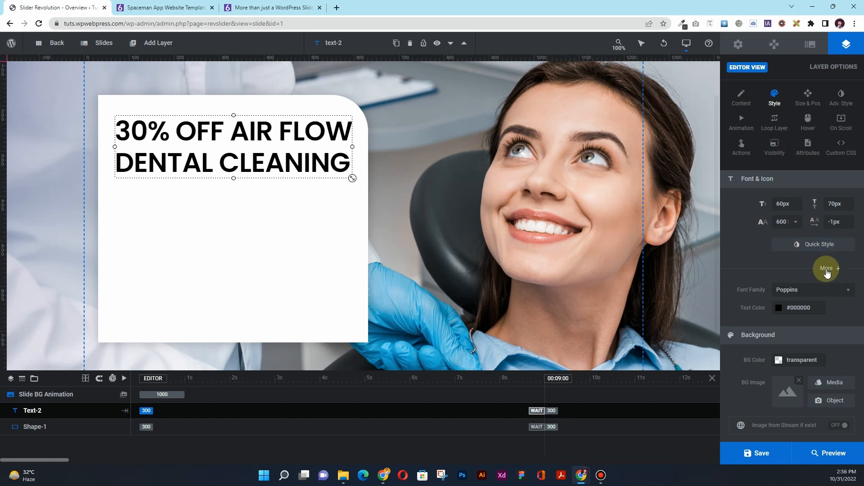
Step: Set the headline layer's horizontal (X) position to 50px
{"action": "scroll", "coordinate": [825, 269], "scroll_direction": "down", "scroll_amount": 1}
{"action": "scroll", "coordinate": [826, 269], "scroll_direction": "down", "scroll_amount": 1}
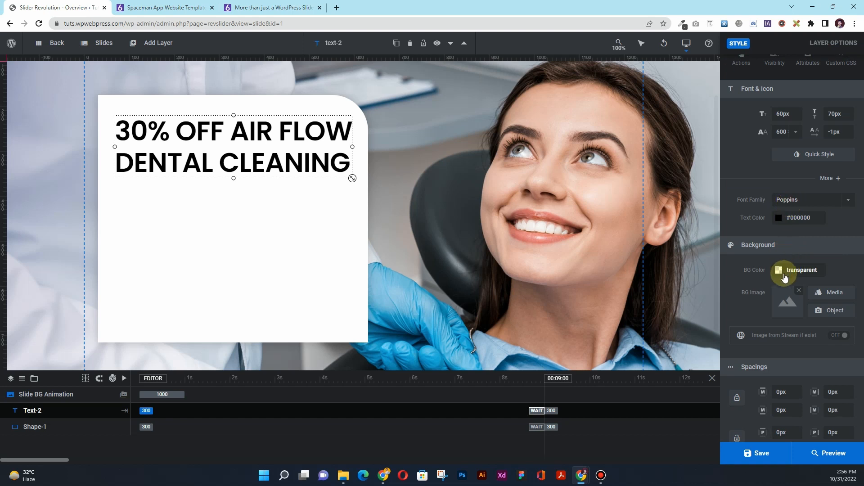
{"action": "scroll", "coordinate": [783, 275], "scroll_direction": "down", "scroll_amount": 3}
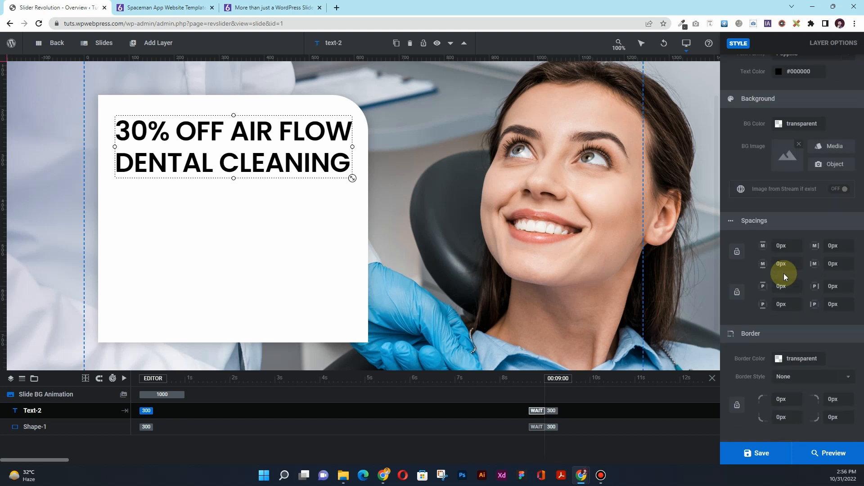
{"action": "scroll", "coordinate": [797, 285], "scroll_direction": "up", "scroll_amount": 5}
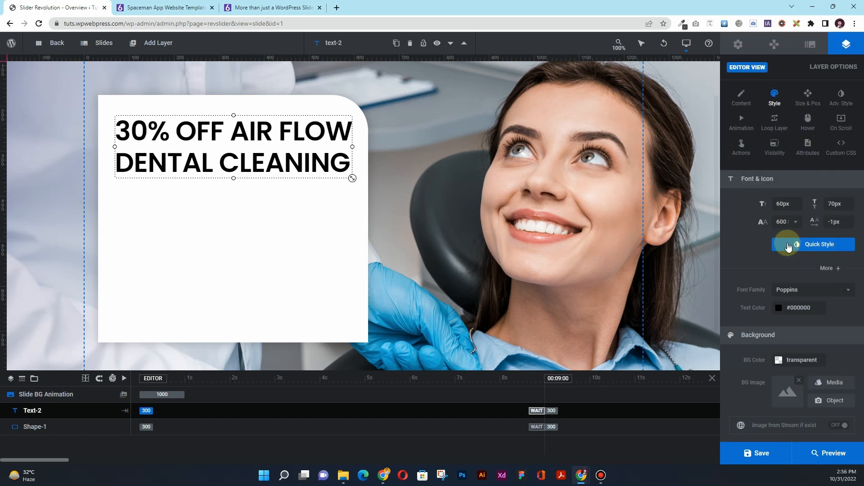
{"action": "left_click", "coordinate": [805, 108]}
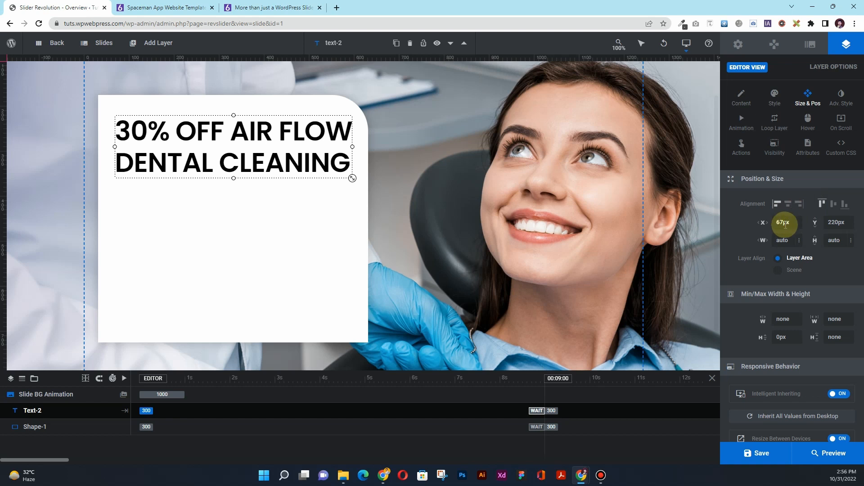
{"action": "left_click_drag", "start_coordinate": [784, 222], "coordinate": [773, 222]}
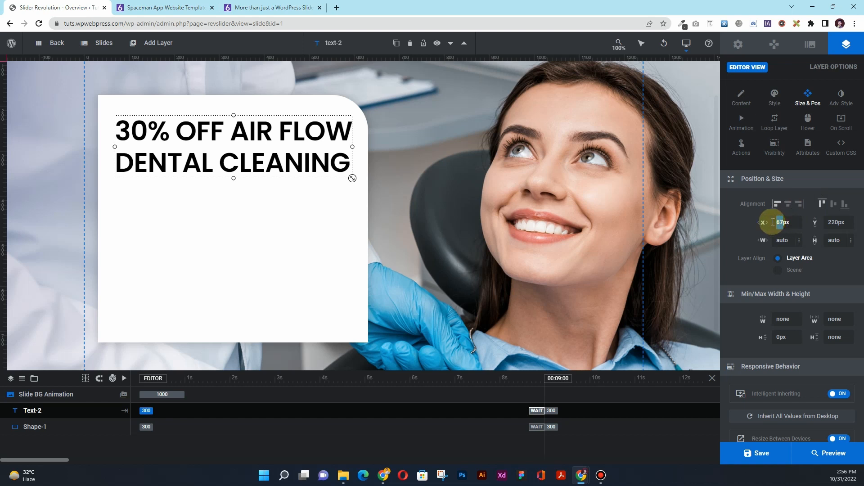
{"action": "type", "text": "40"}
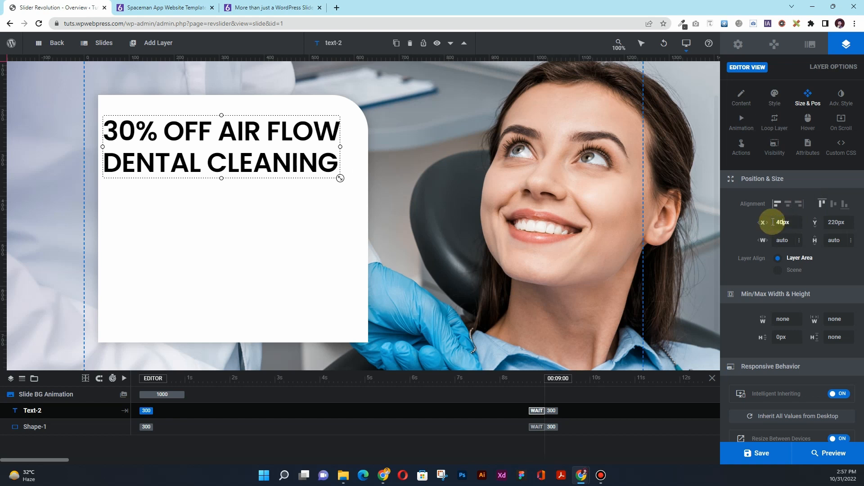
{"action": "left_click_drag", "start_coordinate": [780, 221], "coordinate": [779, 222]}
{"action": "type", "text": "5"}
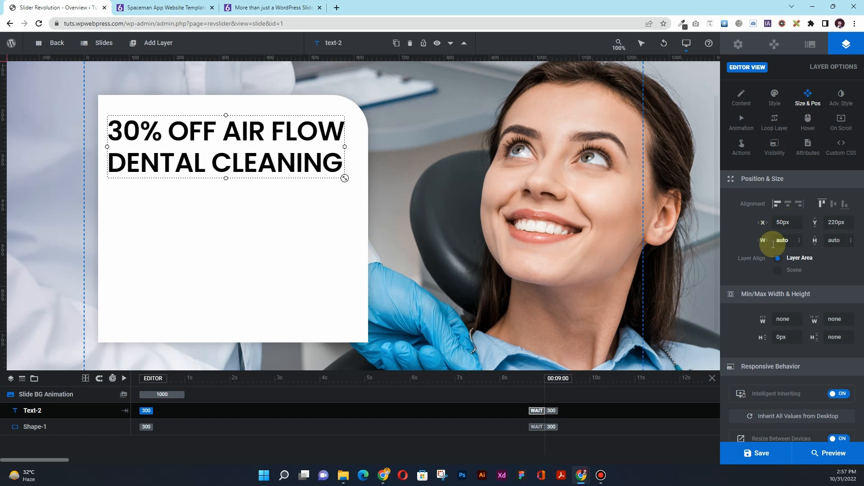
Step: Examine the headline layer's responsive behavior, advanced style and hover settings, including the hover cursor choices, and return to its text content
{"action": "scroll", "coordinate": [779, 281], "scroll_direction": "down", "scroll_amount": 2}
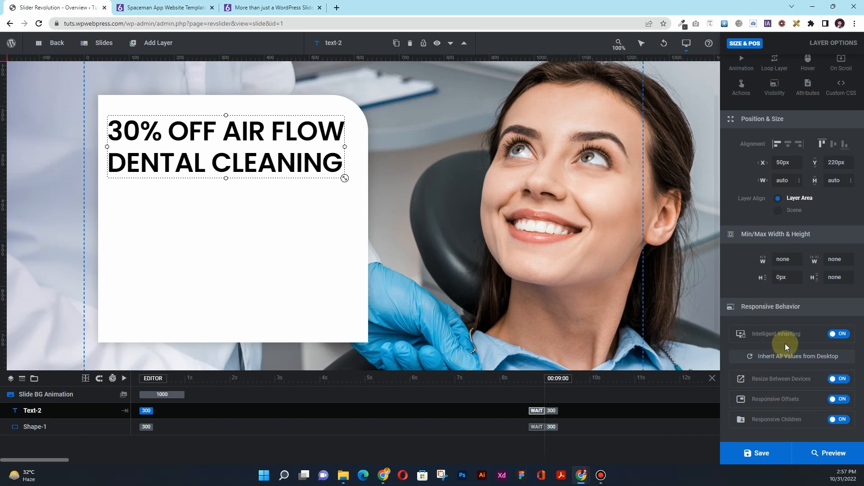
{"action": "scroll", "coordinate": [785, 344], "scroll_direction": "up", "scroll_amount": 2}
{"action": "left_click", "coordinate": [837, 106]}
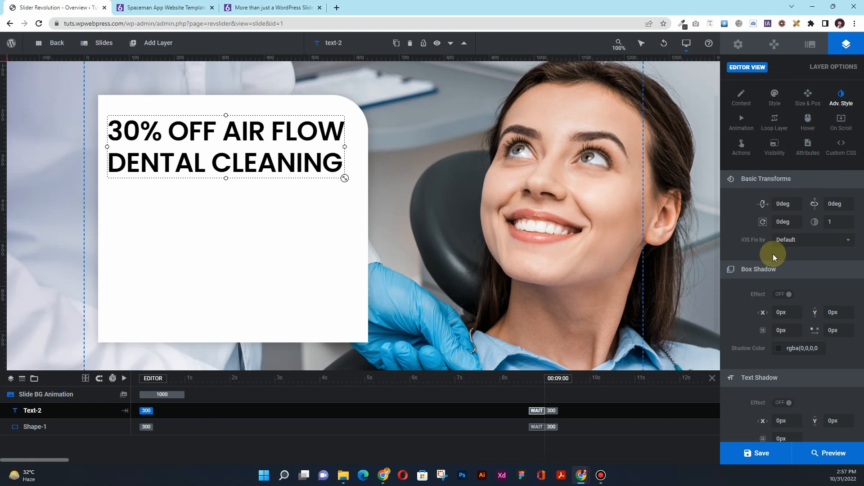
{"action": "scroll", "coordinate": [772, 256], "scroll_direction": "down", "scroll_amount": 2}
{"action": "scroll", "coordinate": [771, 259], "scroll_direction": "down", "scroll_amount": 4}
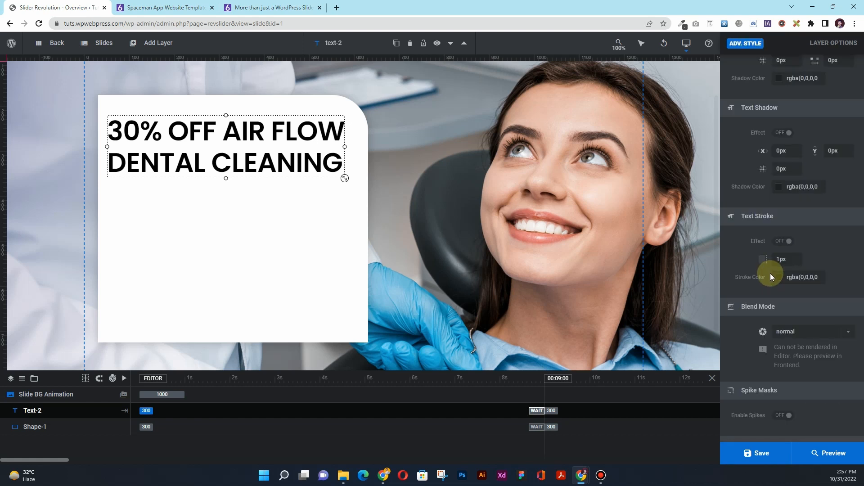
{"action": "scroll", "coordinate": [771, 274], "scroll_direction": "down", "scroll_amount": 1}
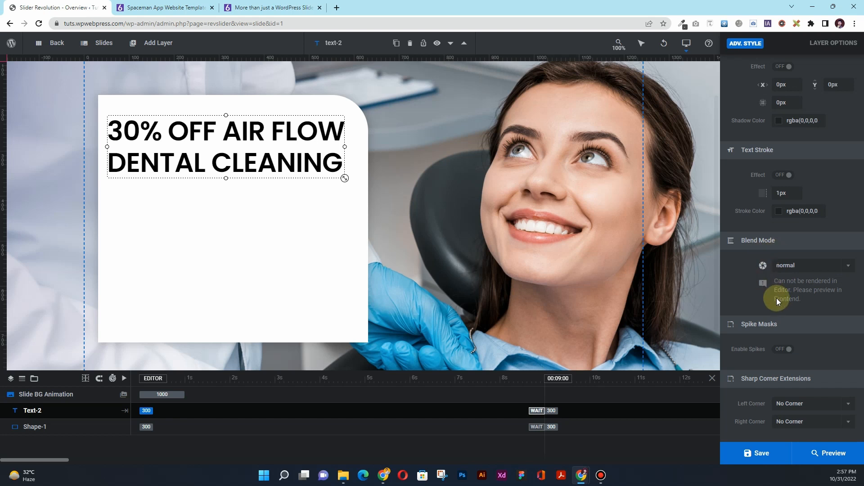
{"action": "scroll", "coordinate": [779, 307], "scroll_direction": "up", "scroll_amount": 7}
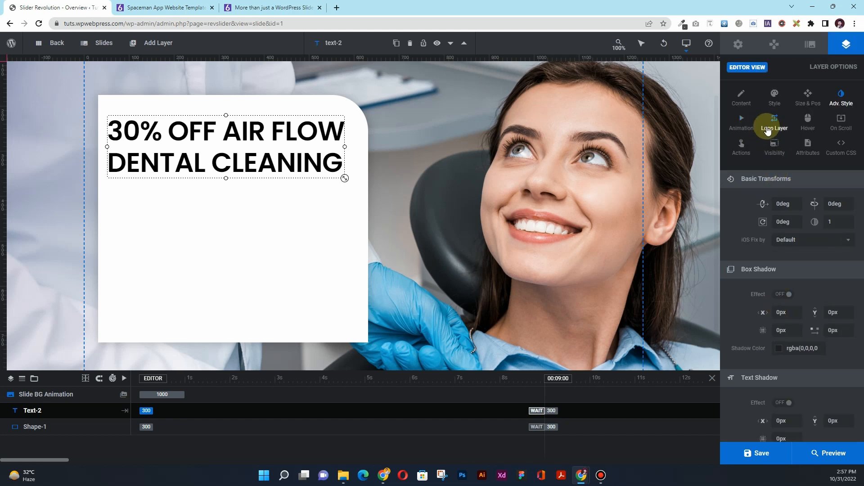
{"action": "left_click", "coordinate": [804, 132]}
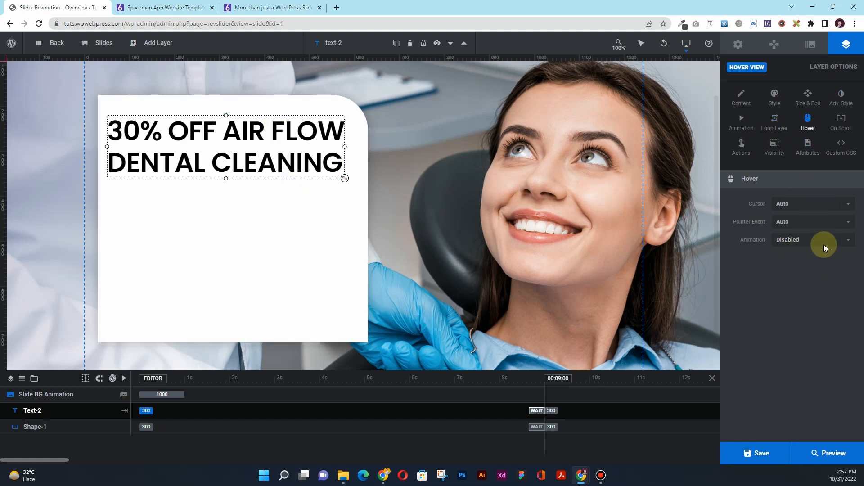
{"action": "left_click", "coordinate": [809, 204]}
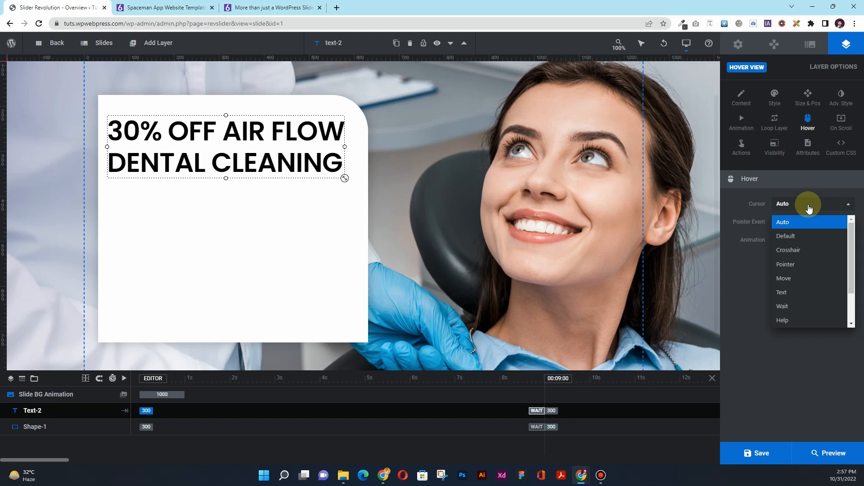
{"action": "left_click", "coordinate": [808, 205]}
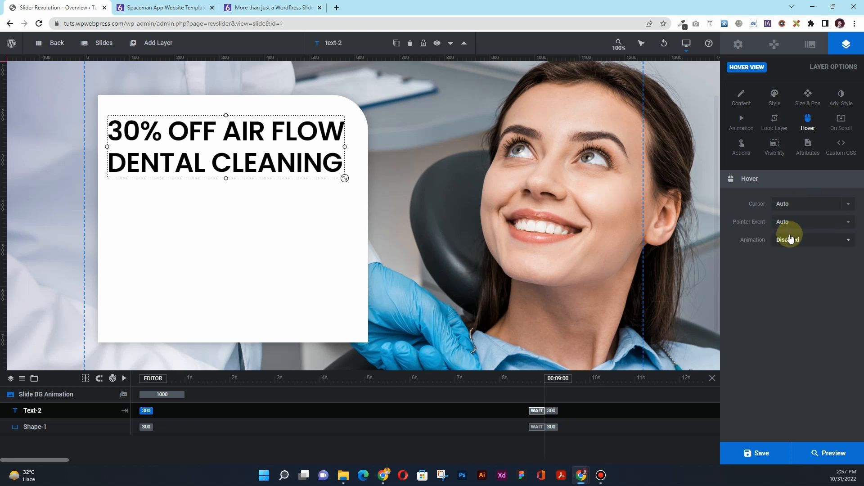
{"action": "left_click", "coordinate": [743, 95]}
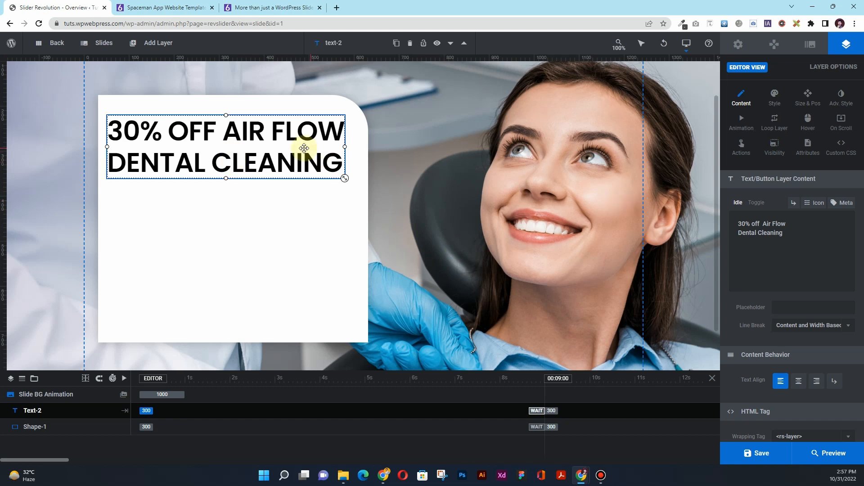
Step: Move the headline layer lower on the white shape and set its vertical (Y) position to 250px
{"action": "left_click", "coordinate": [775, 100]}
{"action": "scroll", "coordinate": [780, 265], "scroll_direction": "down", "scroll_amount": 5}
{"action": "scroll", "coordinate": [779, 264], "scroll_direction": "up", "scroll_amount": 5}
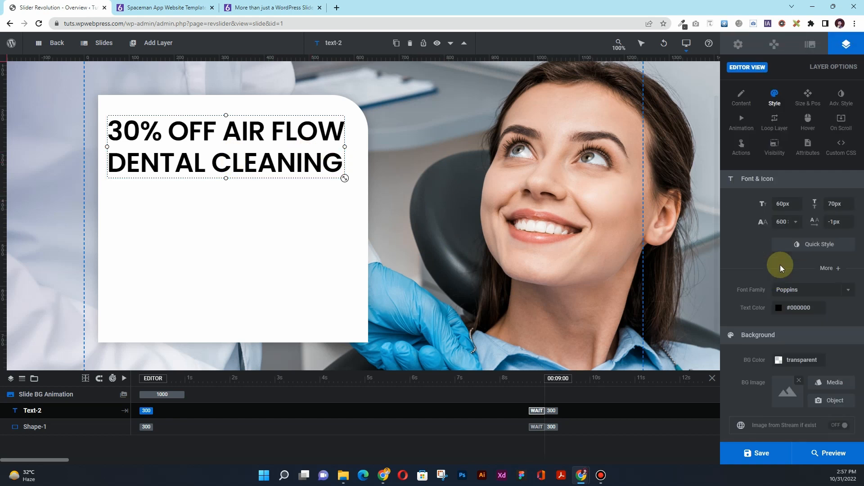
{"action": "left_click", "coordinate": [259, 120]}
{"action": "left_click_drag", "start_coordinate": [252, 125], "coordinate": [253, 145]}
{"action": "left_click", "coordinate": [808, 97]}
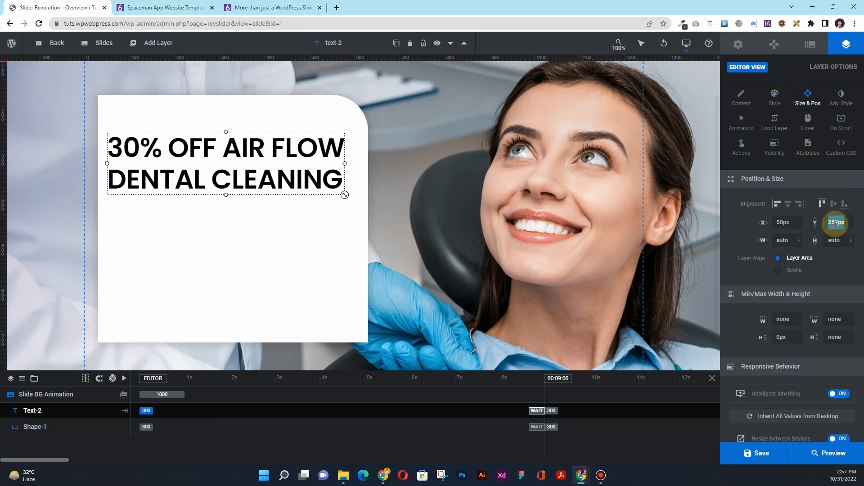
{"action": "left_click_drag", "start_coordinate": [838, 223], "coordinate": [837, 226]}
{"action": "type", "text": "0"}
{"action": "key", "text": "Return"}
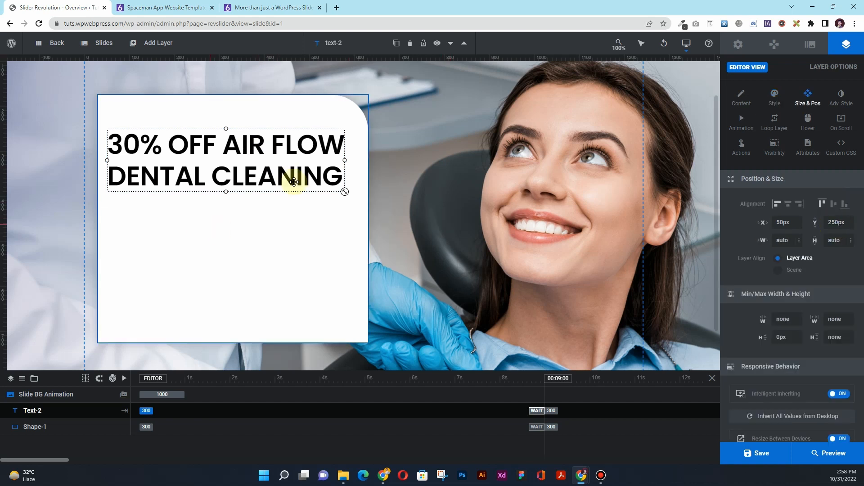
{"action": "left_click", "coordinate": [50, 215]}
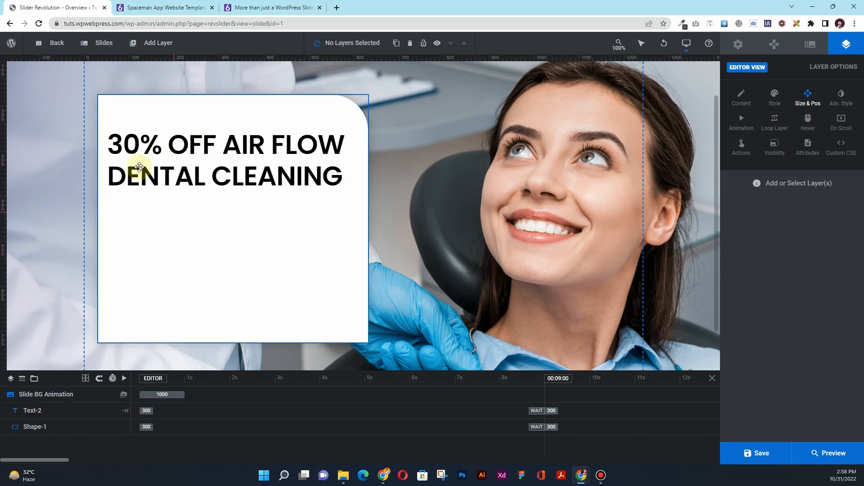
Step: Add a Quick Style Content text layer in the Open Sans 13px, 400 style and place it above the headline on the white shape
{"action": "mouse_move", "coordinate": [135, 42]}
{"action": "mouse_move", "coordinate": [148, 59]}
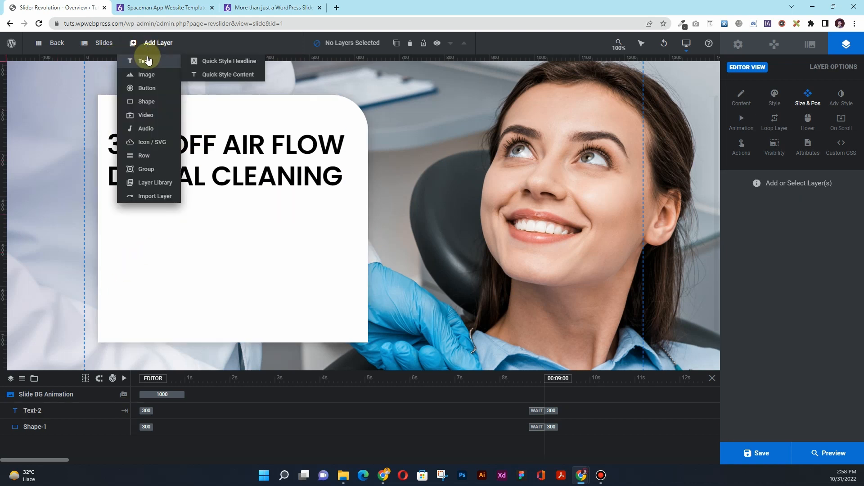
{"action": "left_click", "coordinate": [220, 77]}
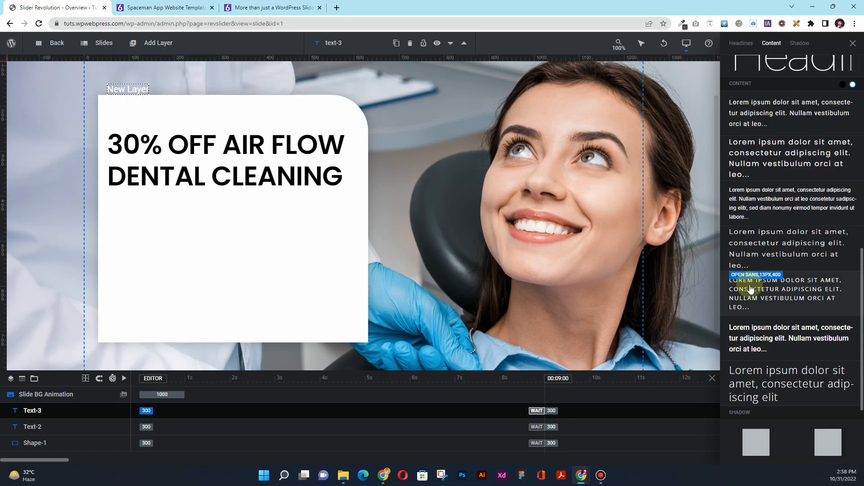
{"action": "left_click", "coordinate": [790, 304]}
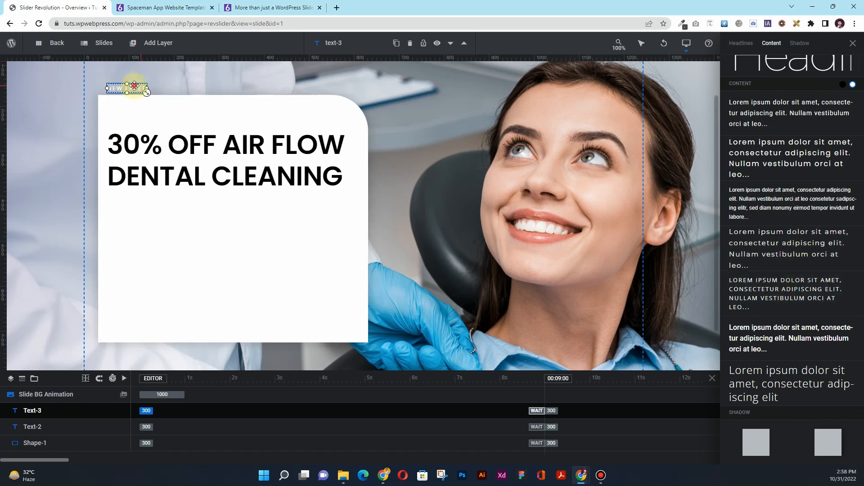
{"action": "left_click_drag", "start_coordinate": [134, 86], "coordinate": [139, 115]}
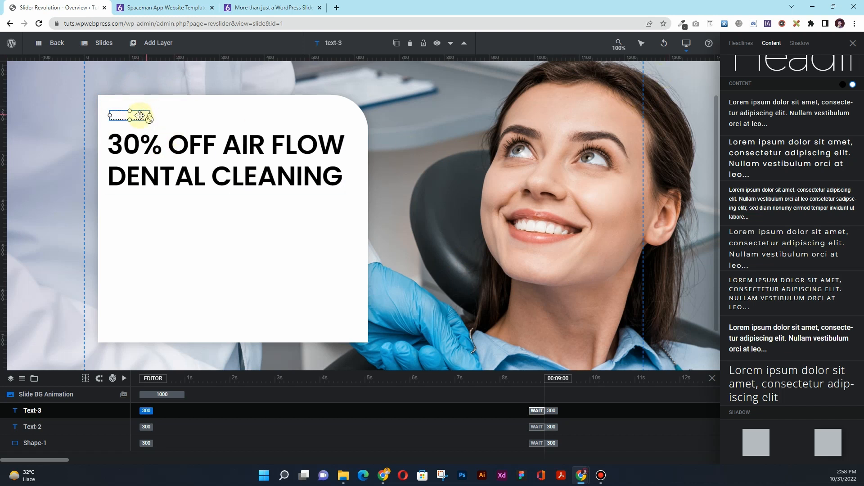
{"action": "left_click", "coordinate": [853, 43]}
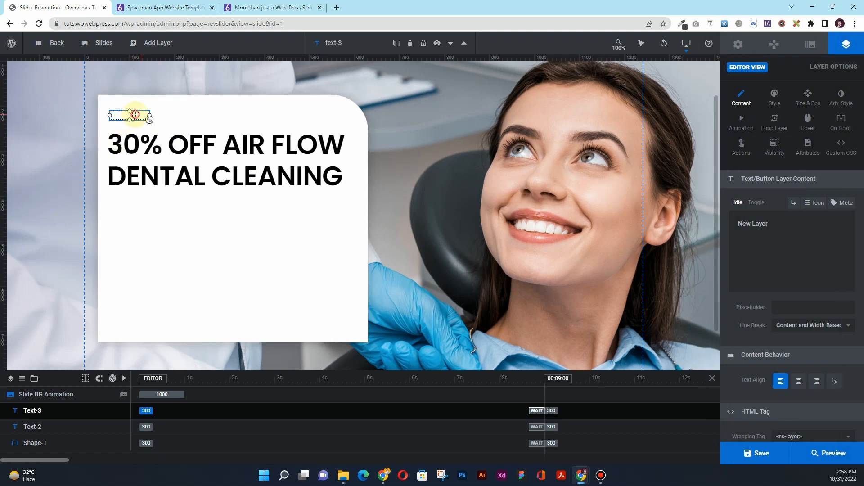
Step: Replace the new text layer's placeholder content with "Quality Warranty"
{"action": "left_click_drag", "start_coordinate": [781, 228], "coordinate": [731, 226]}
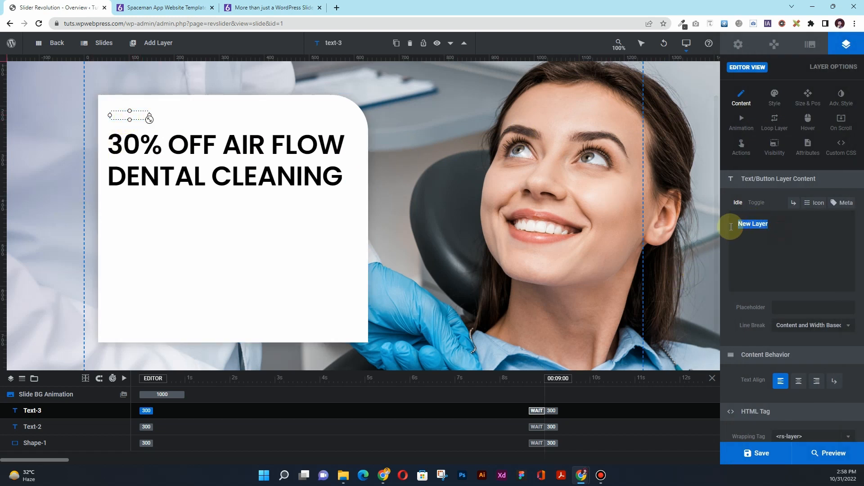
{"action": "type", "text": "Q"}
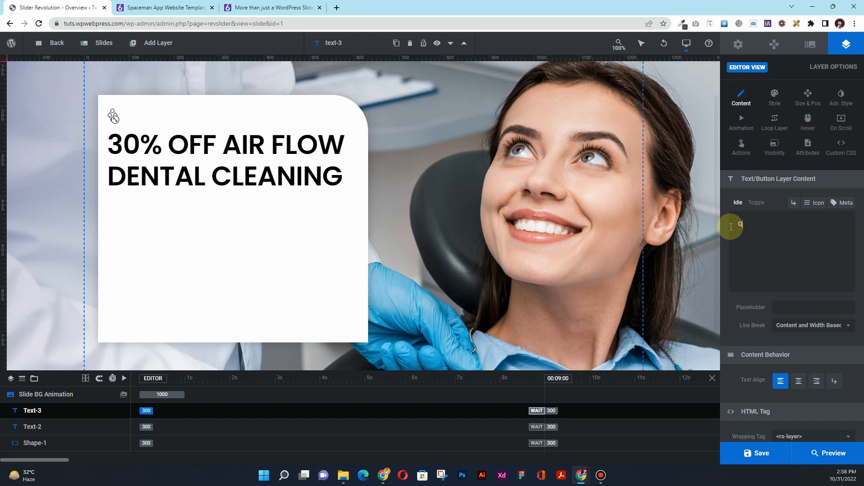
{"action": "type", "text": "uality Warrabty"}
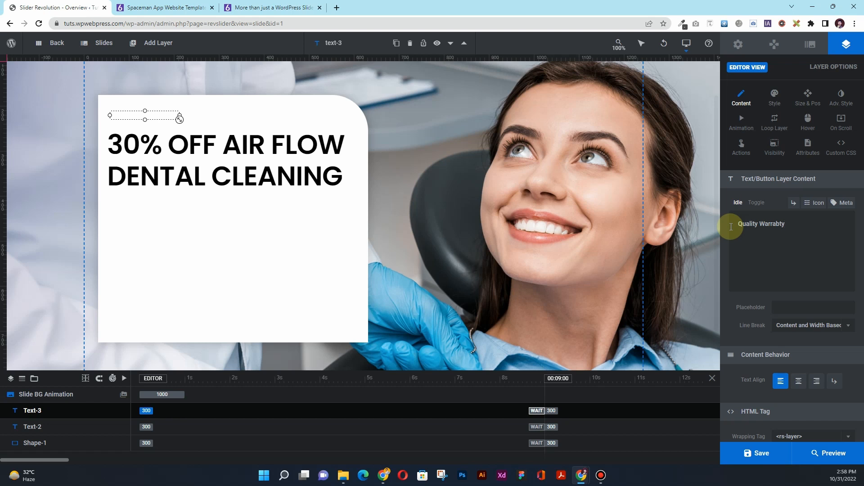
{"action": "key", "text": "BackSpace"}
{"action": "key", "text": "BackSpace"}
{"action": "key", "text": "BackSpace"}
{"action": "type", "text": "nty"}
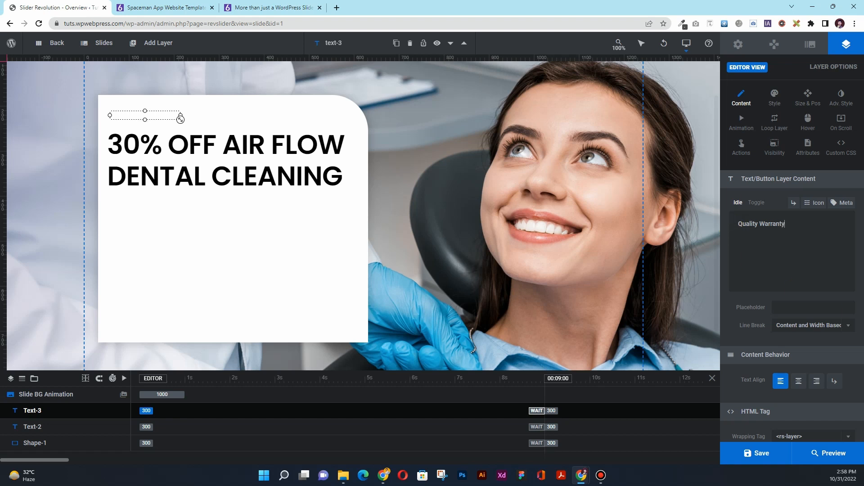
Step: Give the Quality Warranty layer the blue preset background color #007aff
{"action": "left_click", "coordinate": [775, 95]}
{"action": "scroll", "coordinate": [772, 260], "scroll_direction": "down", "scroll_amount": 1}
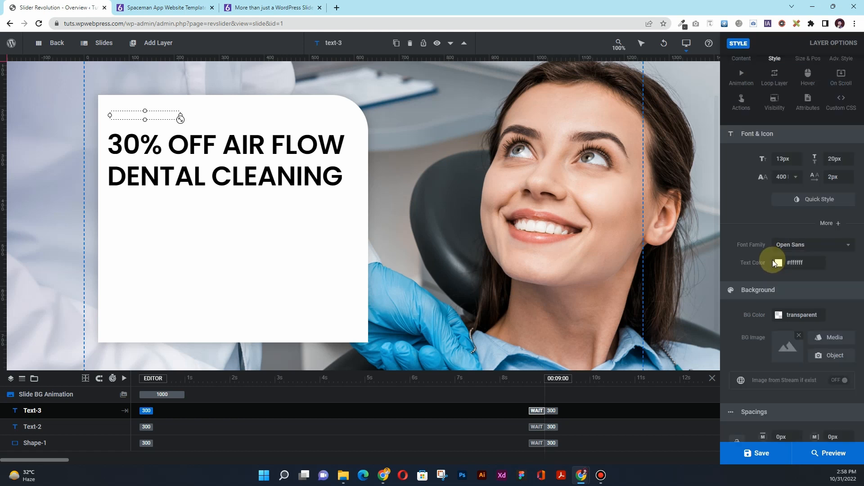
{"action": "scroll", "coordinate": [773, 260], "scroll_direction": "down", "scroll_amount": 3}
{"action": "scroll", "coordinate": [773, 260], "scroll_direction": "up", "scroll_amount": 3}
{"action": "scroll", "coordinate": [773, 261], "scroll_direction": "down", "scroll_amount": 2}
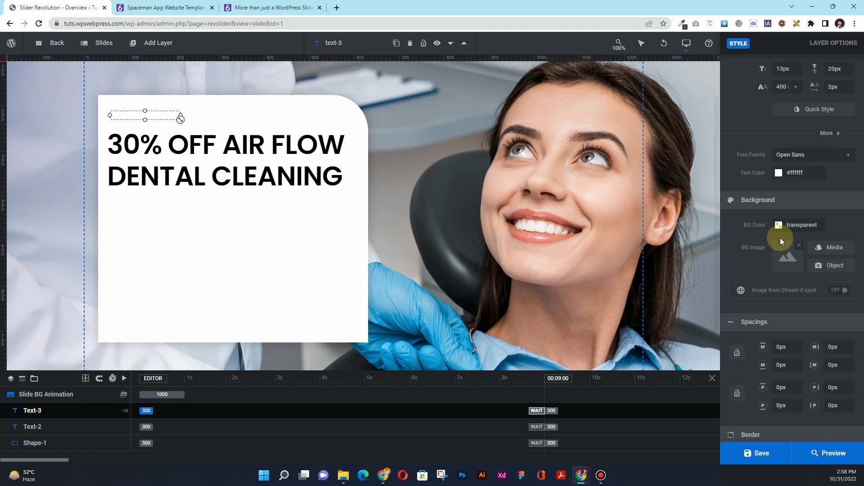
{"action": "left_click", "coordinate": [779, 226]}
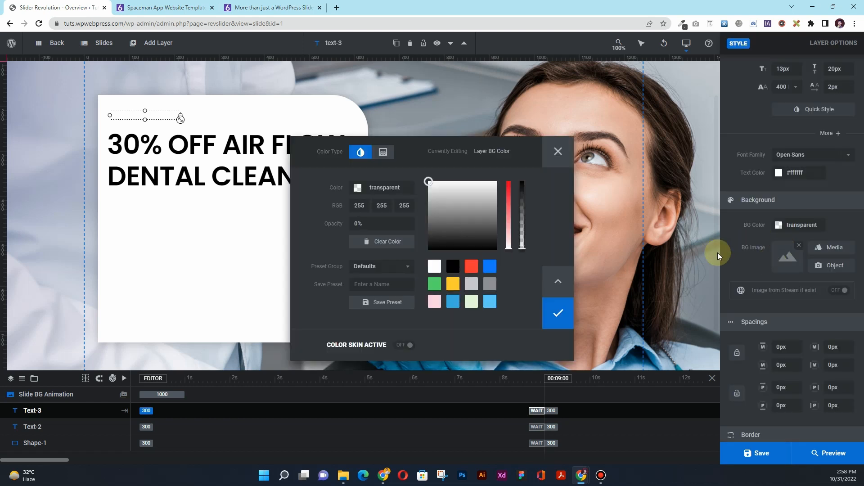
{"action": "left_click", "coordinate": [491, 266]}
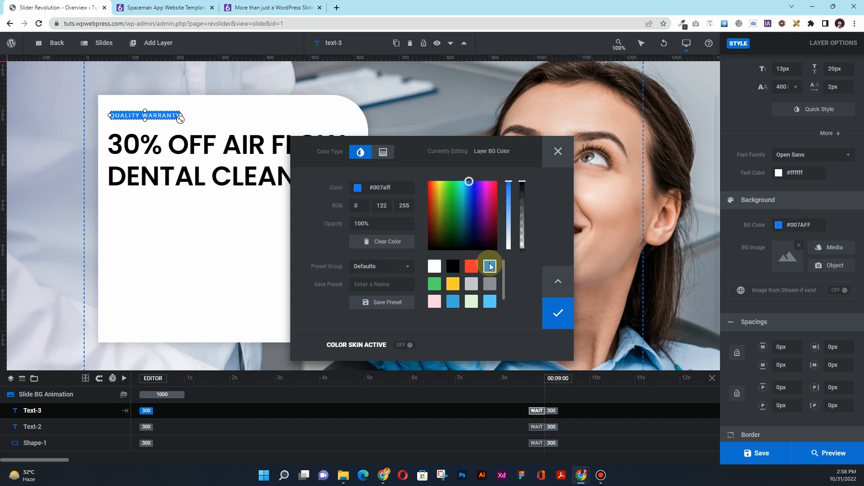
{"action": "left_click", "coordinate": [560, 327]}
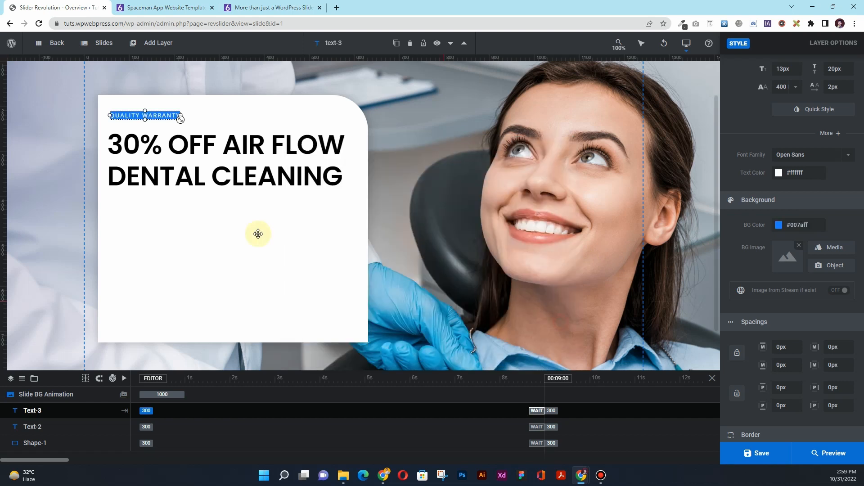
{"action": "left_click", "coordinate": [399, 156]}
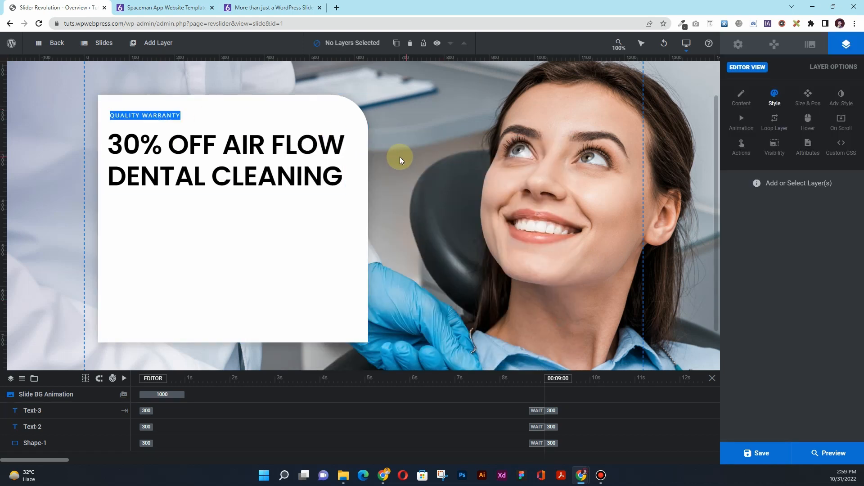
Step: Link the Quality Warranty layer's four padding values, try 20px, and set them to 10px
{"action": "left_click", "coordinate": [163, 116]}
{"action": "scroll", "coordinate": [773, 290], "scroll_direction": "down", "scroll_amount": 5}
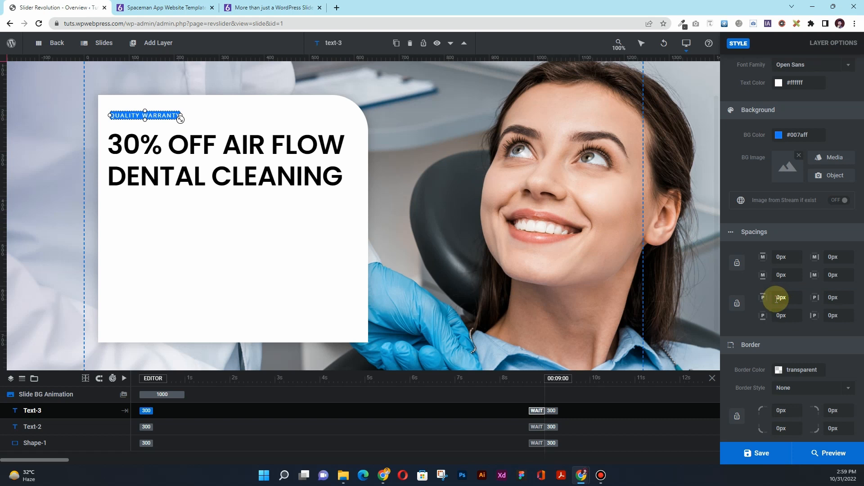
{"action": "left_click", "coordinate": [767, 312]}
{"action": "left_click", "coordinate": [741, 304]}
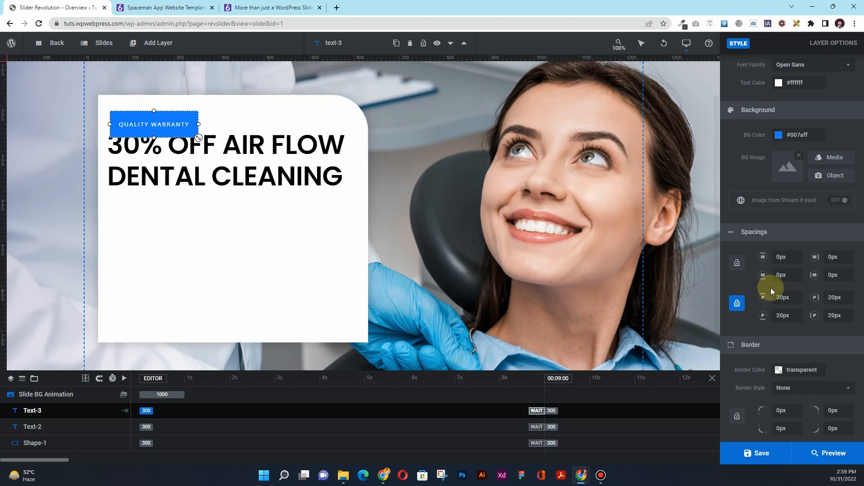
{"action": "double_click", "coordinate": [782, 298]}
{"action": "left_click", "coordinate": [779, 297]}
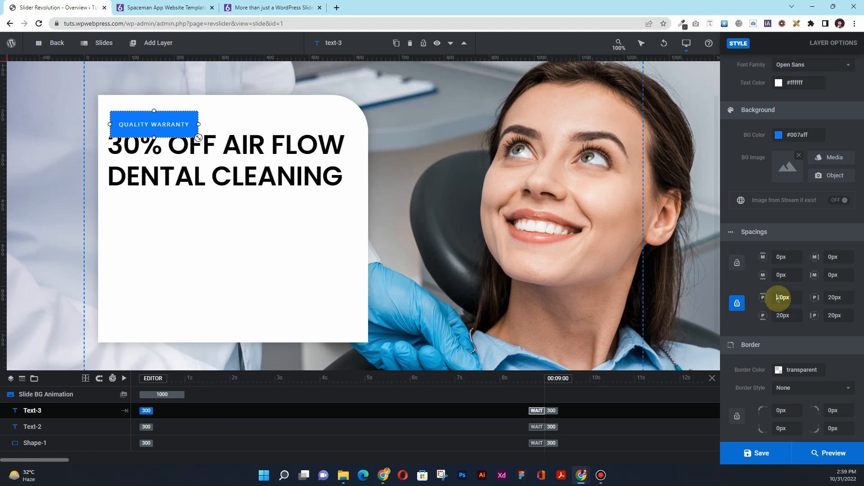
{"action": "left_click_drag", "start_coordinate": [781, 298], "coordinate": [773, 298]}
{"action": "type", "text": "1"}
{"action": "key", "text": "Return"}
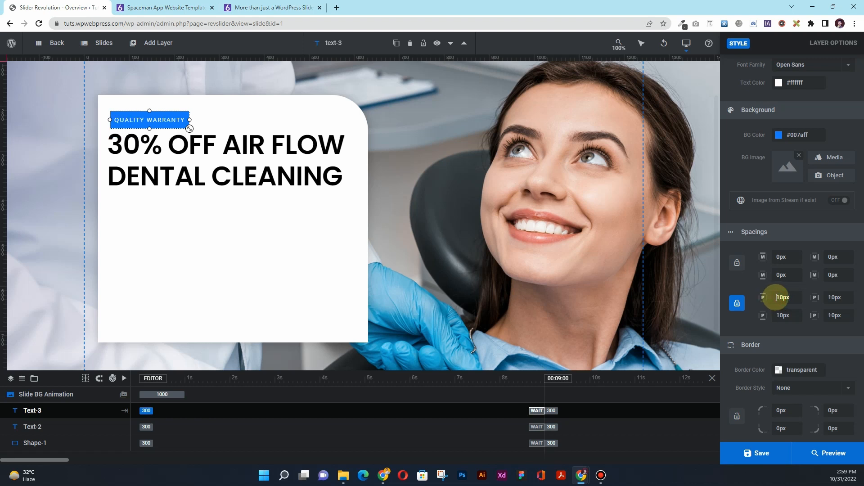
Step: Set the Quality Warranty layer's linked padding to 7px on all sides
{"action": "left_click", "coordinate": [783, 299]}
{"action": "left_click_drag", "start_coordinate": [783, 299], "coordinate": [775, 299]}
{"action": "type", "text": "7"}
{"action": "key", "text": "Return"}
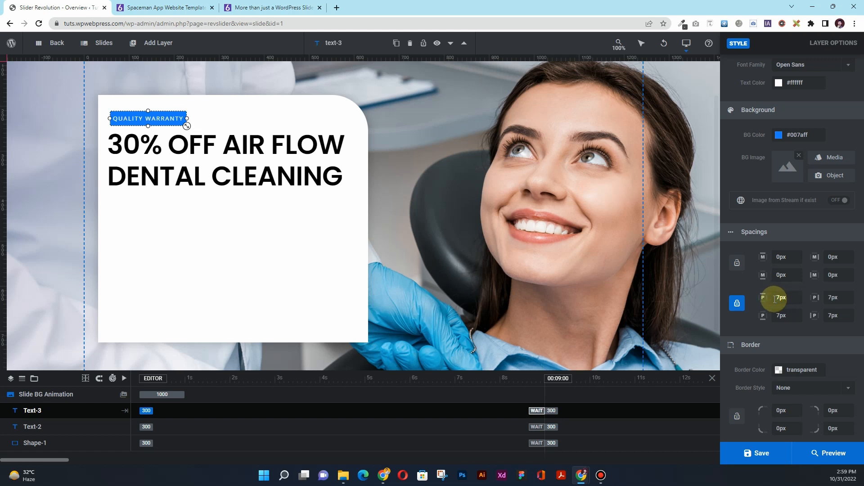
Step: Link the Quality Warranty layer's corner radius values and set them to 80px
{"action": "scroll", "coordinate": [768, 343], "scroll_direction": "down", "scroll_amount": 1}
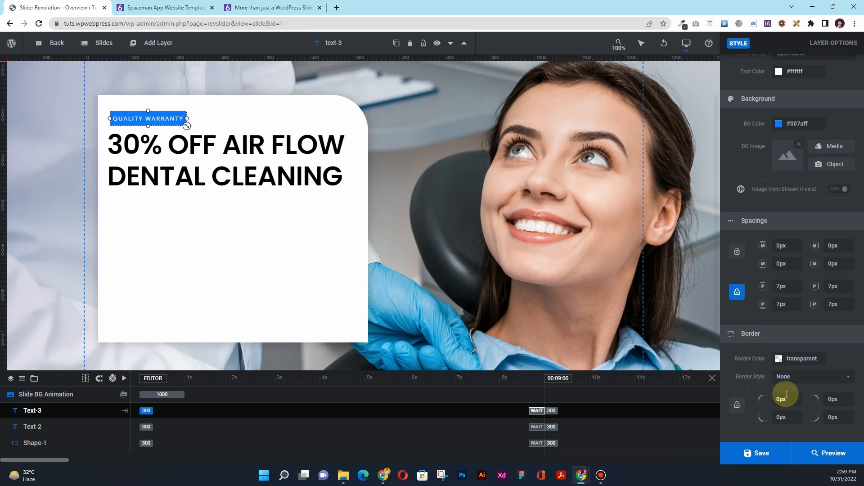
{"action": "left_click", "coordinate": [743, 412]}
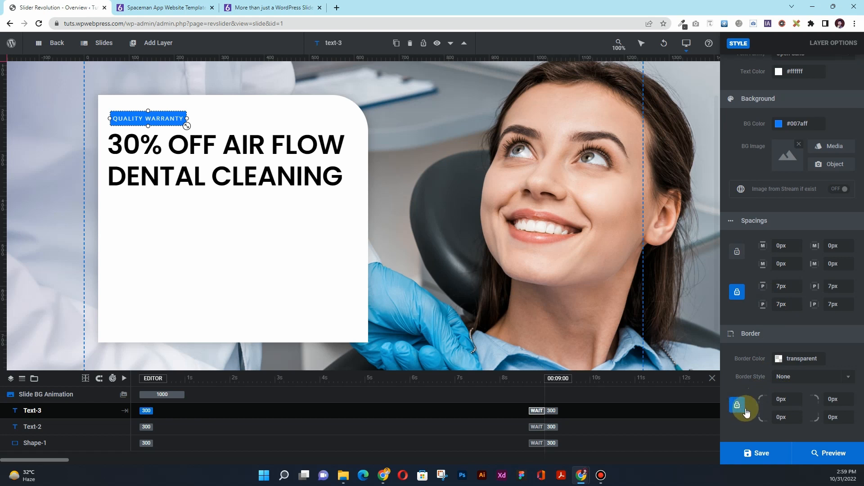
{"action": "left_click", "coordinate": [779, 399]}
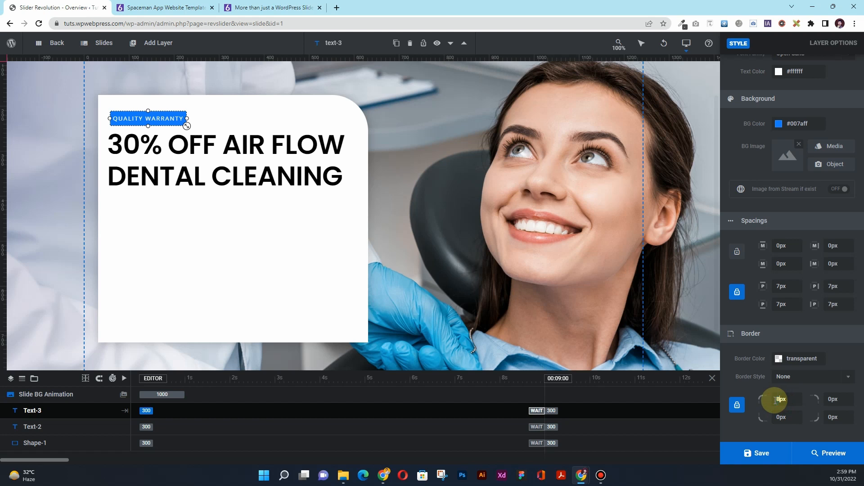
{"action": "key", "text": "Return"}
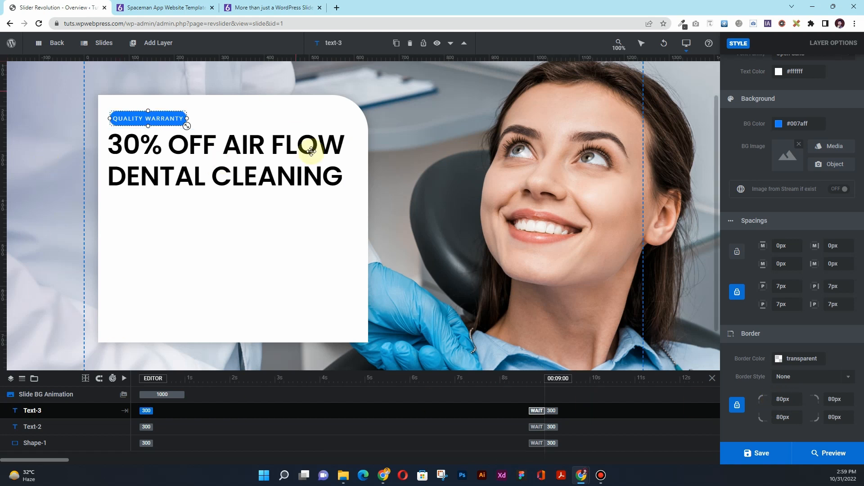
{"action": "left_click", "coordinate": [444, 193]}
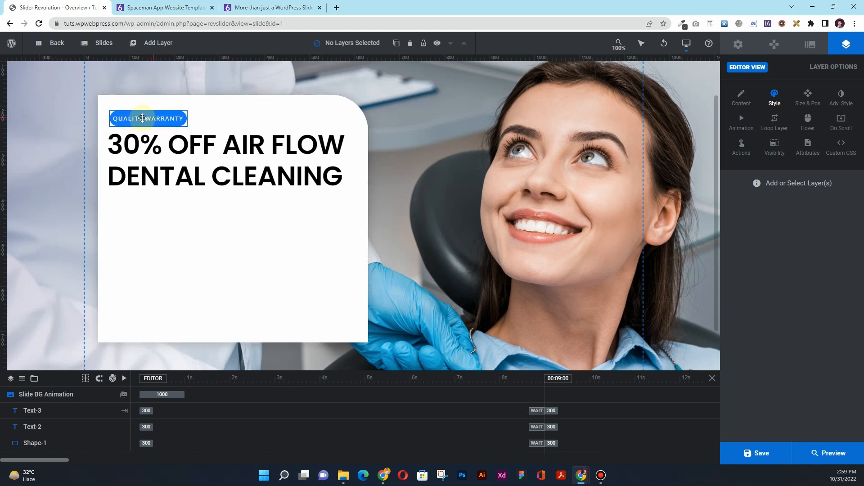
Step: Check the headline layer's position, and set the Quality Warranty layer's X position to 50px and Y position to 200px
{"action": "left_click", "coordinate": [182, 148]}
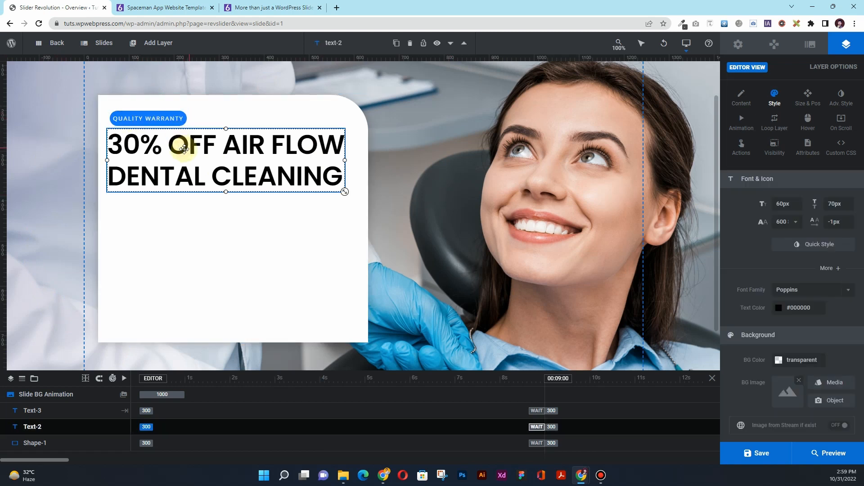
{"action": "left_click", "coordinate": [798, 103]}
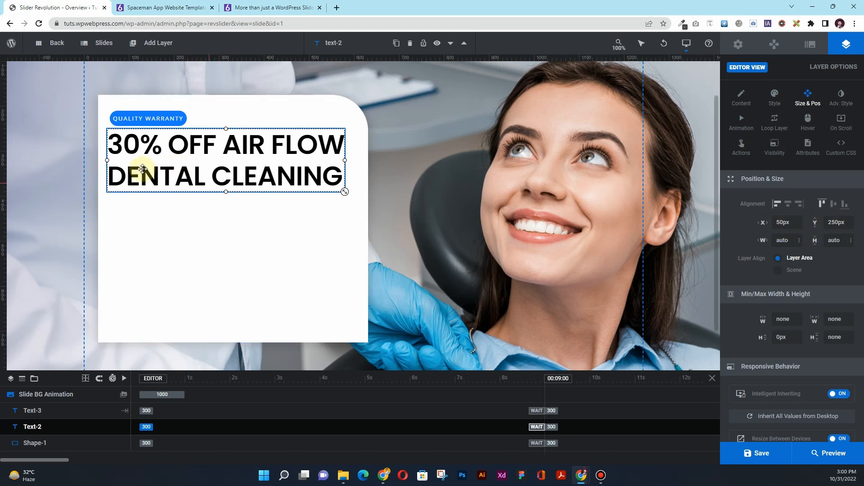
{"action": "left_click", "coordinate": [154, 120]}
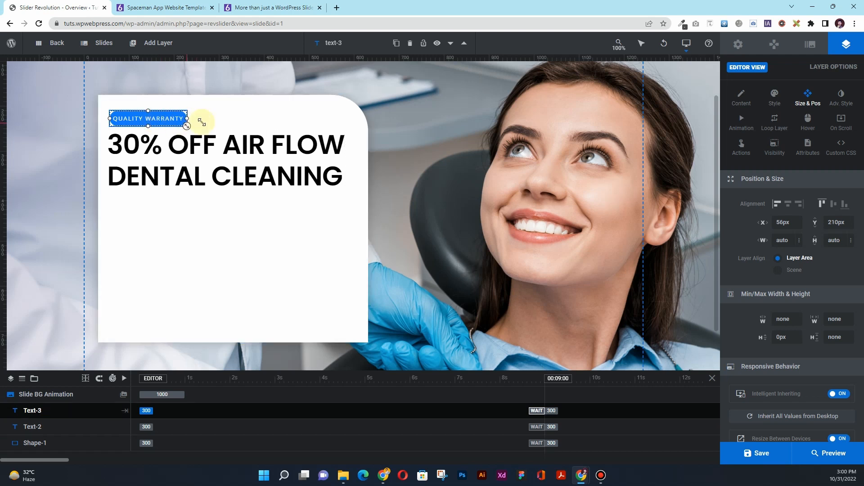
{"action": "left_click", "coordinate": [782, 221]}
{"action": "left_click", "coordinate": [780, 222]}
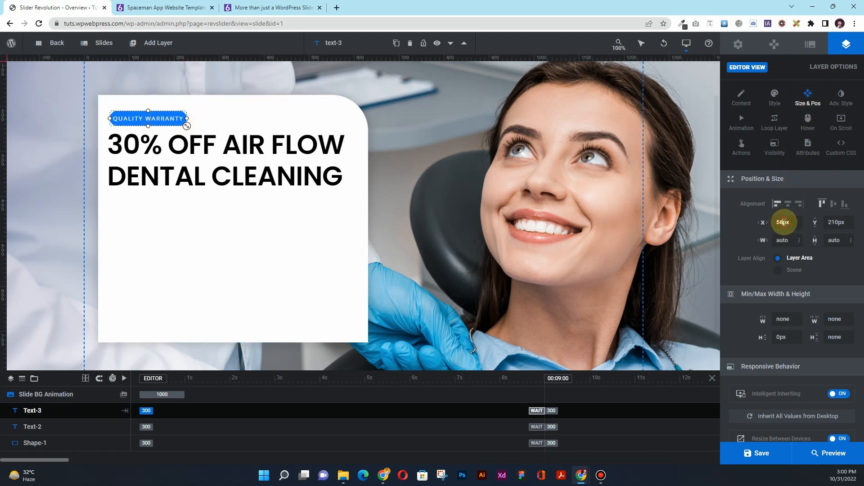
{"action": "key", "text": "Return"}
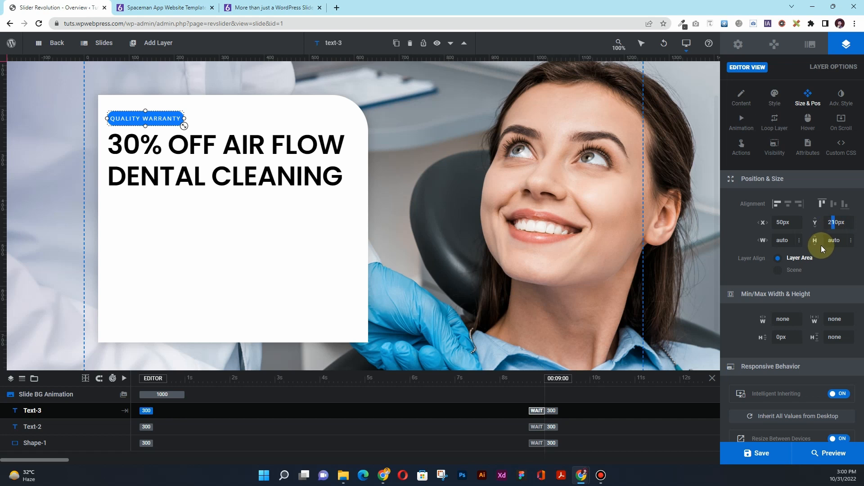
{"action": "key", "text": "Return"}
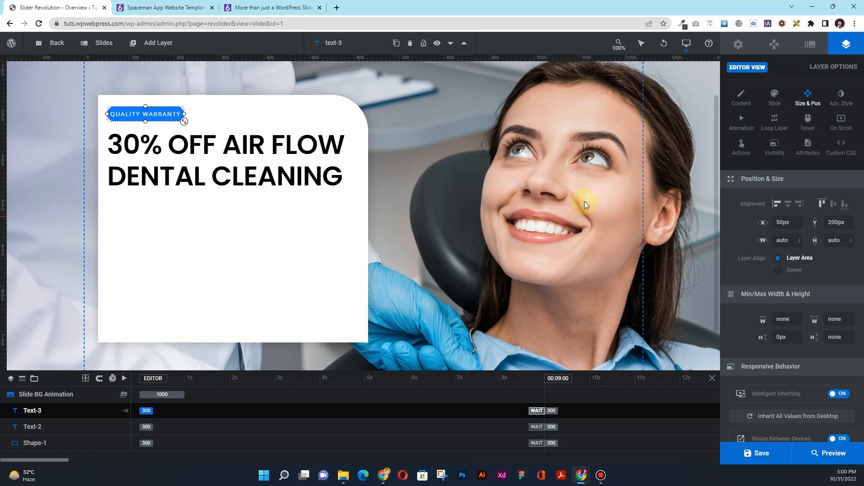
Step: Add a text layer using the Quick Style Content preset in Open Sans, 13px, weight 400
{"action": "left_click", "coordinate": [461, 174]}
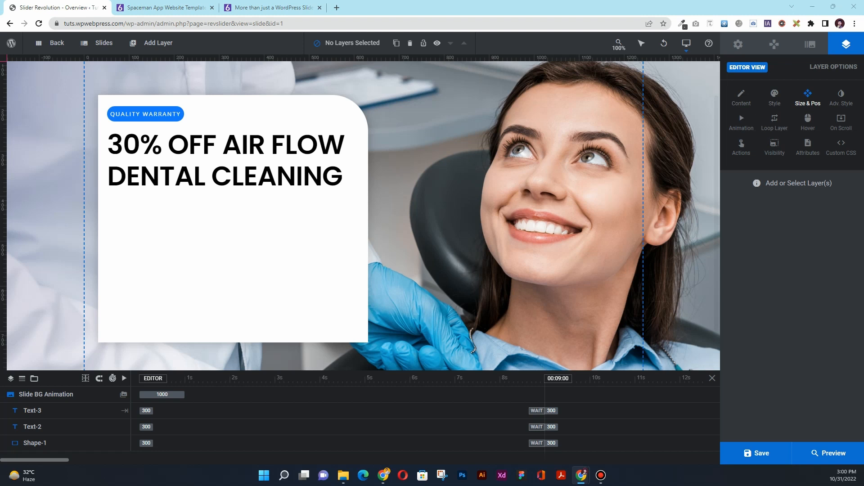
{"action": "mouse_move", "coordinate": [152, 44]}
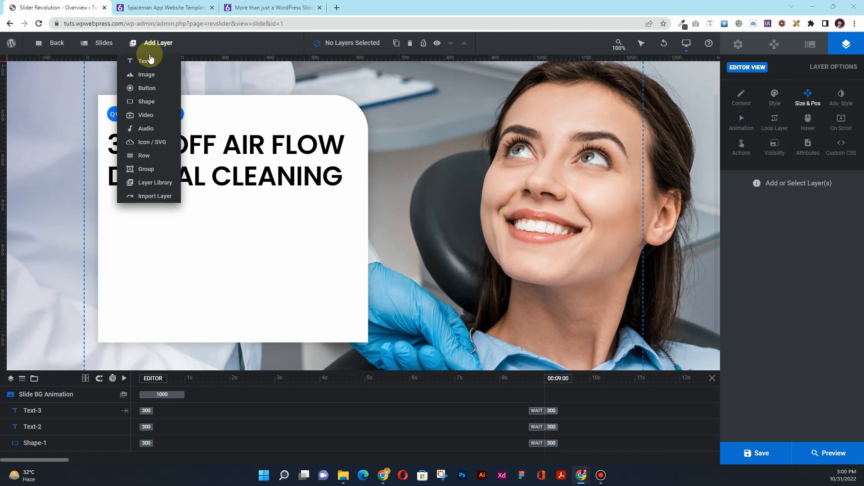
{"action": "mouse_move", "coordinate": [149, 61]}
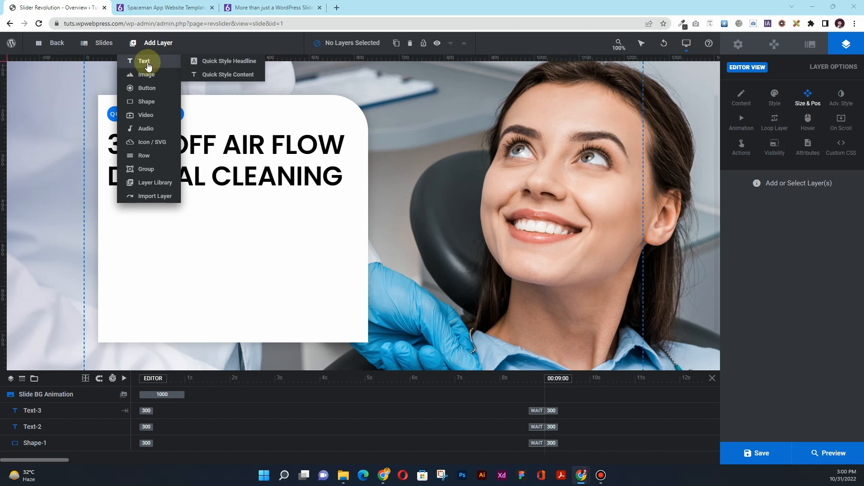
{"action": "left_click", "coordinate": [204, 76]}
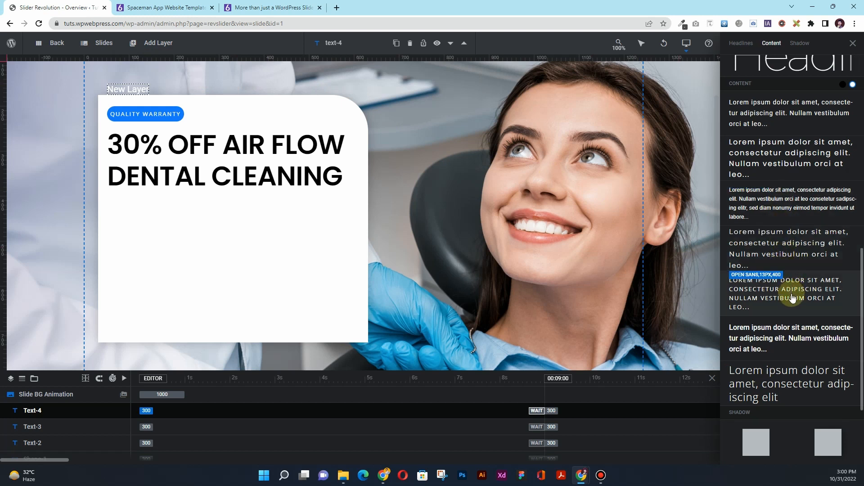
{"action": "left_click_drag", "start_coordinate": [792, 297], "coordinate": [766, 298]}
{"action": "left_click", "coordinate": [747, 305]}
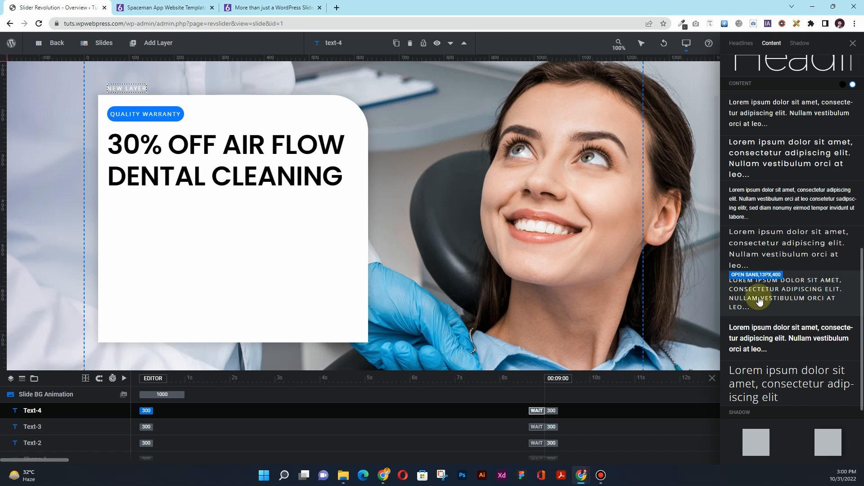
Step: Replace the new text layer's content with "Your Smile us guaranteed to be snow white."
{"action": "left_click", "coordinate": [133, 88]}
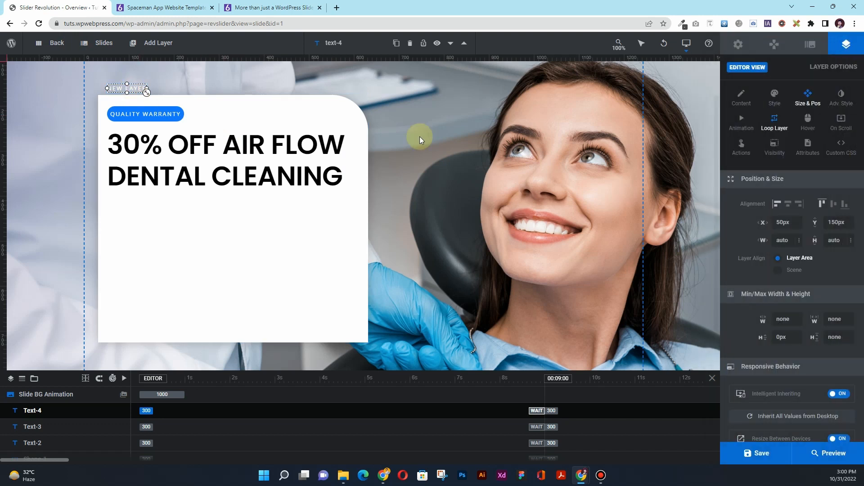
{"action": "double_click", "coordinate": [134, 87]}
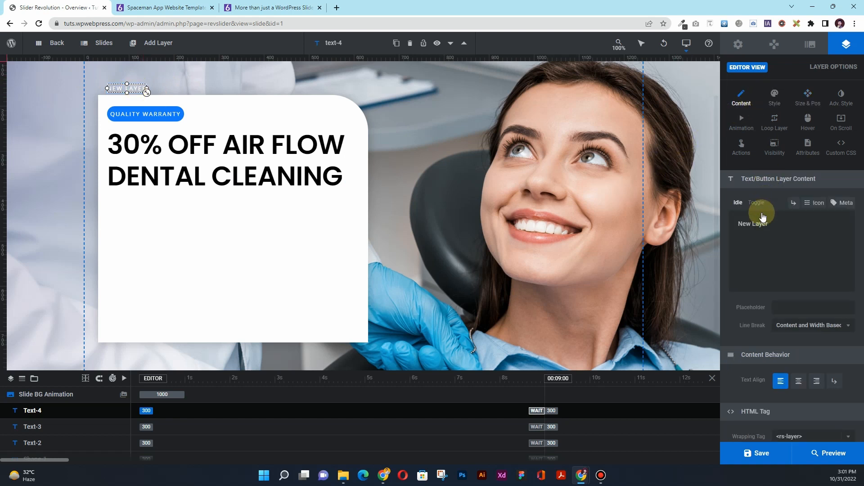
{"action": "triple_click", "coordinate": [751, 223]}
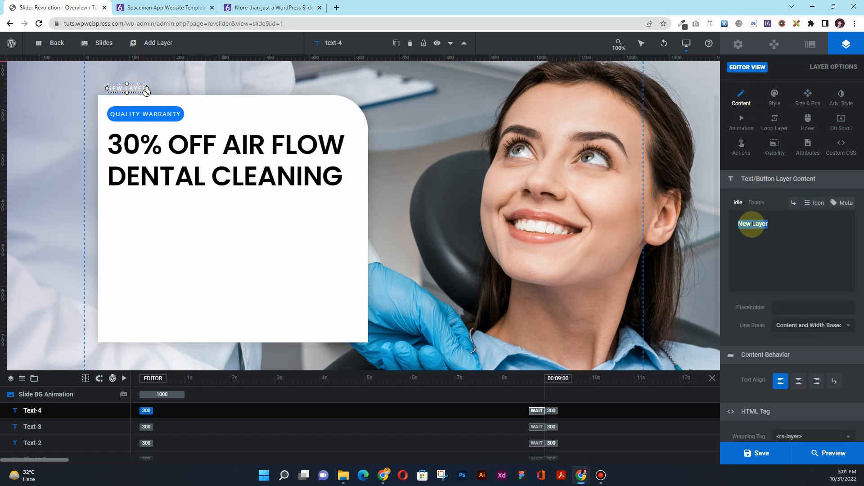
{"action": "type", "text": "Your Smile"}
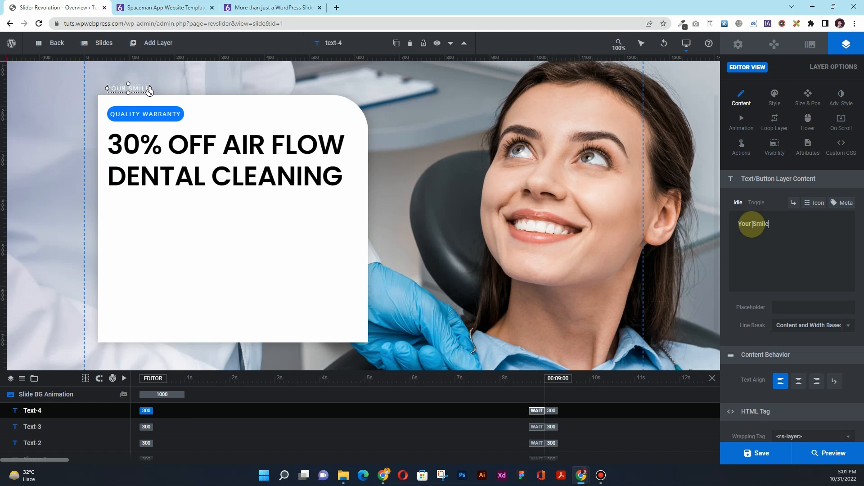
{"action": "type", "text": " us guarante"}
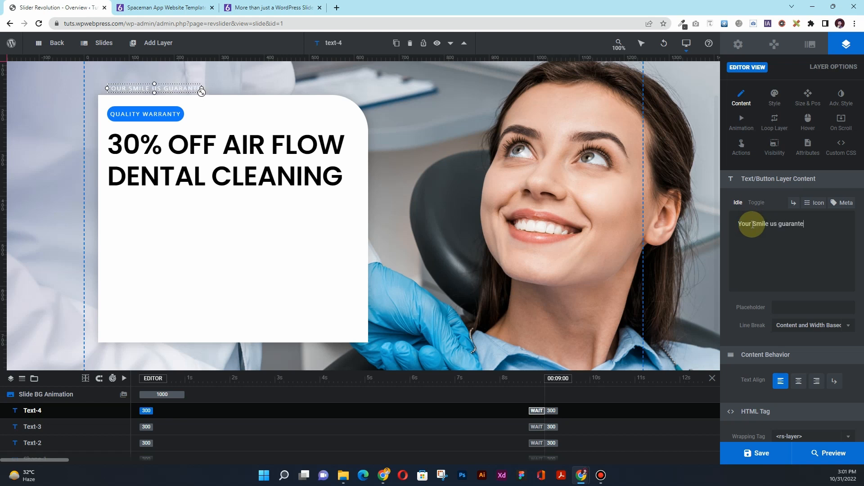
{"action": "type", "text": "ed ti ve sbiw w"}
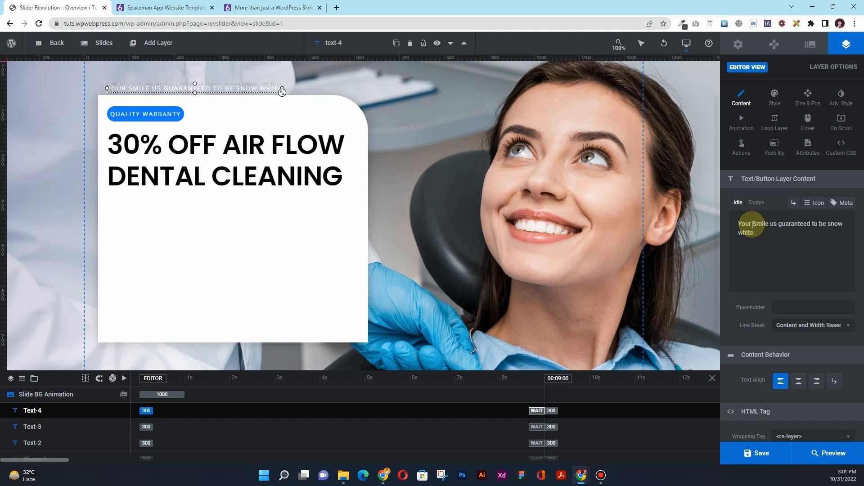
{"action": "type", "text": "."}
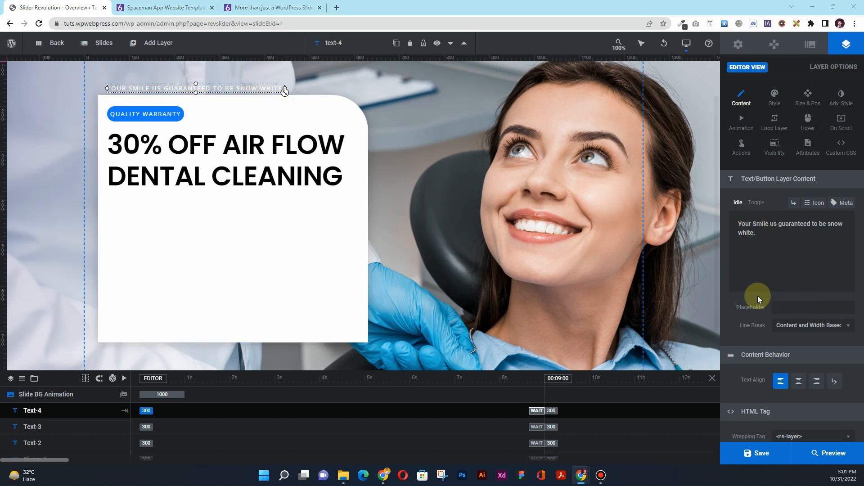
Step: Set the smile text layer's width to 200px and move it onto the white shape below the headline, at about X 123px, Y 462px
{"action": "scroll", "coordinate": [758, 295], "scroll_direction": "down", "scroll_amount": 1}
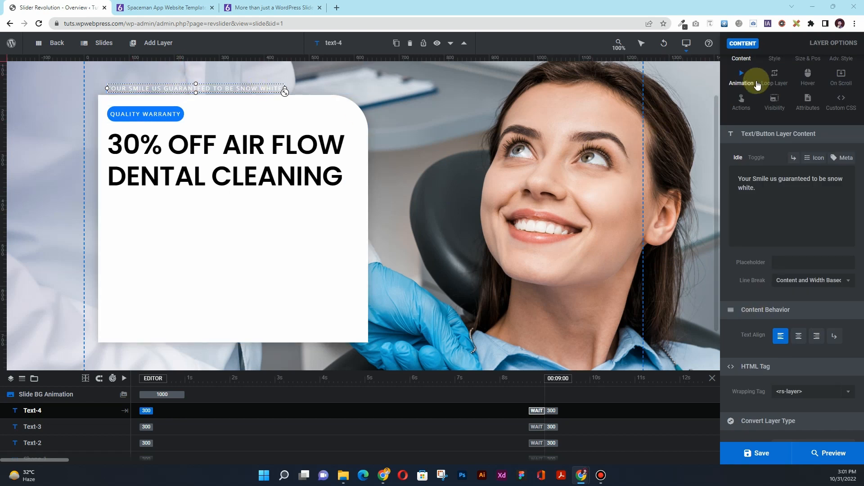
{"action": "scroll", "coordinate": [761, 83], "scroll_direction": "up", "scroll_amount": 1}
{"action": "scroll", "coordinate": [765, 83], "scroll_direction": "down", "scroll_amount": 1}
{"action": "scroll", "coordinate": [772, 82], "scroll_direction": "up", "scroll_amount": 1}
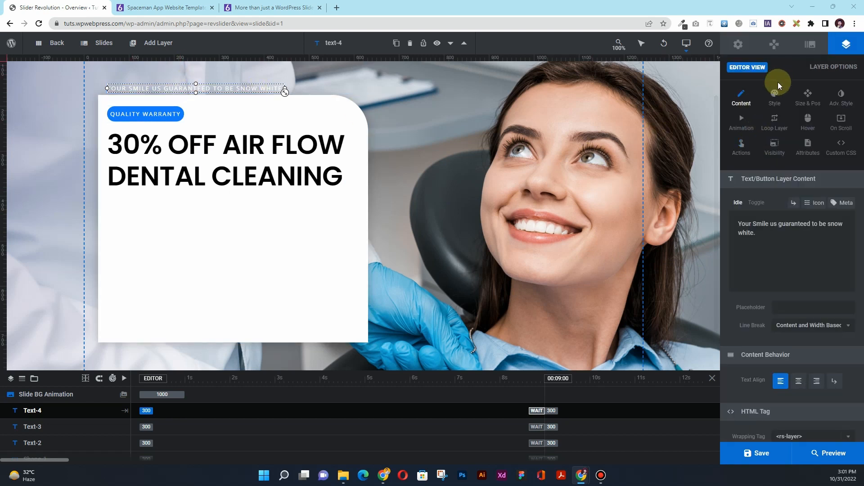
{"action": "left_click", "coordinate": [773, 95]}
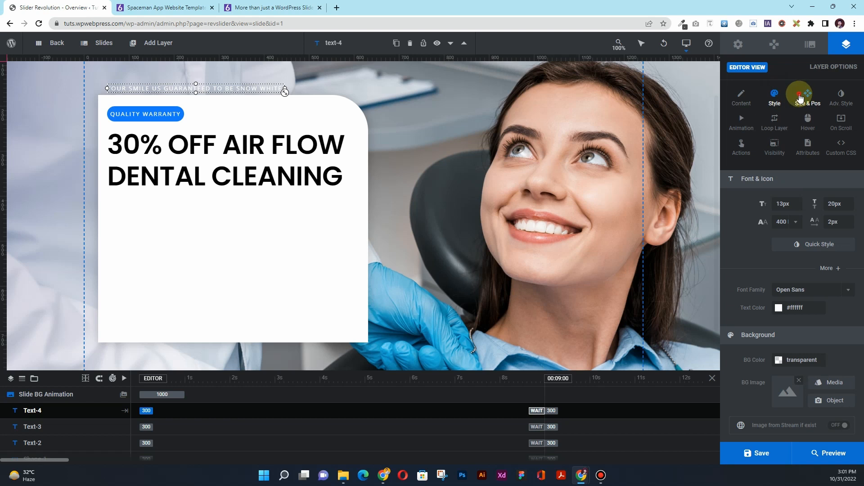
{"action": "left_click", "coordinate": [800, 99]}
{"action": "double_click", "coordinate": [784, 241]}
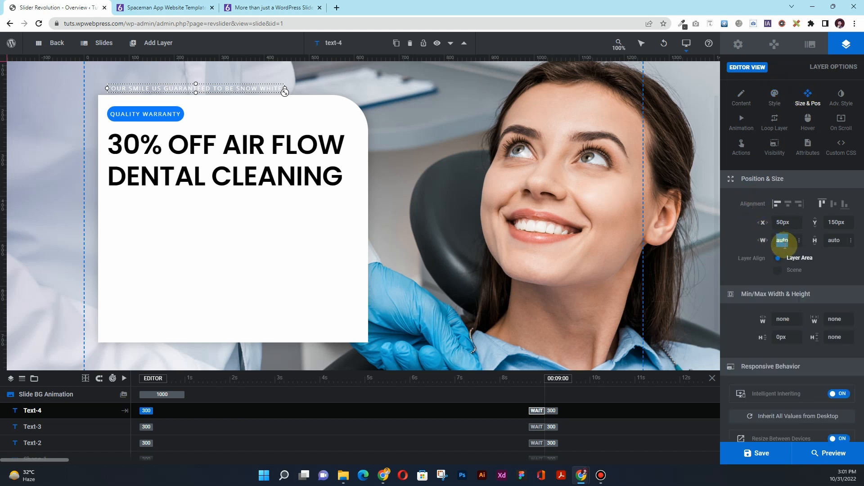
{"action": "type", "text": "200"}
{"action": "key", "text": "Return"}
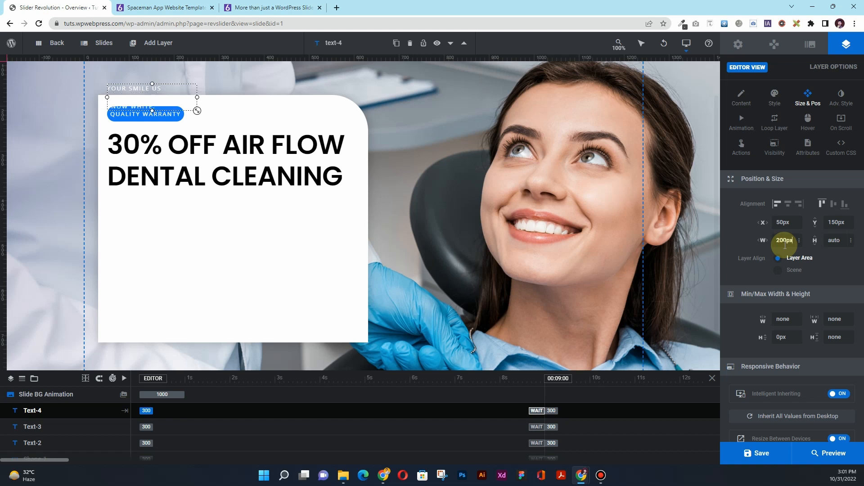
{"action": "left_click_drag", "start_coordinate": [135, 88], "coordinate": [168, 230]}
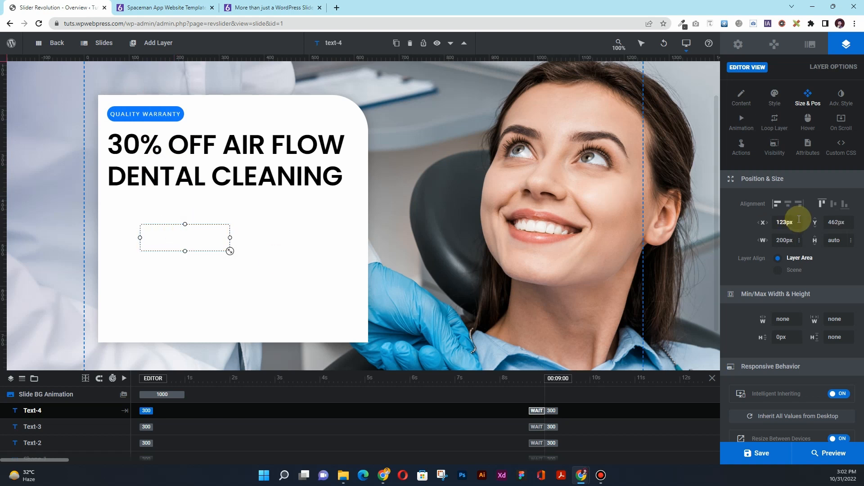
Step: Set the text color of the empty-looking Text-4 layer to dark grey #4a5054
{"action": "left_click", "coordinate": [773, 103]}
{"action": "scroll", "coordinate": [777, 230], "scroll_direction": "down", "scroll_amount": 1}
{"action": "left_click", "coordinate": [779, 264]}
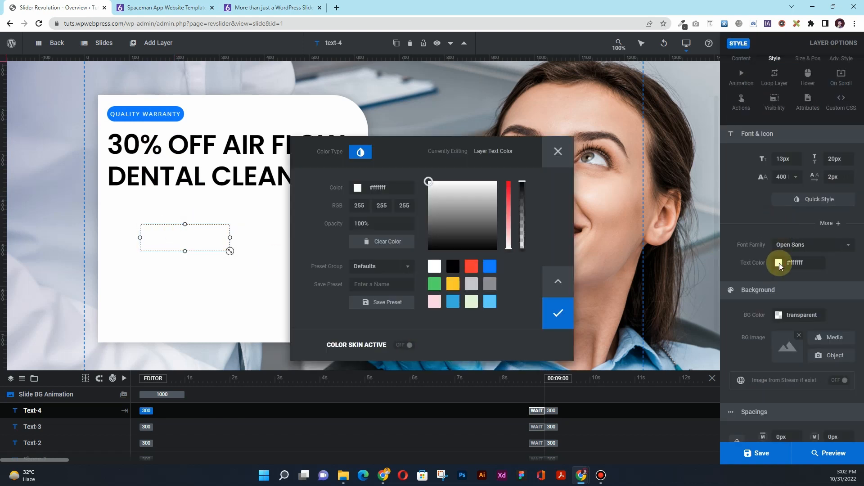
{"action": "left_click", "coordinate": [458, 270]}
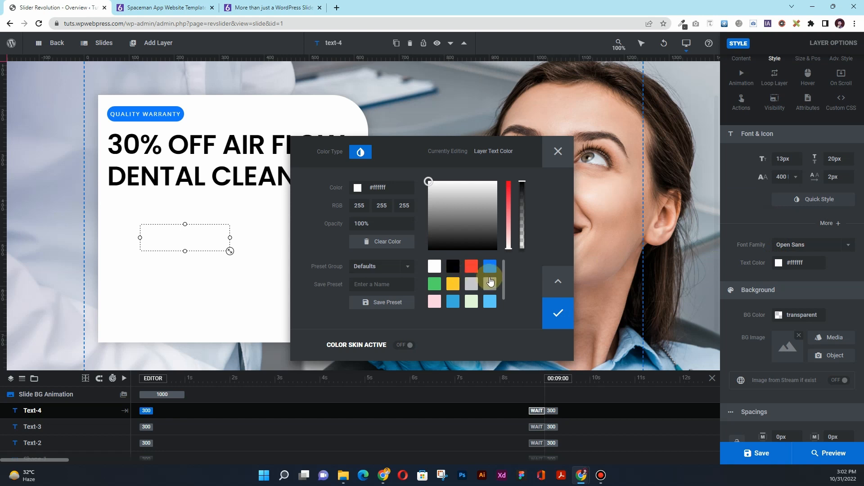
{"action": "left_click", "coordinate": [490, 283]}
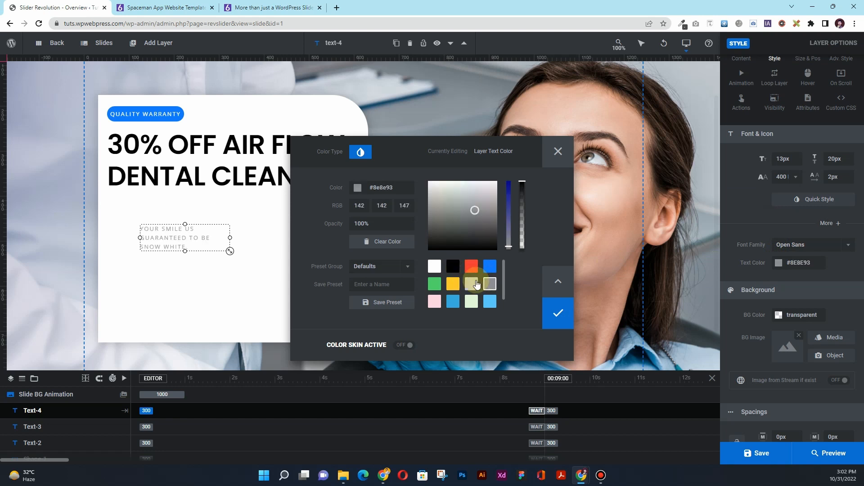
{"action": "left_click", "coordinate": [474, 215]}
{"action": "left_click_drag", "start_coordinate": [473, 215], "coordinate": [468, 229]}
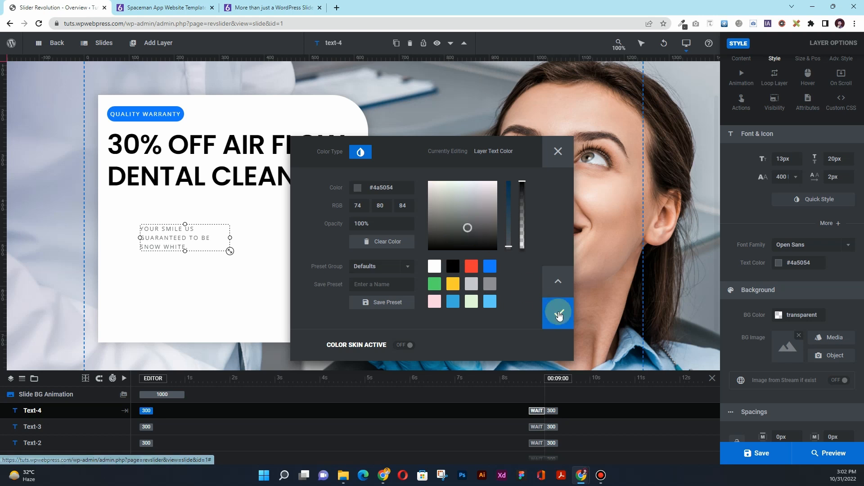
{"action": "left_click", "coordinate": [559, 313]}
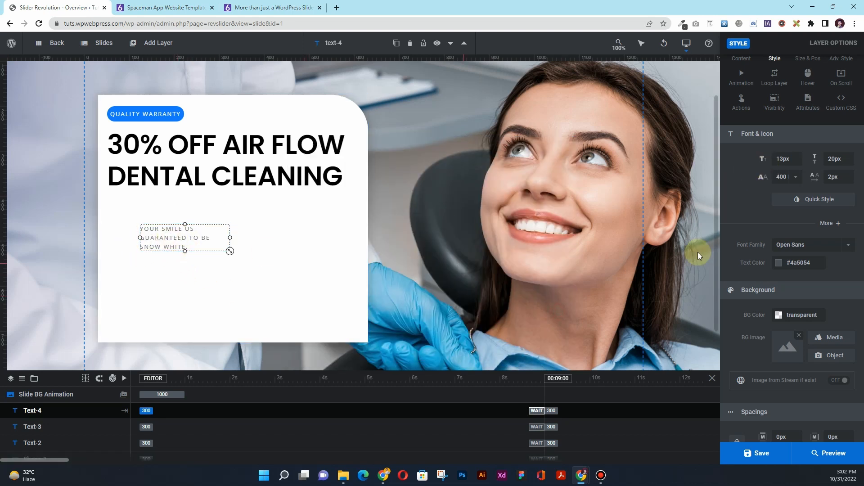
Step: Set the width of the "Your smile" text layer to 230px
{"action": "scroll", "coordinate": [781, 78], "scroll_direction": "up", "scroll_amount": 2}
{"action": "left_click", "coordinate": [802, 100]}
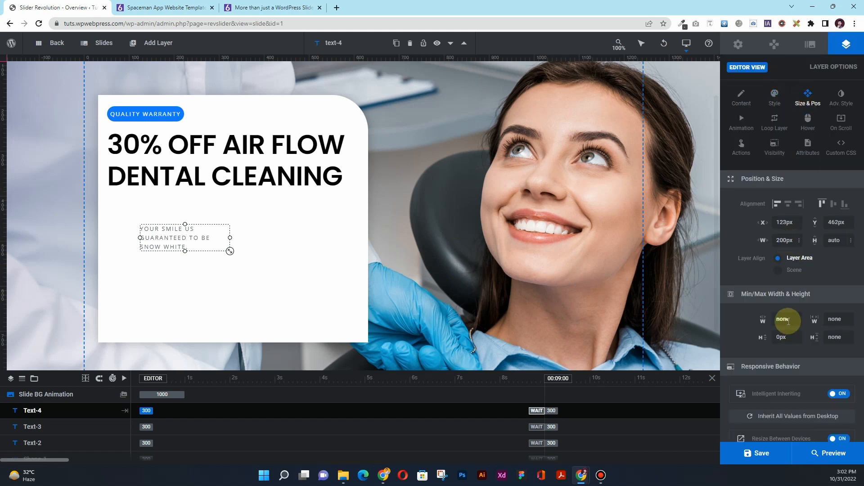
{"action": "left_click", "coordinate": [782, 240]}
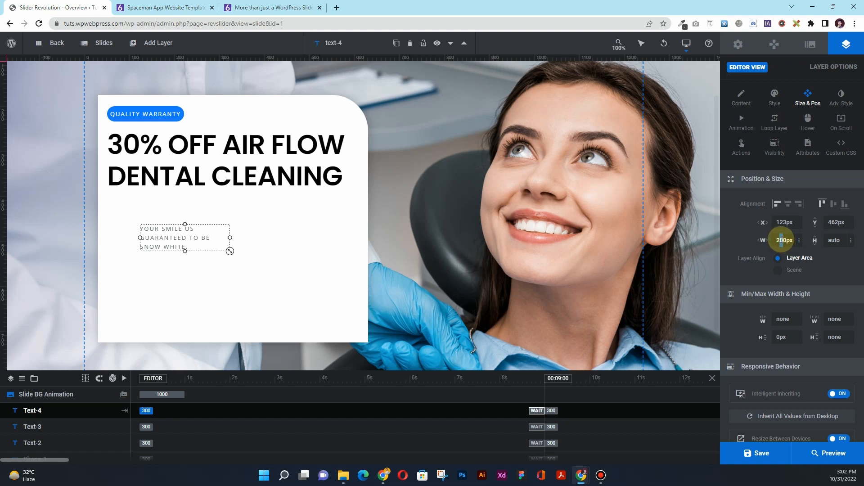
{"action": "key", "text": "Return"}
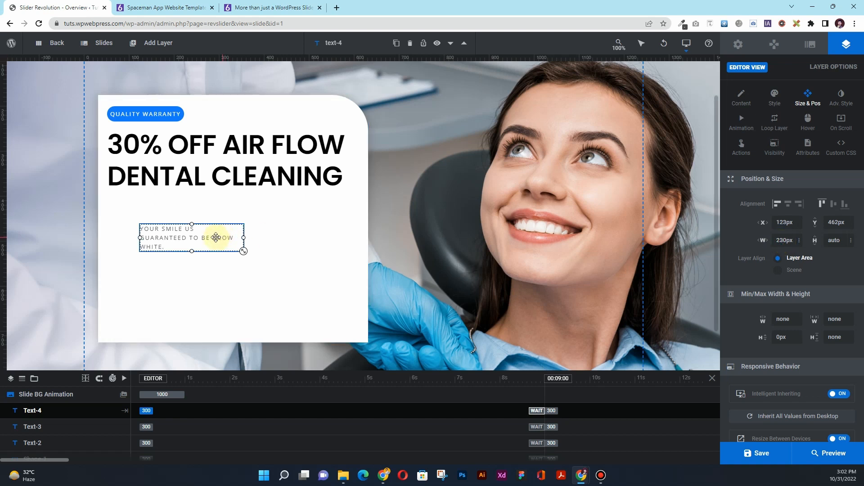
Step: Correct the tagline's content to read "Your Smile is guaranteed to be snow white." and deselect the layer
{"action": "left_click", "coordinate": [775, 97]}
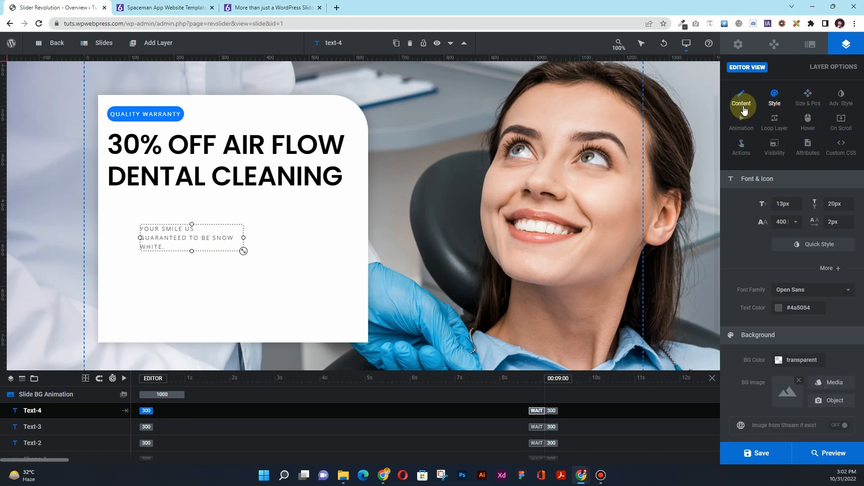
{"action": "left_click", "coordinate": [741, 98]}
{"action": "left_click", "coordinate": [774, 224]}
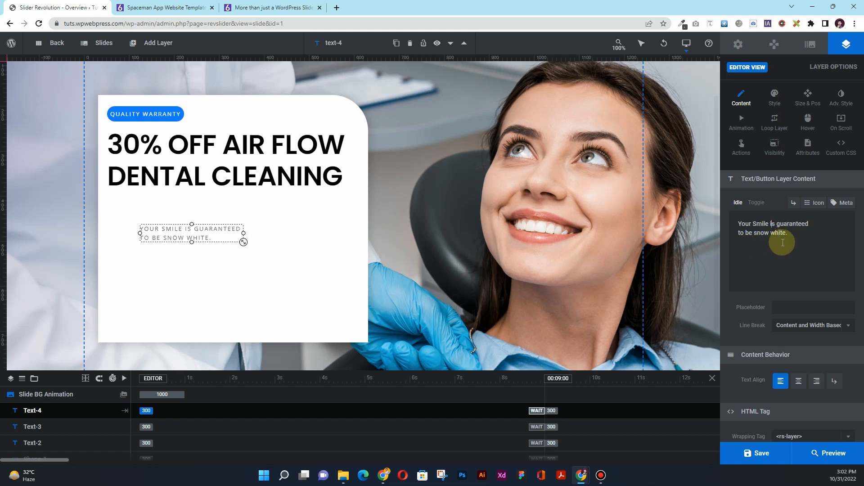
{"action": "left_click", "coordinate": [69, 188]}
Step: Add an image layer from the WordPress library and try to upload 10001.svg for it
{"action": "left_click", "coordinate": [134, 46]}
{"action": "mouse_move", "coordinate": [142, 73]}
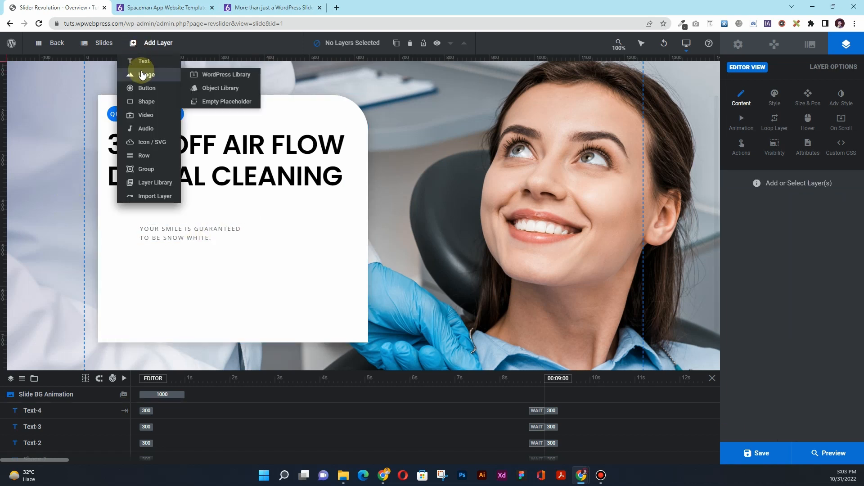
{"action": "left_click", "coordinate": [207, 74]}
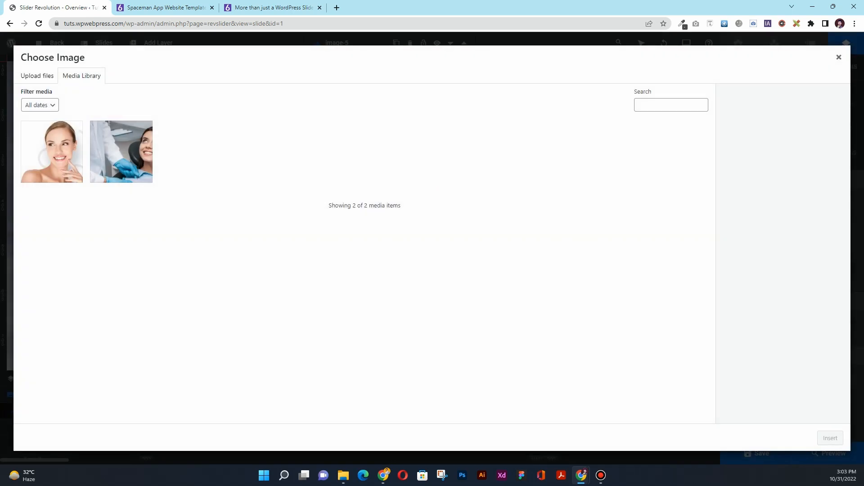
{"action": "left_click_drag", "start_coordinate": [863, 243], "coordinate": [432, 243]}
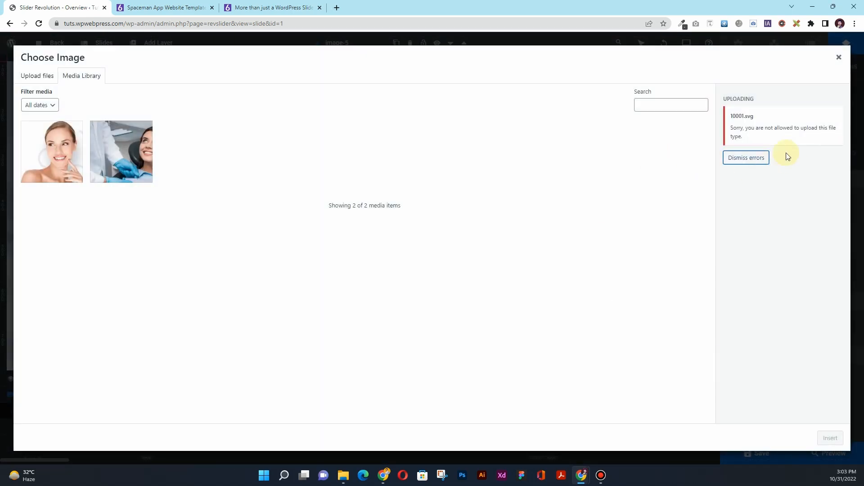
{"action": "left_click", "coordinate": [838, 58]}
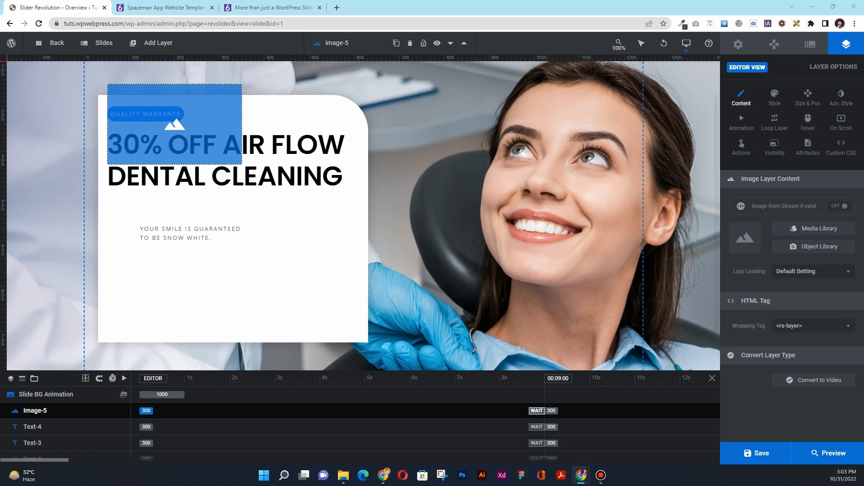
Step: Upload the sparkling tooth and hands-holding-tooth PNG icons to the media library for the new image layer
{"action": "left_click", "coordinate": [184, 119]}
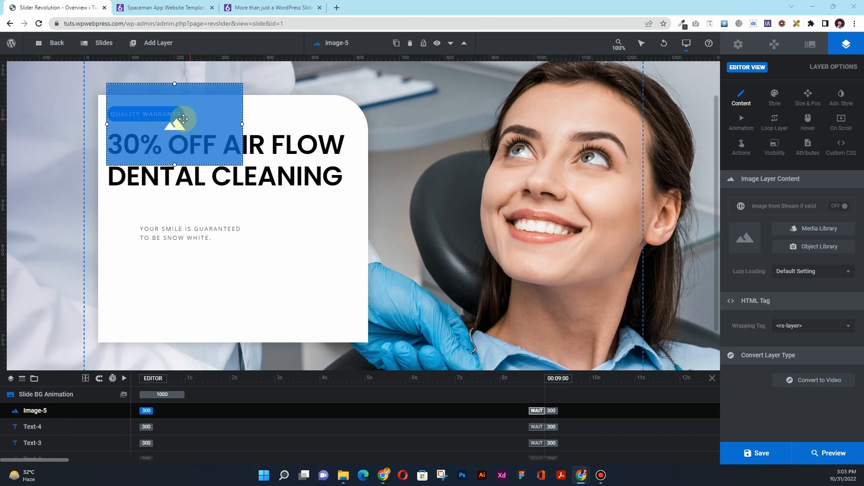
{"action": "left_click", "coordinate": [790, 231]}
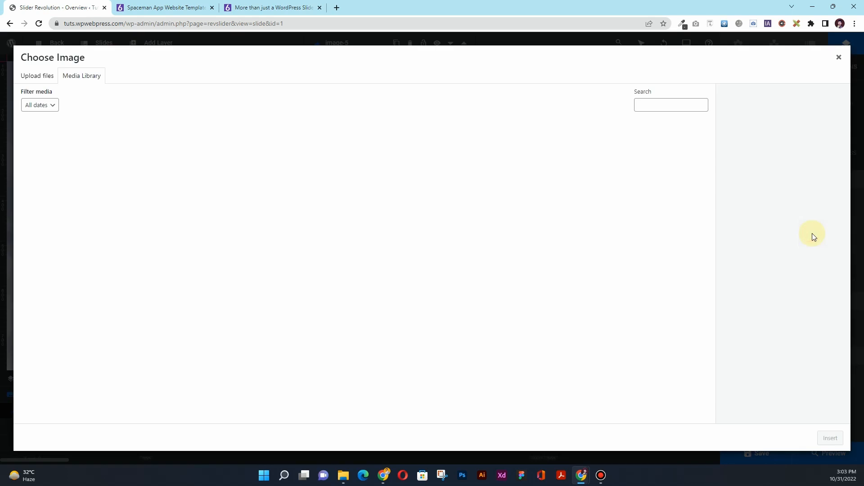
{"action": "left_click_drag", "start_coordinate": [862, 397], "coordinate": [740, 360]}
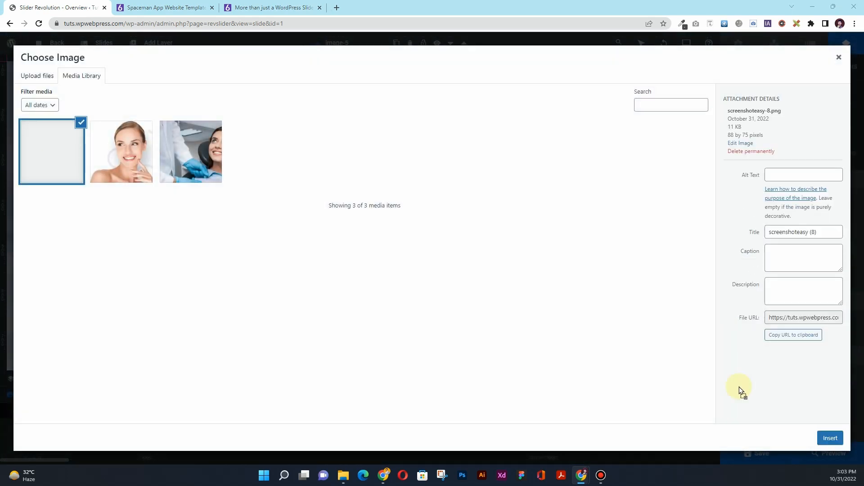
{"action": "left_click_drag", "start_coordinate": [862, 315], "coordinate": [282, 241]}
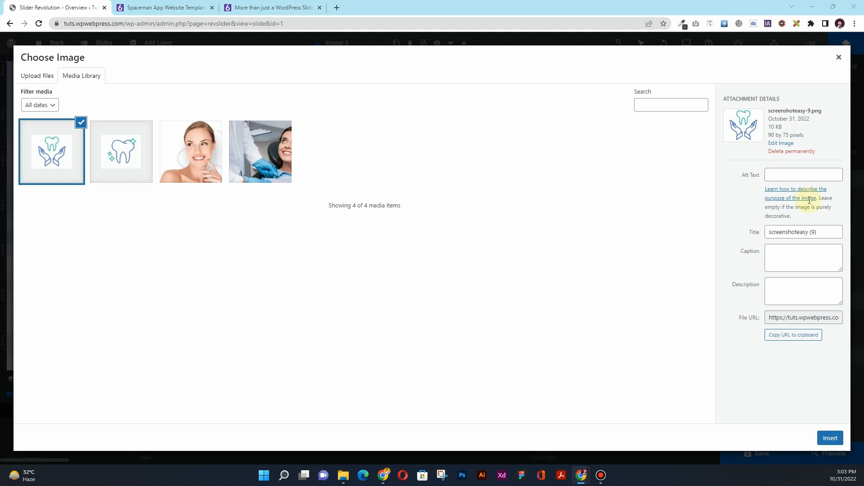
Step: Insert the sparkling tooth icon into the image layer and place it just below the "snow white" tagline in the white card
{"action": "left_click", "coordinate": [122, 153]}
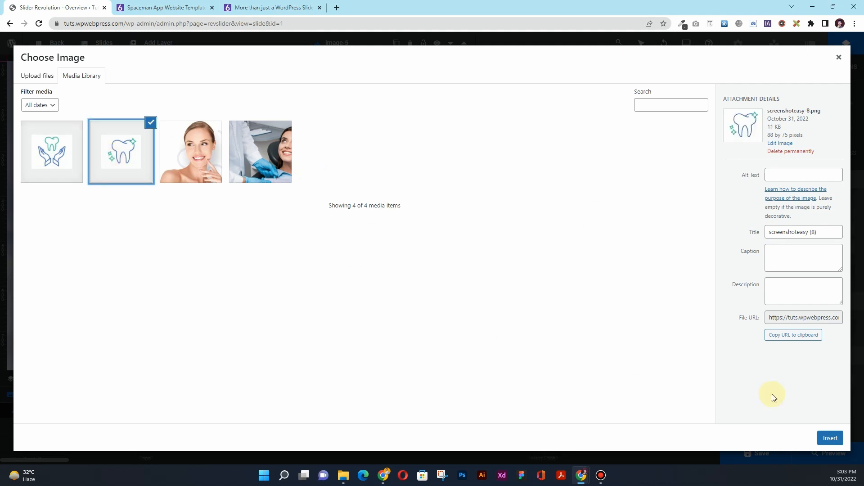
{"action": "left_click", "coordinate": [831, 438]}
{"action": "left_click_drag", "start_coordinate": [129, 104], "coordinate": [120, 240]}
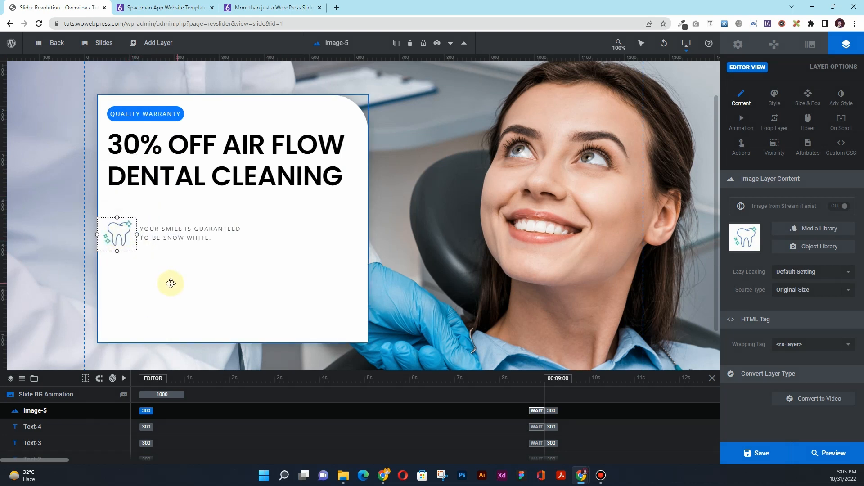
{"action": "left_click_drag", "start_coordinate": [111, 236], "coordinate": [128, 275]}
{"action": "left_click", "coordinate": [189, 281]}
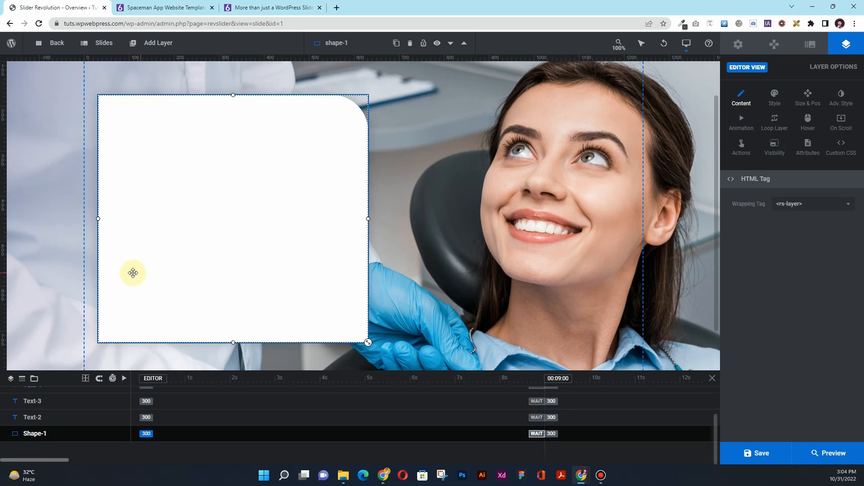
{"action": "left_click", "coordinate": [459, 219]}
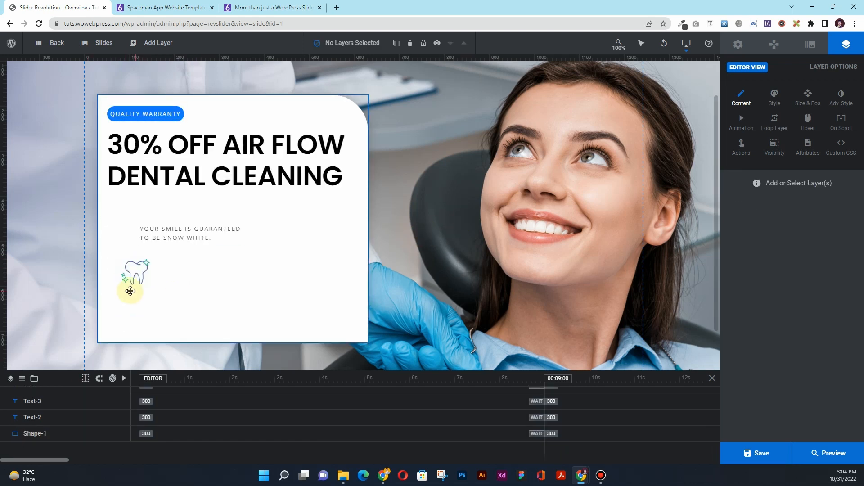
Step: Crop the sparkling tooth icon to about 75 × 70 pixels in the media library and save it
{"action": "left_click", "coordinate": [130, 269]}
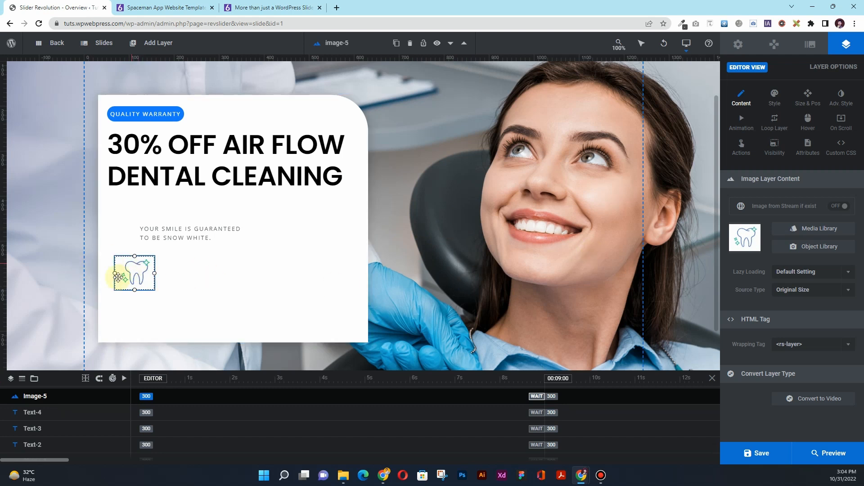
{"action": "left_click", "coordinate": [811, 231]}
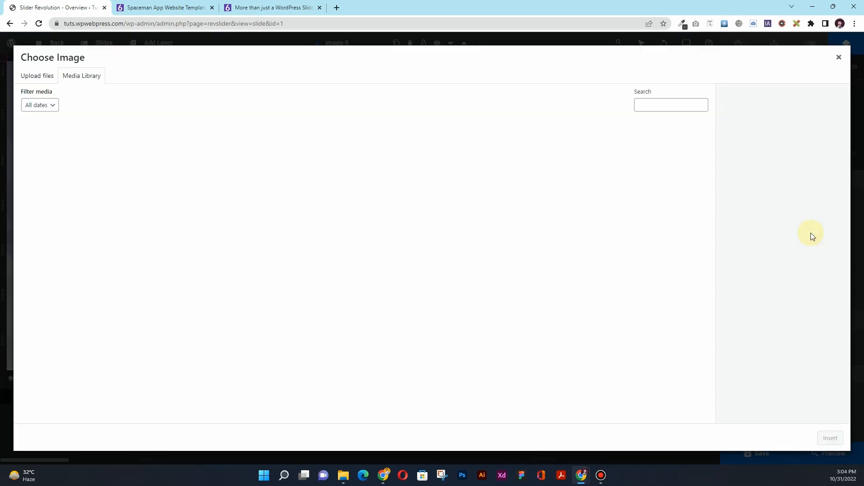
{"action": "left_click", "coordinate": [115, 162]}
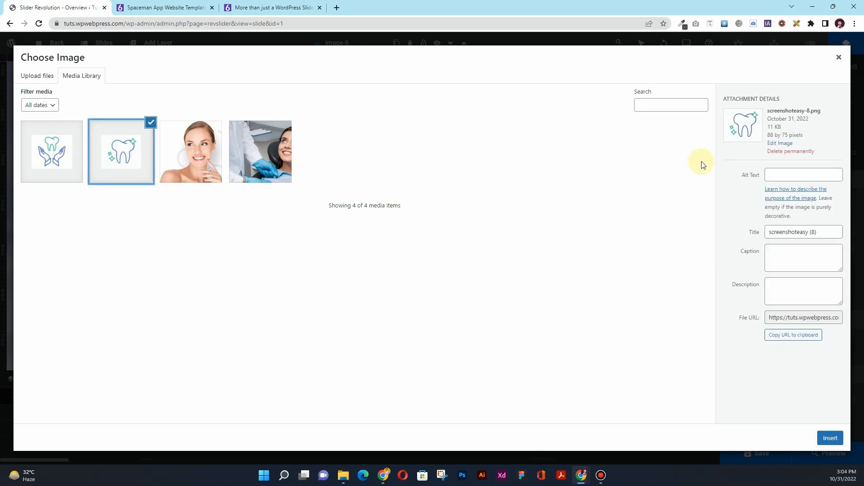
{"action": "left_click", "coordinate": [774, 143]}
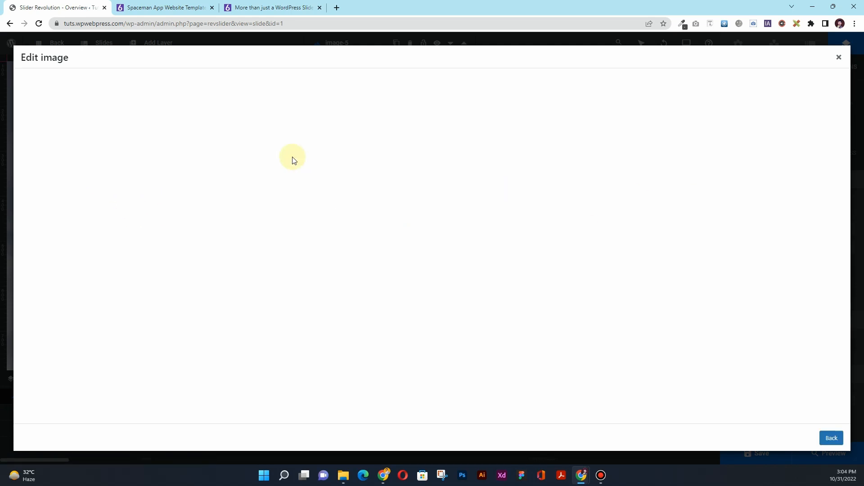
{"action": "left_click", "coordinate": [47, 86]}
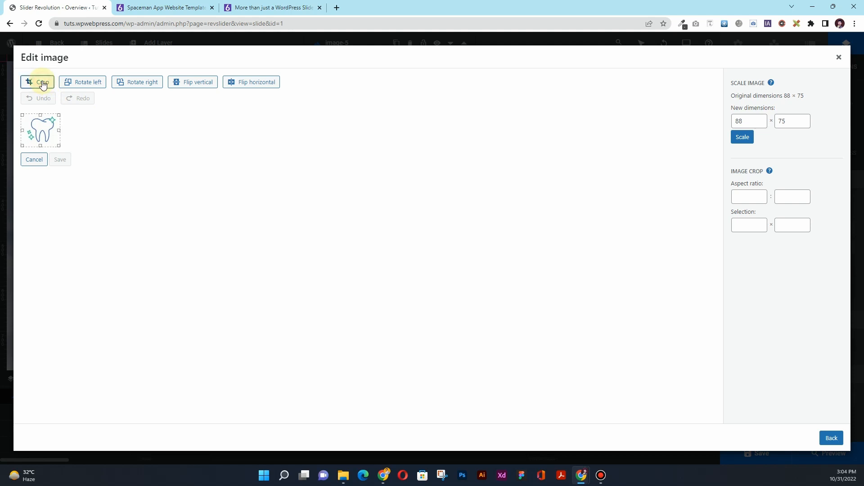
{"action": "left_click_drag", "start_coordinate": [22, 131], "coordinate": [24, 132]}
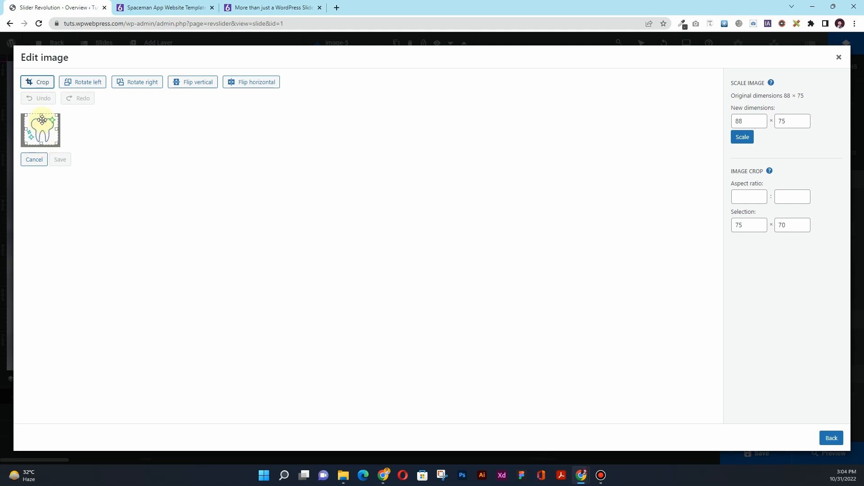
{"action": "left_click", "coordinate": [41, 86]}
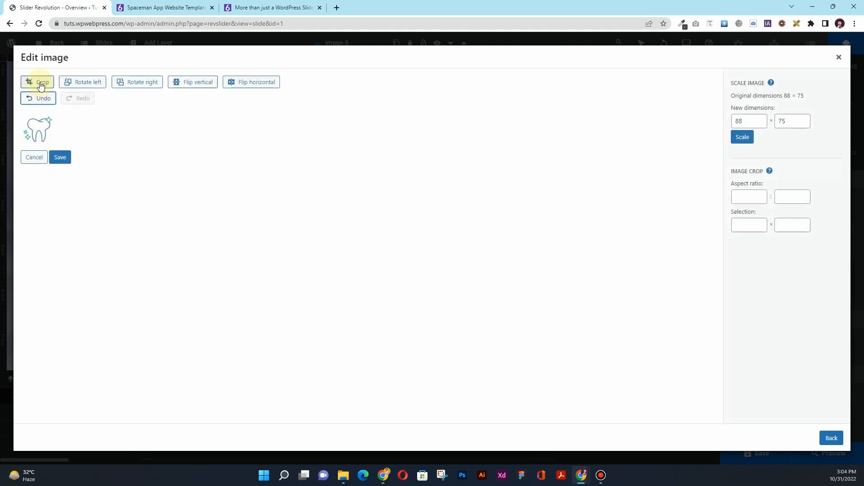
{"action": "left_click", "coordinate": [61, 160]}
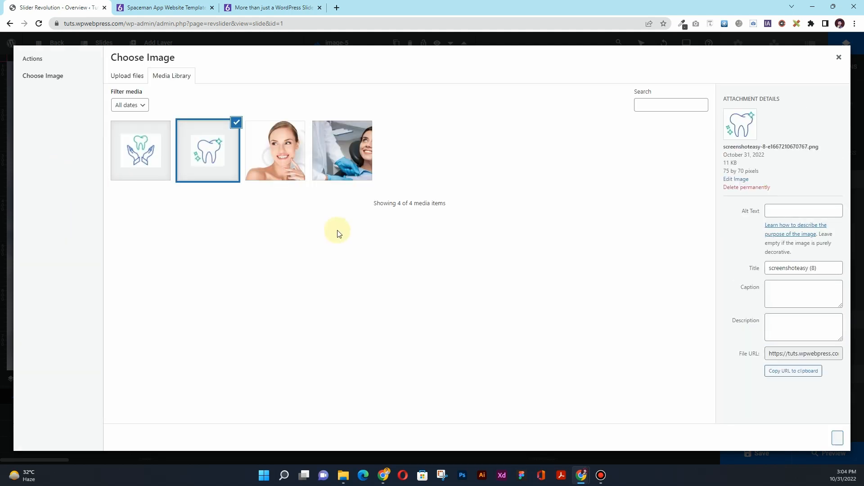
Step: Crop the sides of the hands-holding-tooth icon to about 74 × 75 pixels and save it
{"action": "left_click", "coordinate": [148, 159]}
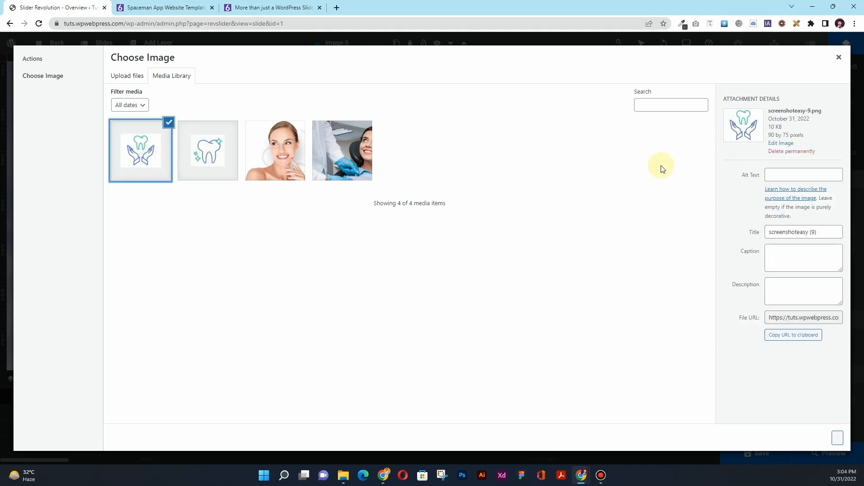
{"action": "left_click", "coordinate": [782, 142]}
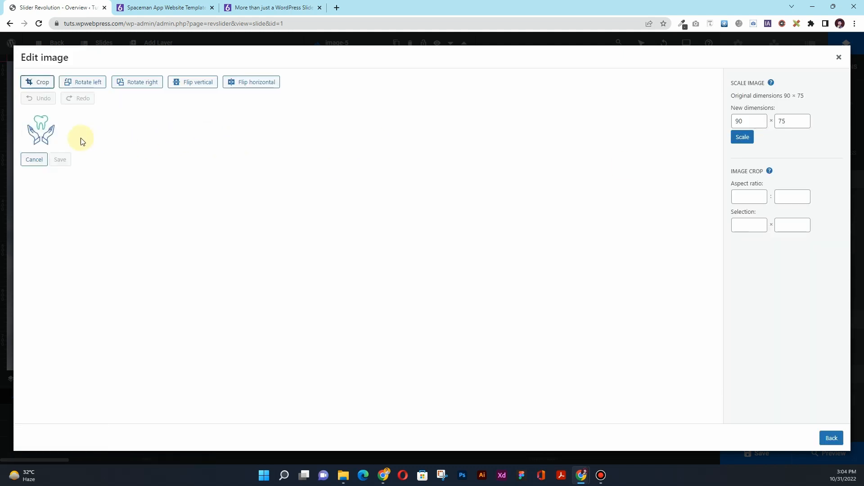
{"action": "left_click", "coordinate": [42, 75]}
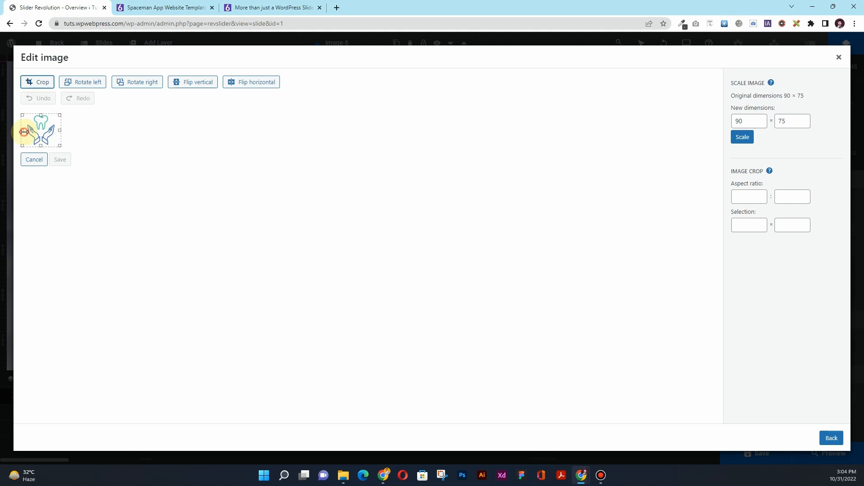
{"action": "left_click_drag", "start_coordinate": [24, 132], "coordinate": [57, 130]}
{"action": "left_click", "coordinate": [40, 82]}
{"action": "left_click", "coordinate": [64, 161]}
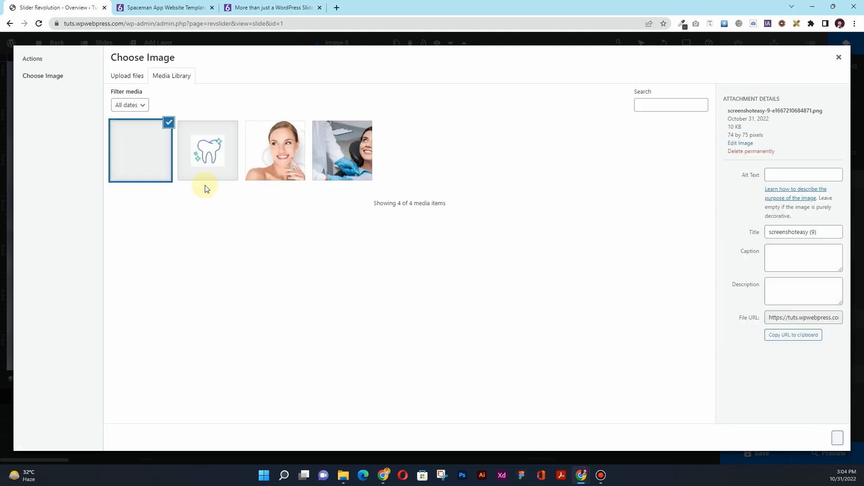
Step: Leave the media library and delete the old tooth icon layer below the tagline
{"action": "left_click", "coordinate": [210, 147]}
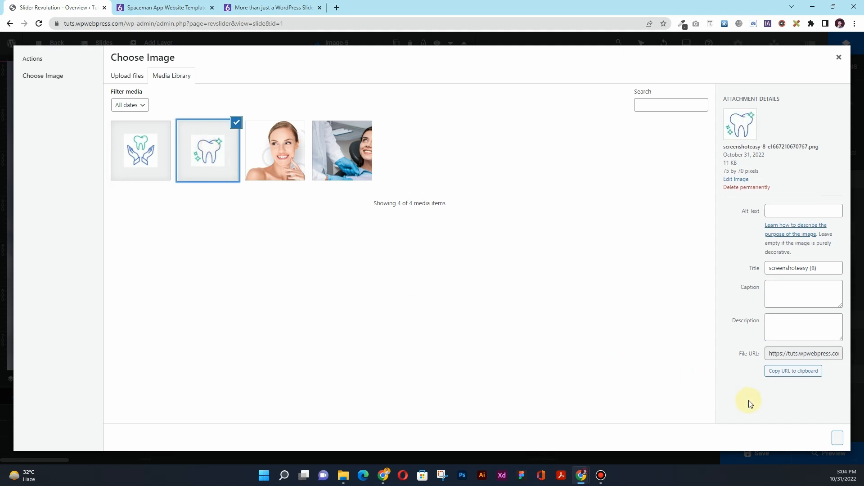
{"action": "left_click", "coordinate": [839, 58]}
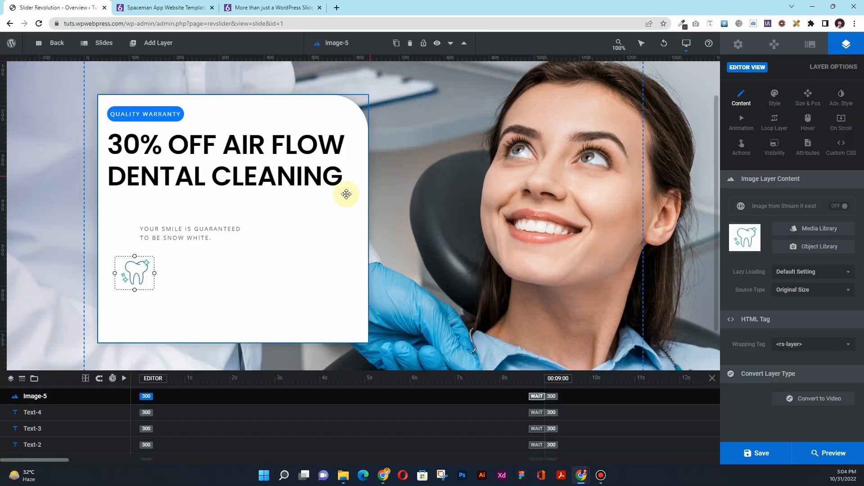
{"action": "left_click", "coordinate": [130, 269]}
{"action": "key", "text": "Delete"}
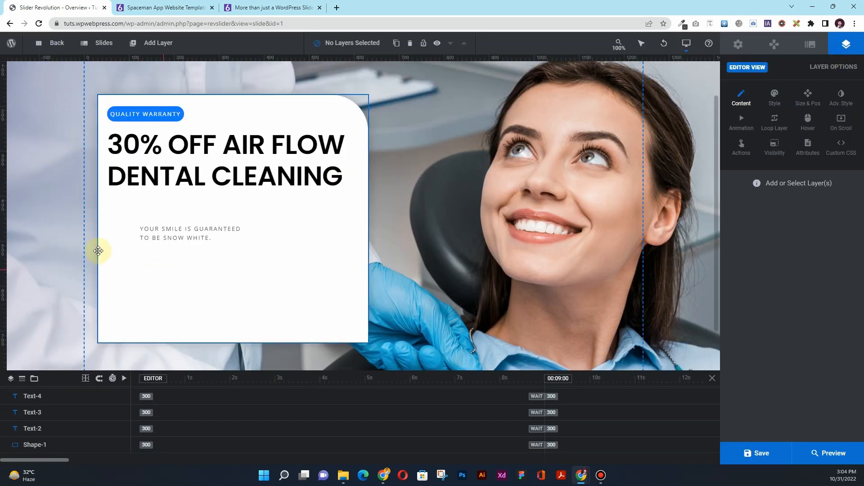
Step: Add the cropped sparkling tooth icon as a new image layer and place it beside the tagline at about X 42, Y 454
{"action": "mouse_move", "coordinate": [145, 43]}
{"action": "mouse_move", "coordinate": [149, 74]}
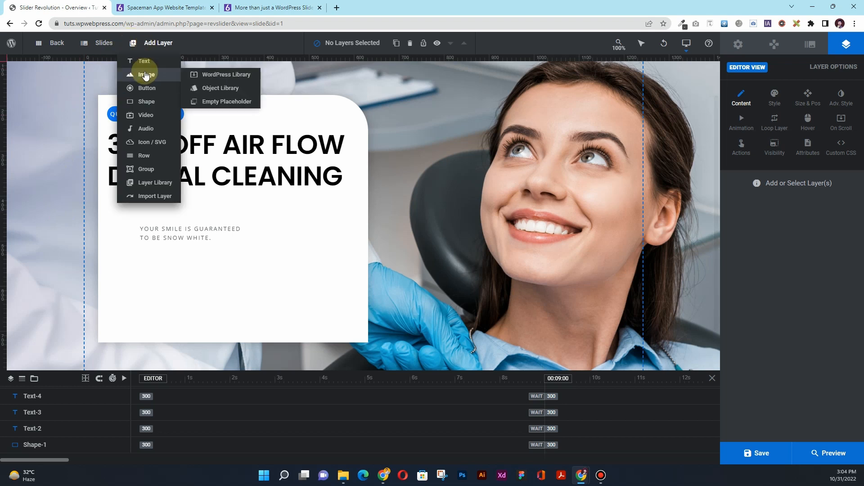
{"action": "left_click", "coordinate": [225, 75]}
{"action": "left_click", "coordinate": [132, 150]}
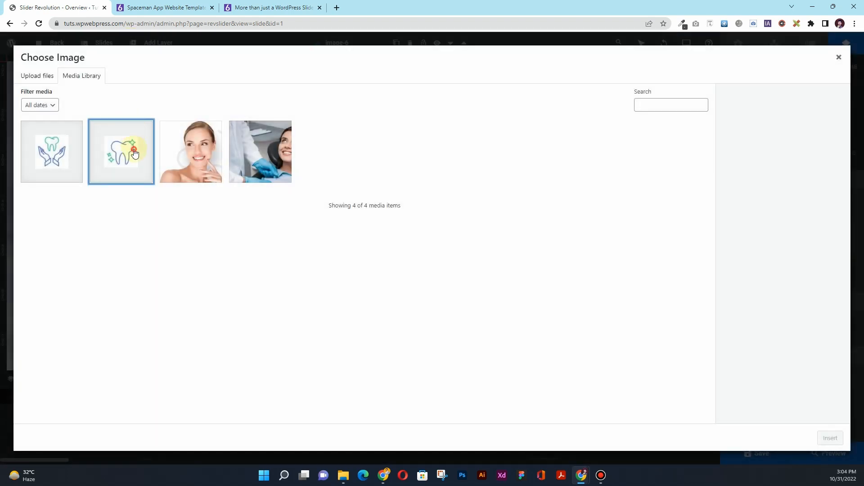
{"action": "left_click", "coordinate": [828, 436]}
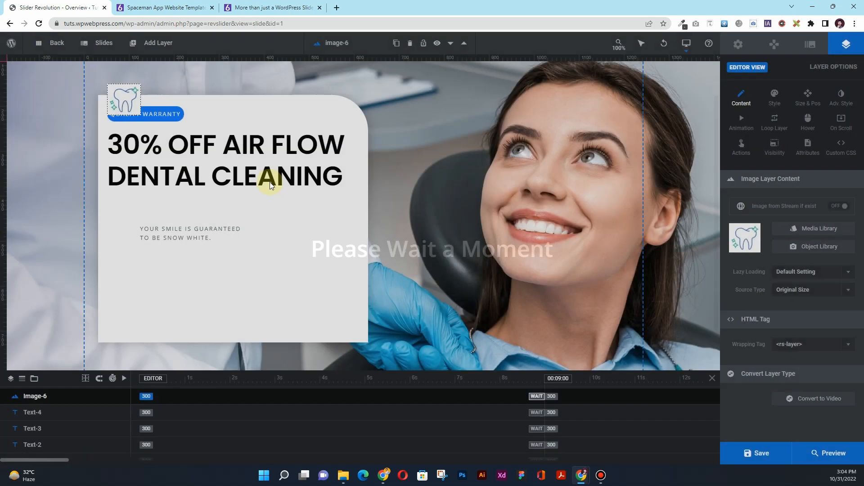
{"action": "left_click_drag", "start_coordinate": [129, 100], "coordinate": [125, 241]}
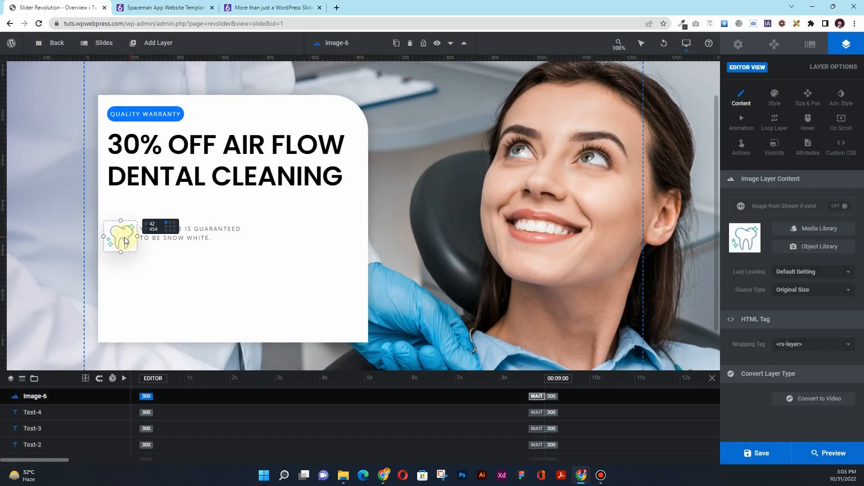
{"action": "left_click", "coordinate": [174, 276]}
Step: Move the "snow white" tagline down to about X 124, Y 495, leaving room for a headline above it
{"action": "left_click", "coordinate": [208, 232]}
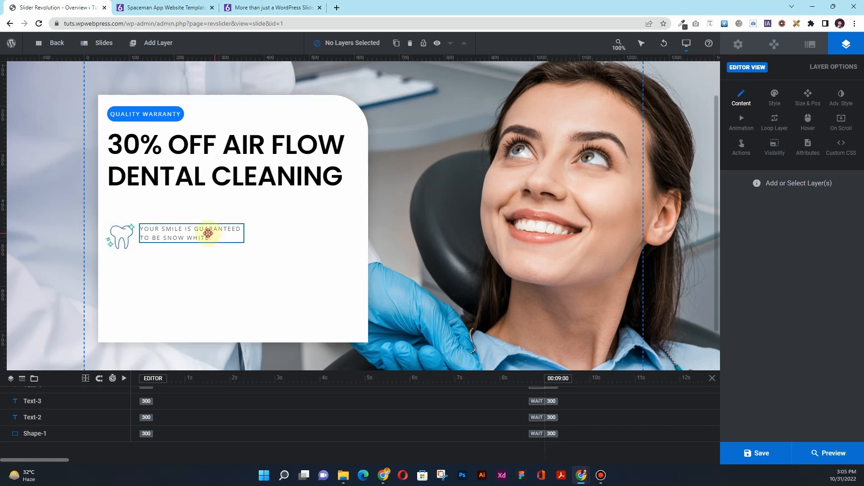
{"action": "left_click_drag", "start_coordinate": [187, 238], "coordinate": [189, 256]}
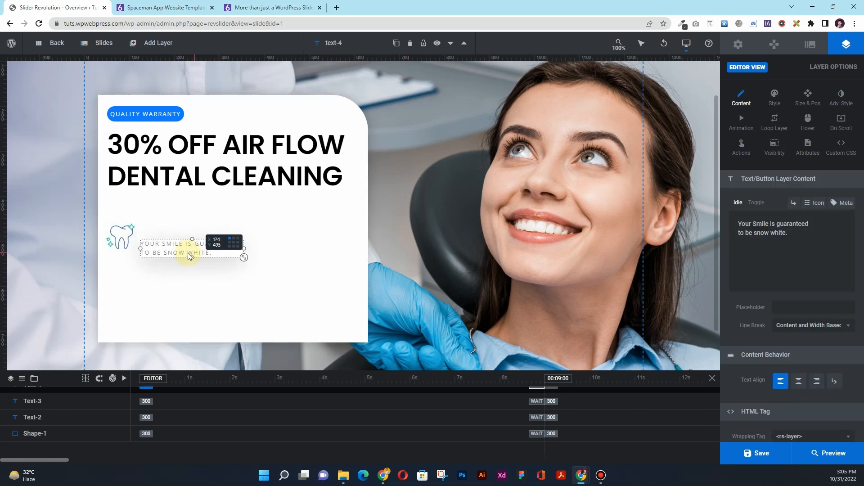
{"action": "left_click", "coordinate": [411, 245]}
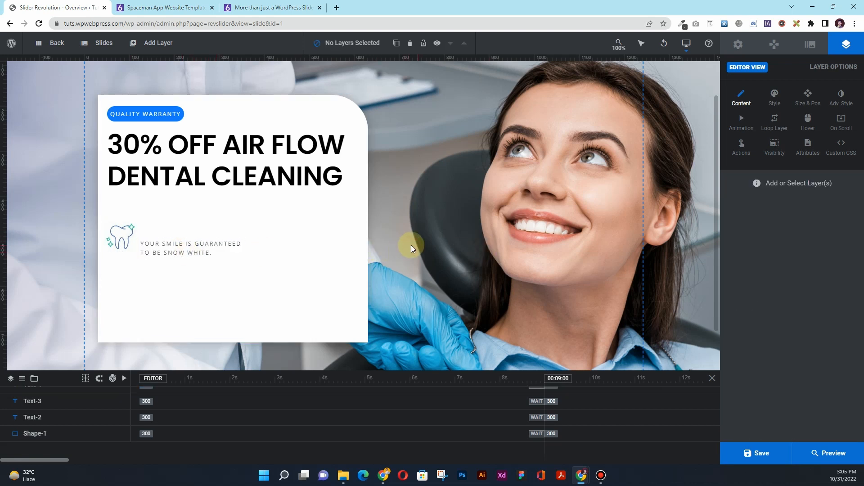
Step: Add a headline text layer in the 36px Roboto quick style and place it above the tagline, beside the tooth icon
{"action": "mouse_move", "coordinate": [141, 42]}
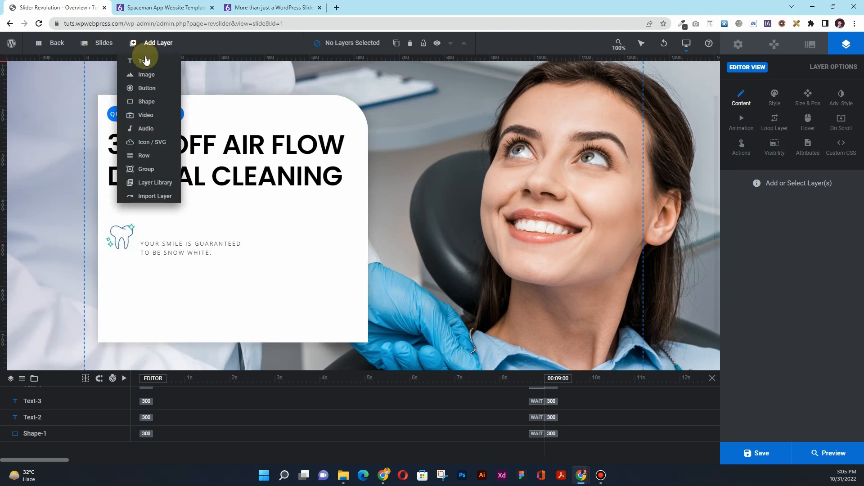
{"action": "mouse_move", "coordinate": [152, 62]}
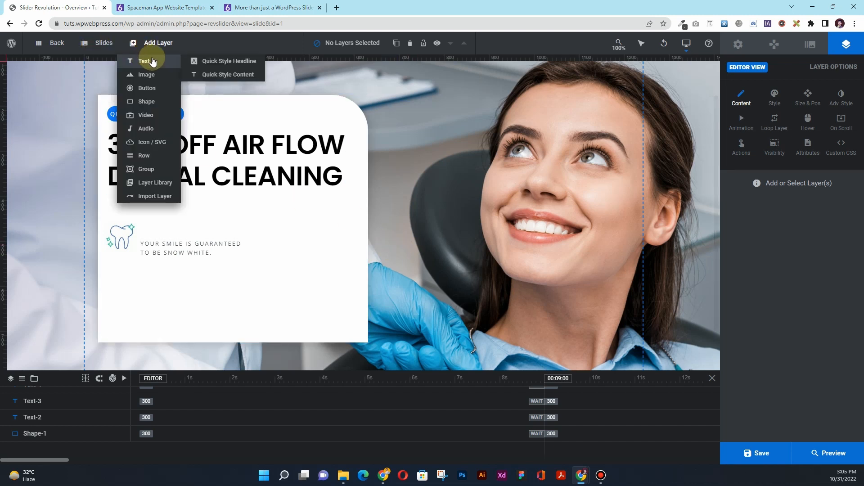
{"action": "left_click", "coordinate": [233, 63]}
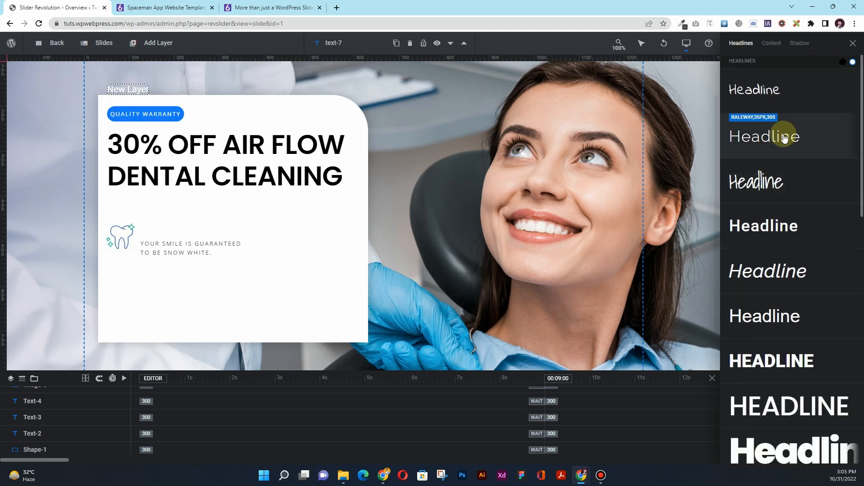
{"action": "left_click", "coordinate": [780, 233]}
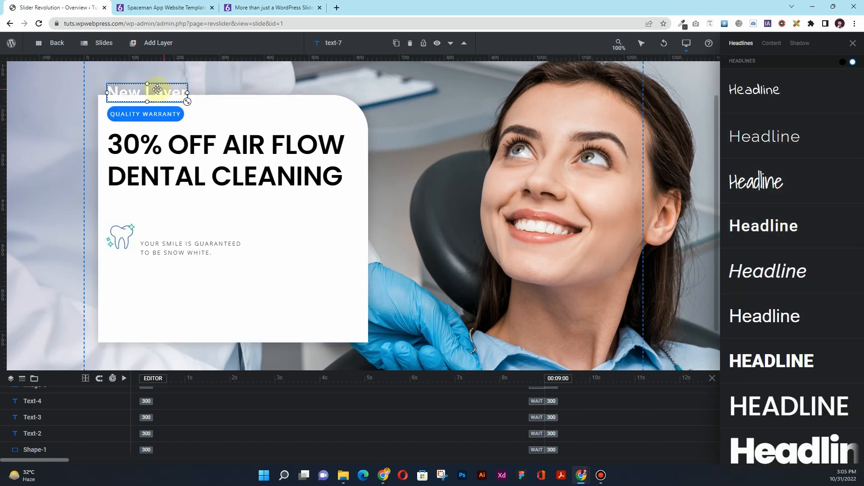
{"action": "left_click_drag", "start_coordinate": [154, 88], "coordinate": [202, 223]}
{"action": "left_click", "coordinate": [852, 43]}
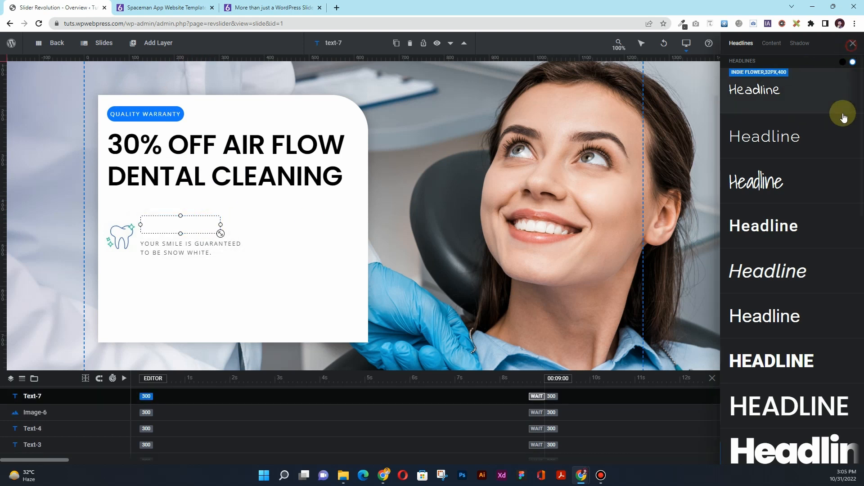
Step: Change the new headline's text to "100% efficiency" and show its style options
{"action": "left_click", "coordinate": [778, 224]}
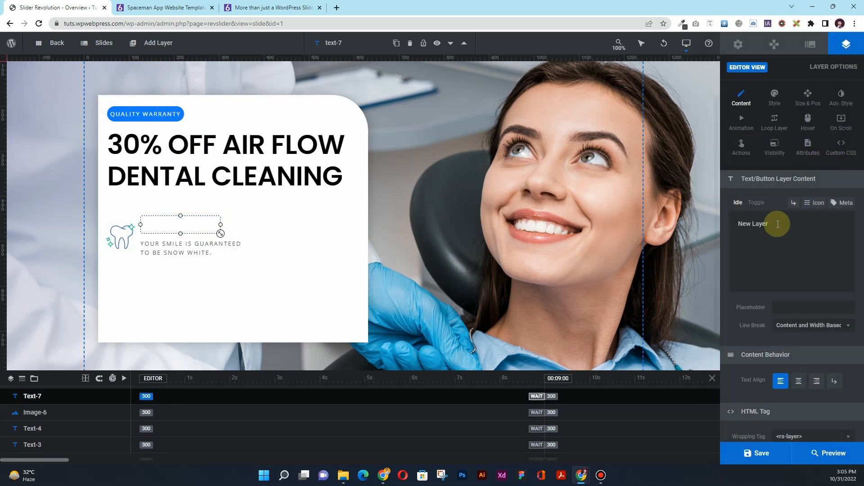
{"action": "key", "text": "ctrl+a"}
{"action": "type", "text": "100"}
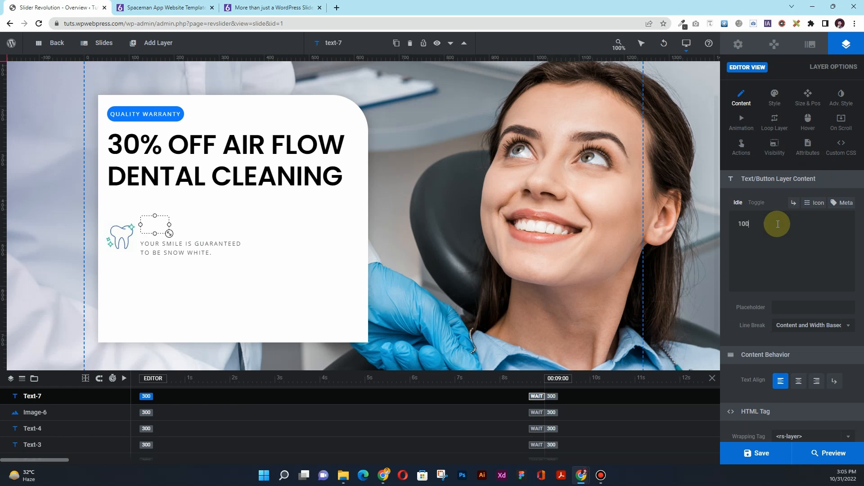
{"action": "type", "text": "% effici"}
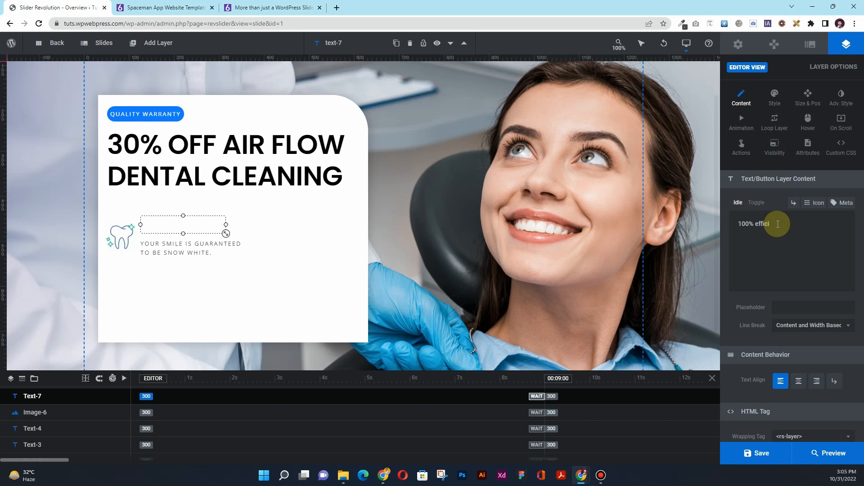
{"action": "type", "text": "ency"}
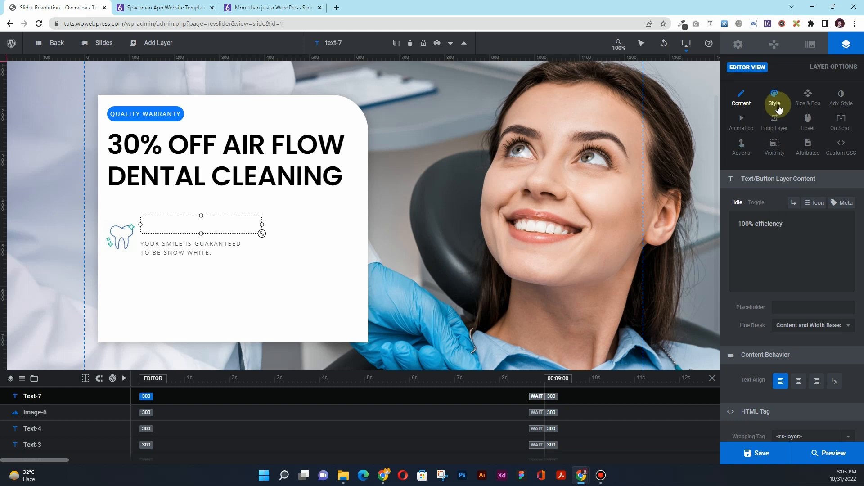
{"action": "left_click", "coordinate": [778, 107]}
{"action": "left_click", "coordinate": [778, 307]}
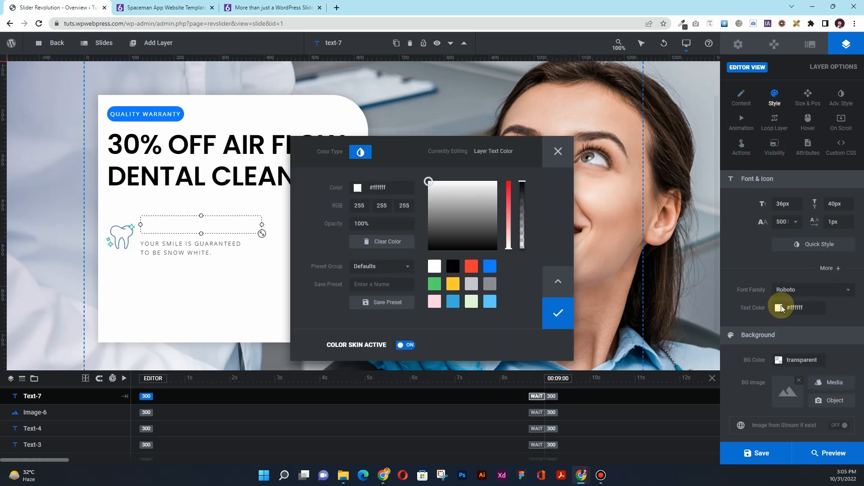
{"action": "left_click", "coordinate": [453, 267]}
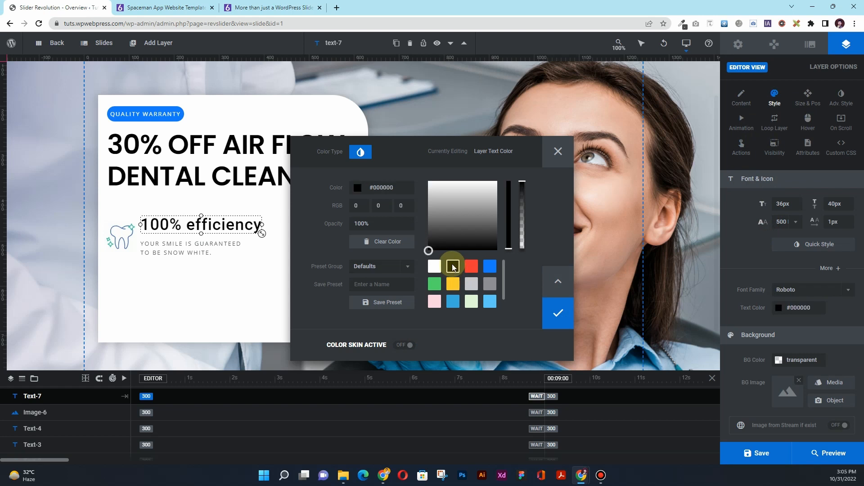
{"action": "left_click", "coordinate": [558, 151]}
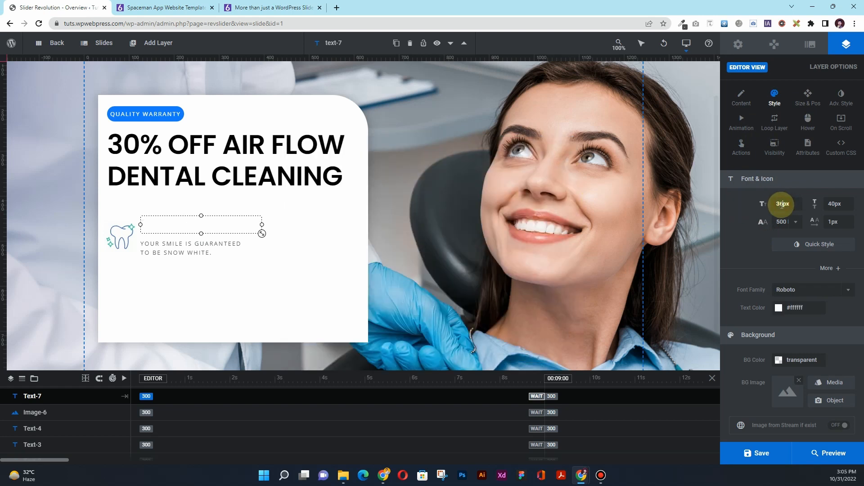
Step: Set the "100% efficiency" headline's font size to 24px and its text color to black (#000000)
{"action": "left_click_drag", "start_coordinate": [783, 203], "coordinate": [774, 204]}
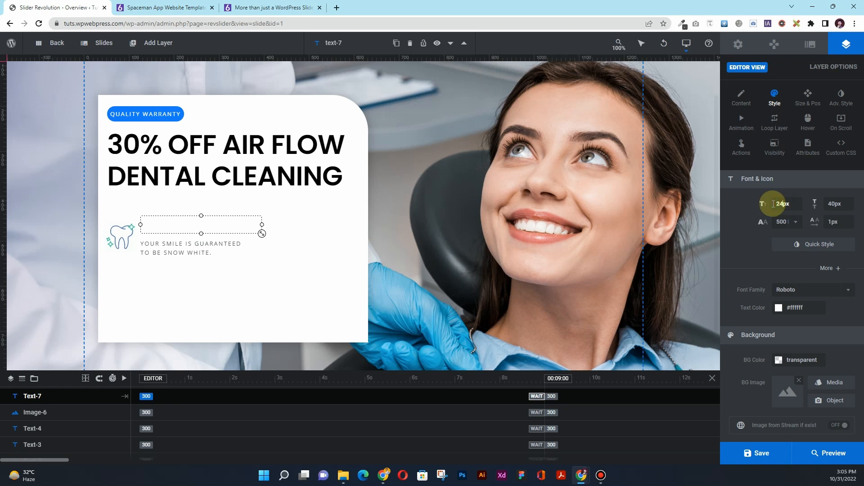
{"action": "left_click", "coordinate": [778, 307]}
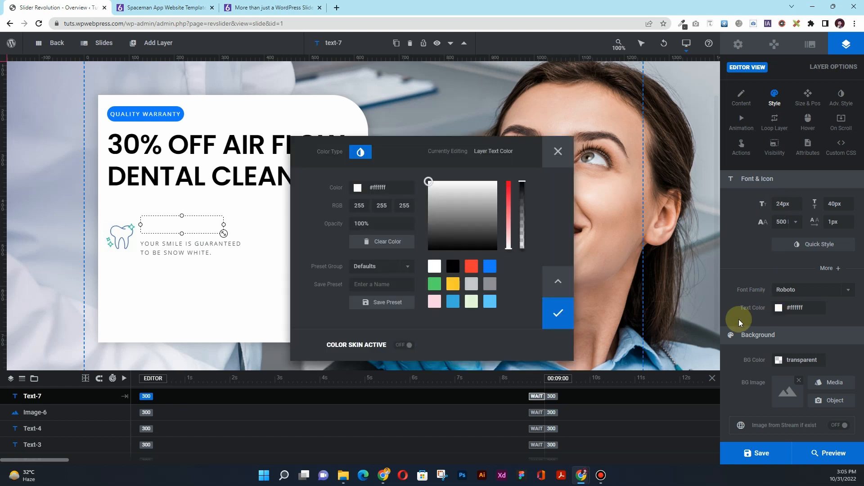
{"action": "left_click", "coordinate": [453, 266]}
{"action": "left_click", "coordinate": [560, 317]}
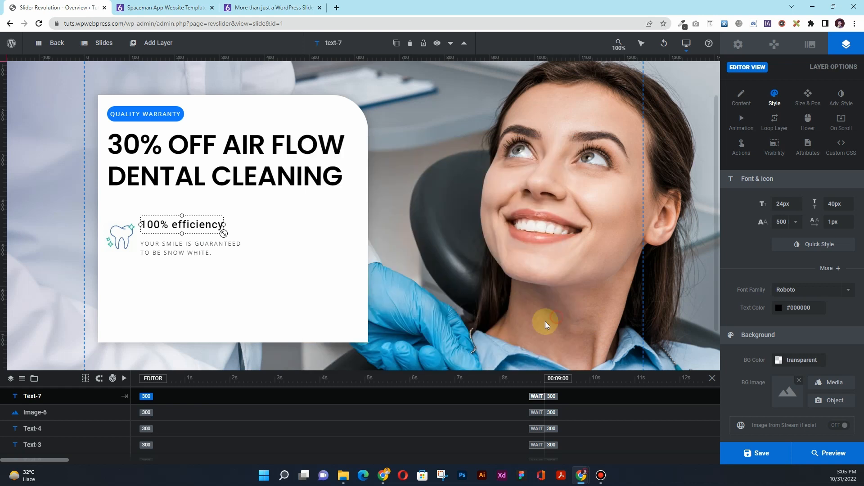
Step: Align the "100% efficiency" headline with the tagline's left edge by setting its X position to 124px
{"action": "left_click_drag", "start_coordinate": [192, 226], "coordinate": [192, 230]}
{"action": "left_click", "coordinate": [193, 251]}
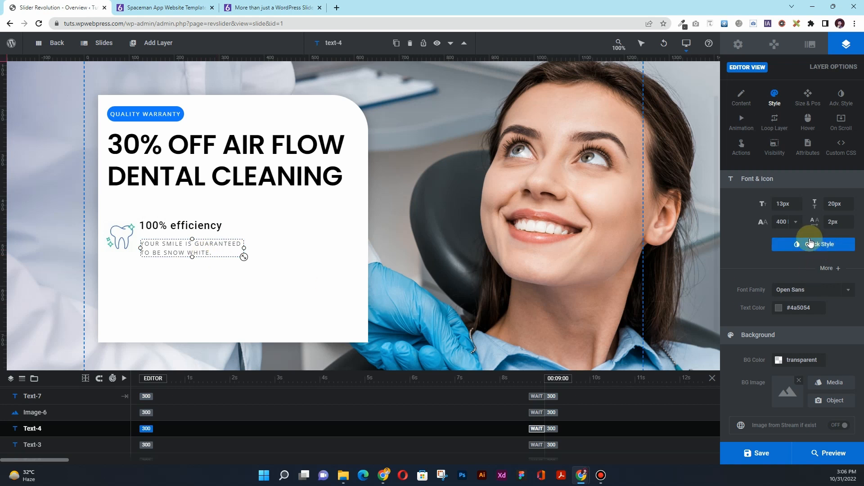
{"action": "left_click", "coordinate": [808, 104]}
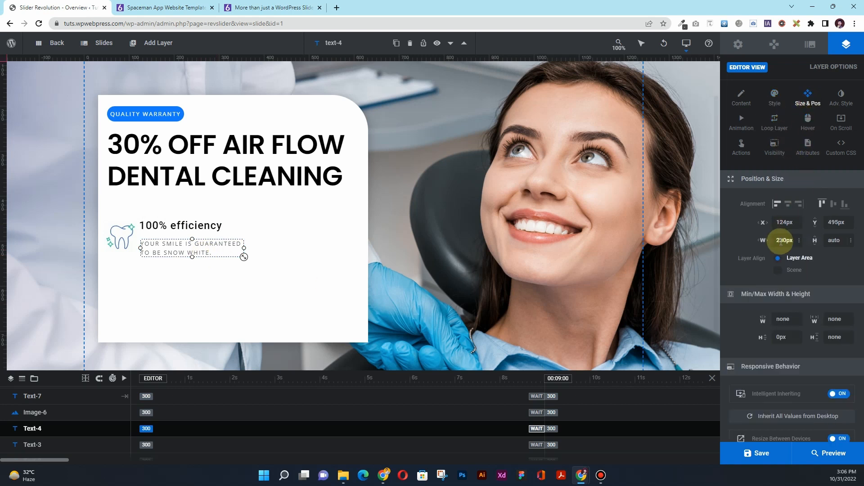
{"action": "left_click", "coordinate": [216, 225]}
{"action": "left_click", "coordinate": [784, 223]}
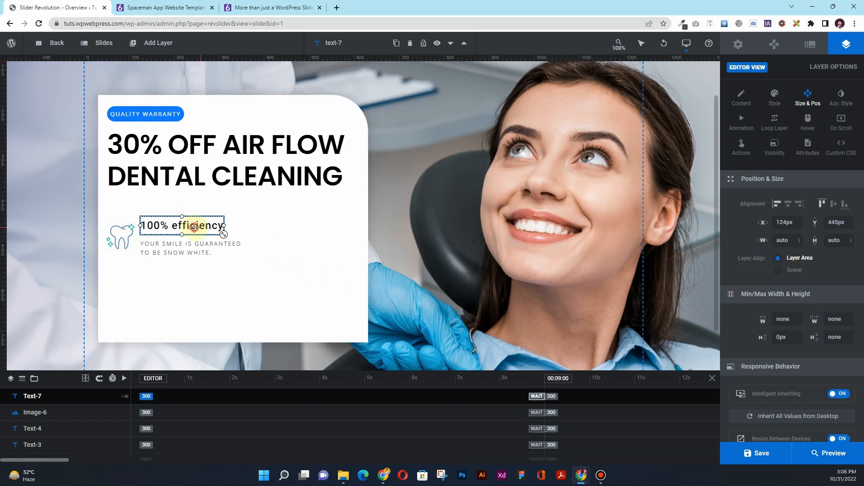
Step: Lower the "100% efficiency" headline to about Y 452px and nudge the tooth icon to about X 44px
{"action": "left_click_drag", "start_coordinate": [194, 227], "coordinate": [194, 230]}
{"action": "left_click", "coordinate": [126, 232]}
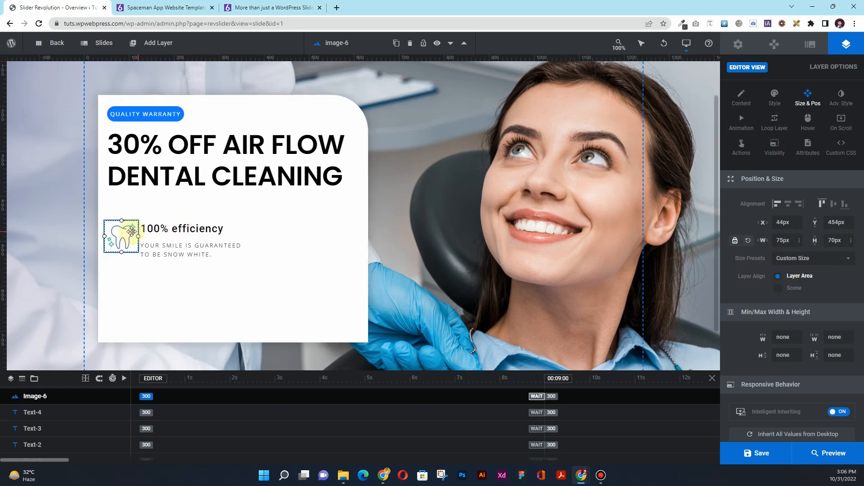
{"action": "left_click", "coordinate": [60, 240]}
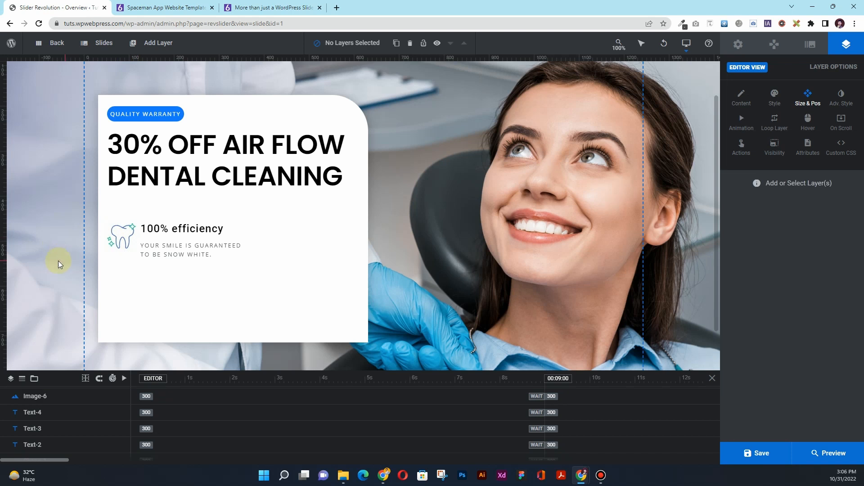
Step: Shift the "100% efficiency" headline and the tagline together slightly away from the tooth icon, to about X 127px
{"action": "left_click", "coordinate": [158, 228]}
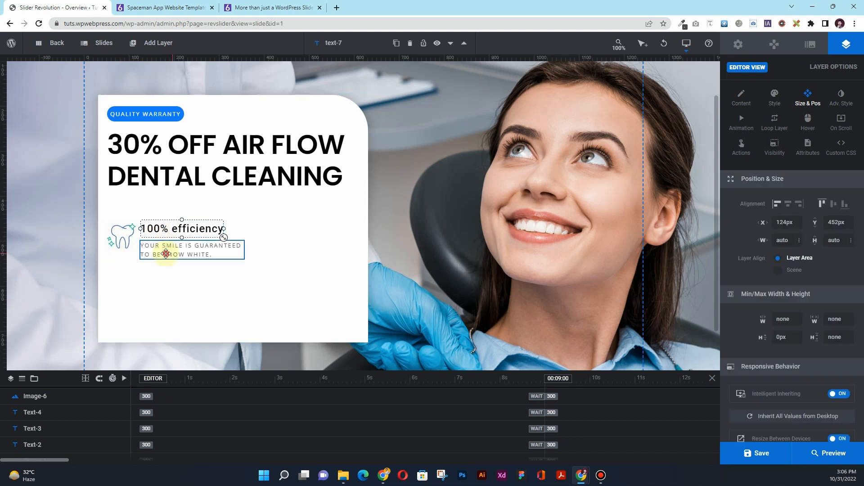
{"action": "left_click", "coordinate": [166, 254], "text": "shift"}
{"action": "key", "text": "Right"}
{"action": "key", "text": "Right"}
{"action": "key", "text": "Right"}
{"action": "key", "text": "Right"}
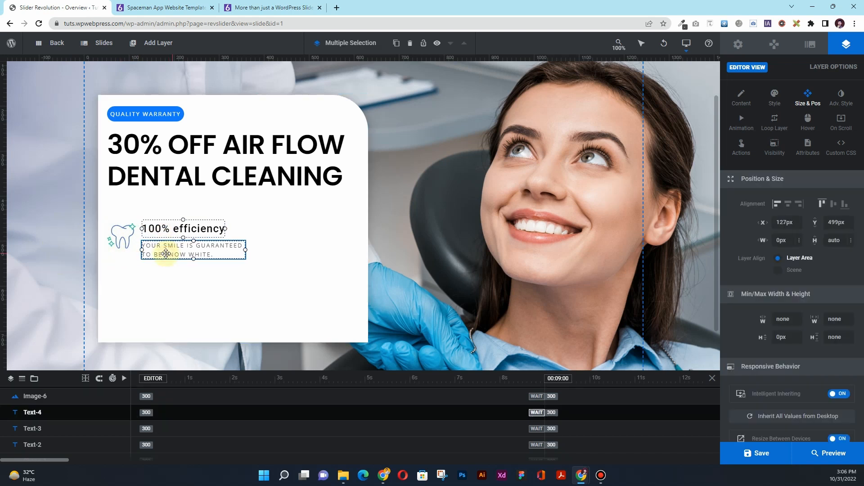
{"action": "left_click", "coordinate": [62, 262]}
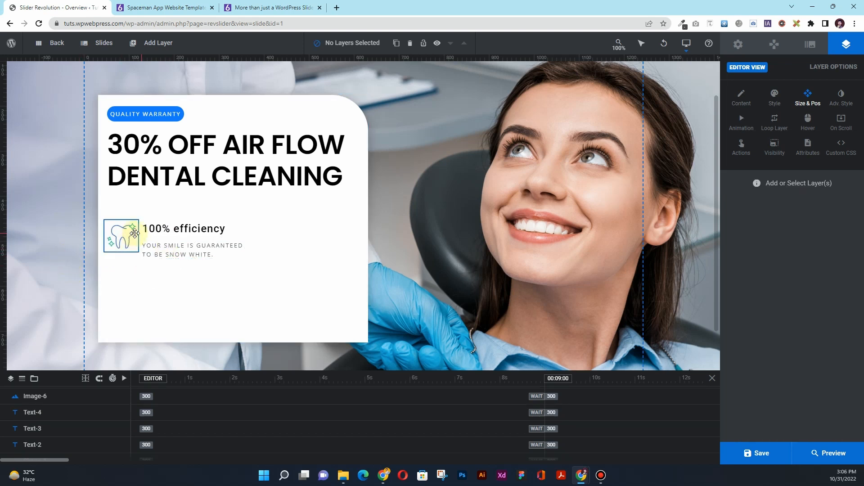
Step: Duplicate the tooth icon, "100% efficiency" headline and tagline together as a second feature block
{"action": "left_click", "coordinate": [134, 233]}
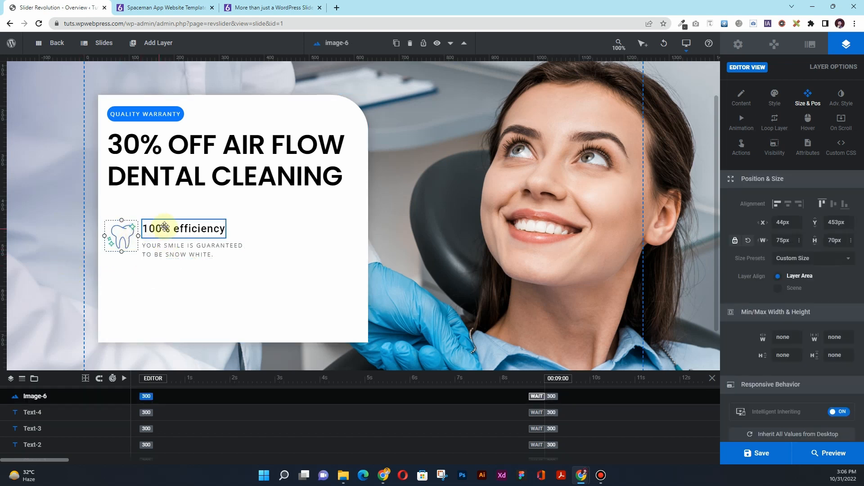
{"action": "left_click", "coordinate": [166, 226], "text": "shift"}
{"action": "left_click", "coordinate": [167, 256], "text": "shift"}
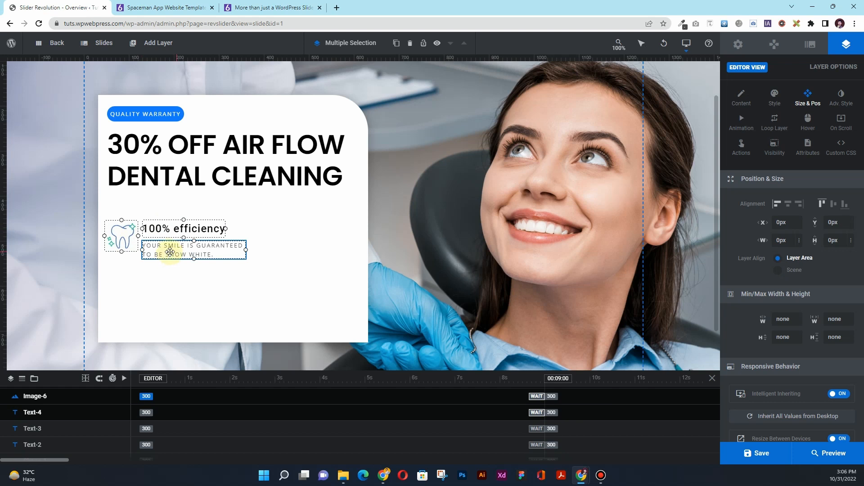
{"action": "right_click", "coordinate": [169, 251]}
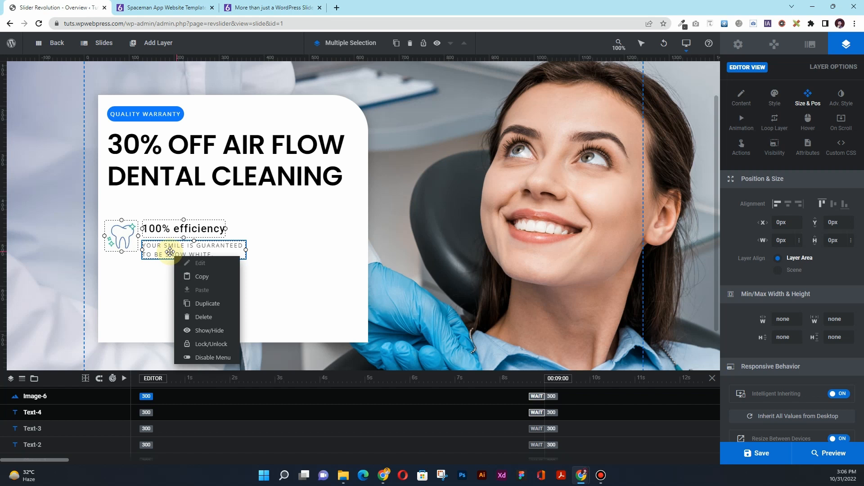
{"action": "left_click", "coordinate": [220, 310]}
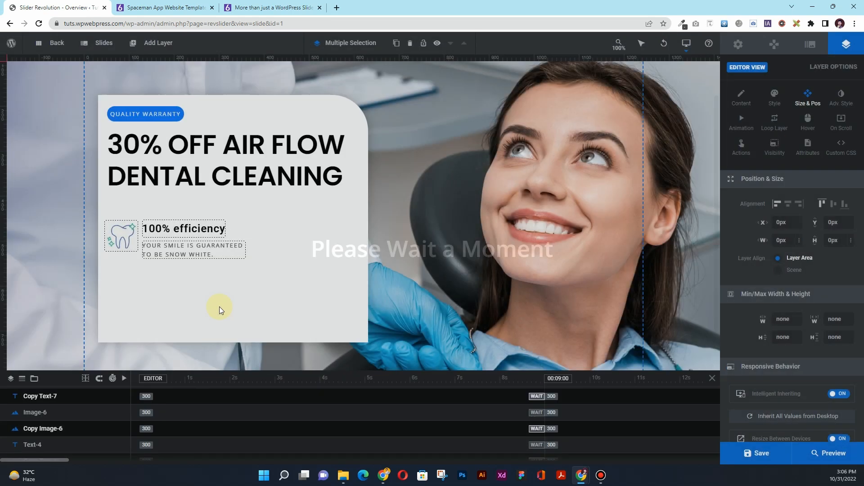
Step: Move the duplicated feature block straight down below the original block, to about Y 604px
{"action": "key", "text": "Down"}
{"action": "key", "text": "Down"}
{"action": "key", "text": "Down"}
{"action": "key", "text": "Down"}
{"action": "key", "text": "Down"}
{"action": "key", "text": "Down"}
{"action": "key", "text": "Down"}
{"action": "key", "text": "Down"}
{"action": "key", "text": "Down"}
{"action": "key", "text": "Down"}
{"action": "key", "text": "Down"}
{"action": "key", "text": "Down"}
{"action": "key", "text": "Down"}
{"action": "key", "text": "Down"}
{"action": "key", "text": "Down"}
{"action": "key", "text": "Down"}
{"action": "key", "text": "Down"}
{"action": "key", "text": "Down"}
{"action": "key", "text": "Down"}
{"action": "key", "text": "Down"}
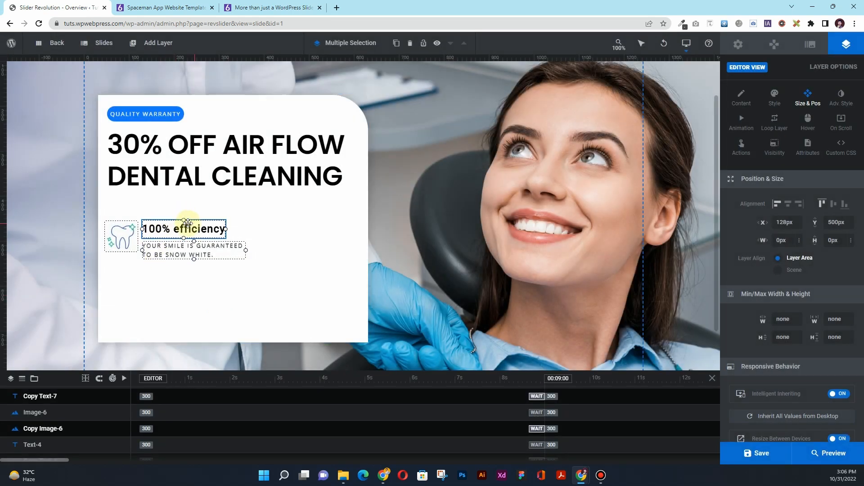
{"action": "key", "text": "Down"}
{"action": "key", "text": "Down"}
{"action": "key", "text": "Down"}
{"action": "key", "text": "Down"}
{"action": "key", "text": "Down"}
{"action": "key", "text": "Down"}
{"action": "key", "text": "Down"}
{"action": "key", "text": "Down"}
{"action": "key", "text": "Down"}
{"action": "key", "text": "Down"}
{"action": "key", "text": "Down"}
{"action": "key", "text": "Down"}
{"action": "key", "text": "Down"}
{"action": "key", "text": "Down"}
{"action": "key", "text": "Down"}
{"action": "key", "text": "Down"}
{"action": "key", "text": "Down"}
{"action": "key", "text": "Down"}
{"action": "key", "text": "Down"}
{"action": "key", "text": "Down"}
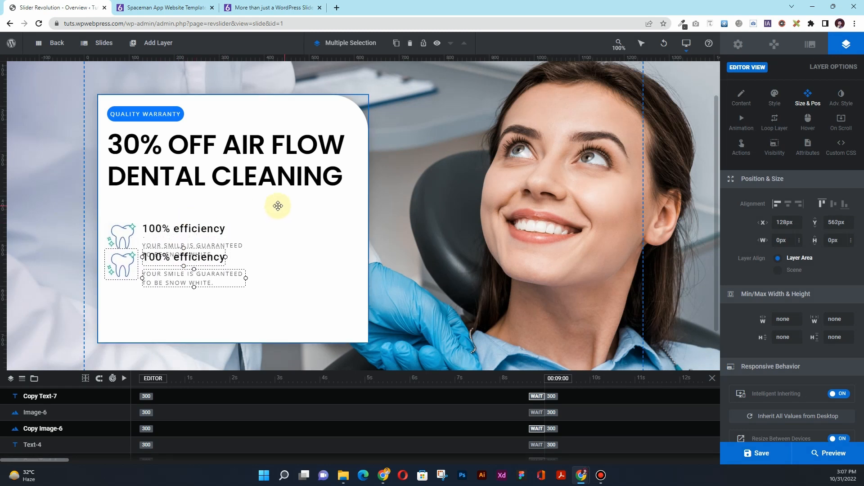
Step: Shift the duplicated feature block right toward the white card's right edge, to about X 379px
{"action": "key", "text": "Right"}
{"action": "key", "text": "Right"}
{"action": "key", "text": "Right"}
{"action": "key", "text": "Right"}
{"action": "key", "text": "Right"}
{"action": "key", "text": "Right"}
{"action": "key", "text": "Right"}
{"action": "key", "text": "Right"}
{"action": "key", "text": "Right"}
{"action": "key", "text": "Right"}
{"action": "key", "text": "Right"}
{"action": "key", "text": "Right"}
{"action": "key", "text": "Right"}
{"action": "key", "text": "Right"}
{"action": "key", "text": "Right"}
{"action": "key", "text": "Right"}
{"action": "key", "text": "Right"}
{"action": "key", "text": "Right"}
{"action": "key", "text": "Right"}
{"action": "key", "text": "Right"}
{"action": "key", "text": "Right"}
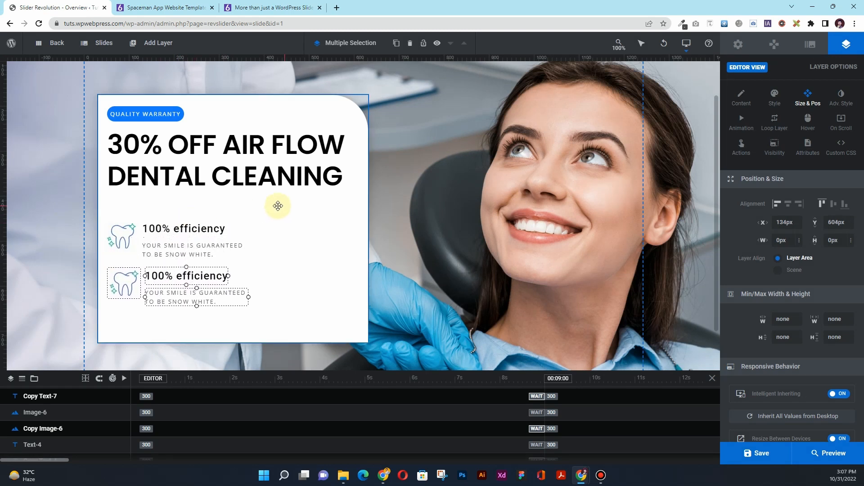
{"action": "key", "text": "Right"}
{"action": "key", "text": "Right"}
{"action": "key", "text": "Right"}
{"action": "key", "text": "Right"}
{"action": "key", "text": "Right"}
{"action": "key", "text": "Right"}
{"action": "key", "text": "Right"}
{"action": "key", "text": "Right"}
{"action": "key", "text": "Right"}
{"action": "key", "text": "Right"}
{"action": "key", "text": "Right"}
{"action": "key", "text": "Right"}
{"action": "key", "text": "Right"}
{"action": "key", "text": "Right"}
{"action": "key", "text": "Right"}
{"action": "key", "text": "Right"}
{"action": "key", "text": "Right"}
{"action": "key", "text": "Right"}
{"action": "key", "text": "Right"}
{"action": "key", "text": "Right"}
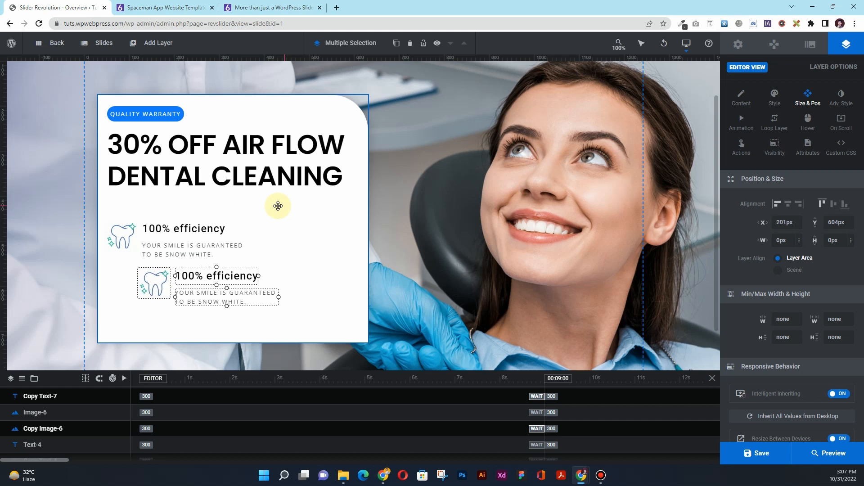
{"action": "key", "text": "Right"}
{"action": "key", "text": "Right"}
{"action": "key", "text": "Right"}
{"action": "key", "text": "Right"}
{"action": "key", "text": "Right"}
{"action": "key", "text": "Right"}
{"action": "key", "text": "Right"}
{"action": "key", "text": "Right"}
{"action": "key", "text": "Right"}
{"action": "key", "text": "Right"}
{"action": "key", "text": "Right"}
{"action": "key", "text": "Right"}
{"action": "key", "text": "Right"}
{"action": "key", "text": "Right"}
{"action": "key", "text": "Right"}
{"action": "key", "text": "Right"}
{"action": "key", "text": "Right"}
{"action": "key", "text": "Right"}
{"action": "key", "text": "Right"}
{"action": "key", "text": "Right"}
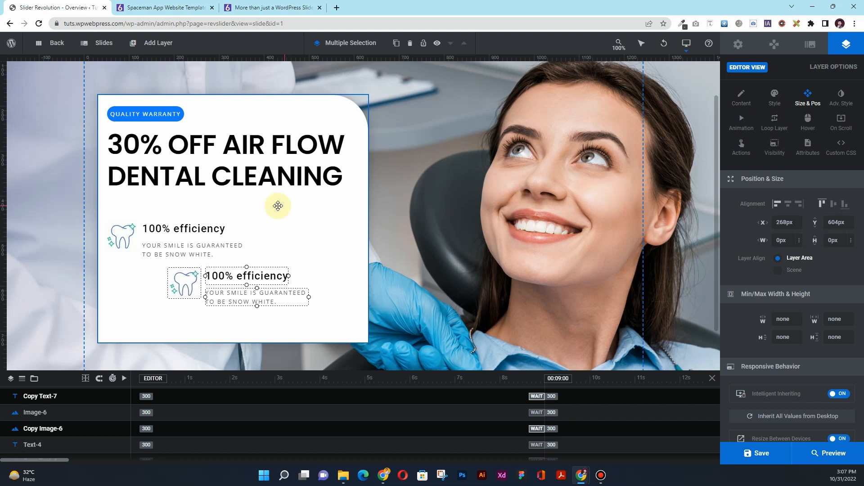
{"action": "key", "text": "Right"}
{"action": "key", "text": "Right"}
{"action": "key", "text": "Right"}
{"action": "key", "text": "Right"}
{"action": "key", "text": "Right"}
{"action": "key", "text": "Right"}
{"action": "key", "text": "Right"}
{"action": "key", "text": "Right"}
{"action": "key", "text": "Right"}
{"action": "key", "text": "Right"}
{"action": "key", "text": "Right"}
{"action": "key", "text": "Right"}
{"action": "key", "text": "Right"}
{"action": "key", "text": "Right"}
{"action": "key", "text": "Right"}
{"action": "key", "text": "Right"}
{"action": "key", "text": "Right"}
{"action": "key", "text": "Right"}
{"action": "key", "text": "Right"}
{"action": "key", "text": "Right"}
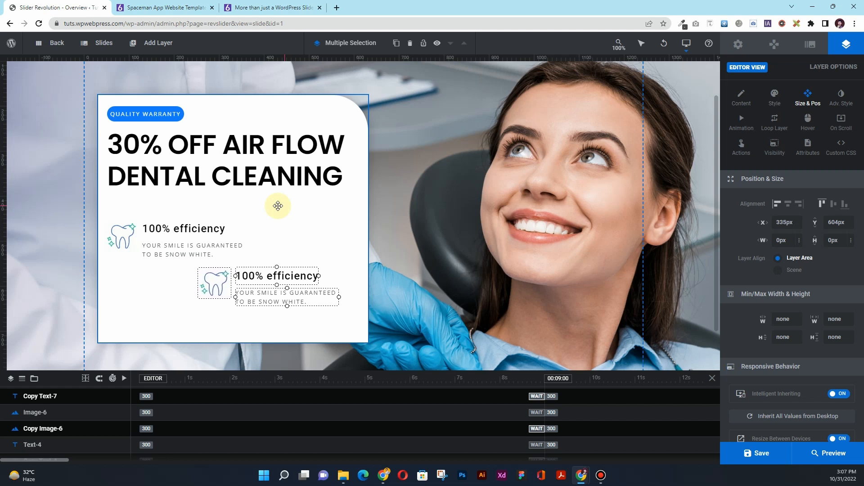
Step: Move the duplicated feature block up beside the original block, to about X 381px and Y 504px
{"action": "key", "text": "Up"}
{"action": "key", "text": "Up"}
{"action": "key", "text": "Up"}
{"action": "key", "text": "Up"}
{"action": "key", "text": "Up"}
{"action": "key", "text": "Up"}
{"action": "key", "text": "Up"}
{"action": "key", "text": "Up"}
{"action": "key", "text": "Up"}
{"action": "key", "text": "Up"}
{"action": "key", "text": "Up"}
{"action": "key", "text": "Up"}
{"action": "key", "text": "Up"}
{"action": "key", "text": "Up"}
{"action": "key", "text": "Up"}
{"action": "key", "text": "Up"}
{"action": "key", "text": "Up"}
{"action": "key", "text": "Up"}
{"action": "key", "text": "Up"}
{"action": "key", "text": "Up"}
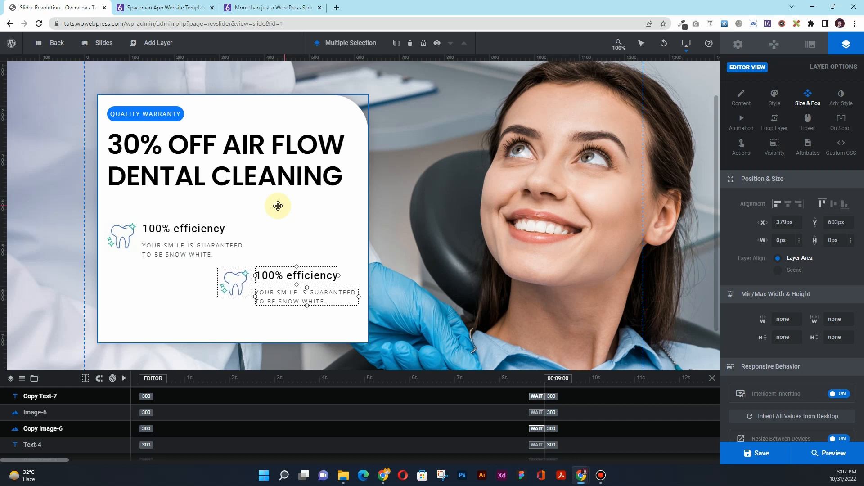
{"action": "key", "text": "Up"}
{"action": "key", "text": "Up"}
{"action": "key", "text": "Up"}
{"action": "key", "text": "Up"}
{"action": "key", "text": "Up"}
{"action": "key", "text": "Up"}
{"action": "key", "text": "Up"}
{"action": "key", "text": "Up"}
{"action": "key", "text": "Up"}
{"action": "key", "text": "Up"}
{"action": "key", "text": "Up"}
{"action": "key", "text": "Up"}
{"action": "key", "text": "Up"}
{"action": "key", "text": "Up"}
{"action": "key", "text": "Up"}
{"action": "key", "text": "Up"}
{"action": "key", "text": "Up"}
{"action": "key", "text": "Up"}
{"action": "key", "text": "Up"}
{"action": "key", "text": "Up"}
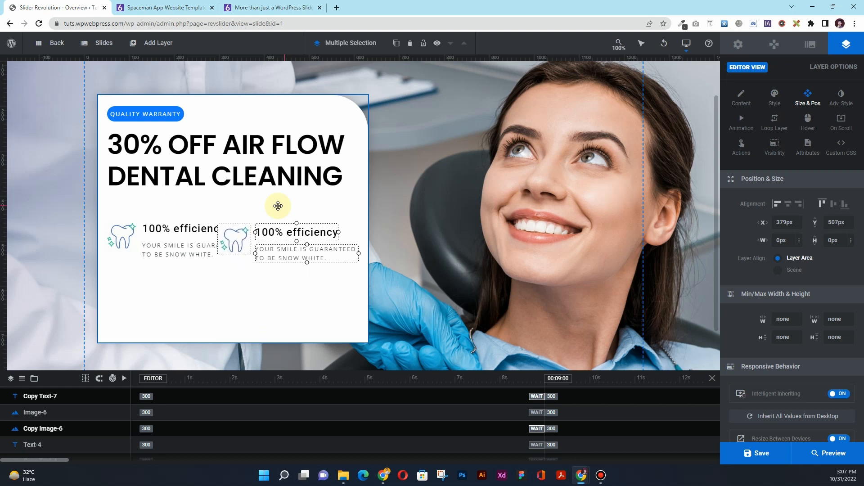
{"action": "key", "text": "Up"}
{"action": "key", "text": "Right"}
{"action": "key", "text": "Right"}
{"action": "key", "text": "Up"}
{"action": "key", "text": "Up"}
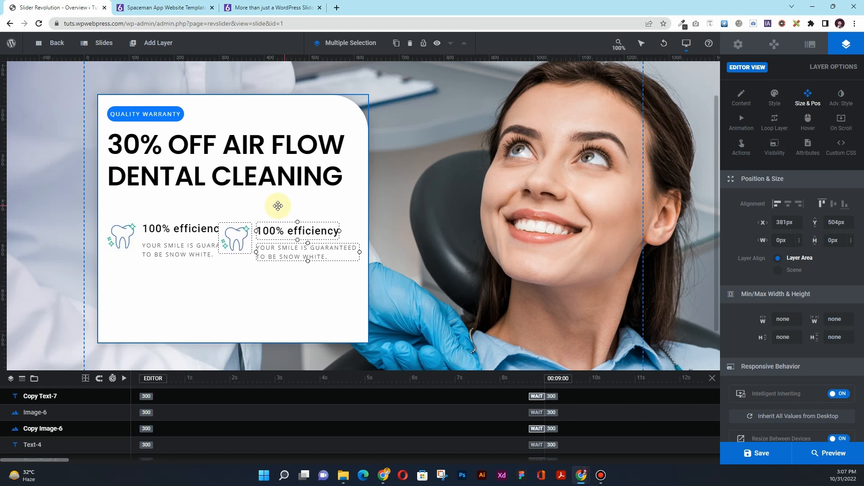
{"action": "left_click", "coordinate": [174, 279]}
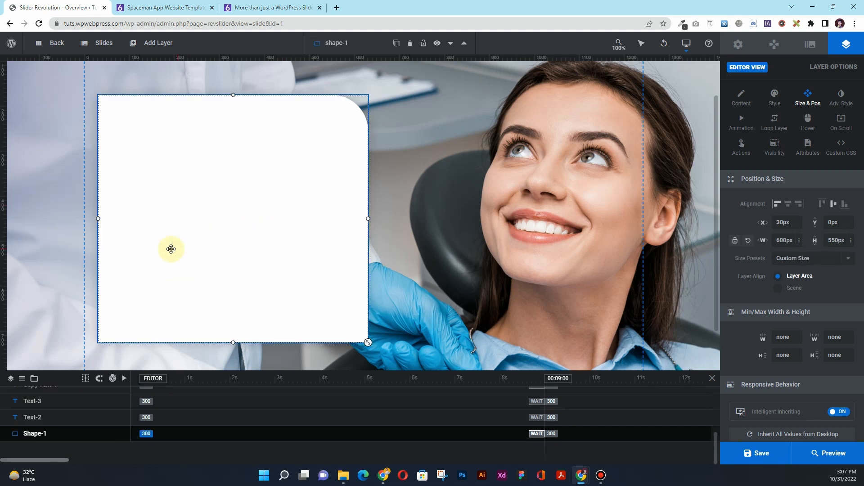
{"action": "left_click", "coordinate": [56, 251]}
Step: Set the font size of the first block's "100% efficiency" headline to 20px
{"action": "left_click", "coordinate": [163, 231]}
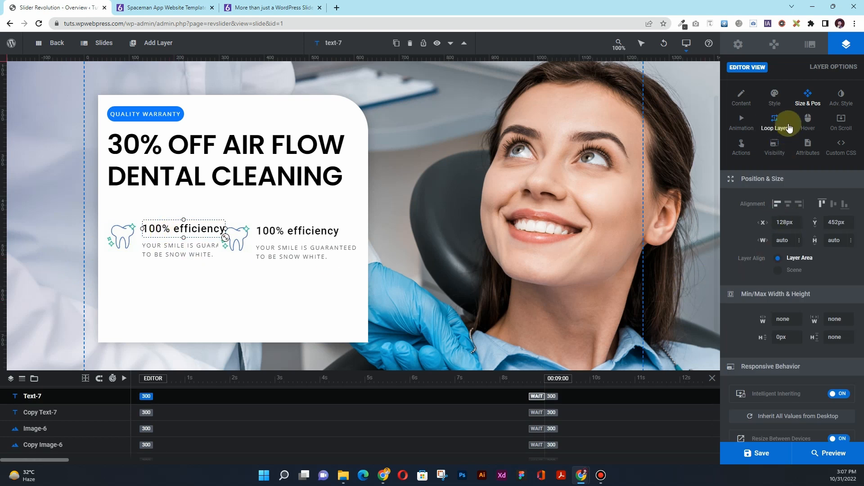
{"action": "left_click", "coordinate": [776, 98]}
{"action": "double_click", "coordinate": [783, 205]}
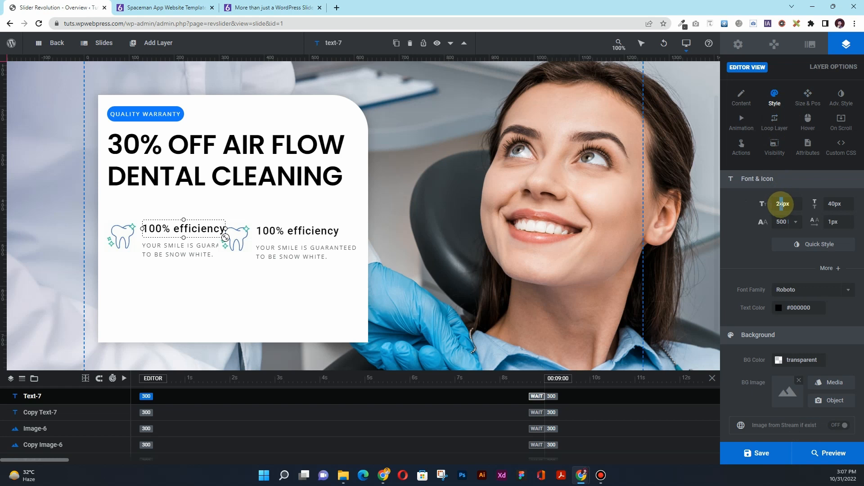
{"action": "type", "text": "0"}
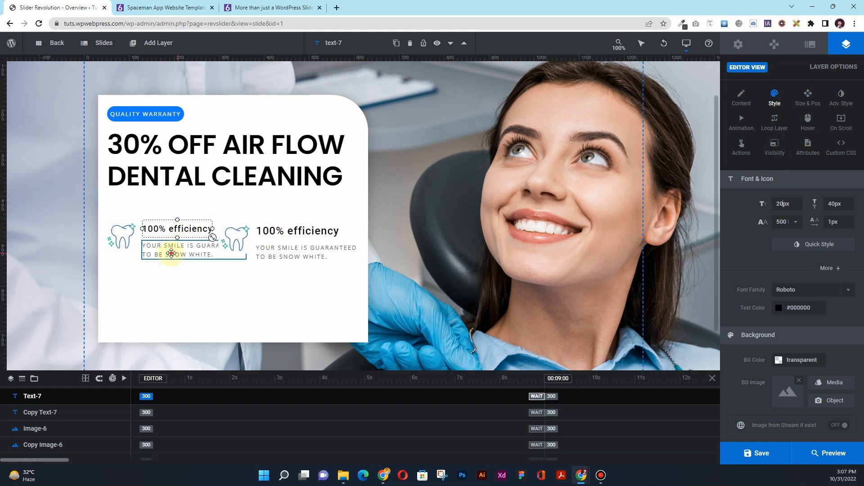
Step: Change the first block's tagline to the Poppins font at 12px
{"action": "left_click", "coordinate": [154, 255]}
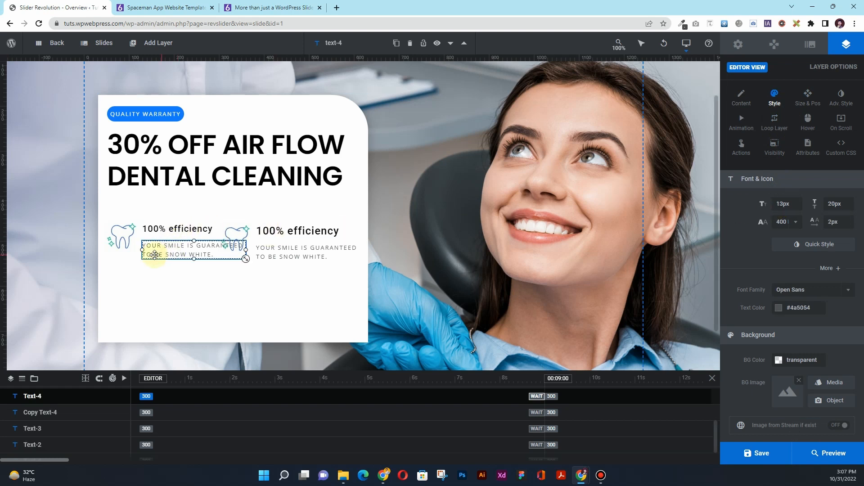
{"action": "left_click", "coordinate": [783, 204]}
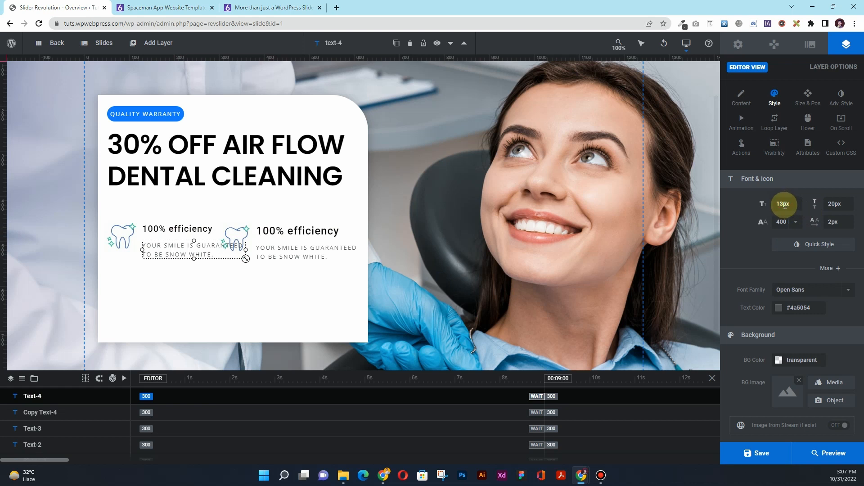
{"action": "left_click", "coordinate": [799, 295]}
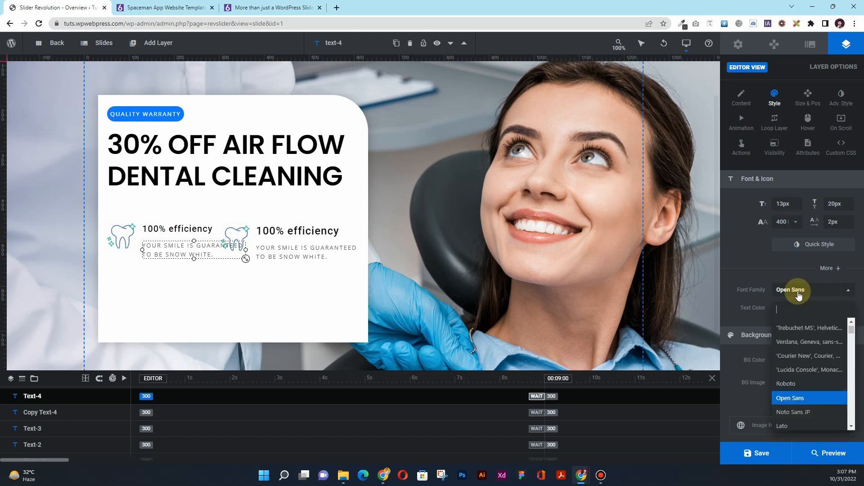
{"action": "type", "text": "pop"}
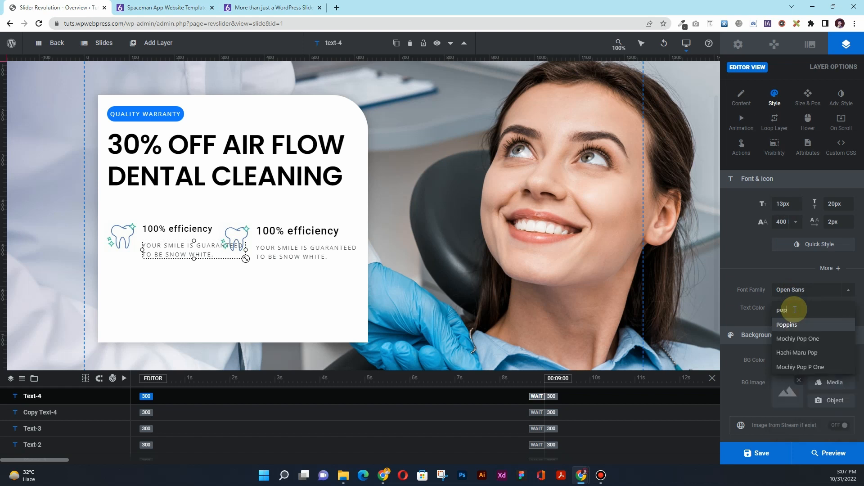
{"action": "left_click", "coordinate": [795, 325]}
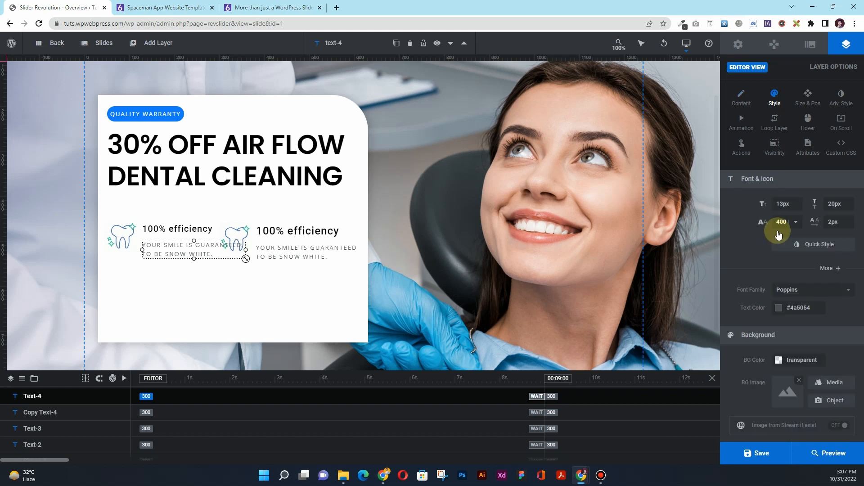
{"action": "scroll", "coordinate": [778, 290], "scroll_direction": "down", "scroll_amount": 1}
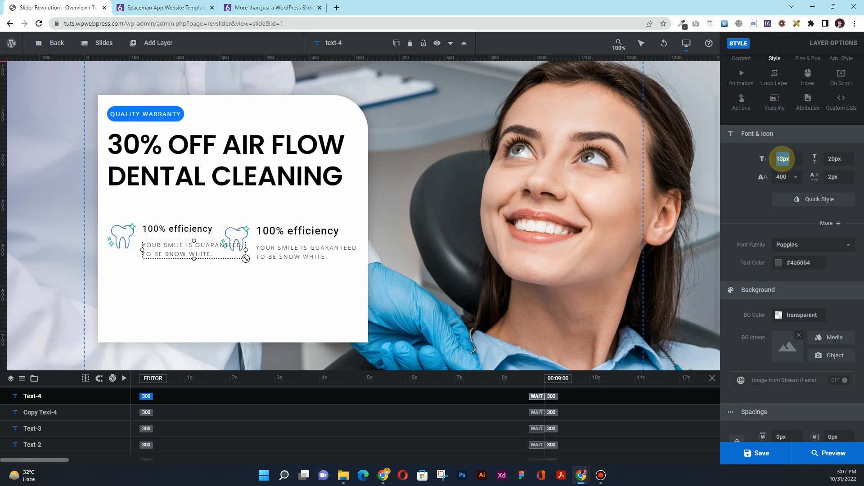
{"action": "left_click", "coordinate": [783, 159]}
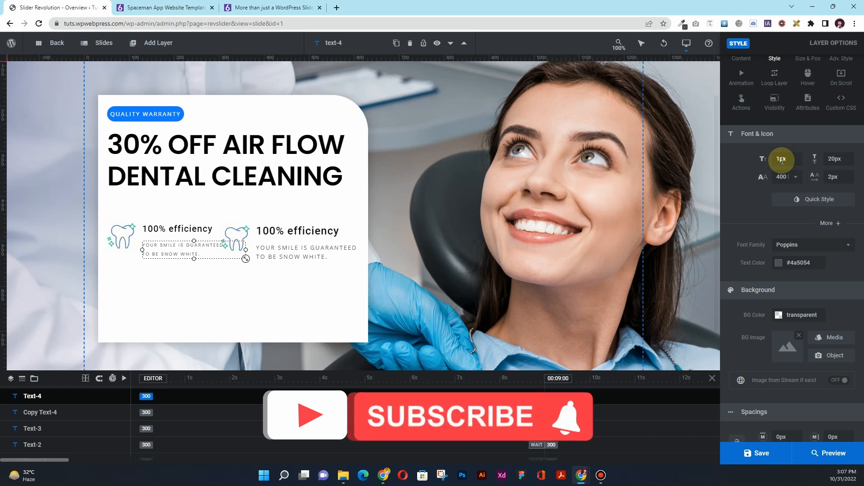
{"action": "type", "text": "2"}
Step: Shift the first block's tagline and "100% efficiency" headline about 6px left, closer to the tooth icon
{"action": "left_click", "coordinate": [167, 253]}
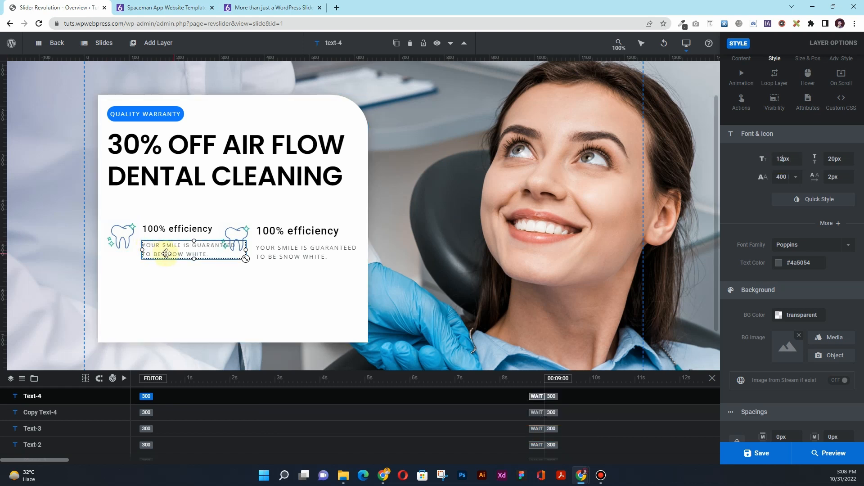
{"action": "key", "text": "Left"}
{"action": "key", "text": "Left"}
{"action": "key", "text": "Left"}
{"action": "key", "text": "Left"}
{"action": "key", "text": "Left"}
{"action": "key", "text": "Left"}
{"action": "left_click", "coordinate": [171, 233]}
{"action": "key", "text": "Left"}
{"action": "key", "text": "Left"}
{"action": "key", "text": "Left"}
{"action": "key", "text": "Left"}
{"action": "key", "text": "Left"}
{"action": "key", "text": "Left"}
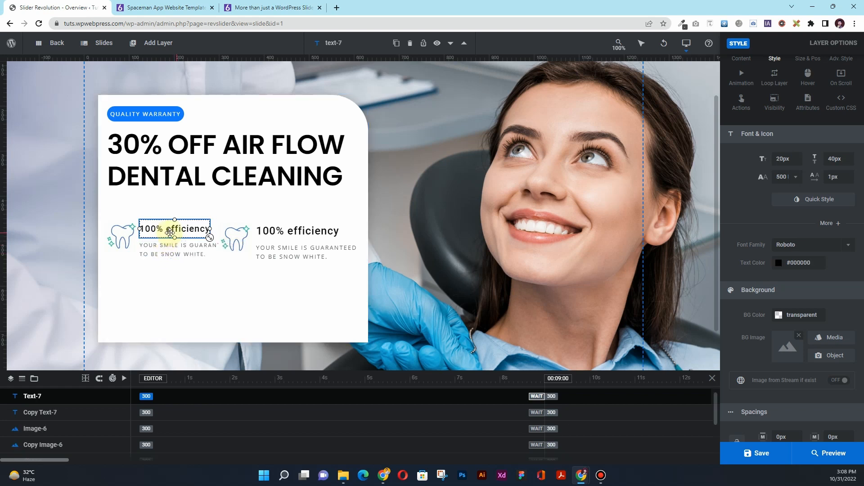
Step: Replace the second block's tooth icon with the image of two hands holding a tooth from the media library
{"action": "left_click", "coordinate": [236, 236]}
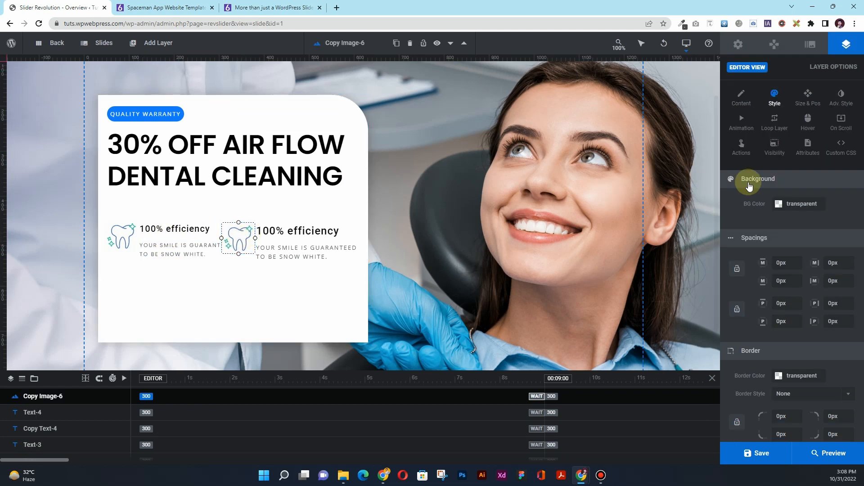
{"action": "left_click", "coordinate": [742, 95]}
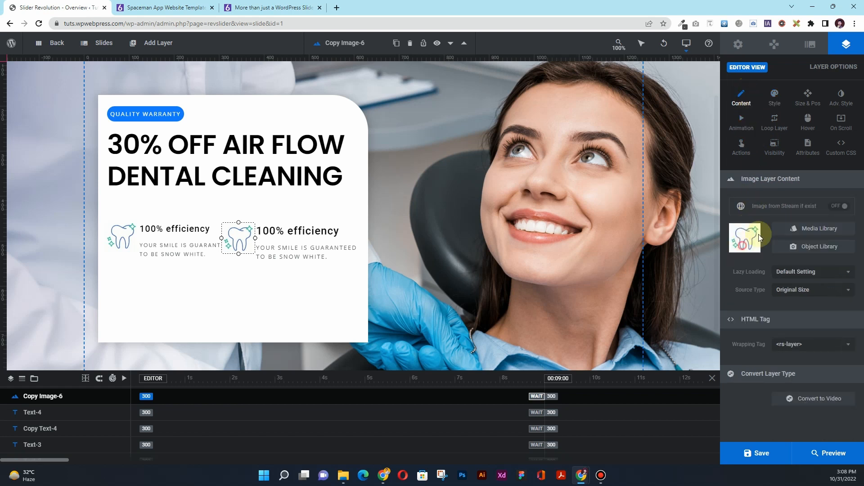
{"action": "left_click", "coordinate": [787, 229]}
{"action": "left_click", "coordinate": [62, 169]}
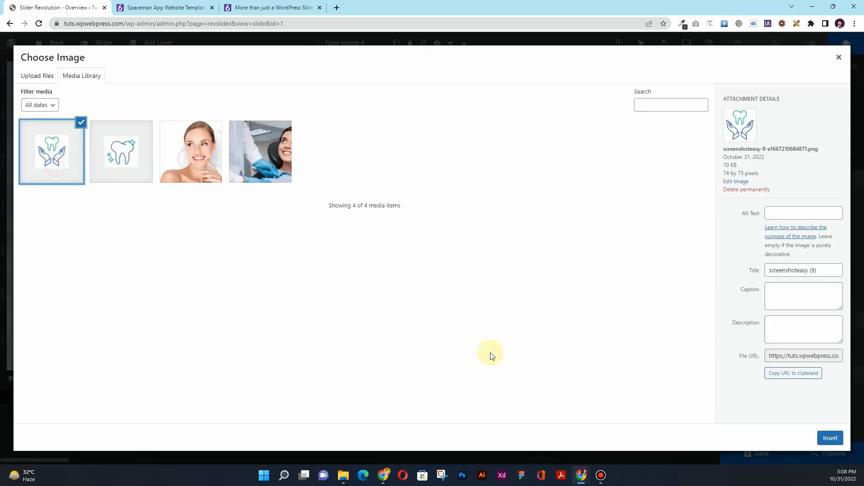
{"action": "left_click", "coordinate": [829, 439]}
Step: Shift the second block's tagline, headline and icon slightly right, with the tagline at about X 389px
{"action": "left_click", "coordinate": [290, 251]}
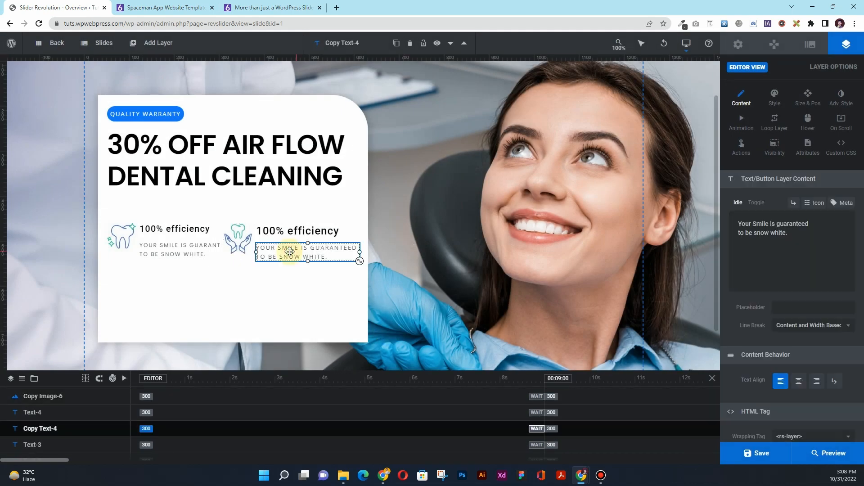
{"action": "key", "text": "Right"}
{"action": "key", "text": "Right"}
{"action": "key", "text": "Right"}
{"action": "key", "text": "Right"}
{"action": "key", "text": "Right"}
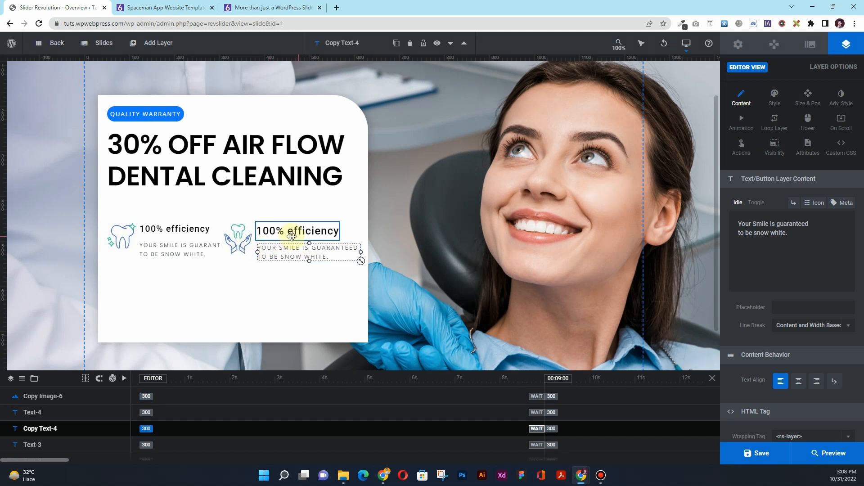
{"action": "key", "text": "Right"}
{"action": "key", "text": "Right"}
{"action": "key", "text": "Right"}
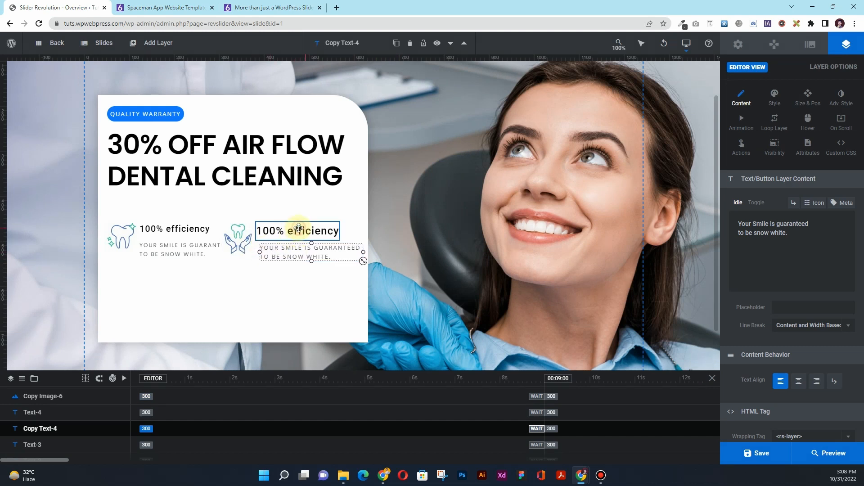
{"action": "left_click_drag", "start_coordinate": [299, 228], "coordinate": [301, 228]}
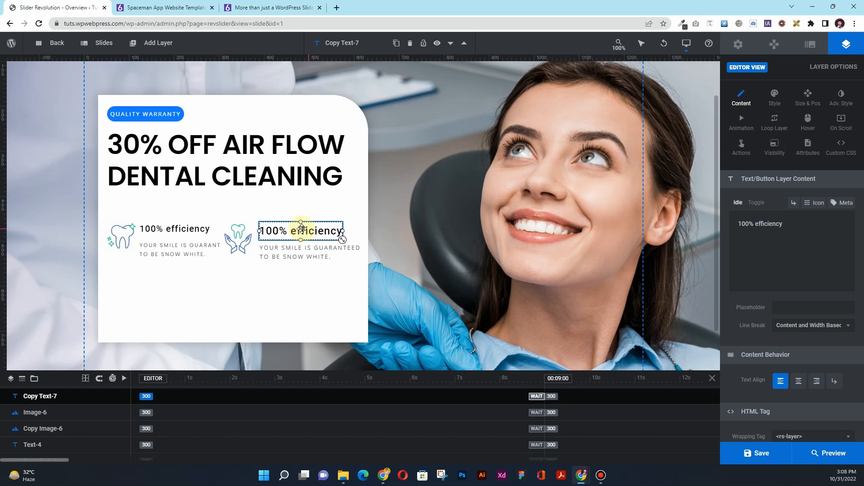
{"action": "left_click", "coordinate": [240, 237]}
Step: Widen the white card from its right edge to about 639px
{"action": "left_click", "coordinate": [360, 291]}
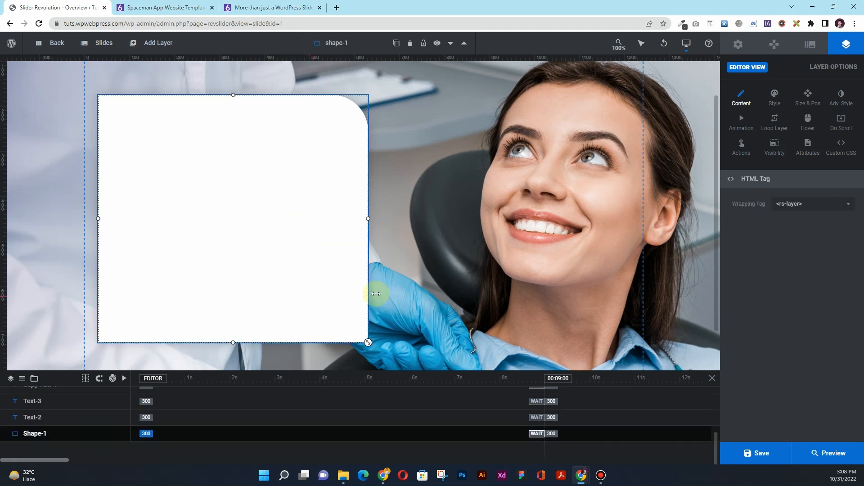
{"action": "left_click", "coordinate": [425, 282]}
{"action": "left_click", "coordinate": [354, 273]}
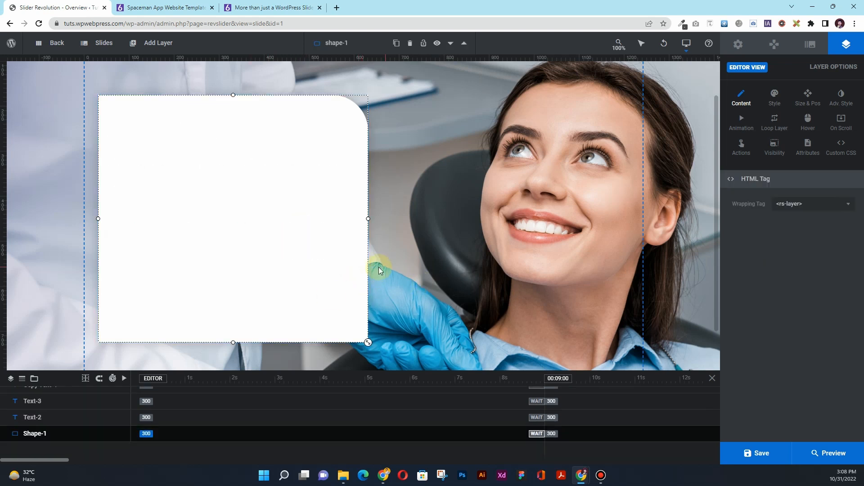
{"action": "left_click_drag", "start_coordinate": [376, 219], "coordinate": [393, 219]}
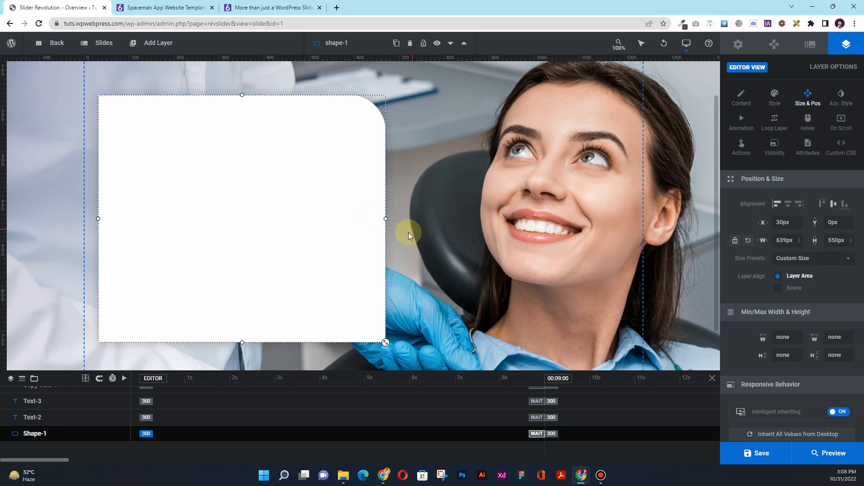
{"action": "left_click", "coordinate": [432, 241]}
Step: Shift the second block's icon, headline and tagline together to the right, placing the headline at about X 419px
{"action": "left_click", "coordinate": [319, 257]}
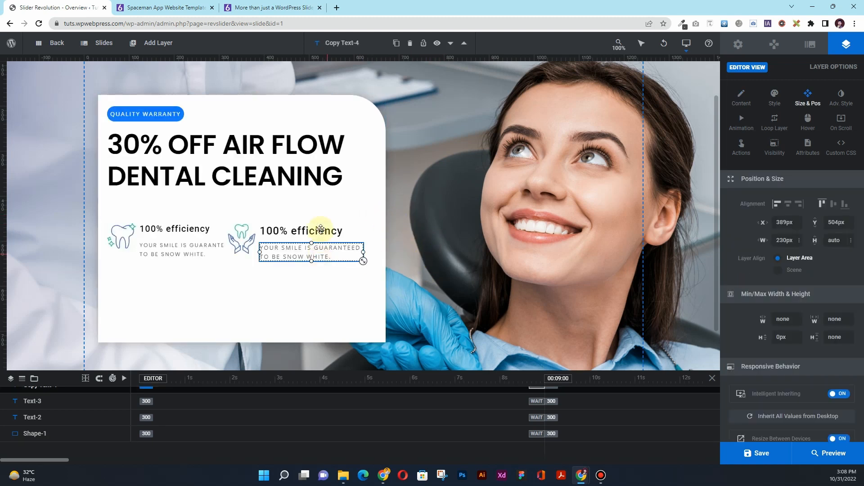
{"action": "left_click", "coordinate": [321, 230], "text": "shift"}
{"action": "left_click", "coordinate": [246, 244], "text": "shift"}
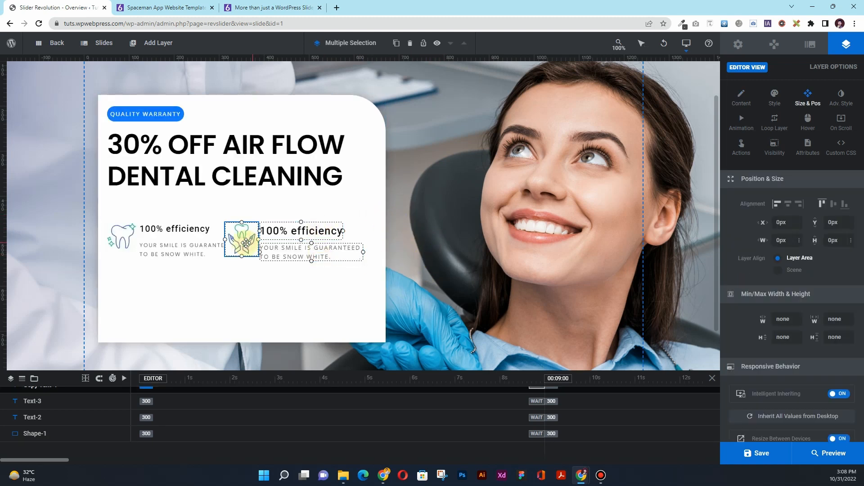
{"action": "key", "text": "Right"}
{"action": "key", "text": "Right"}
{"action": "key", "text": "Right"}
{"action": "key", "text": "Right"}
{"action": "key", "text": "Right"}
{"action": "key", "text": "Right"}
{"action": "key", "text": "Right"}
{"action": "key", "text": "Right"}
{"action": "key", "text": "Right"}
{"action": "key", "text": "Right"}
{"action": "key", "text": "Right"}
{"action": "key", "text": "Right"}
{"action": "key", "text": "Right"}
{"action": "key", "text": "Right"}
{"action": "key", "text": "Right"}
{"action": "key", "text": "Right"}
{"action": "key", "text": "Right"}
{"action": "key", "text": "Right"}
{"action": "key", "text": "Right"}
{"action": "key", "text": "Right"}
{"action": "key", "text": "Right"}
{"action": "key", "text": "Right"}
{"action": "key", "text": "Right"}
{"action": "key", "text": "Right"}
{"action": "key", "text": "Right"}
{"action": "key", "text": "Right"}
{"action": "key", "text": "Right"}
{"action": "key", "text": "Right"}
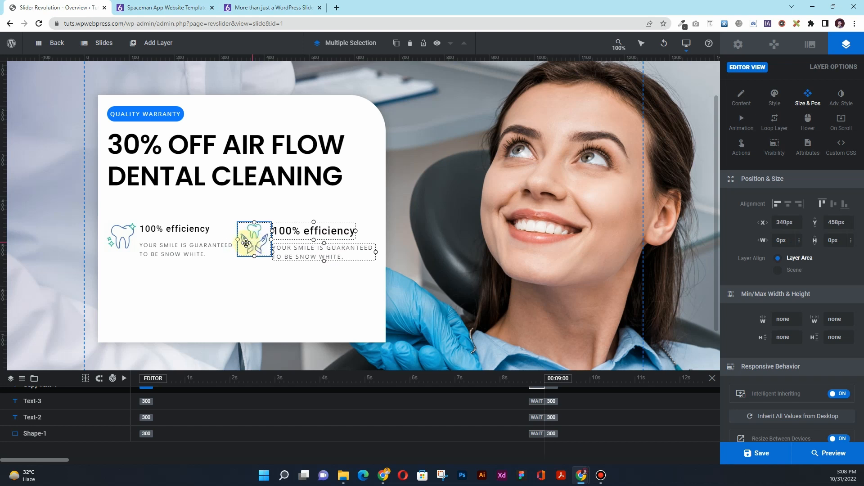
{"action": "key", "text": "Right"}
{"action": "key", "text": "Right"}
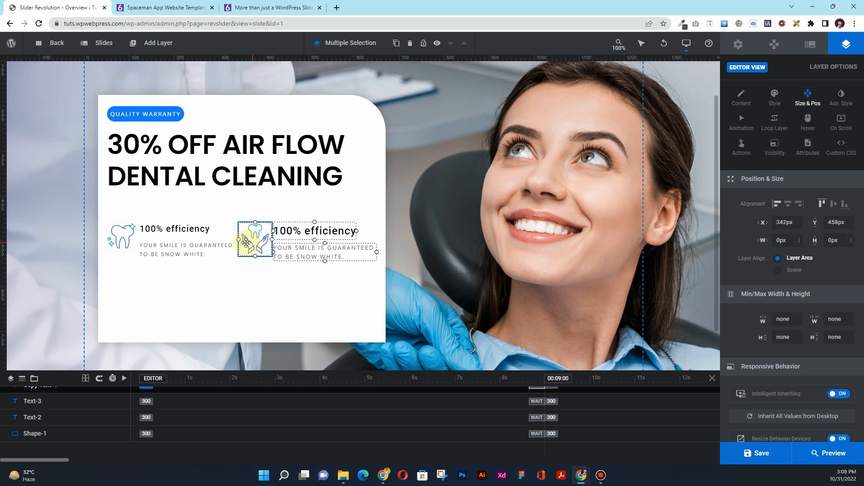
{"action": "left_click", "coordinate": [440, 239]}
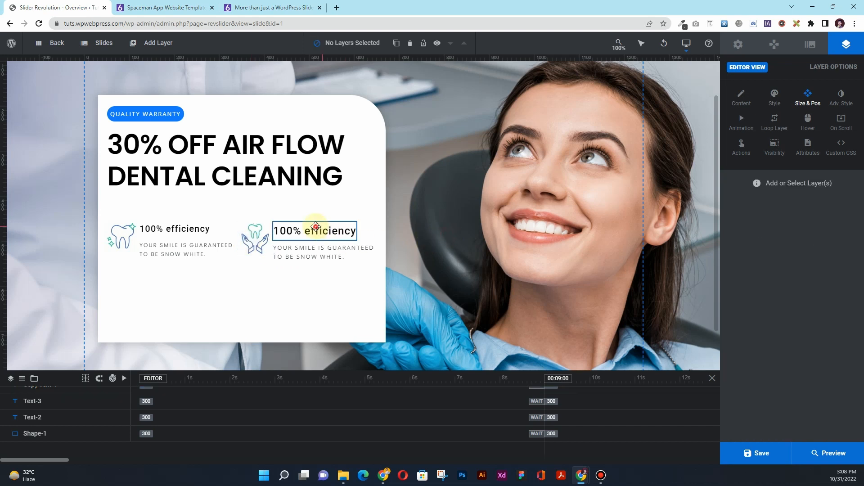
Step: Change the second block's headline text to "3-year warranty"
{"action": "left_click", "coordinate": [320, 228]}
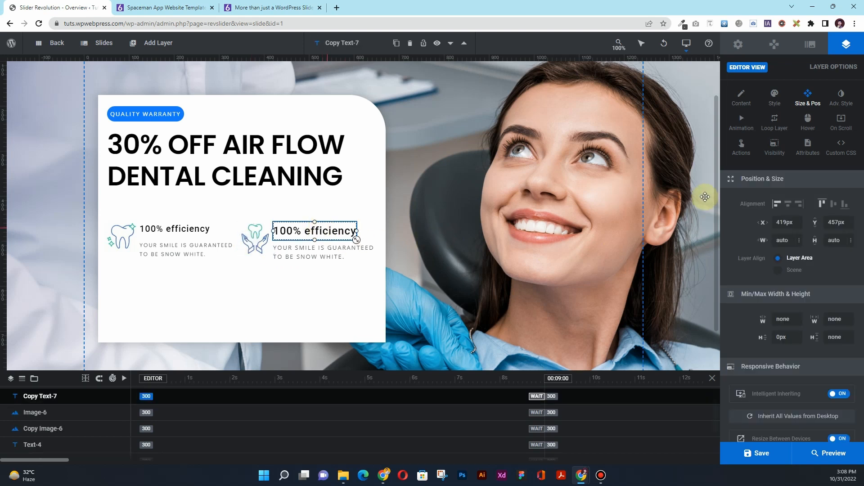
{"action": "left_click", "coordinate": [745, 111]}
{"action": "left_click", "coordinate": [762, 227]}
{"action": "triple_click", "coordinate": [762, 227]}
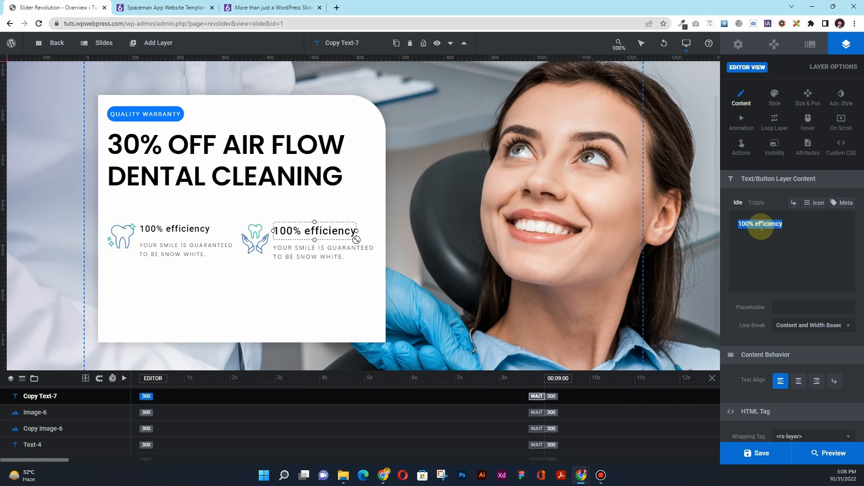
{"action": "type", "text": "3"}
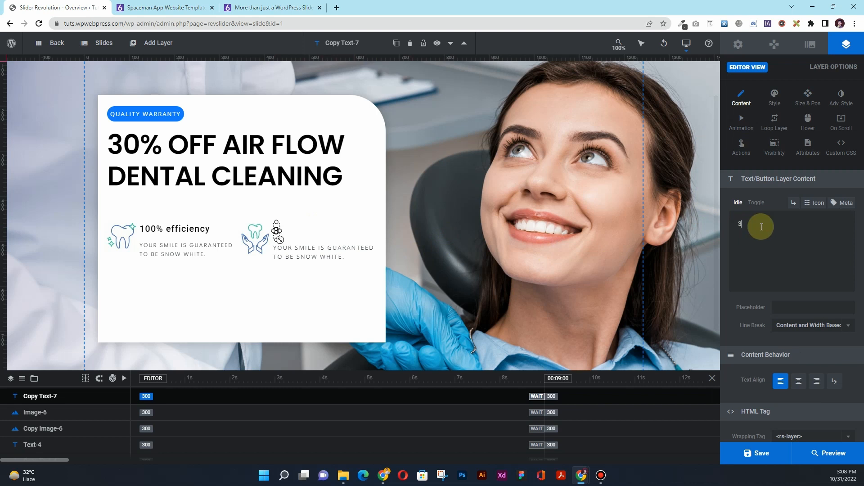
{"action": "type", "text": "-year warranty"}
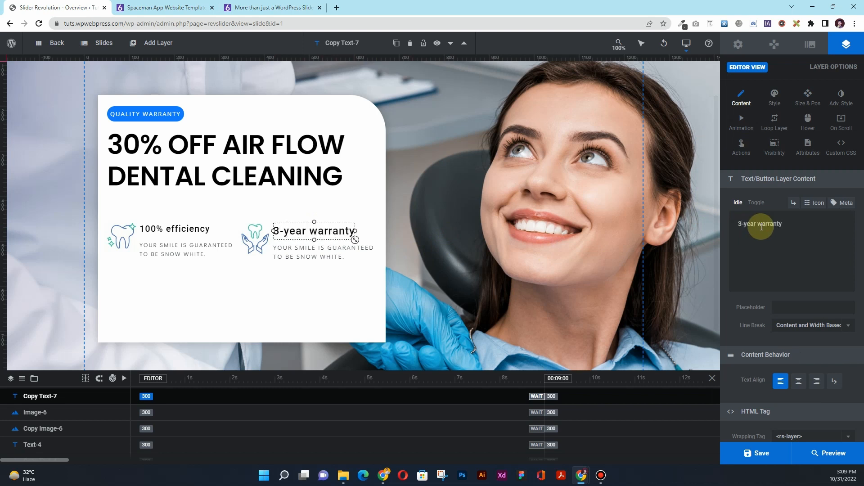
Step: Change the second block's tagline text to "Mininimum for all dental fillings and crowns."
{"action": "left_click", "coordinate": [310, 252]}
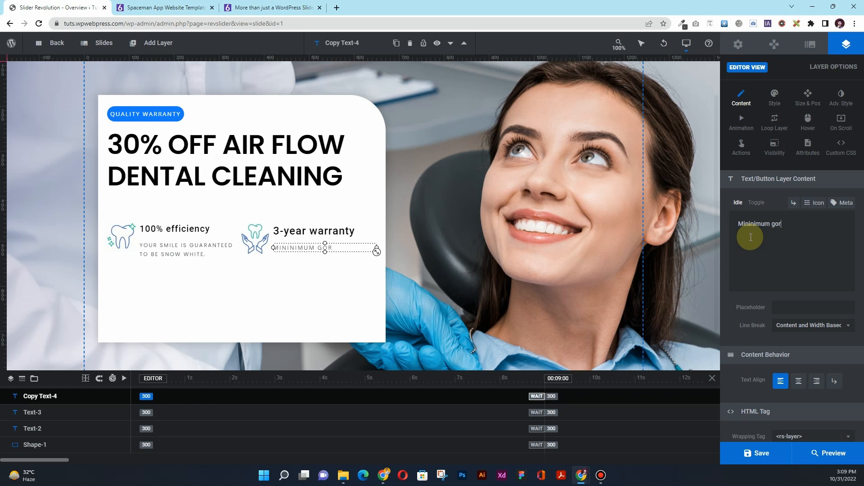
{"action": "key", "text": "BackSpace"}
{"action": "key", "text": "BackSpace"}
{"action": "key", "text": "BackSpace"}
{"action": "type", "text": "for all dental filling"}
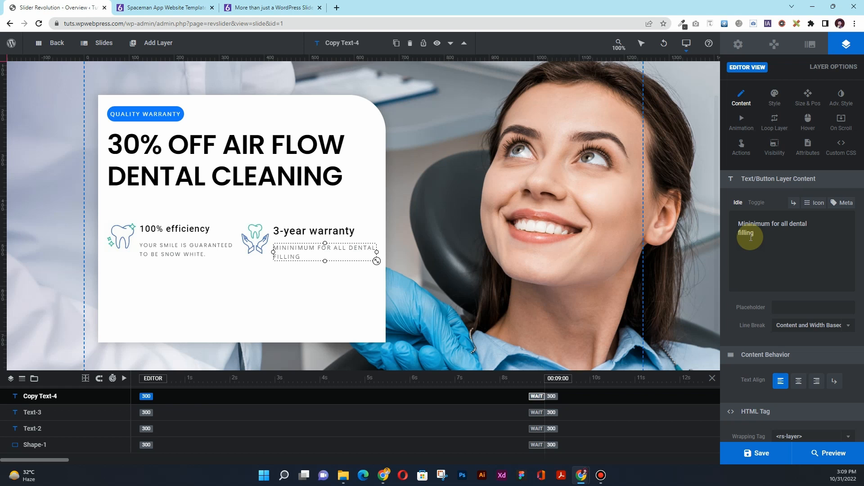
{"action": "type", "text": "s and crowns."}
Step: Set the first block's tagline text transform to None and narrow its text box to about 207px
{"action": "left_click", "coordinate": [183, 252]}
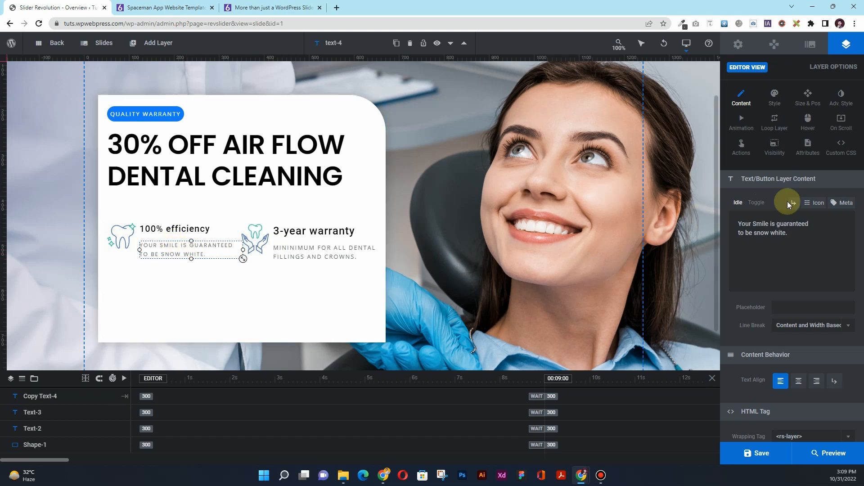
{"action": "scroll", "coordinate": [768, 208], "scroll_direction": "down", "scroll_amount": 2}
{"action": "scroll", "coordinate": [764, 225], "scroll_direction": "up", "scroll_amount": 2}
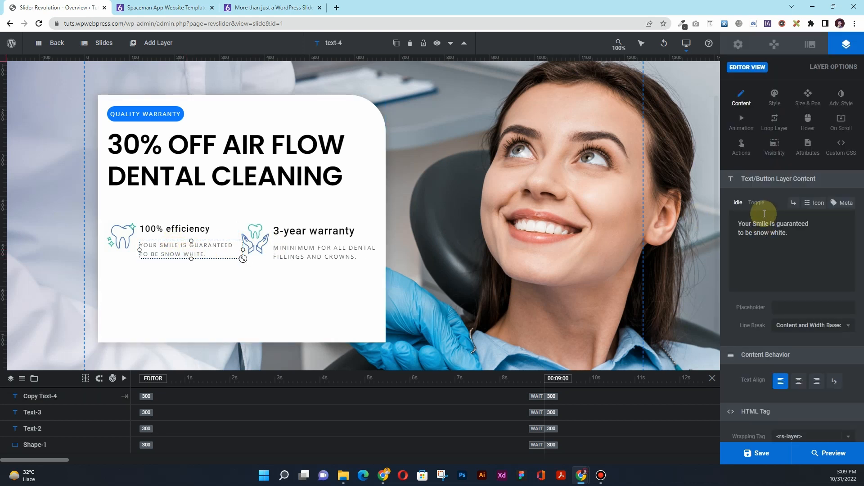
{"action": "left_click", "coordinate": [774, 100]}
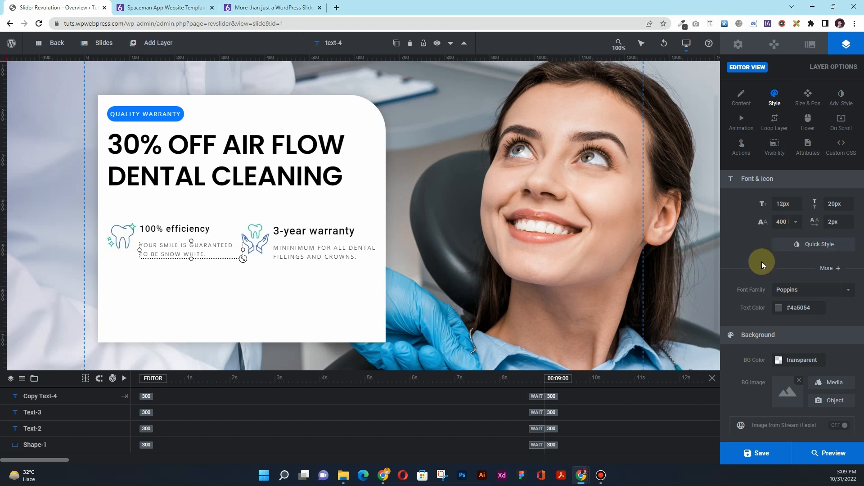
{"action": "scroll", "coordinate": [761, 263], "scroll_direction": "down", "scroll_amount": 3}
{"action": "scroll", "coordinate": [760, 263], "scroll_direction": "up", "scroll_amount": 3}
{"action": "left_click", "coordinate": [774, 270]}
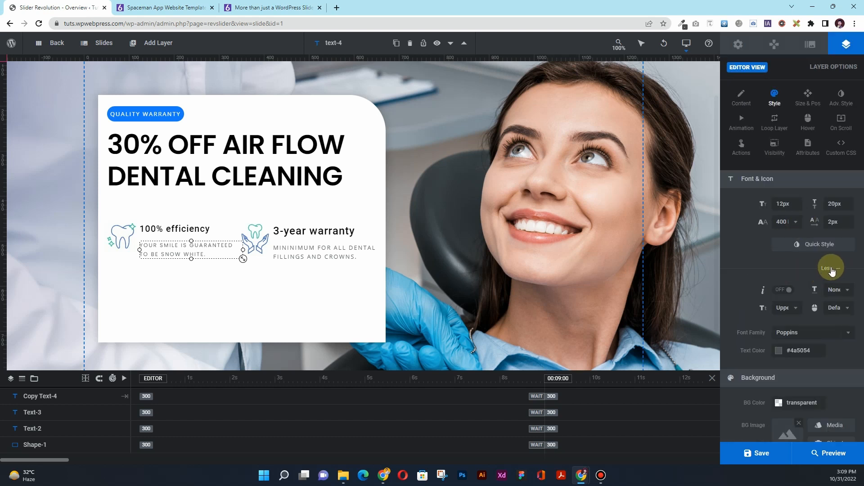
{"action": "left_click", "coordinate": [793, 309]}
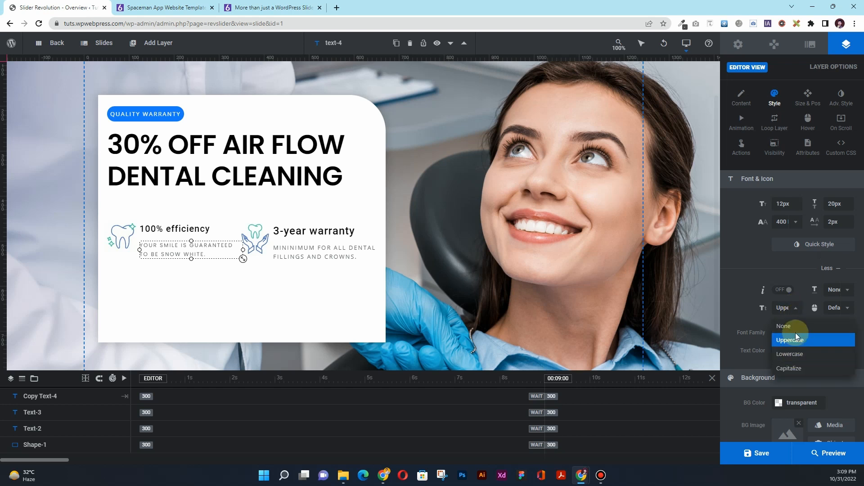
{"action": "left_click", "coordinate": [795, 327]}
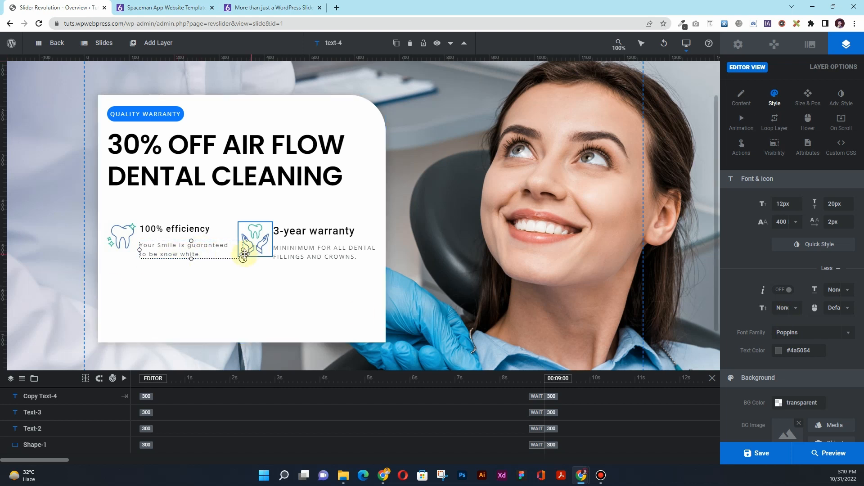
{"action": "left_click_drag", "start_coordinate": [244, 255], "coordinate": [233, 257]}
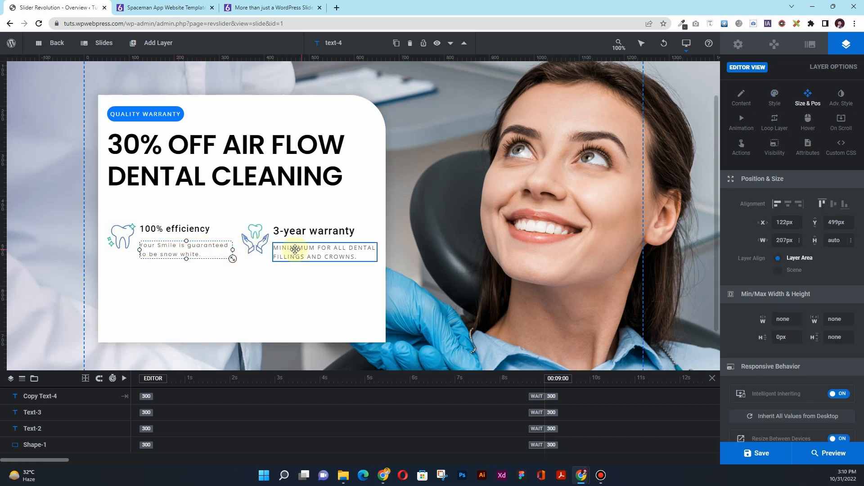
Step: Set the second block's tagline text transform to None
{"action": "left_click", "coordinate": [310, 251]}
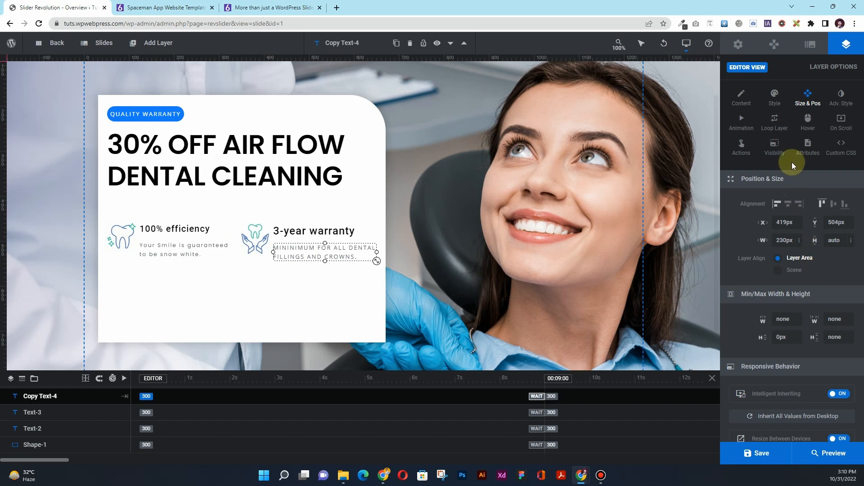
{"action": "left_click", "coordinate": [780, 106]}
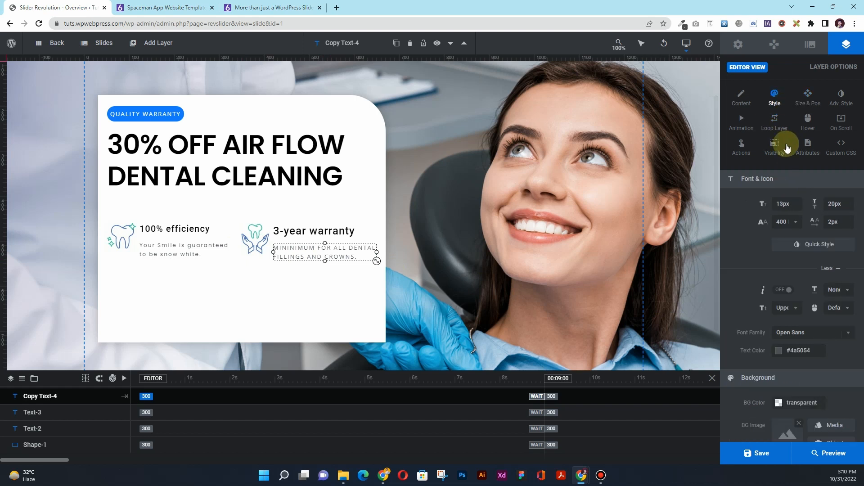
{"action": "left_click", "coordinate": [840, 271]}
{"action": "left_click", "coordinate": [794, 308]}
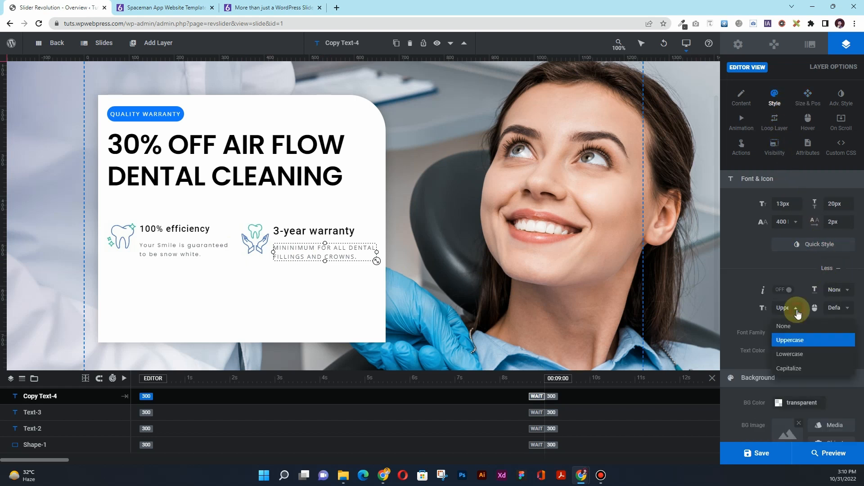
{"action": "left_click", "coordinate": [793, 327]}
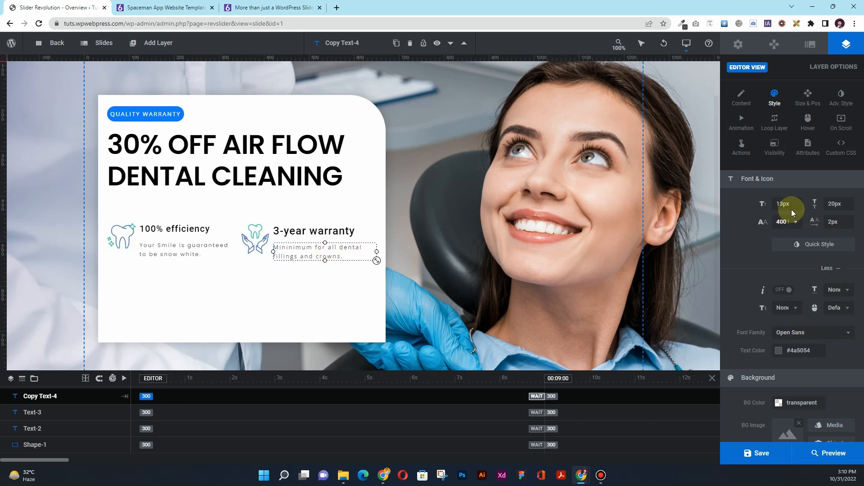
Step: Move the taglines of both feature blocks slightly up to the same Y position, closer to their headlines
{"action": "left_click", "coordinate": [808, 98]}
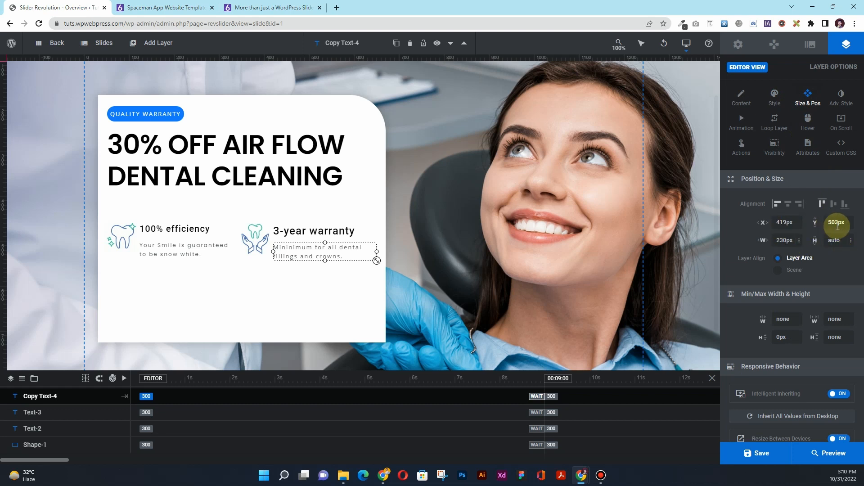
{"action": "left_click", "coordinate": [185, 250]}
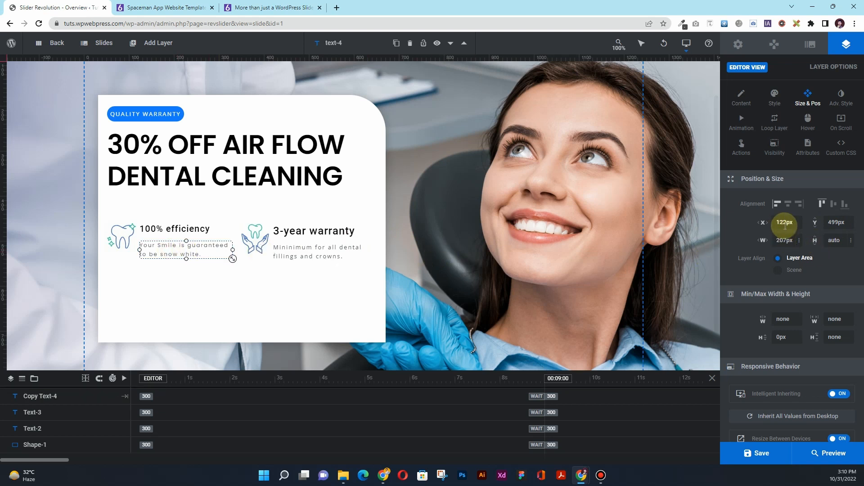
{"action": "left_click", "coordinate": [838, 224]}
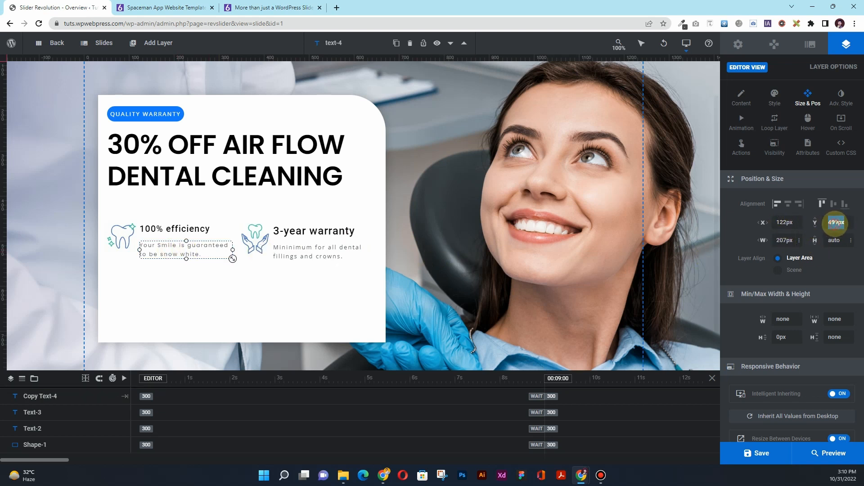
{"action": "left_click", "coordinate": [838, 223]}
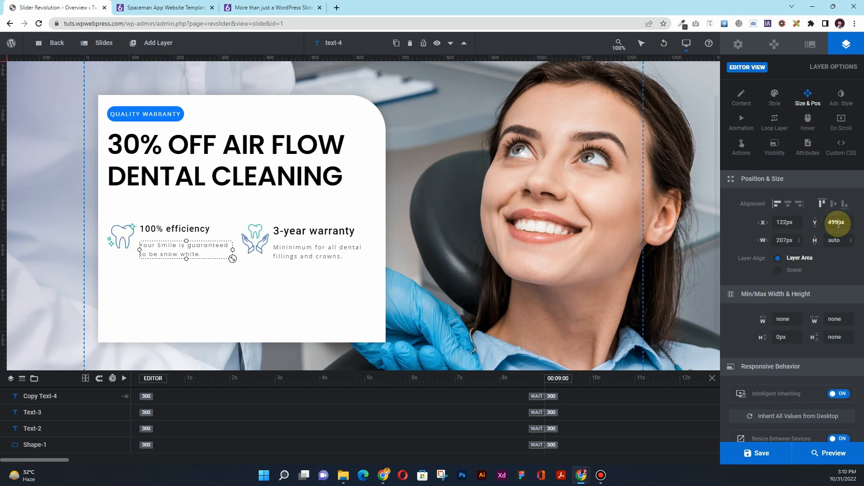
{"action": "type", "text": "3"}
{"action": "key", "text": "Return"}
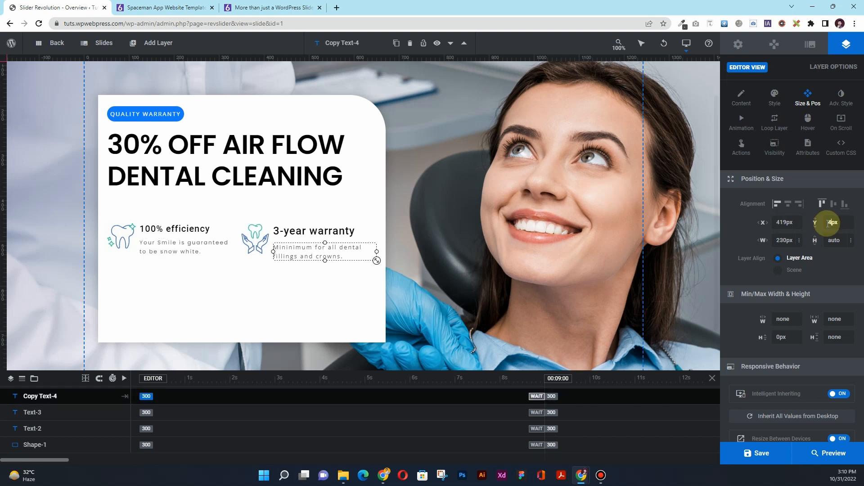
{"action": "key", "text": "Return"}
{"action": "left_click", "coordinate": [698, 240]}
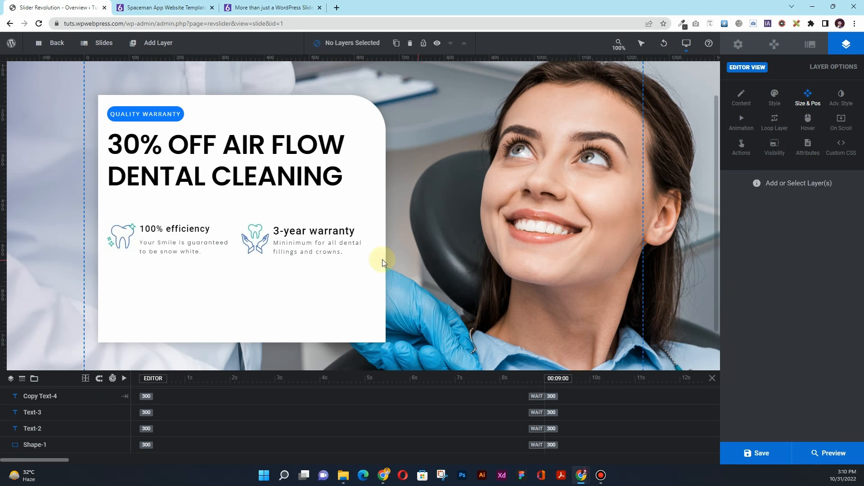
Step: Shift the second block's icon left to about X 336px and lower the main heading to about Y 261px
{"action": "left_click", "coordinate": [256, 241]}
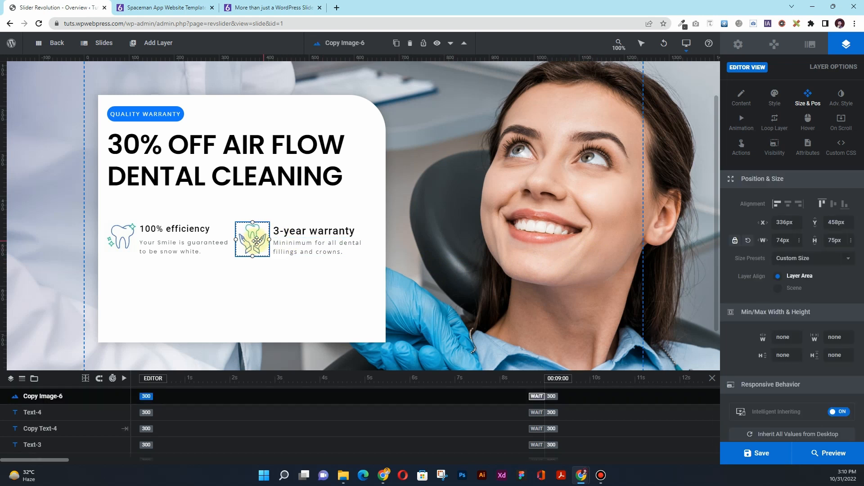
{"action": "left_click", "coordinate": [454, 271]}
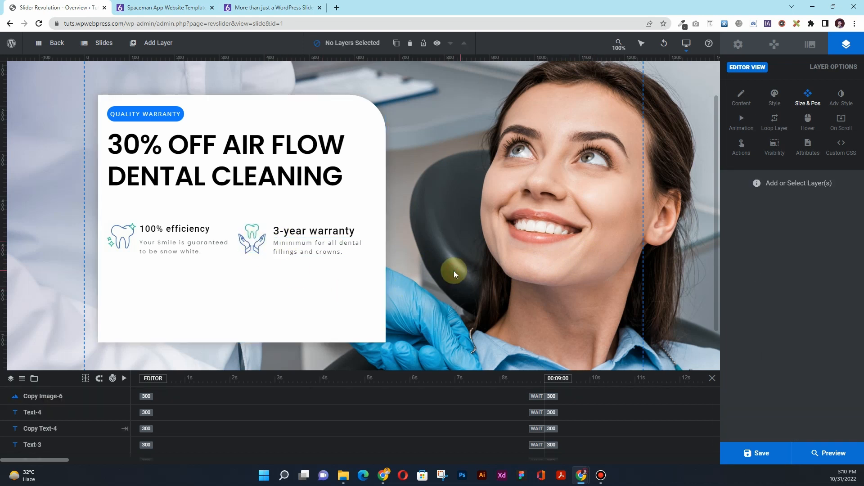
{"action": "left_click", "coordinate": [229, 175]}
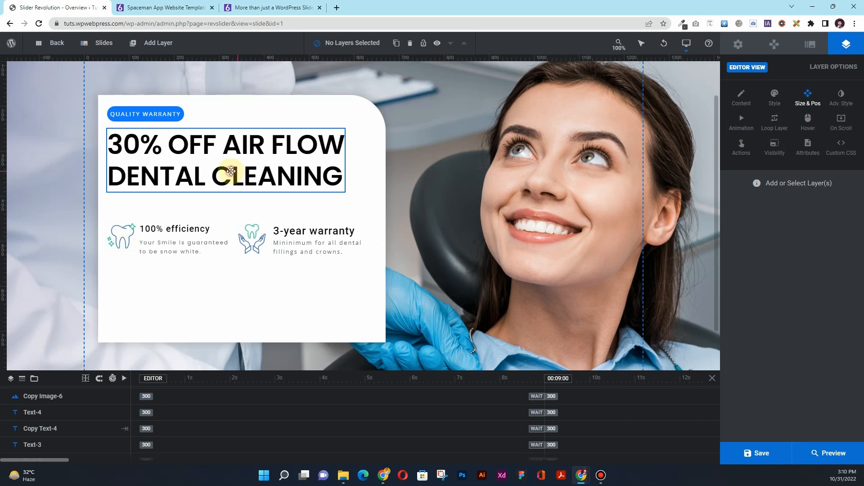
{"action": "left_click_drag", "start_coordinate": [231, 171], "coordinate": [230, 176]}
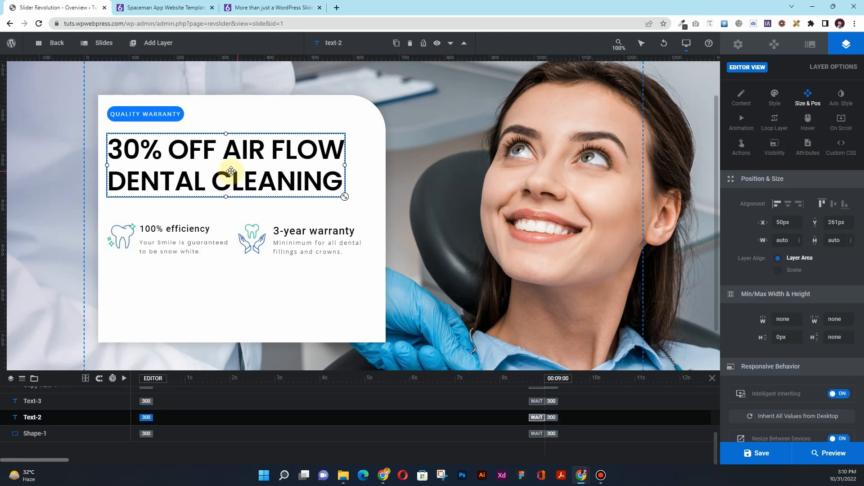
{"action": "left_click", "coordinate": [453, 204]}
Step: Nudge the "Quality Warranty" badge and the main heading slightly further down on the white card
{"action": "left_click", "coordinate": [168, 115]}
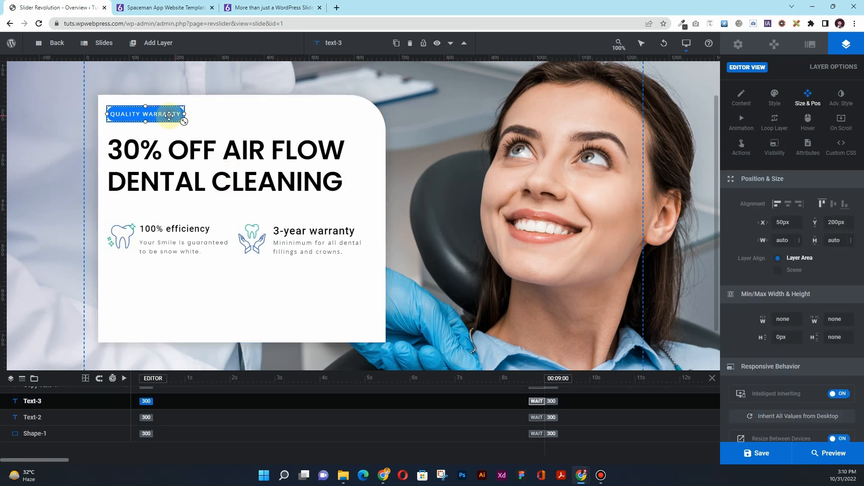
{"action": "key", "text": "Down"}
{"action": "key", "text": "Down"}
{"action": "key", "text": "Down"}
{"action": "key", "text": "Down"}
{"action": "key", "text": "Down"}
{"action": "key", "text": "Down"}
{"action": "left_click", "coordinate": [252, 157]}
{"action": "key", "text": "Down"}
{"action": "key", "text": "Down"}
{"action": "key", "text": "Down"}
{"action": "key", "text": "Down"}
{"action": "key", "text": "Down"}
{"action": "key", "text": "Down"}
{"action": "key", "text": "Down"}
{"action": "key", "text": "Down"}
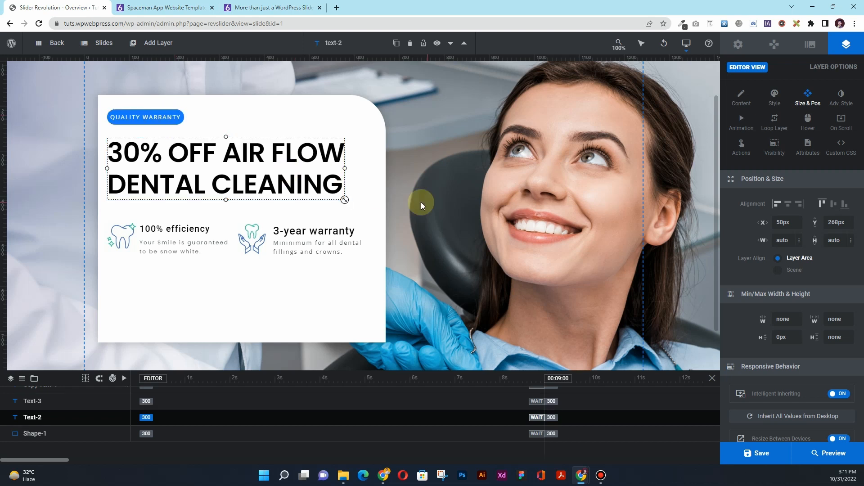
{"action": "left_click", "coordinate": [430, 200]}
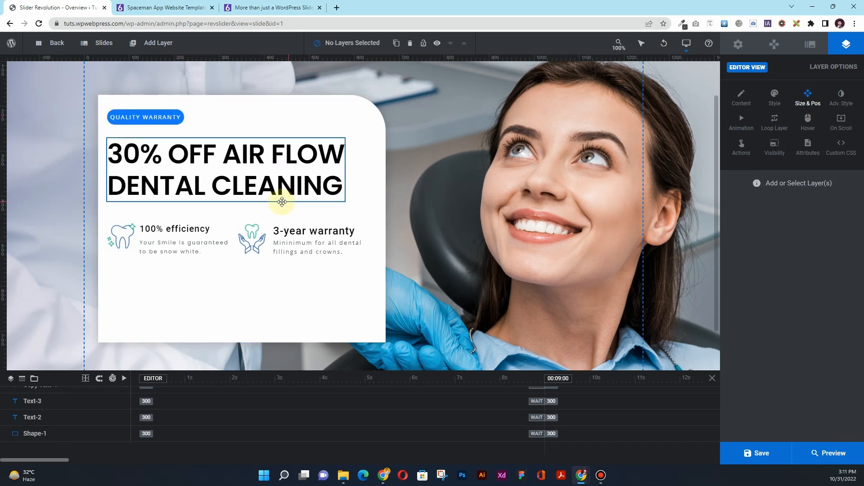
Step: Add a button layer with the larger blue rectangular preset and place it below the first feature block on the card
{"action": "mouse_move", "coordinate": [162, 48]}
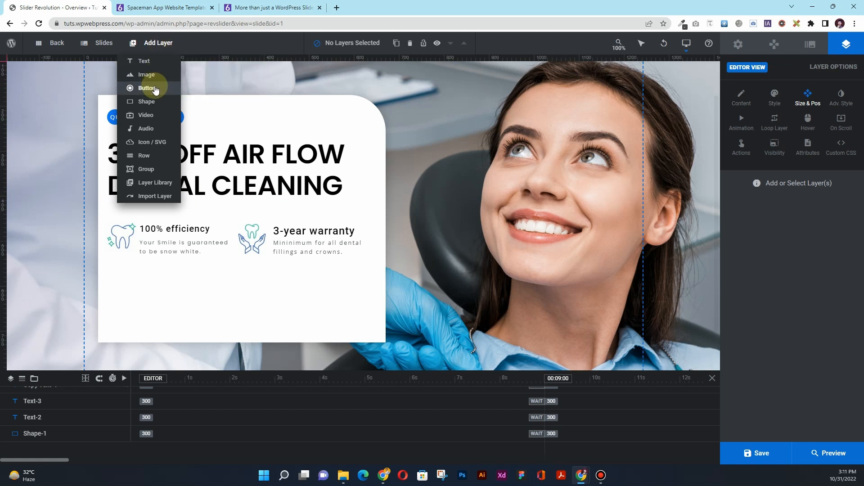
{"action": "left_click", "coordinate": [139, 89]}
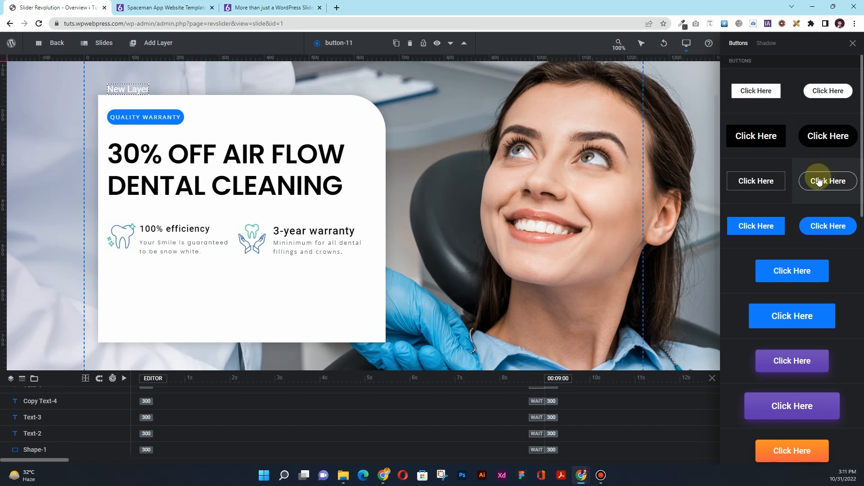
{"action": "scroll", "coordinate": [818, 181], "scroll_direction": "down", "scroll_amount": 8}
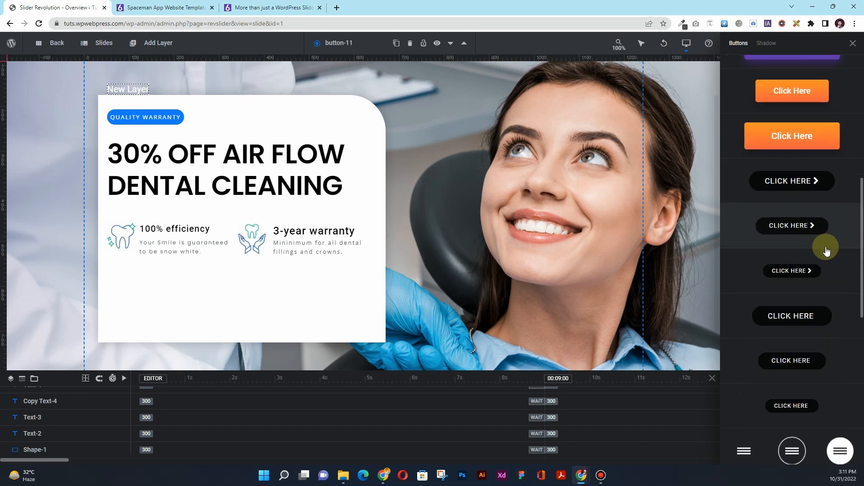
{"action": "scroll", "coordinate": [826, 251], "scroll_direction": "down", "scroll_amount": 5}
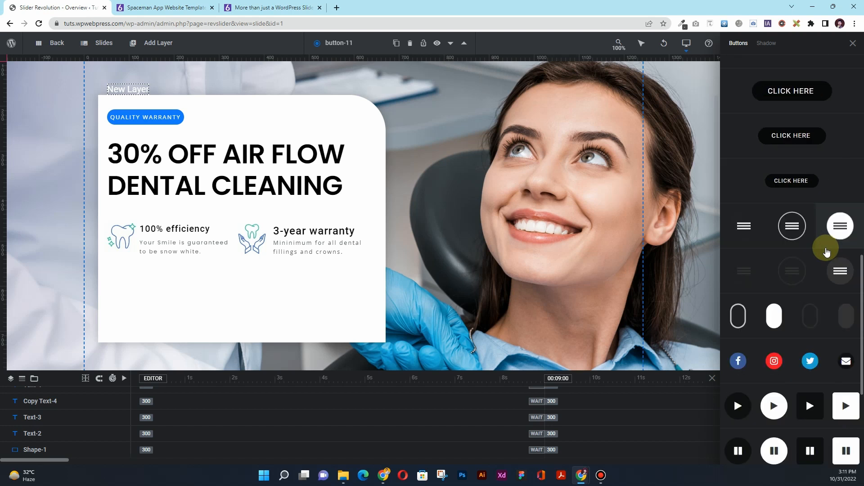
{"action": "scroll", "coordinate": [827, 251], "scroll_direction": "up", "scroll_amount": 10}
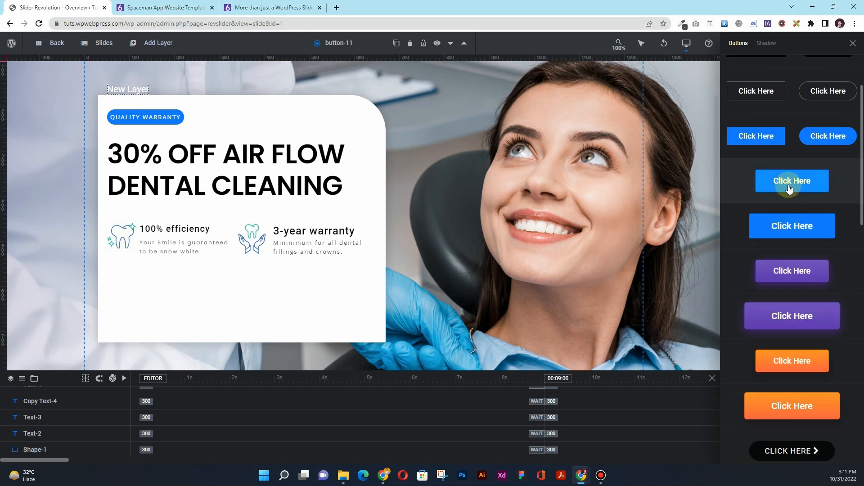
{"action": "left_click", "coordinate": [797, 226]}
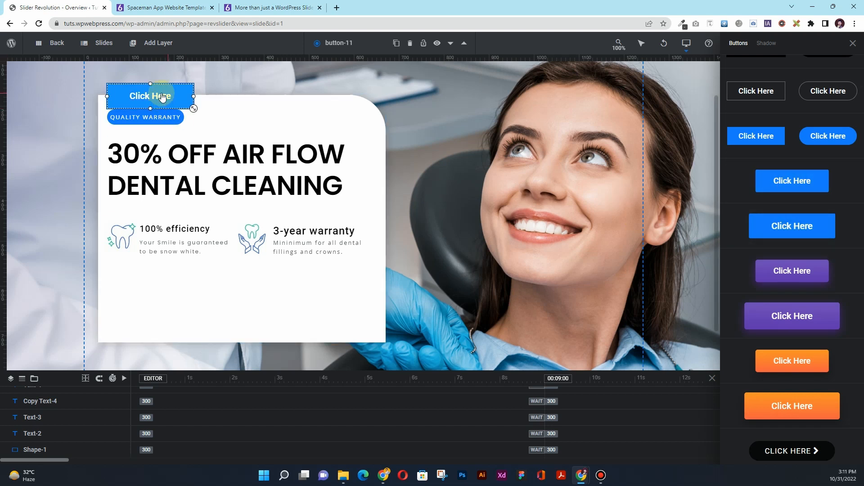
{"action": "left_click_drag", "start_coordinate": [162, 93], "coordinate": [164, 289]}
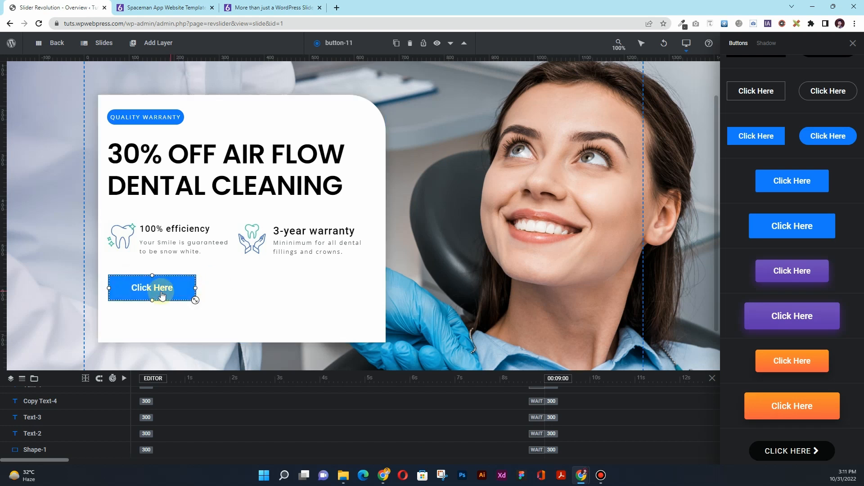
{"action": "left_click", "coordinate": [210, 160]}
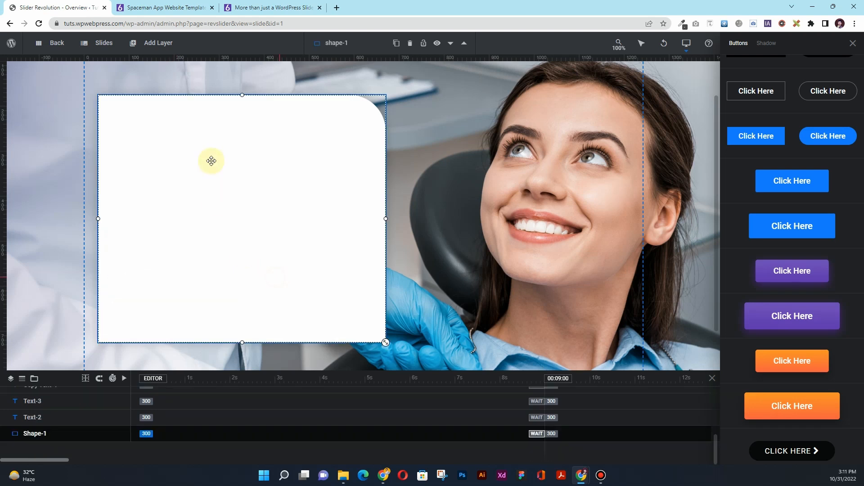
{"action": "left_click", "coordinate": [449, 159]}
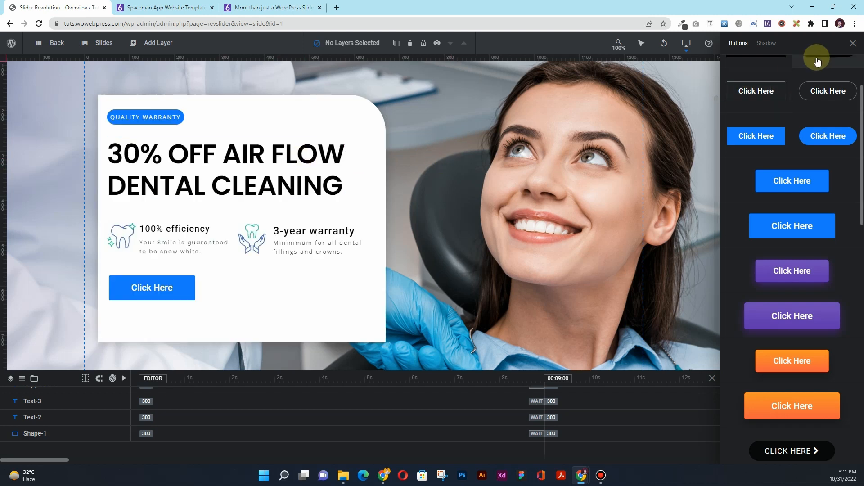
Step: Set the new blue button's X position to 50px so it lines up with the card's other content
{"action": "left_click", "coordinate": [853, 44]}
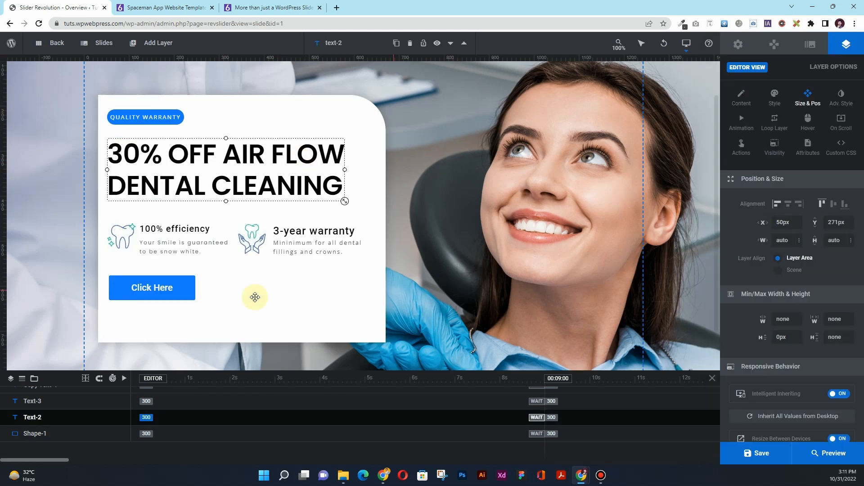
{"action": "left_click", "coordinate": [139, 291]}
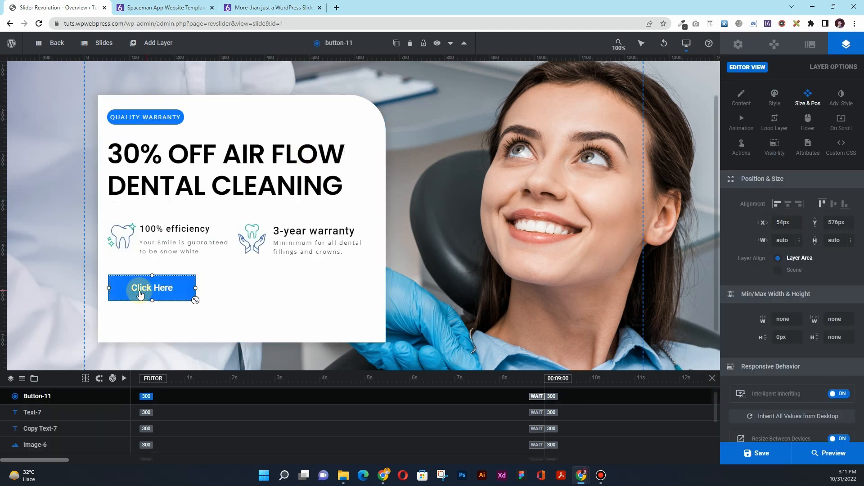
{"action": "key", "text": "BackSpace"}
{"action": "type", "text": "0"}
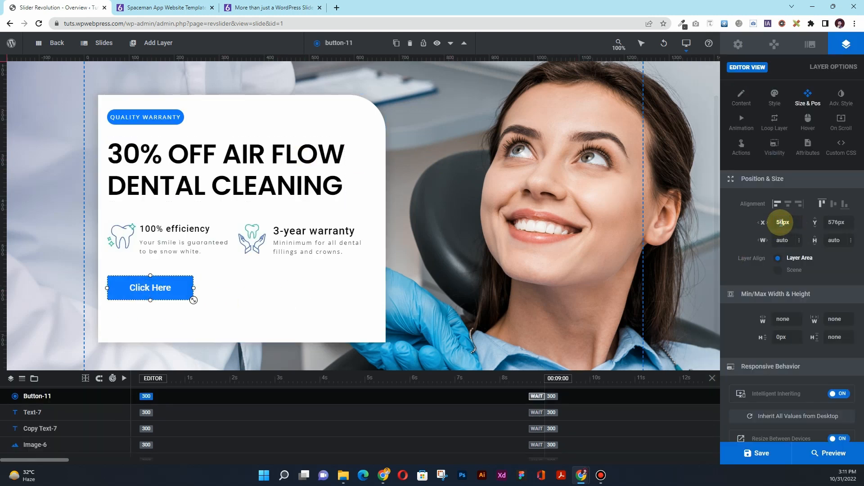
Step: Replace the blue button's label with "ORDER A SERVICE"
{"action": "right_click", "coordinate": [159, 295]}
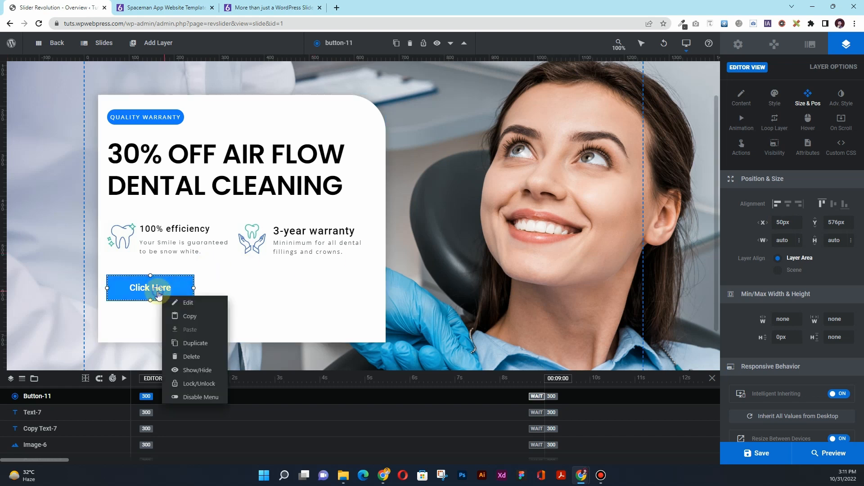
{"action": "mouse_move", "coordinate": [188, 303]}
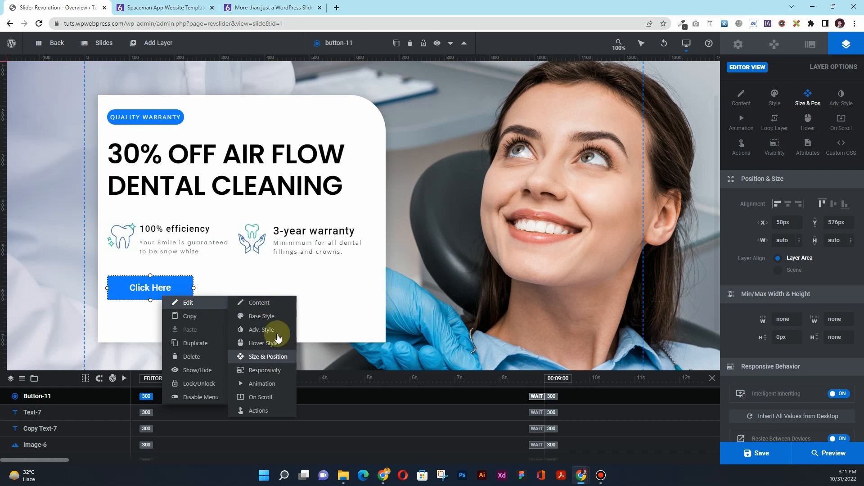
{"action": "left_click", "coordinate": [273, 305]}
{"action": "left_click", "coordinate": [760, 230]}
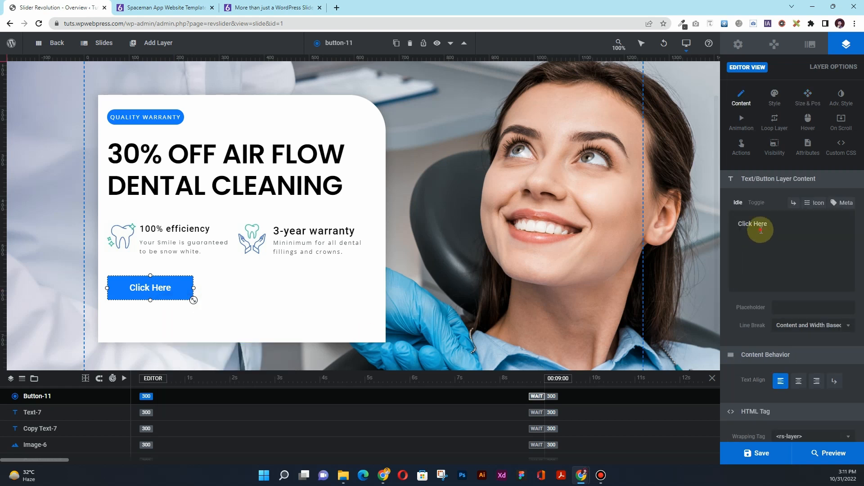
{"action": "key", "text": "ctrl+a"}
{"action": "type", "text": "ORDER A SER"}
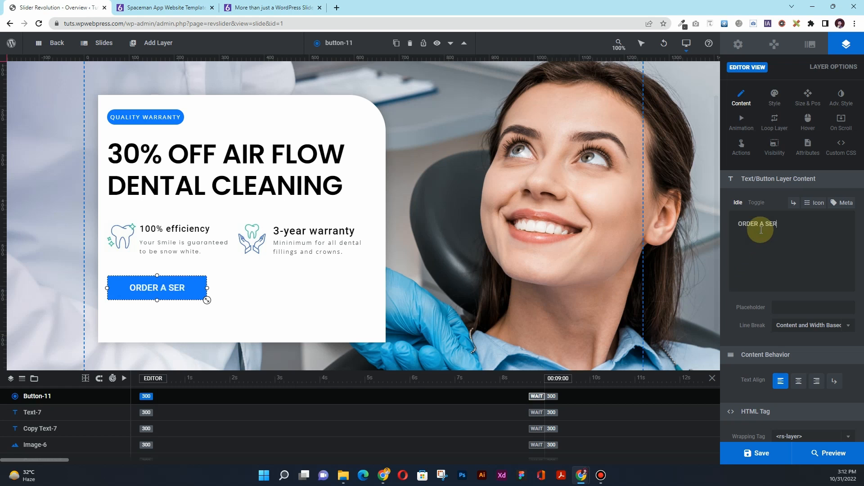
{"action": "type", "text": "B"}
{"action": "key", "text": "BackSpace"}
{"action": "type", "text": "VICE"}
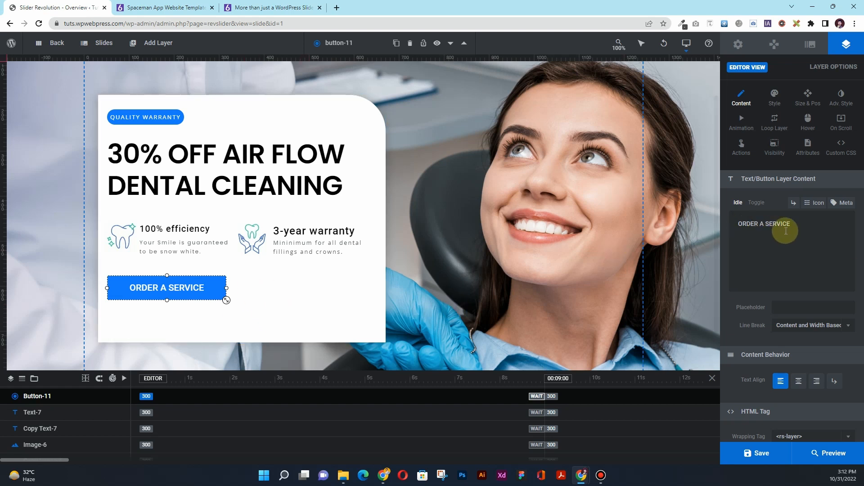
{"action": "left_click", "coordinate": [778, 205]}
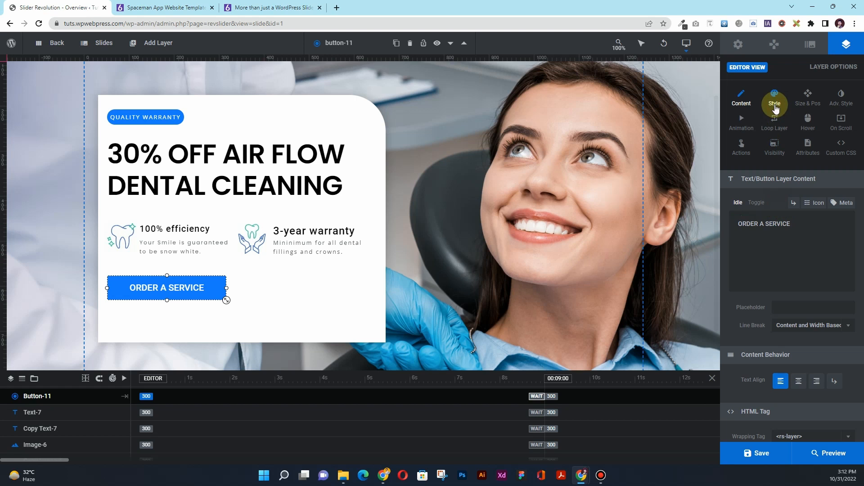
Step: Set the font weight of the "ORDER A SERVICE" button to 400
{"action": "left_click", "coordinate": [774, 105]}
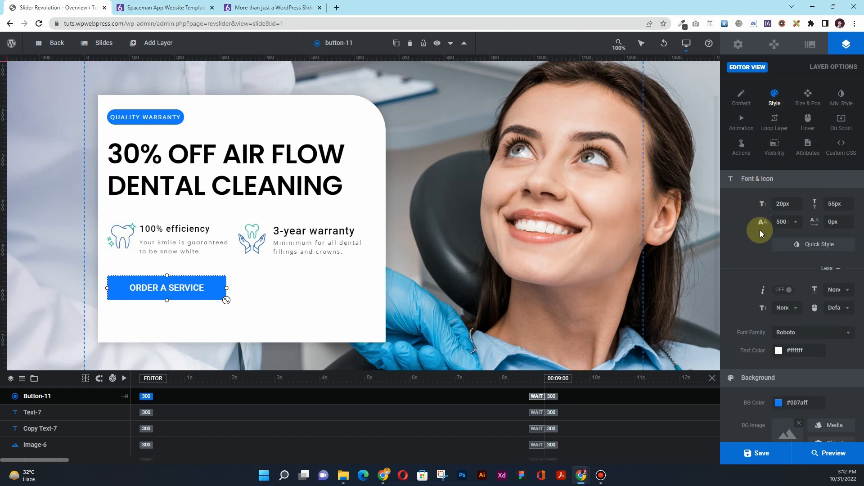
{"action": "scroll", "coordinate": [760, 230], "scroll_direction": "down", "scroll_amount": 1}
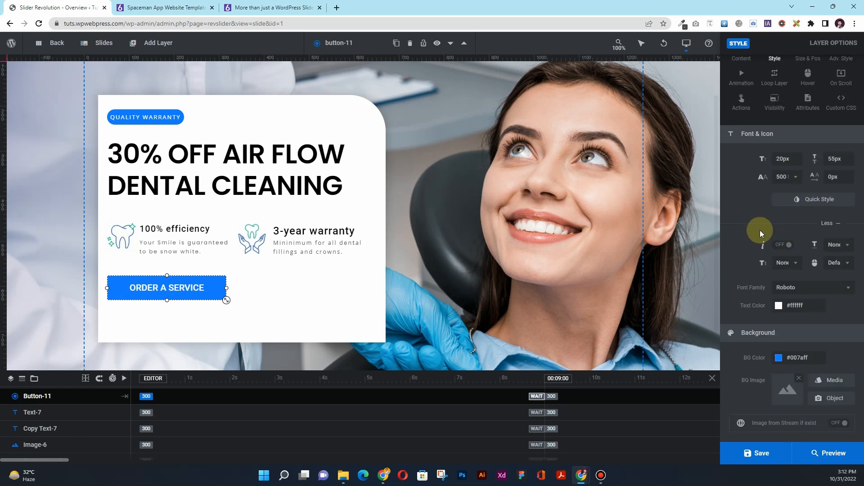
{"action": "left_click", "coordinate": [798, 179]}
{"action": "left_click", "coordinate": [801, 224]}
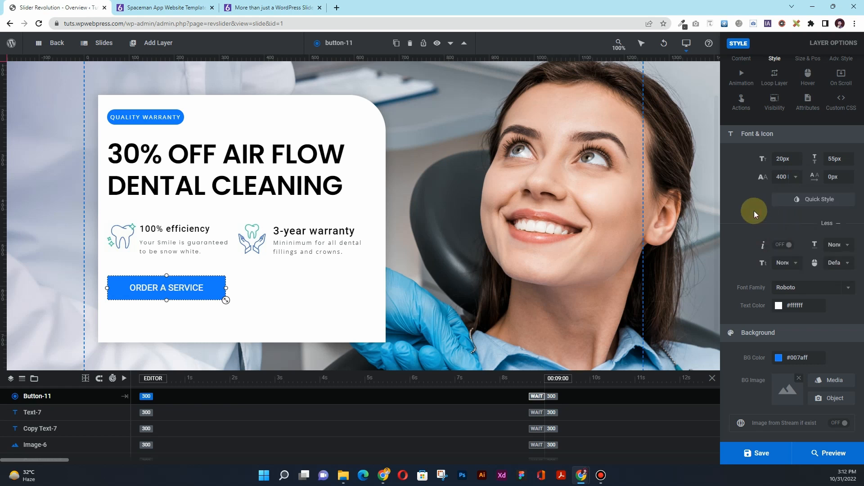
{"action": "scroll", "coordinate": [754, 211], "scroll_direction": "up", "scroll_amount": 1}
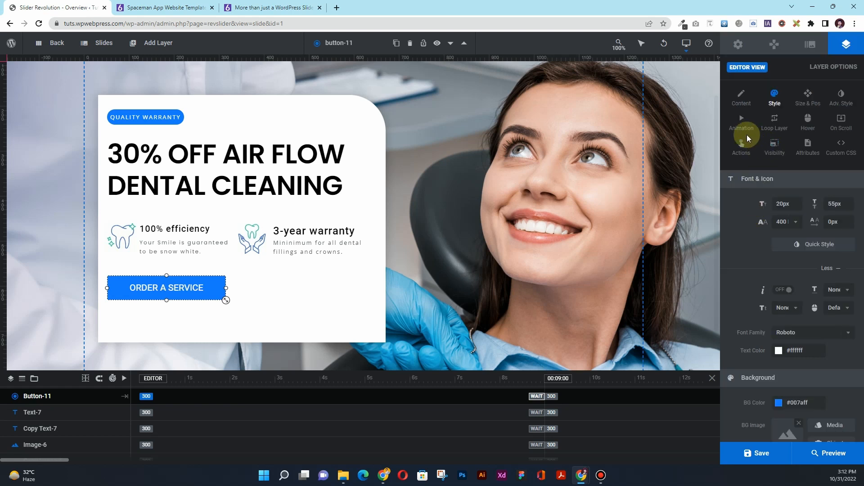
Step: Examine the button's hover options for cursor, pointer event and animation
{"action": "left_click", "coordinate": [809, 131]}
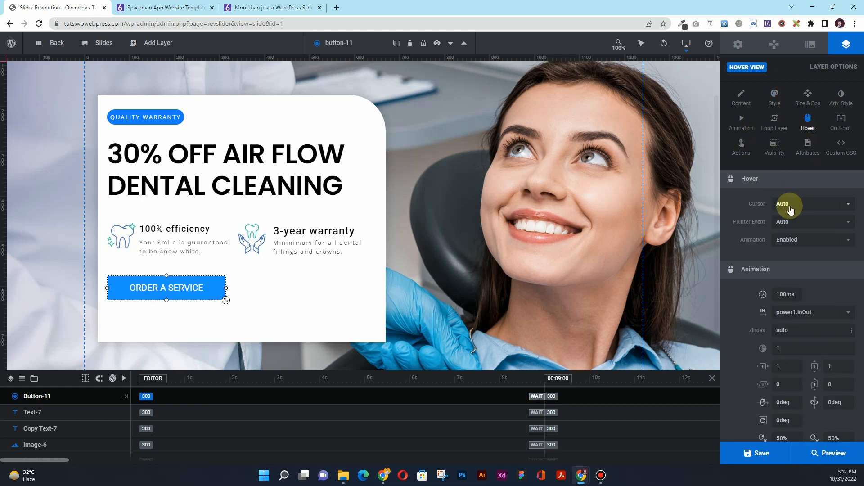
{"action": "scroll", "coordinate": [794, 257], "scroll_direction": "down", "scroll_amount": 5}
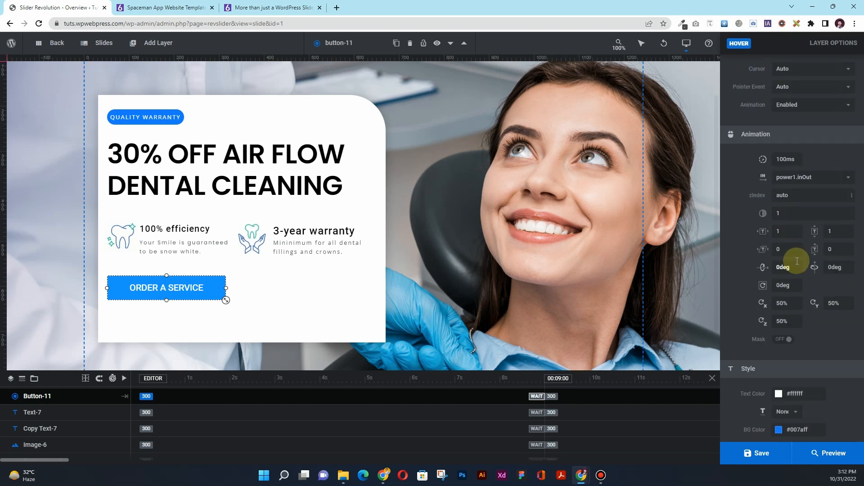
{"action": "scroll", "coordinate": [796, 261], "scroll_direction": "up", "scroll_amount": 5}
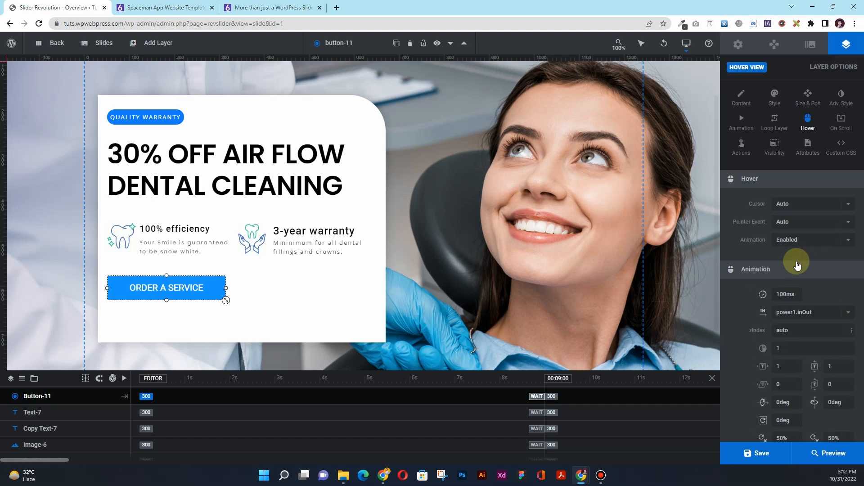
{"action": "left_click", "coordinate": [793, 206]}
{"action": "left_click", "coordinate": [793, 205]}
{"action": "left_click", "coordinate": [806, 226]}
{"action": "left_click", "coordinate": [806, 226]}
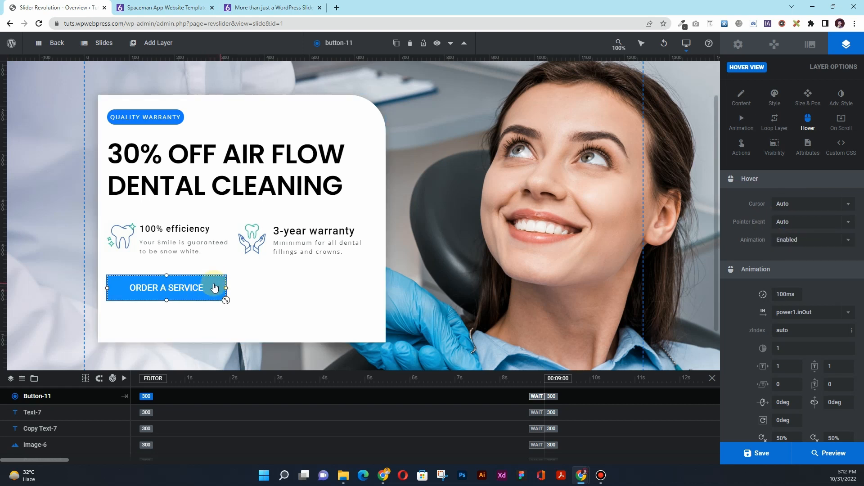
{"action": "left_click", "coordinate": [797, 241]}
{"action": "left_click", "coordinate": [788, 258]}
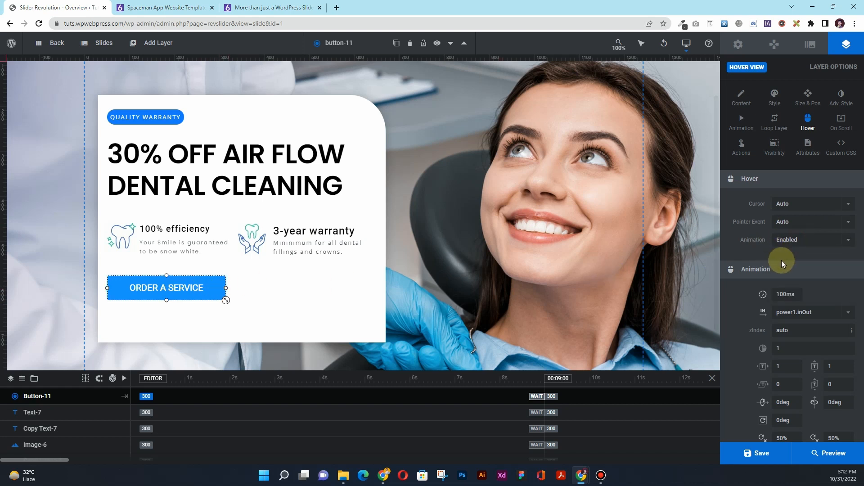
Step: Set the "ORDER A SERVICE" button's hover background color to #34c5a1
{"action": "scroll", "coordinate": [782, 261], "scroll_direction": "down", "scroll_amount": 2}
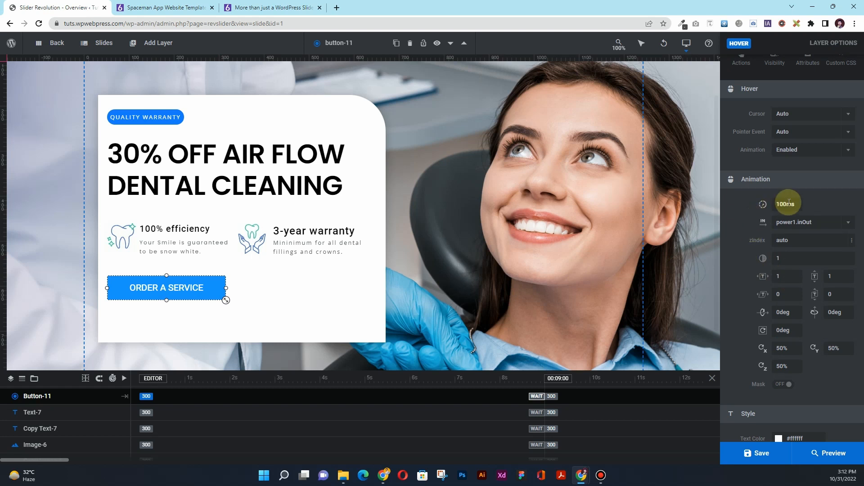
{"action": "scroll", "coordinate": [747, 305], "scroll_direction": "down", "scroll_amount": 3}
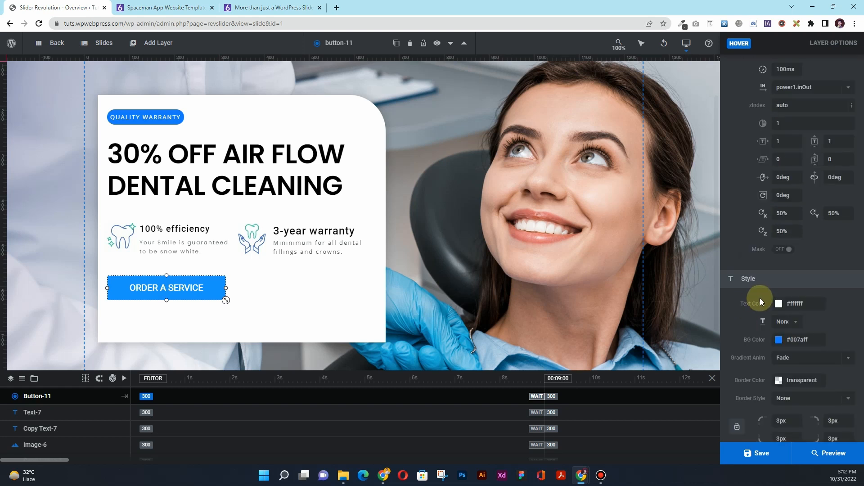
{"action": "scroll", "coordinate": [760, 298], "scroll_direction": "down", "scroll_amount": 1}
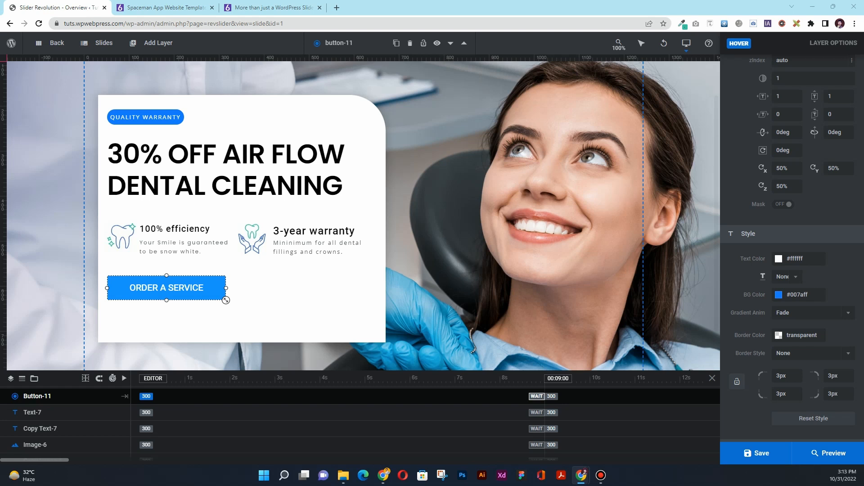
{"action": "left_click", "coordinate": [797, 293]}
{"action": "left_click", "coordinate": [388, 187]}
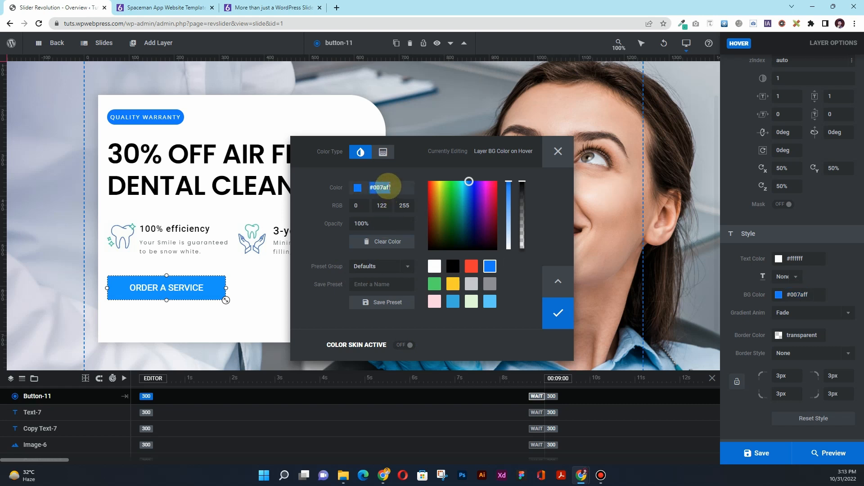
{"action": "type", "text": "34C5A1"}
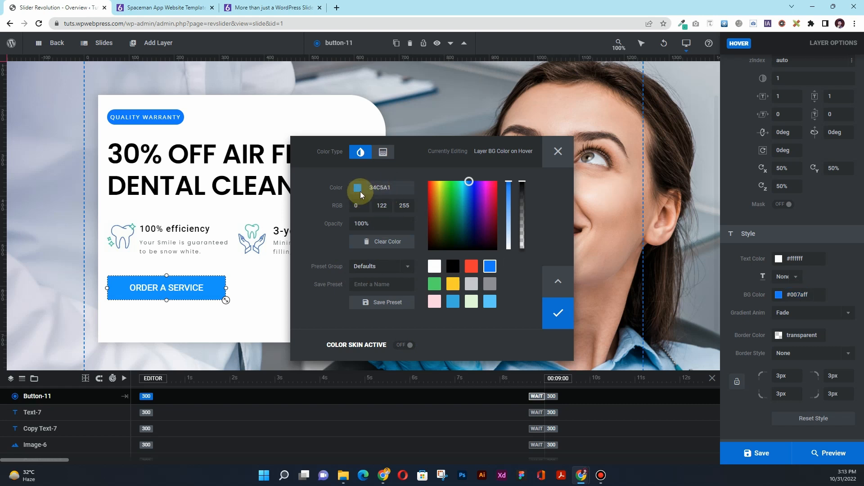
{"action": "left_click", "coordinate": [310, 206]}
{"action": "left_click", "coordinate": [557, 313]}
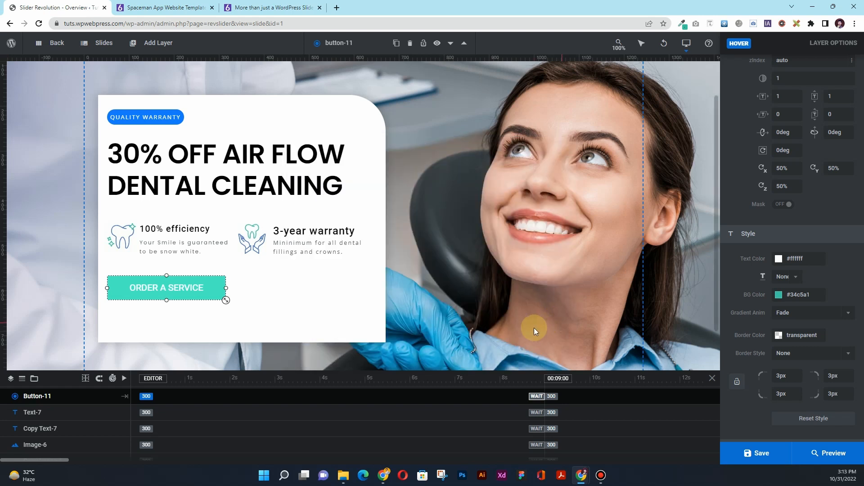
Step: Set the button's hover text color to black (#000000) and return to its normal style options
{"action": "left_click", "coordinate": [792, 262]}
{"action": "left_click", "coordinate": [453, 267]}
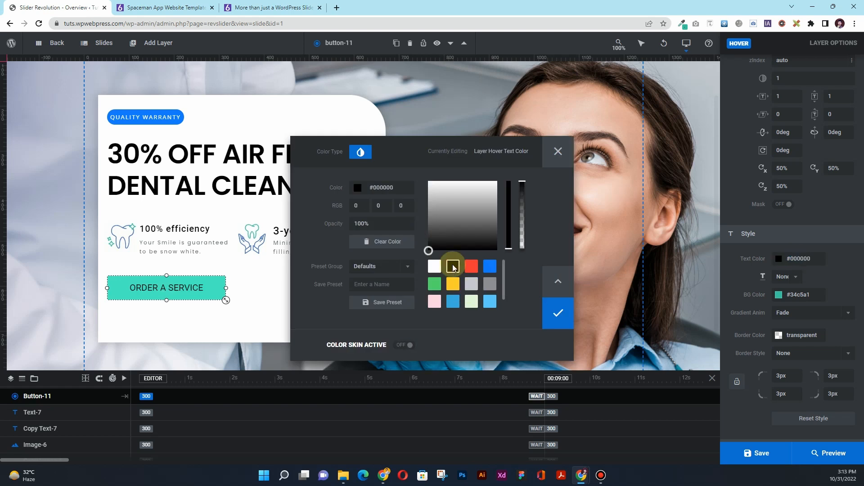
{"action": "left_click", "coordinate": [557, 314]}
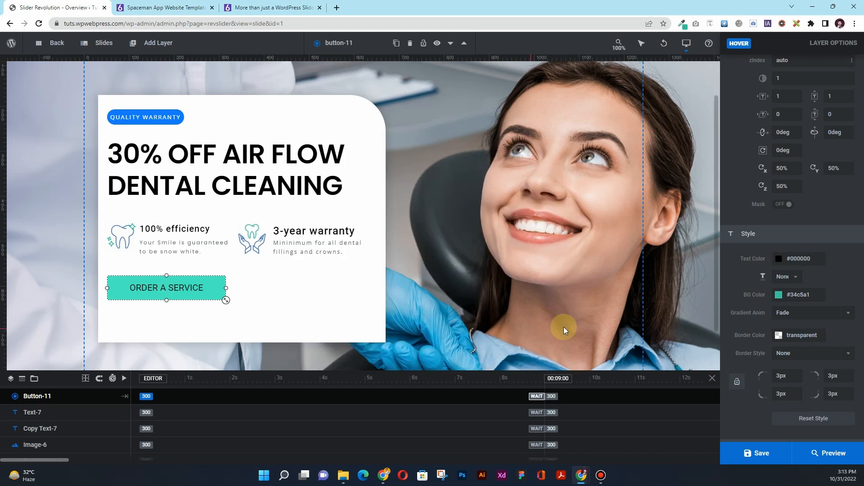
{"action": "scroll", "coordinate": [761, 279], "scroll_direction": "up", "scroll_amount": 5}
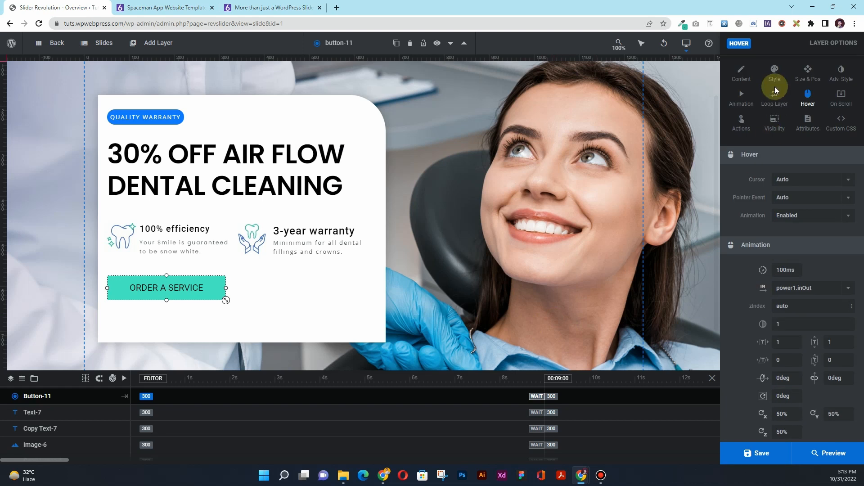
{"action": "scroll", "coordinate": [775, 91], "scroll_direction": "up", "scroll_amount": 1}
{"action": "left_click", "coordinate": [773, 105]}
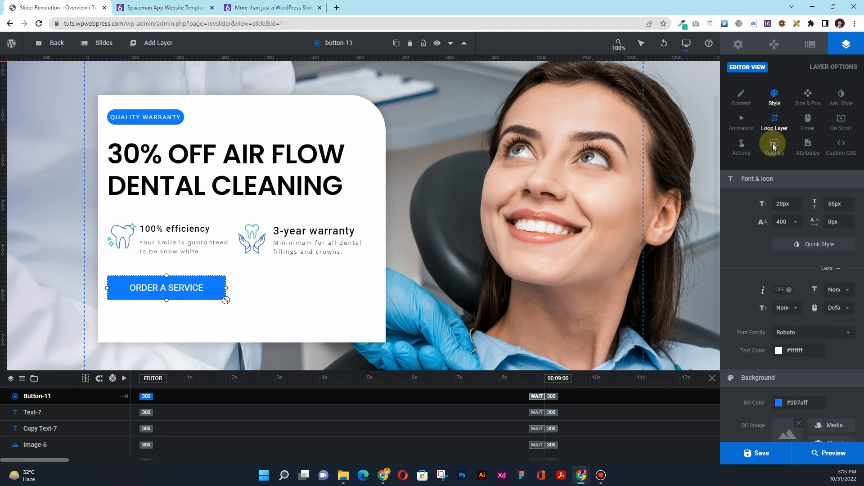
Step: Reduce the height of the white card shape to 500px
{"action": "scroll", "coordinate": [566, 368], "scroll_direction": "down", "scroll_amount": 1}
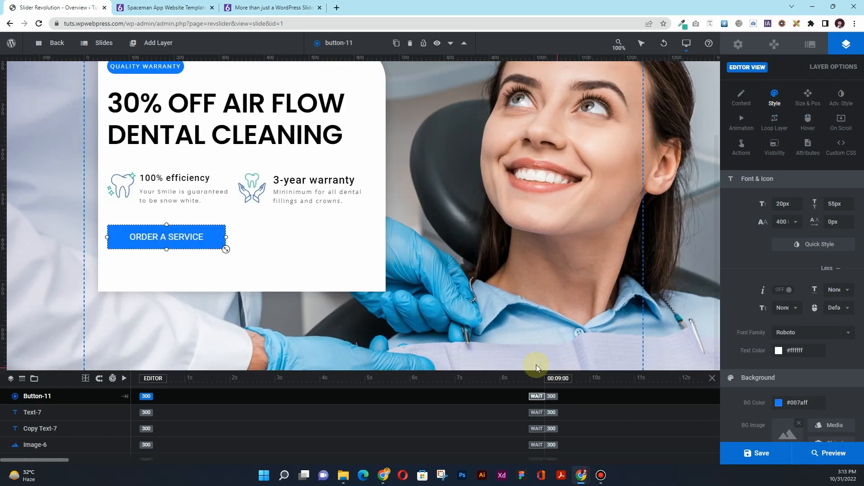
{"action": "scroll", "coordinate": [380, 297], "scroll_direction": "up", "scroll_amount": 2}
{"action": "scroll", "coordinate": [381, 297], "scroll_direction": "down", "scroll_amount": 2}
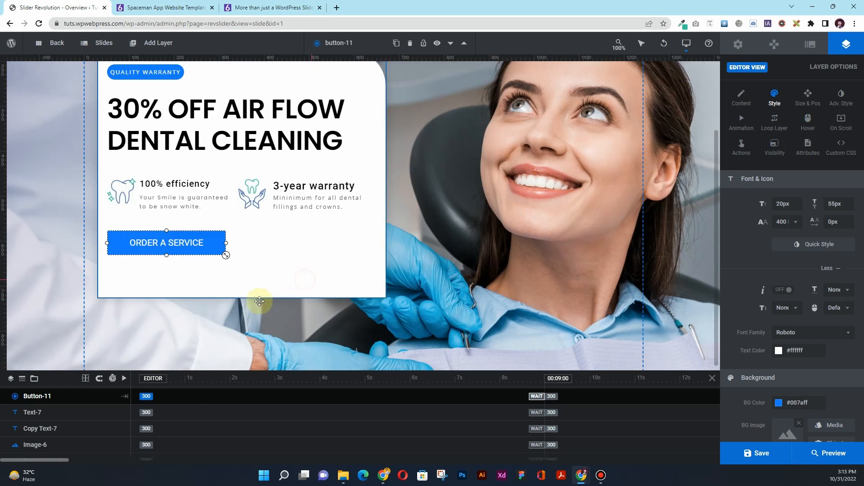
{"action": "left_click", "coordinate": [239, 298]}
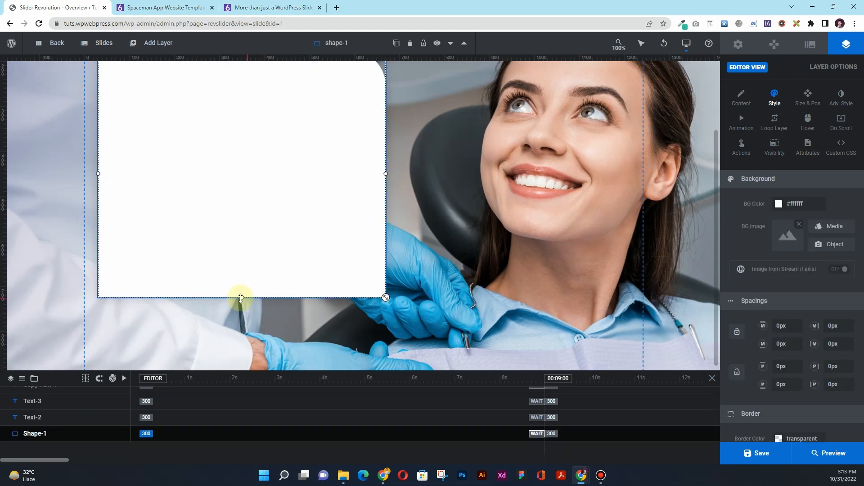
{"action": "left_click_drag", "start_coordinate": [241, 298], "coordinate": [241, 289]}
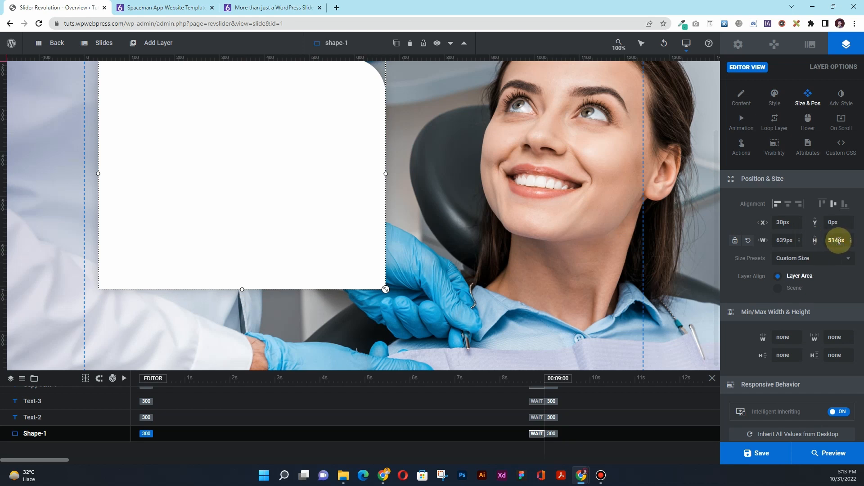
{"action": "left_click_drag", "start_coordinate": [838, 240], "coordinate": [832, 240]}
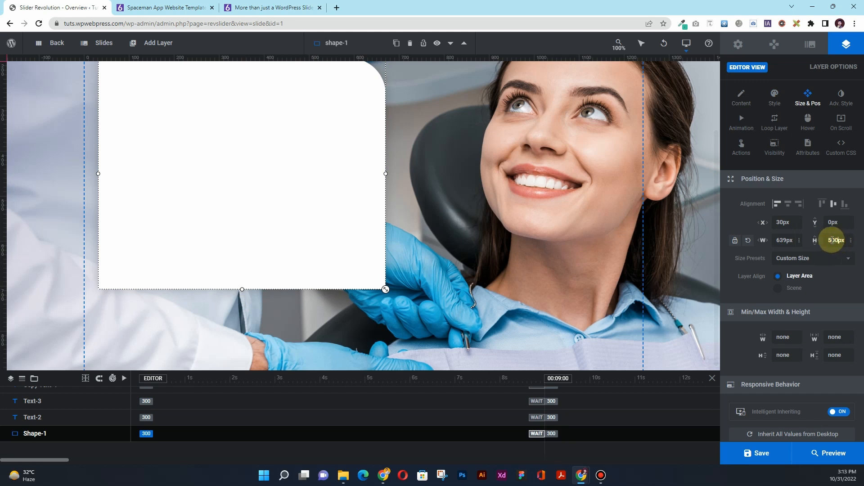
{"action": "key", "text": "Return"}
{"action": "left_click", "coordinate": [602, 257]}
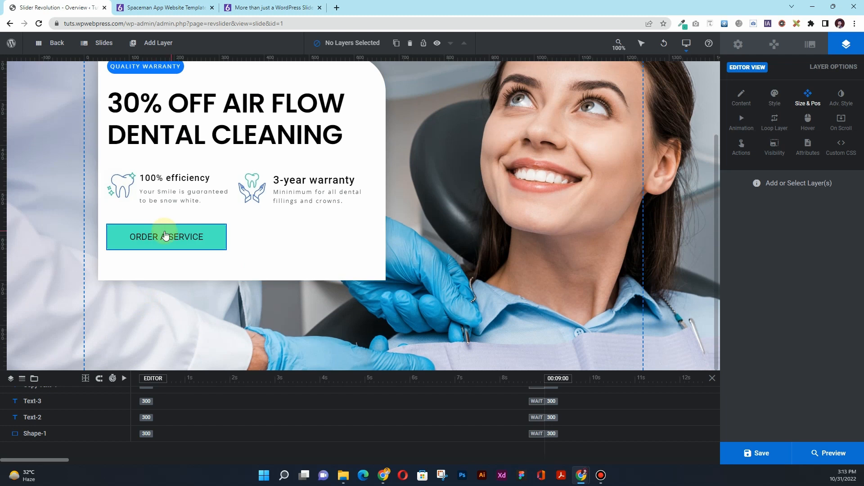
Step: Move the badge, heading, both feature blocks and the "ORDER A SERVICE" button together down and 5px right inside the white card
{"action": "left_click", "coordinate": [165, 235]}
{"action": "left_click", "coordinate": [132, 186], "text": "shift"}
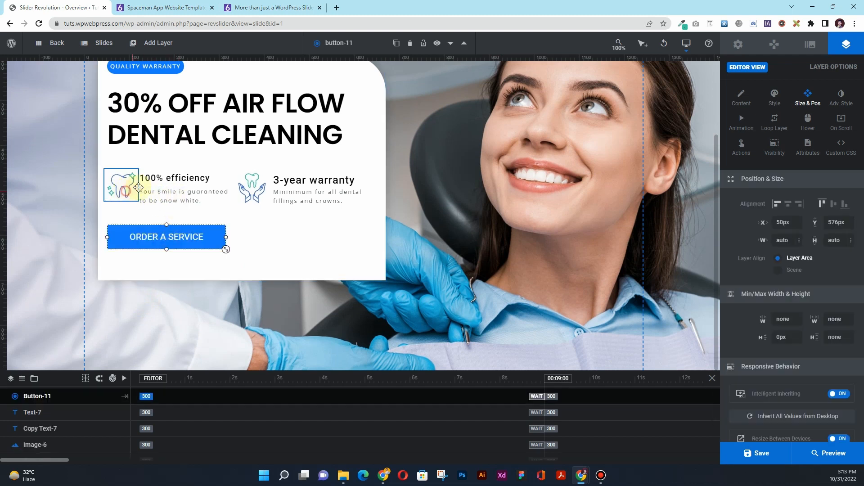
{"action": "left_click", "coordinate": [161, 180], "text": "shift"}
{"action": "left_click", "coordinate": [163, 196], "text": "shift"}
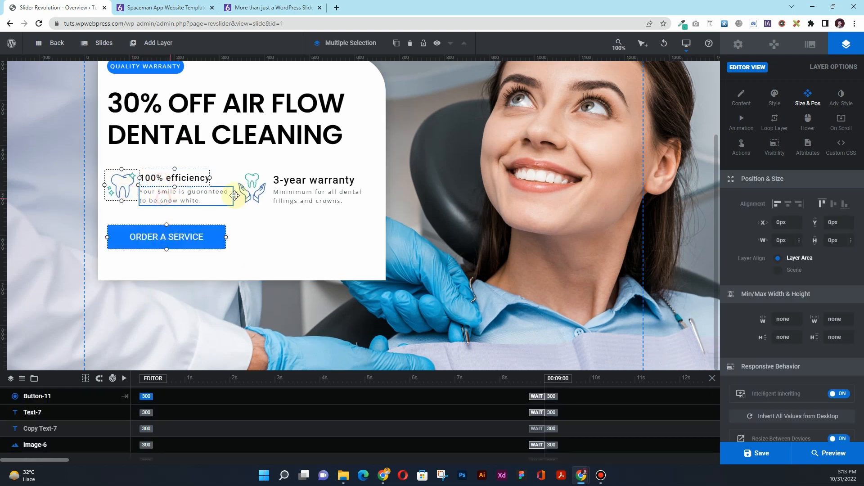
{"action": "left_click", "coordinate": [261, 185], "text": "shift"}
{"action": "left_click", "coordinate": [295, 180], "text": "shift"}
{"action": "left_click", "coordinate": [296, 196], "text": "shift"}
{"action": "left_click", "coordinate": [239, 135], "text": "shift"}
{"action": "left_click", "coordinate": [154, 67], "text": "shift"}
{"action": "left_click_drag", "start_coordinate": [154, 66], "coordinate": [155, 71]}
{"action": "key", "text": "Down"}
{"action": "key", "text": "Down"}
{"action": "key", "text": "Down"}
{"action": "key", "text": "Down"}
{"action": "key", "text": "Down"}
{"action": "key", "text": "Down"}
{"action": "key", "text": "Down"}
{"action": "key", "text": "Down"}
{"action": "key", "text": "Down"}
{"action": "key", "text": "Down"}
{"action": "key", "text": "Down"}
{"action": "key", "text": "Down"}
{"action": "key", "text": "Down"}
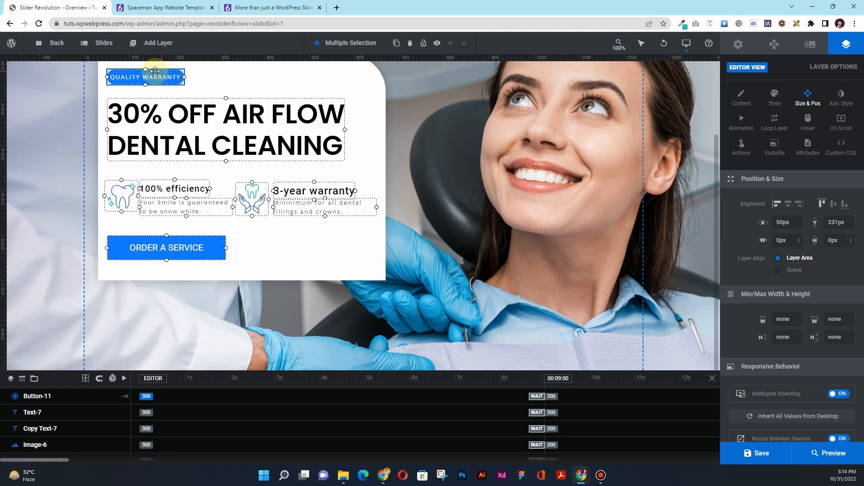
{"action": "key", "text": "Down"}
{"action": "key", "text": "Down"}
{"action": "key", "text": "Right"}
{"action": "key", "text": "Right"}
{"action": "key", "text": "Right"}
{"action": "key", "text": "Right"}
{"action": "key", "text": "Right"}
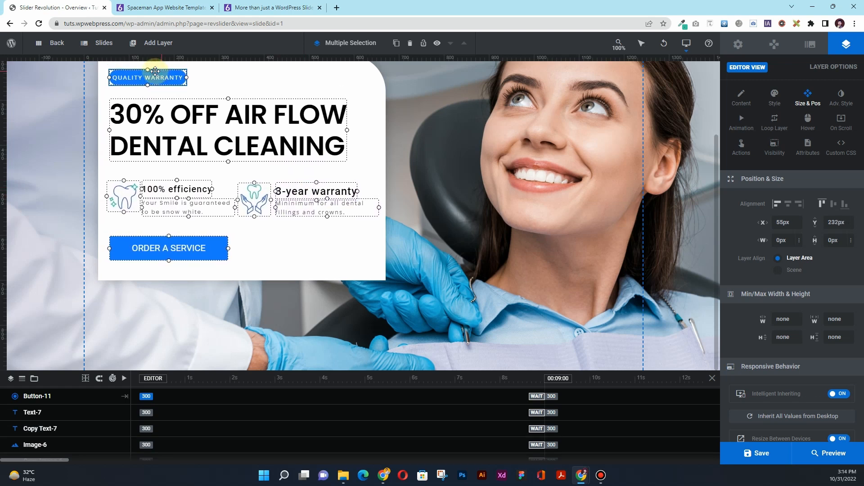
{"action": "left_click", "coordinate": [428, 188]}
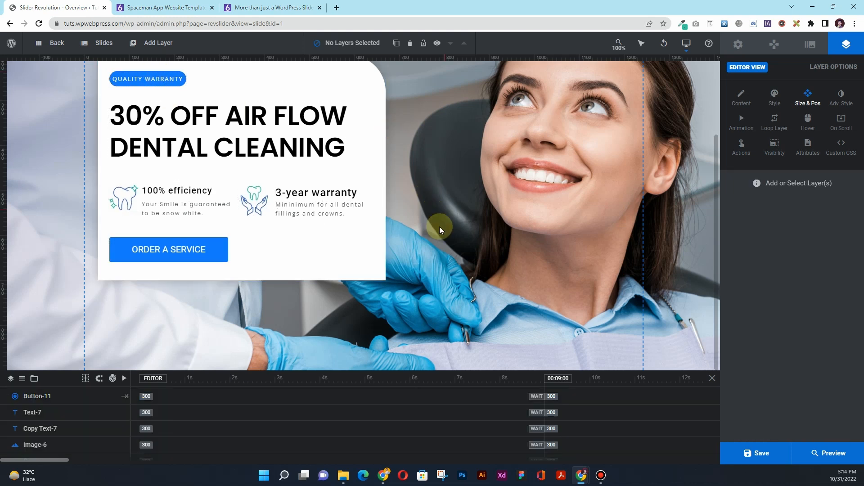
Step: Review the adjusted card layout and preview the slider
{"action": "scroll", "coordinate": [442, 269], "scroll_direction": "up", "scroll_amount": 2}
{"action": "scroll", "coordinate": [442, 270], "scroll_direction": "down", "scroll_amount": 2}
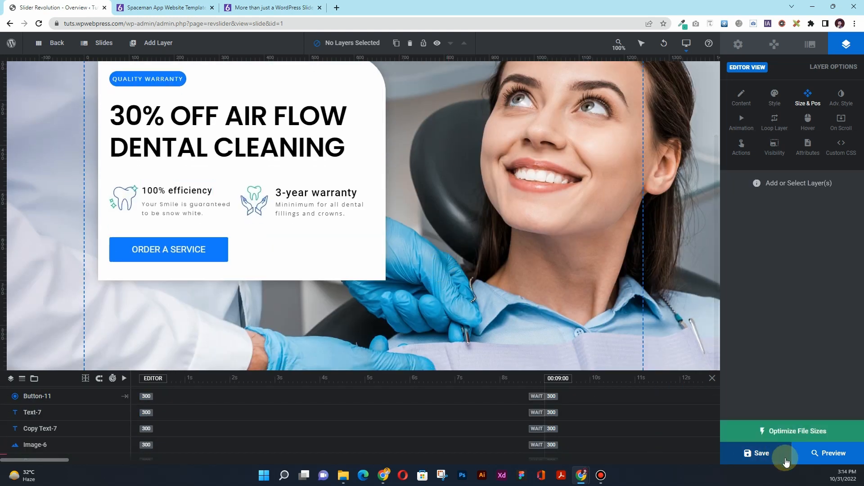
{"action": "left_click", "coordinate": [833, 453]}
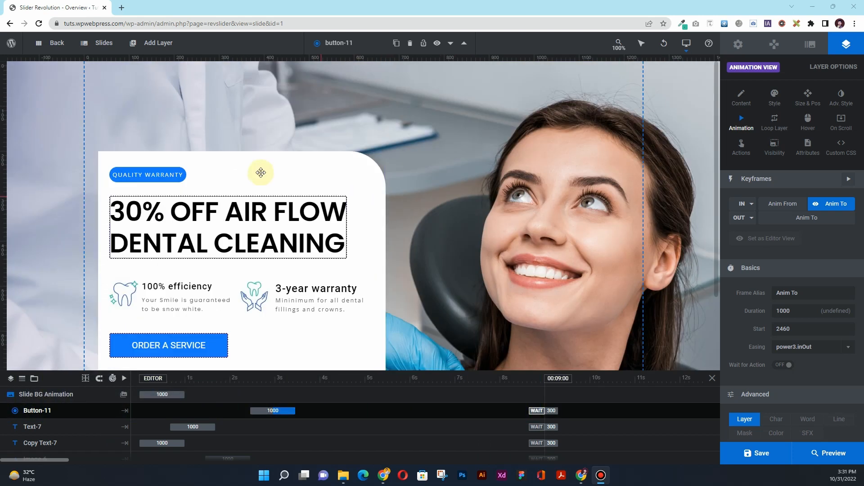
Step: Duplicate the dental cleaning slide (#1 New Slide)
{"action": "left_click", "coordinate": [158, 41]}
{"action": "mouse_move", "coordinate": [106, 42]}
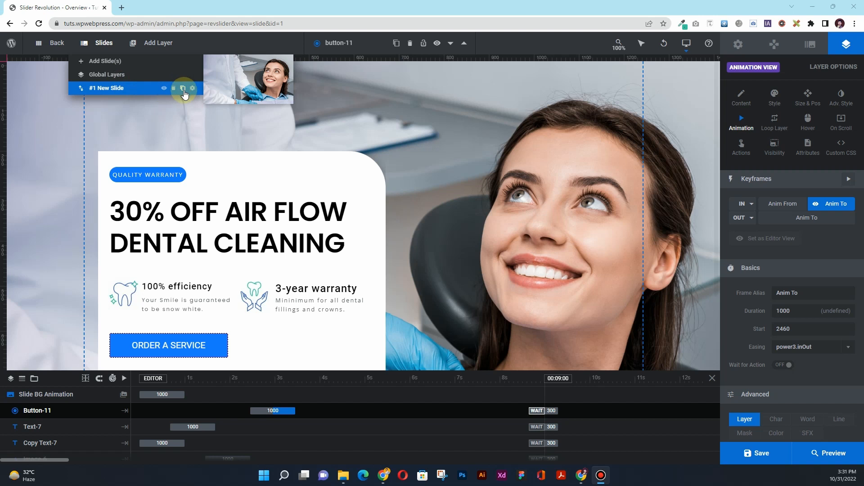
{"action": "left_click", "coordinate": [183, 89]}
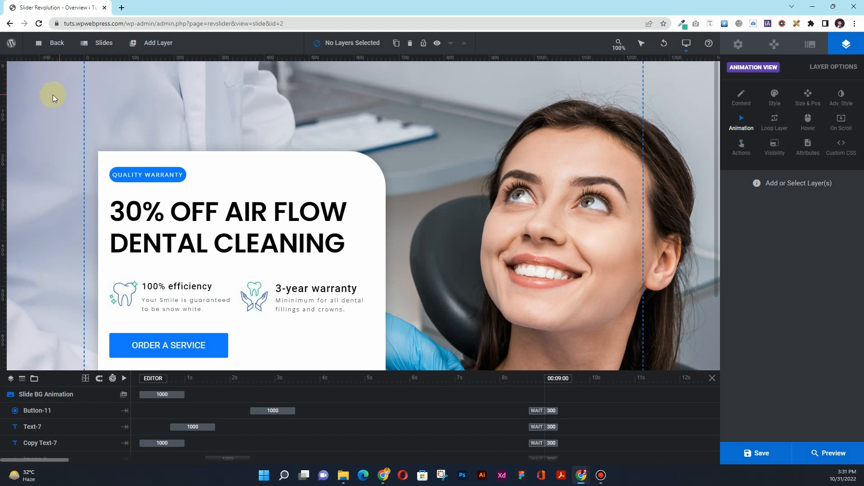
Step: Return to the first slide and check the module's title and alias
{"action": "mouse_move", "coordinate": [76, 43]}
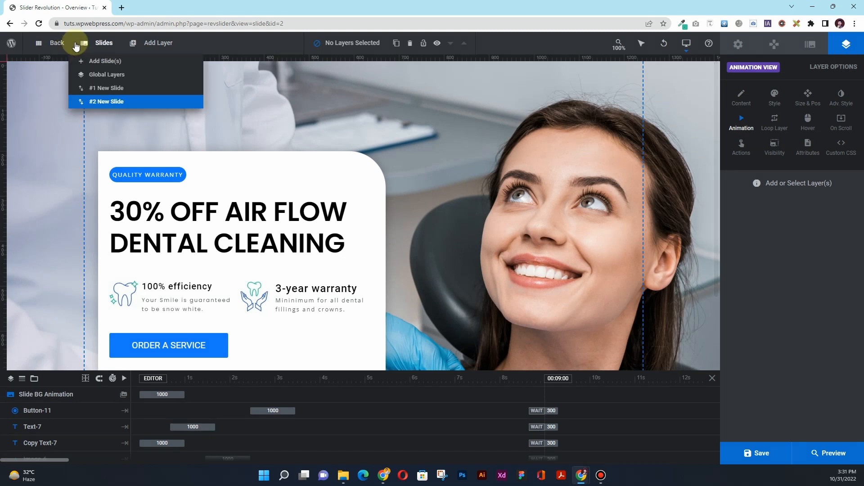
{"action": "left_click", "coordinate": [113, 88]}
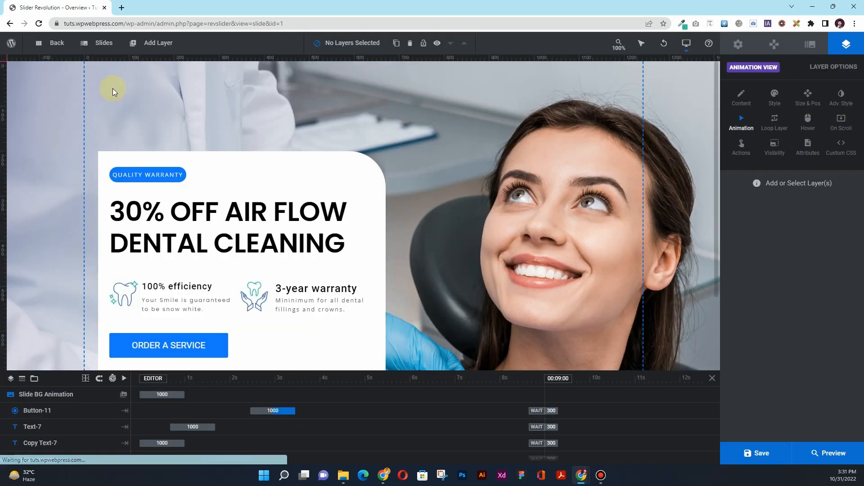
{"action": "left_click", "coordinate": [738, 43]}
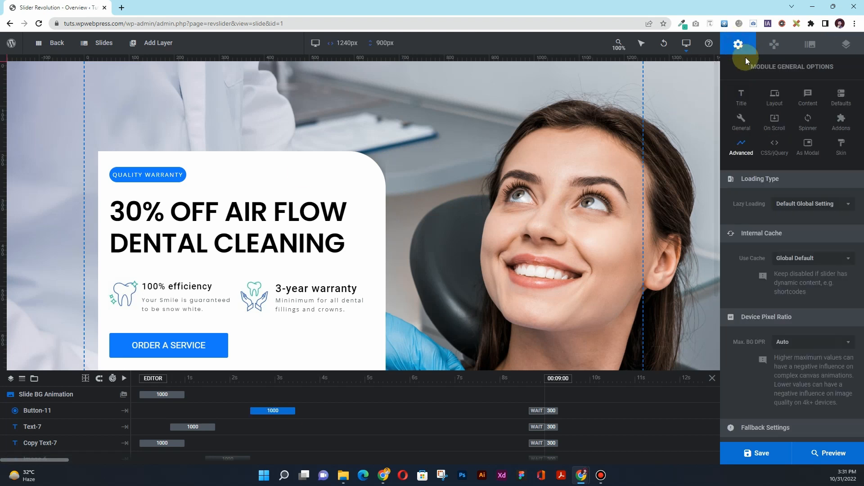
{"action": "left_click", "coordinate": [748, 102]}
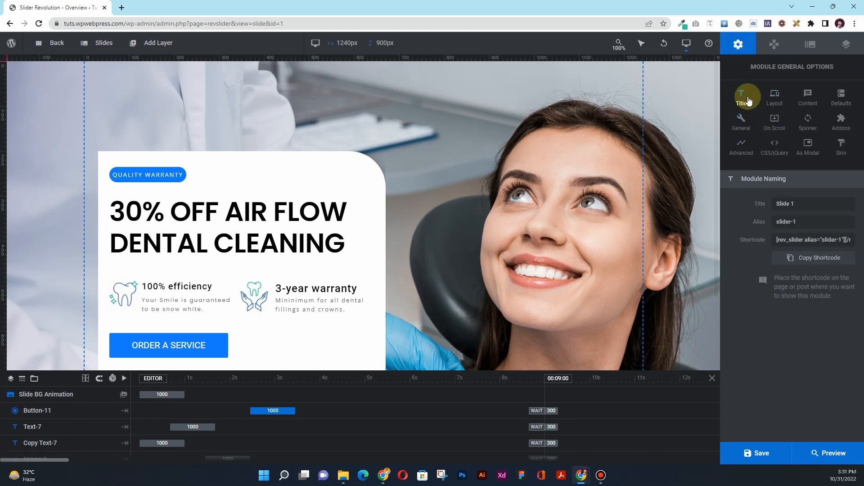
Step: Open slide #2 and set the module title to "Slide 2" and the alias to "slider-2"
{"action": "mouse_move", "coordinate": [99, 43]}
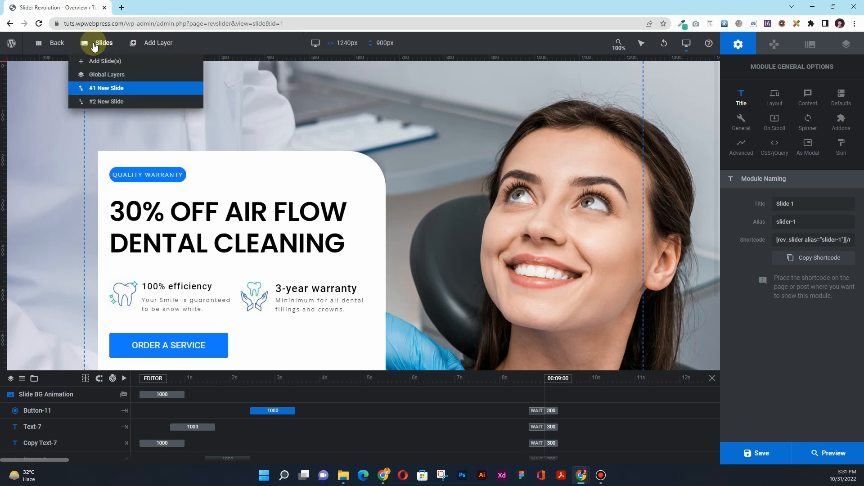
{"action": "left_click", "coordinate": [109, 101]}
{"action": "left_click", "coordinate": [739, 44]}
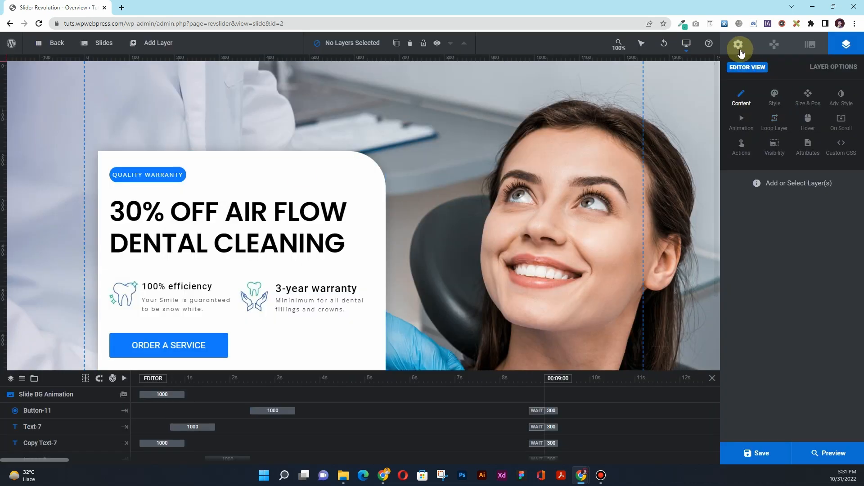
{"action": "left_click", "coordinate": [747, 96]}
{"action": "left_click", "coordinate": [798, 203]}
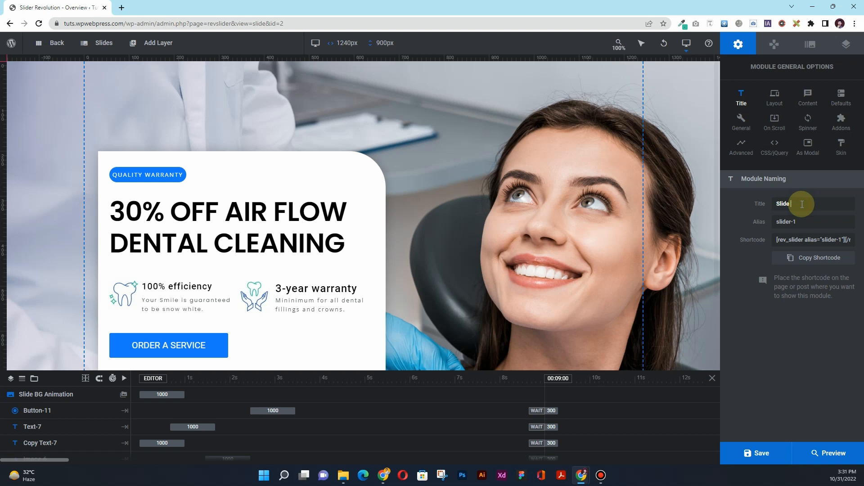
{"action": "left_click", "coordinate": [802, 219]}
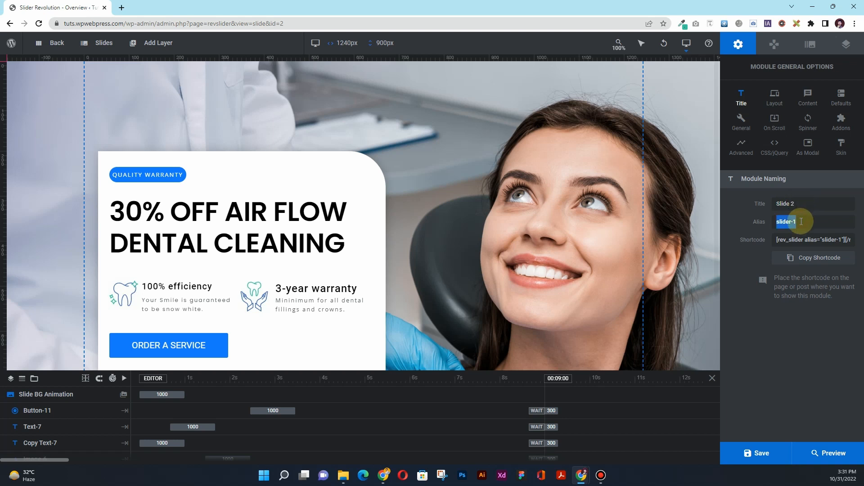
{"action": "left_click", "coordinate": [807, 218]}
{"action": "left_click", "coordinate": [150, 108]}
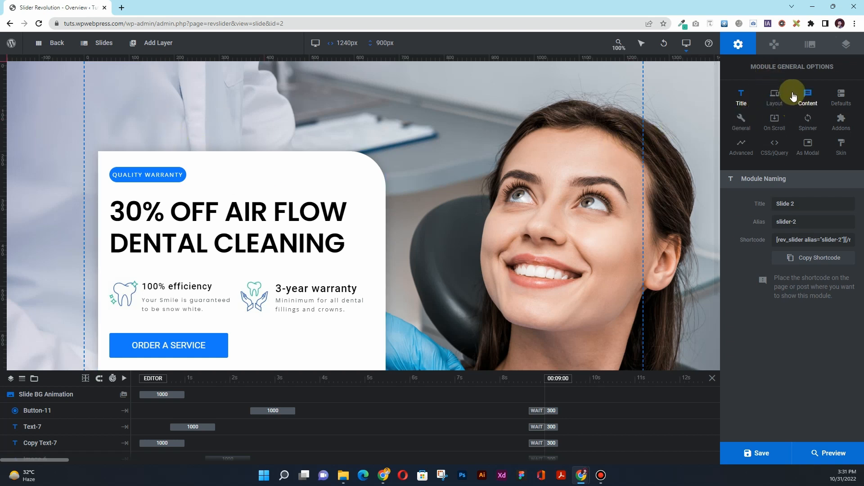
Step: Change the duplicated slide's background type to Colored, using white (#ffffff)
{"action": "left_click", "coordinate": [782, 50]}
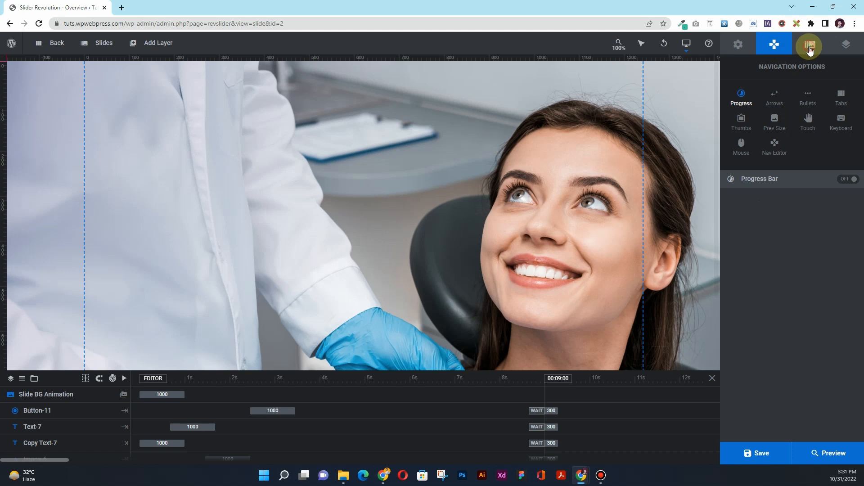
{"action": "left_click", "coordinate": [810, 48]}
{"action": "left_click", "coordinate": [741, 96]}
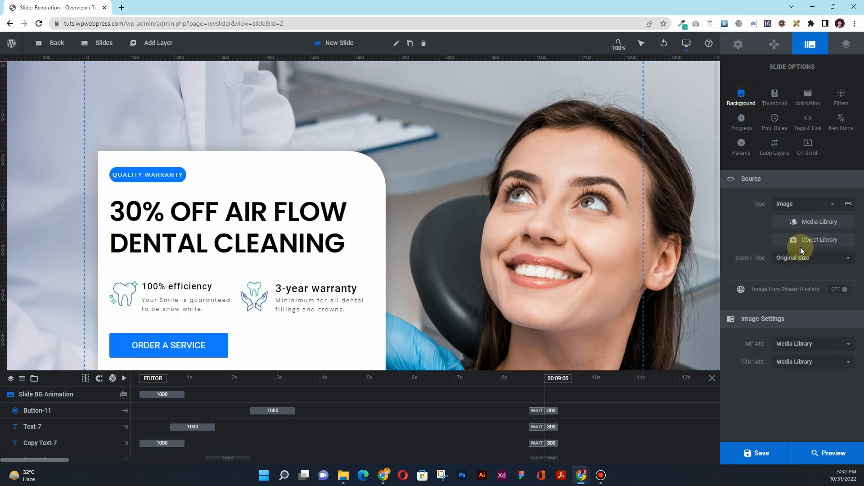
{"action": "left_click", "coordinate": [817, 221]}
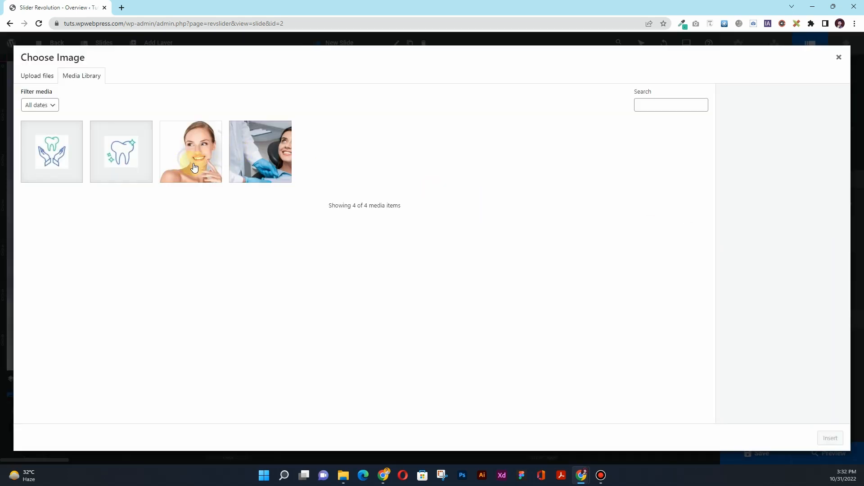
{"action": "left_click", "coordinate": [838, 57]}
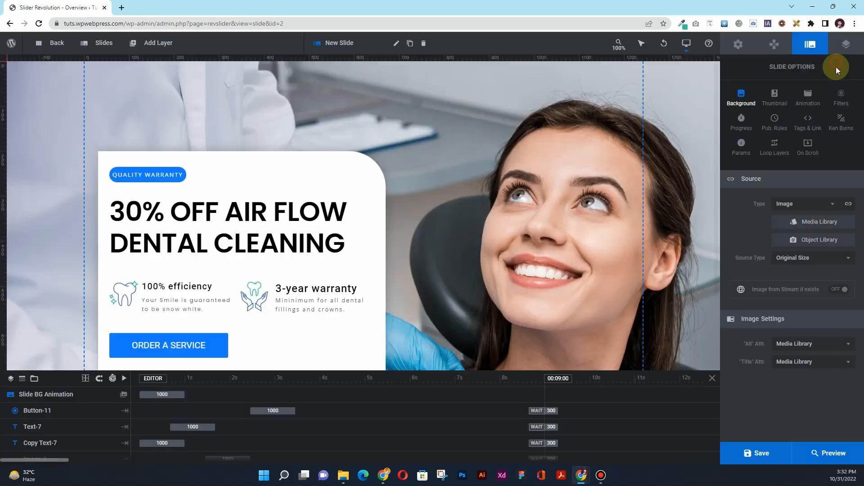
{"action": "left_click", "coordinate": [810, 205]}
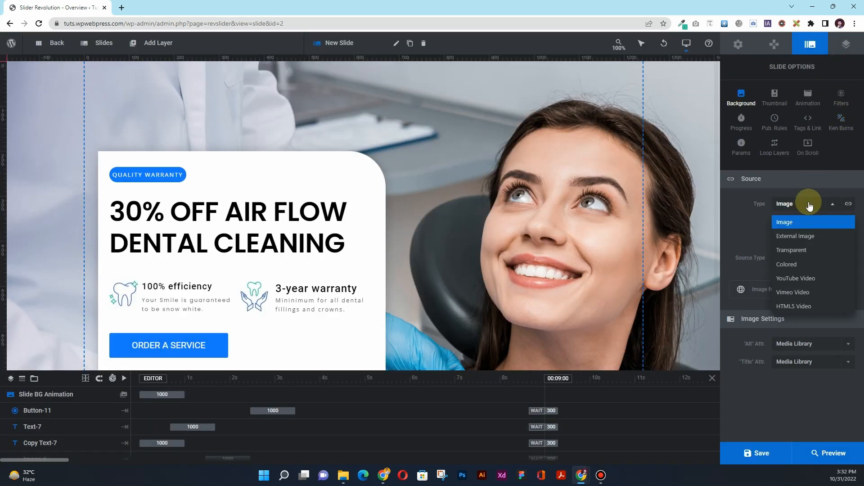
{"action": "left_click", "coordinate": [811, 270]}
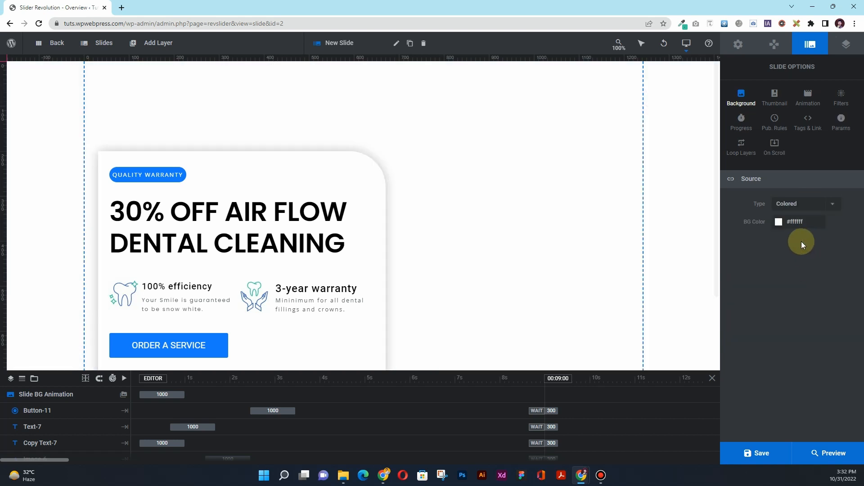
{"action": "scroll", "coordinate": [467, 208], "scroll_direction": "down", "scroll_amount": 2}
{"action": "scroll", "coordinate": [467, 211], "scroll_direction": "up", "scroll_amount": 2}
{"action": "left_click", "coordinate": [739, 46]}
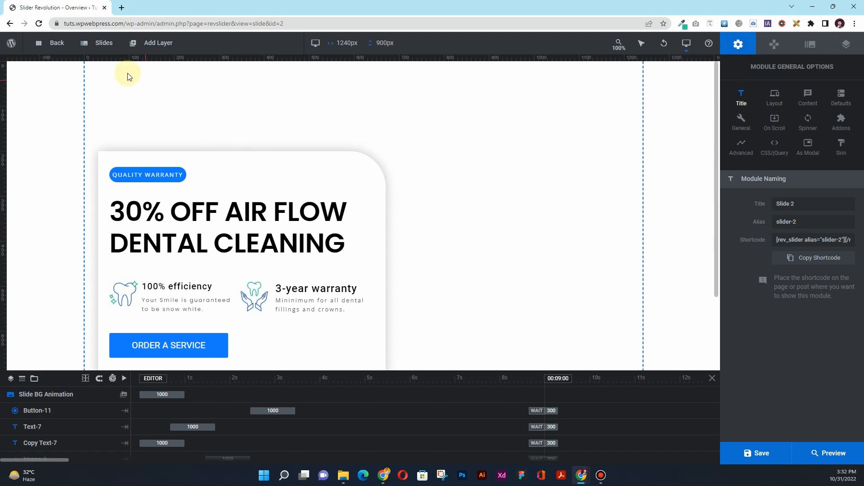
Step: Add the smiling woman picture 10002.jpg from the WordPress library as an image layer
{"action": "mouse_move", "coordinate": [138, 46]}
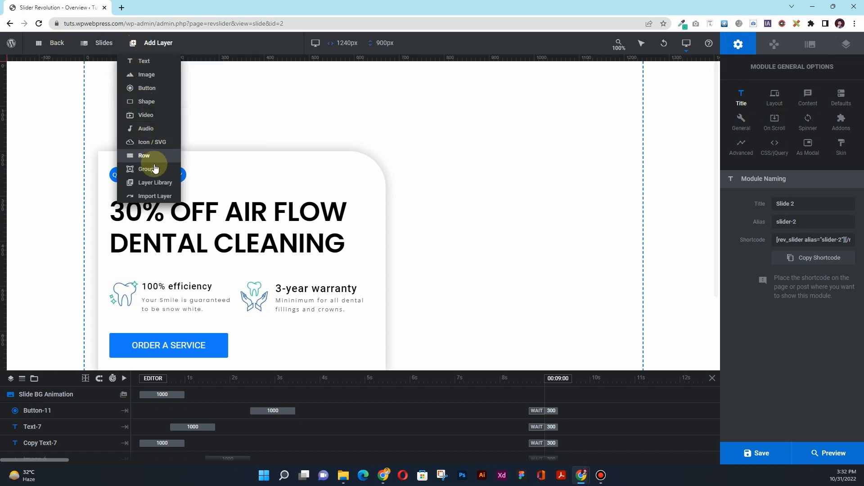
{"action": "mouse_move", "coordinate": [145, 72]}
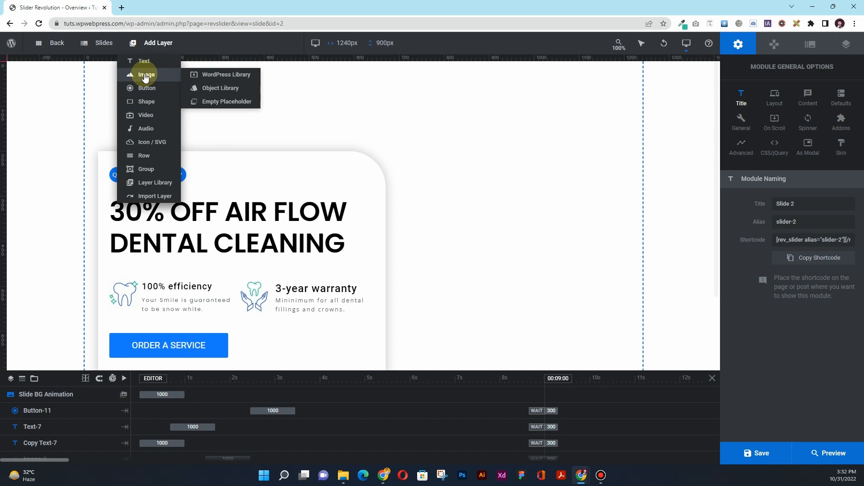
{"action": "left_click", "coordinate": [211, 79]}
{"action": "left_click", "coordinate": [202, 149]}
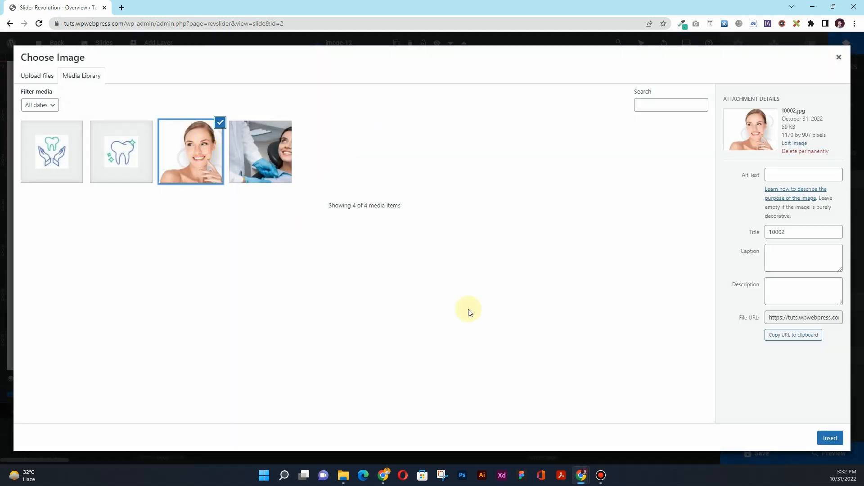
{"action": "left_click", "coordinate": [831, 438]}
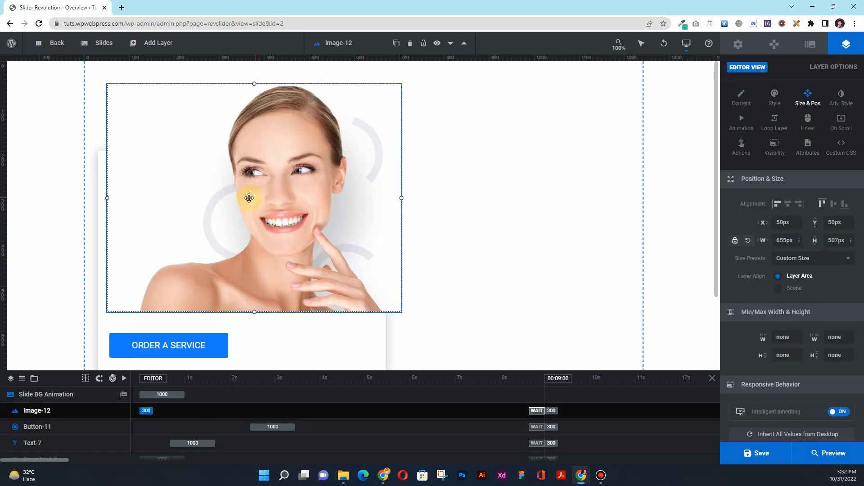
Step: Move the woman image beside the white card to about X 670px, Y 282px, and stack it beneath the Shape-1 layer
{"action": "left_click_drag", "start_coordinate": [249, 197], "coordinate": [530, 273]}
{"action": "scroll", "coordinate": [68, 325], "scroll_direction": "down", "scroll_amount": 2}
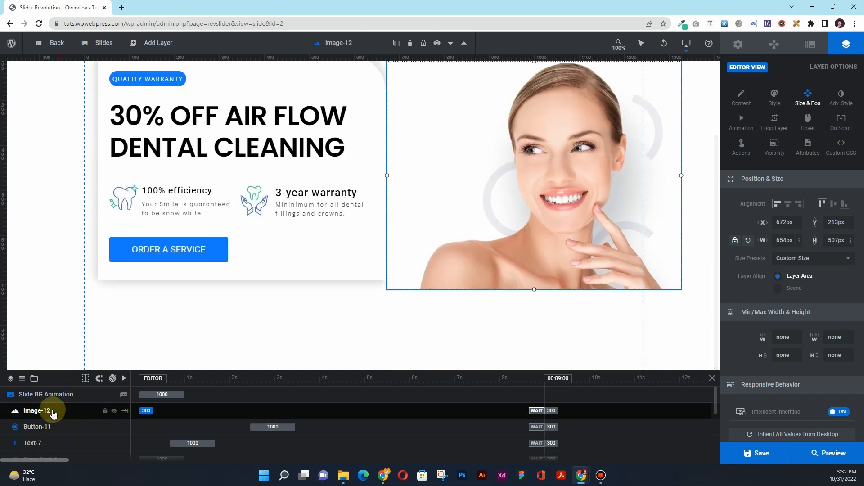
{"action": "left_click_drag", "start_coordinate": [53, 412], "coordinate": [93, 447]}
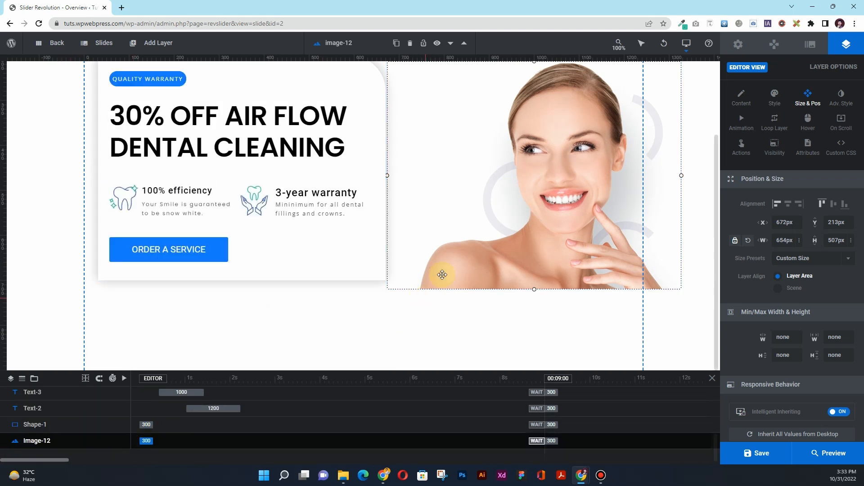
{"action": "left_click_drag", "start_coordinate": [508, 223], "coordinate": [542, 268]}
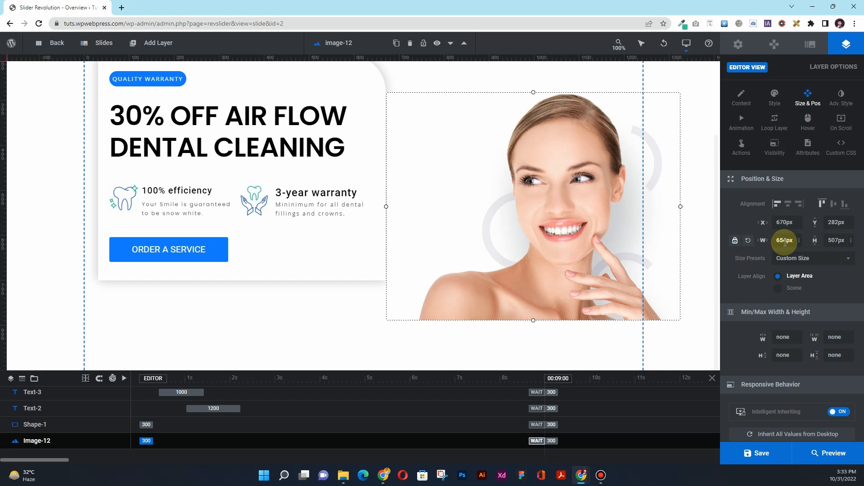
Step: Set the woman image's width to 800px with locked proportions and align it to the right edge of the layer area
{"action": "left_click_drag", "start_coordinate": [785, 240], "coordinate": [781, 240]}
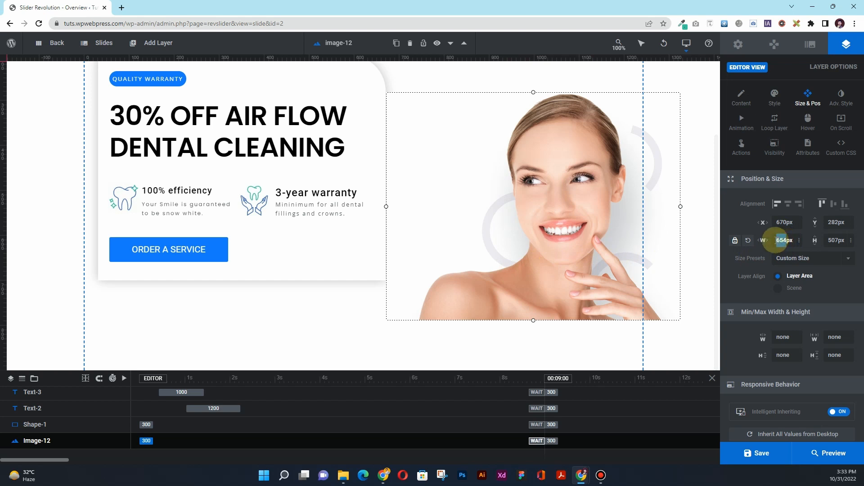
{"action": "key", "text": "Return"}
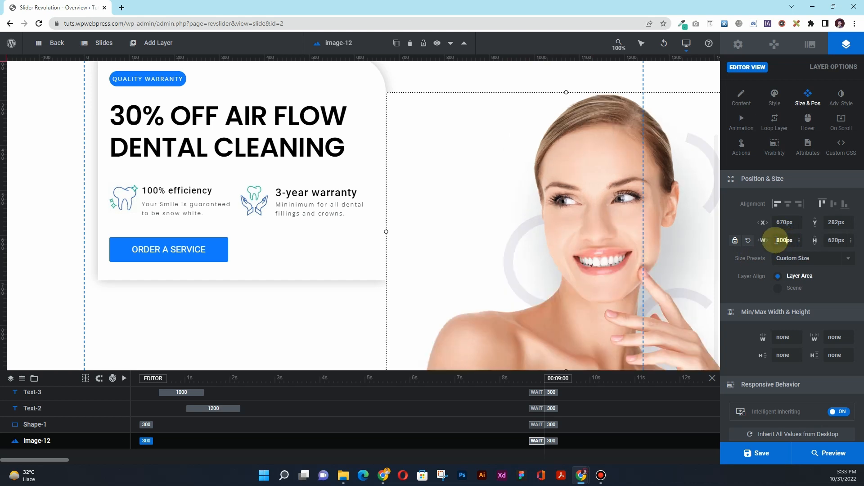
{"action": "left_click", "coordinate": [786, 207]}
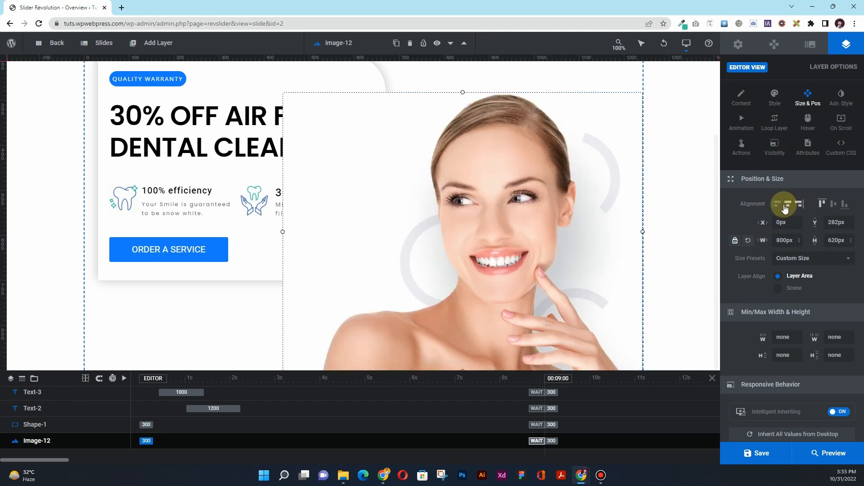
Step: Move the woman image partly past the layer area's right edge, to about X -134px, Y 281px
{"action": "scroll", "coordinate": [77, 403], "scroll_direction": "down", "scroll_amount": 2}
{"action": "left_click", "coordinate": [561, 268]}
{"action": "scroll", "coordinate": [562, 268], "scroll_direction": "up", "scroll_amount": 2}
{"action": "scroll", "coordinate": [561, 269], "scroll_direction": "down", "scroll_amount": 1}
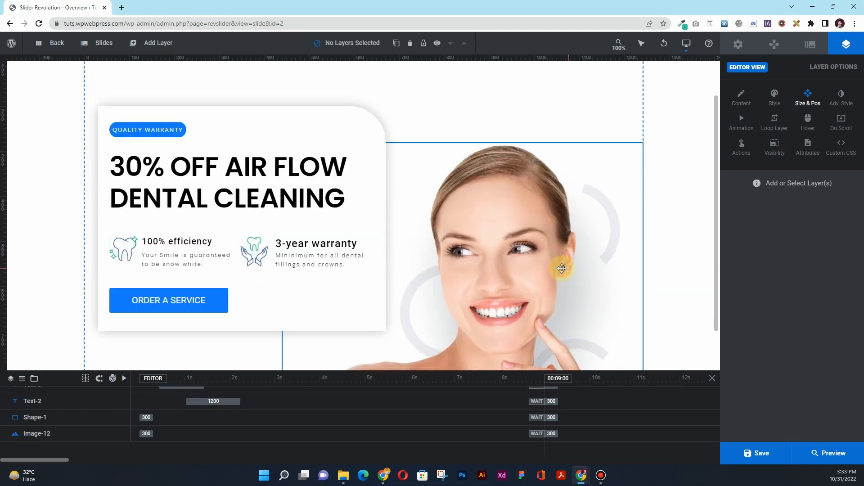
{"action": "scroll", "coordinate": [562, 269], "scroll_direction": "down", "scroll_amount": 1}
{"action": "scroll", "coordinate": [562, 268], "scroll_direction": "up", "scroll_amount": 1}
{"action": "scroll", "coordinate": [562, 269], "scroll_direction": "down", "scroll_amount": 1}
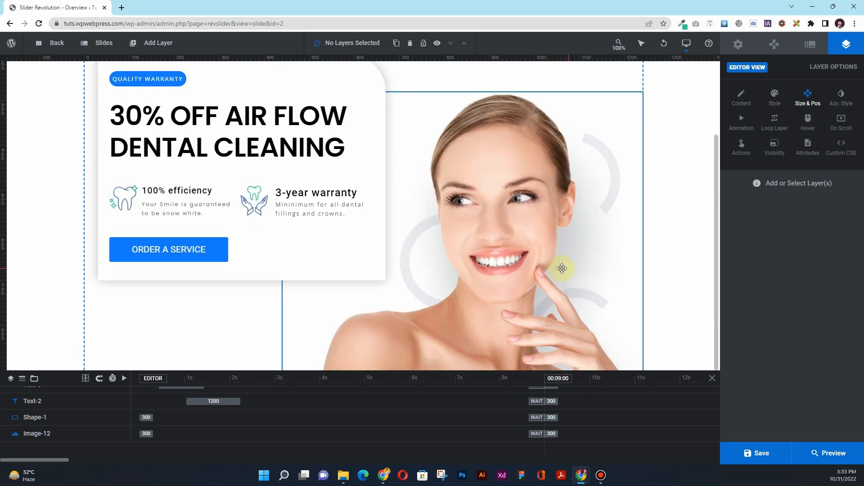
{"action": "left_click", "coordinate": [508, 273]}
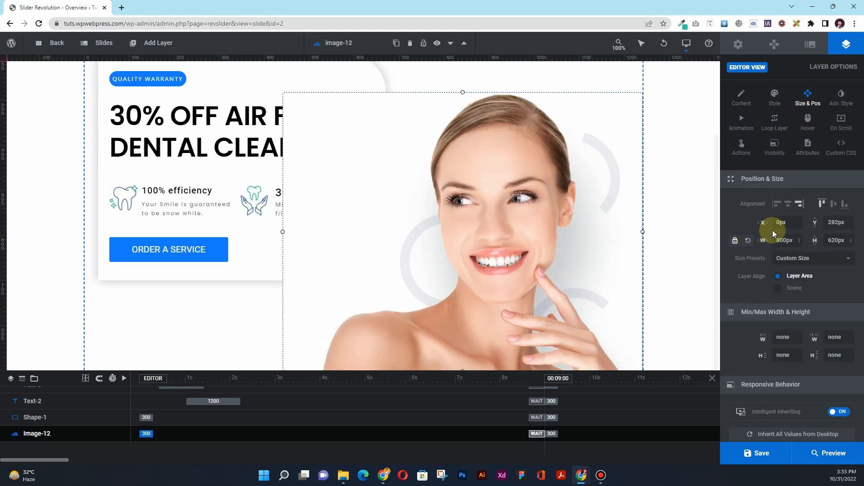
{"action": "left_click_drag", "start_coordinate": [506, 276], "coordinate": [563, 277]}
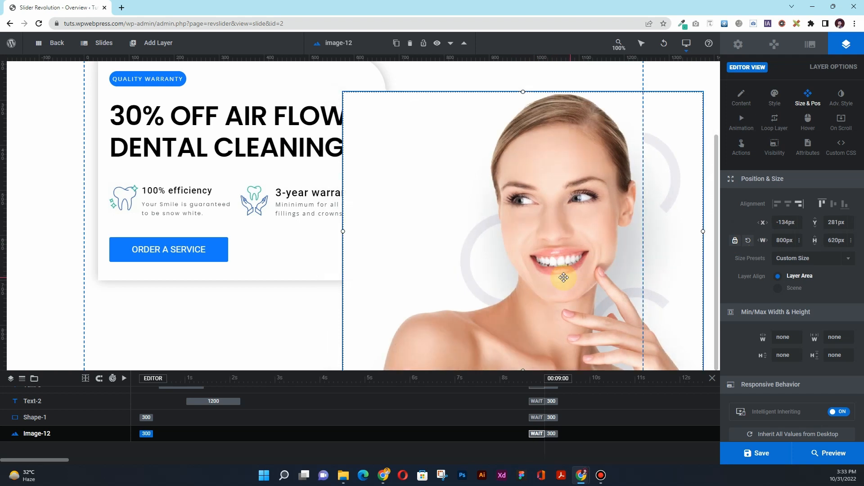
Step: Set the woman image's width to 1000px with locked proportions and align it to the bottom of the layer area
{"action": "left_click", "coordinate": [272, 303]}
{"action": "left_click", "coordinate": [693, 235]}
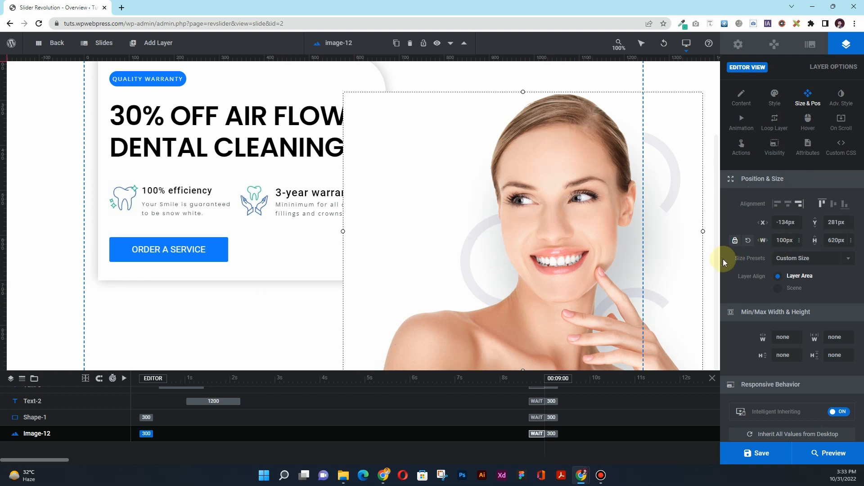
{"action": "left_click", "coordinate": [732, 251]}
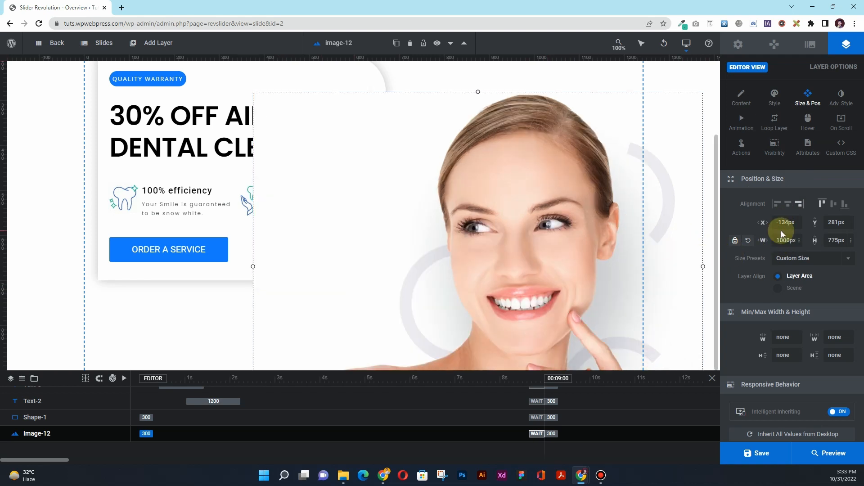
{"action": "left_click", "coordinate": [842, 208]}
{"action": "left_click", "coordinate": [202, 331]}
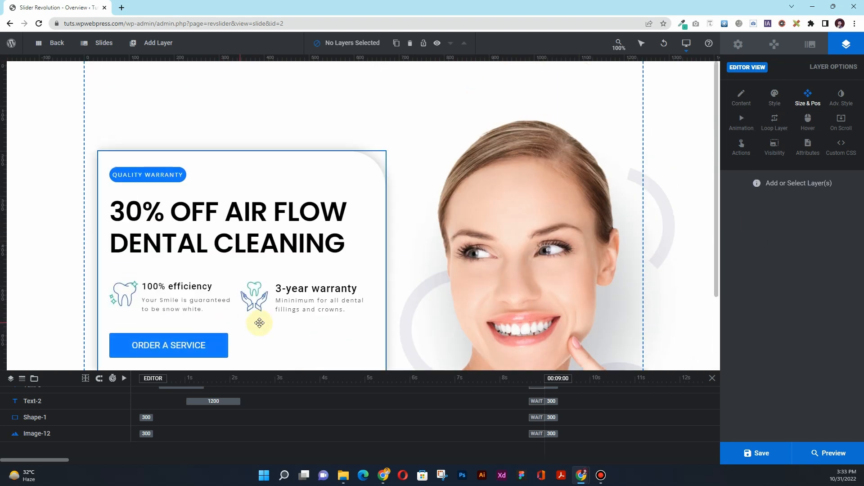
{"action": "scroll", "coordinate": [339, 322], "scroll_direction": "up", "scroll_amount": 2}
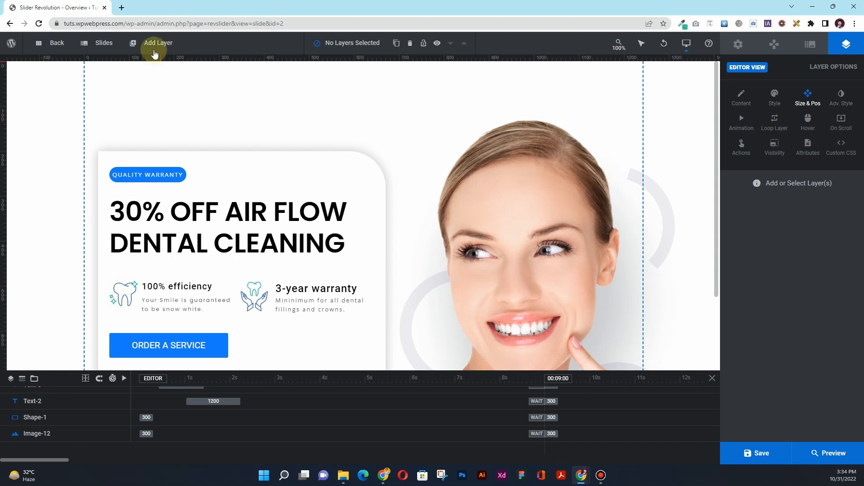
{"action": "left_click", "coordinate": [154, 46]}
{"action": "mouse_move", "coordinate": [96, 50]}
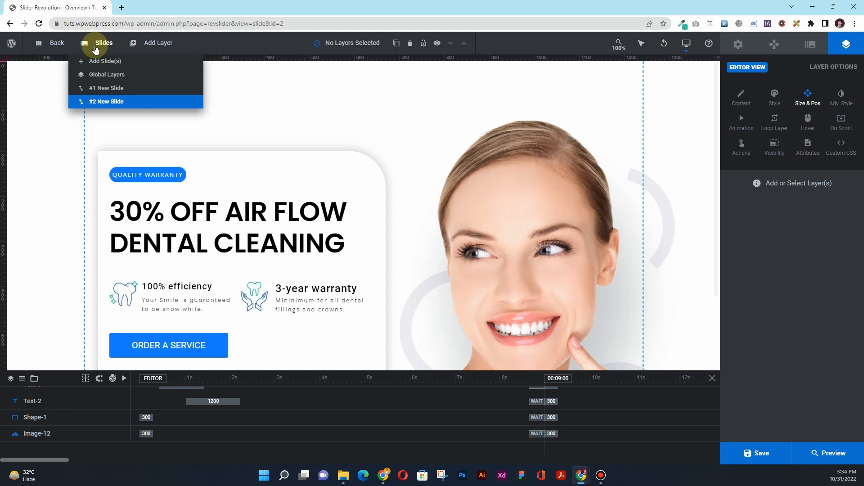
{"action": "scroll", "coordinate": [635, 122], "scroll_direction": "down", "scroll_amount": 2}
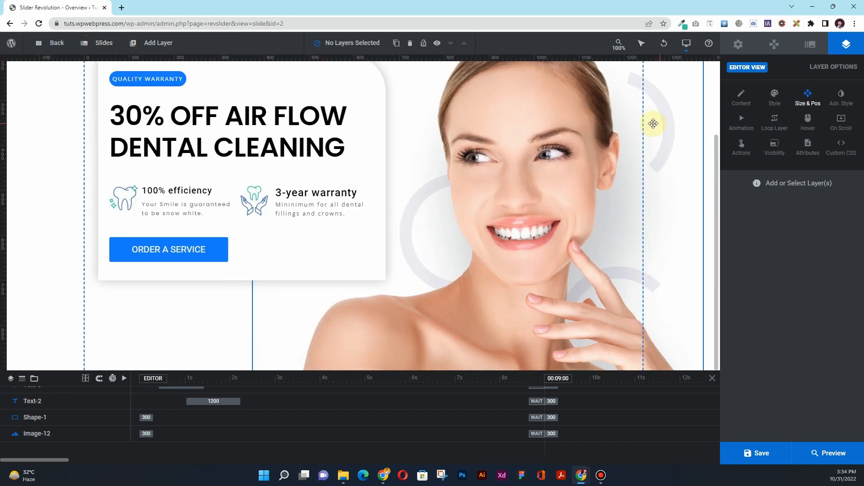
{"action": "scroll", "coordinate": [653, 123], "scroll_direction": "up", "scroll_amount": 2}
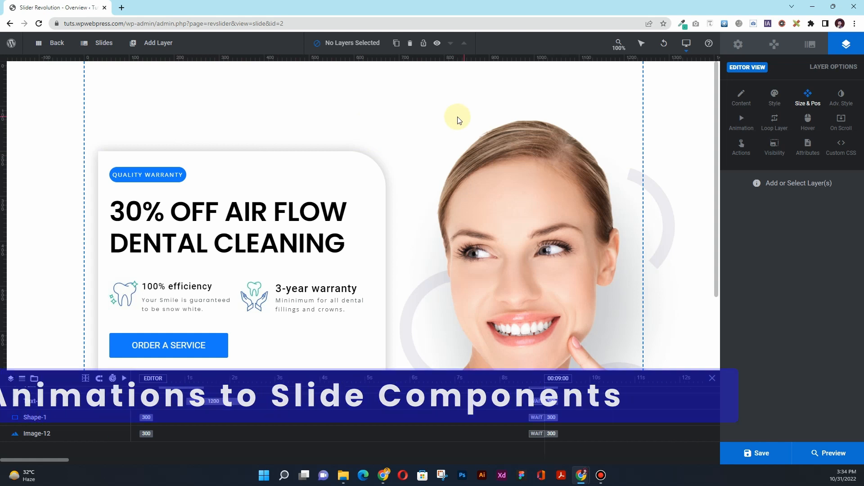
Step: Apply the Short Slide from Right entrance animation to the woman image layer Image-12
{"action": "left_click", "coordinate": [68, 442]}
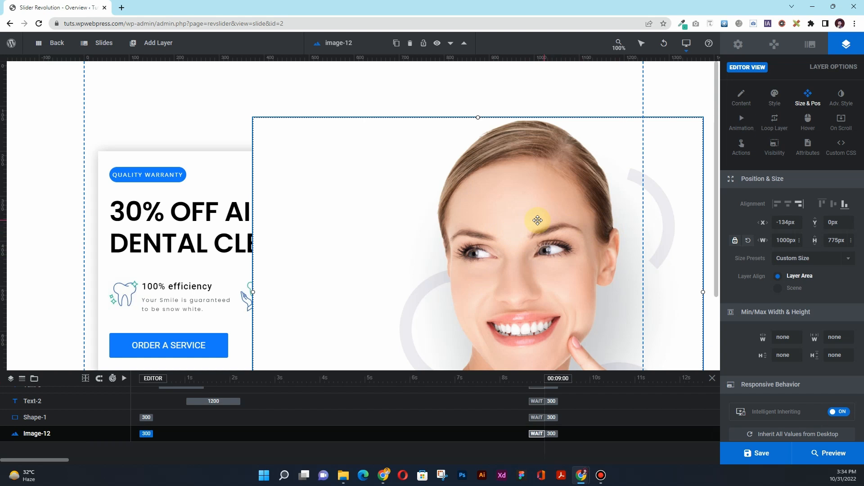
{"action": "left_click", "coordinate": [747, 128]}
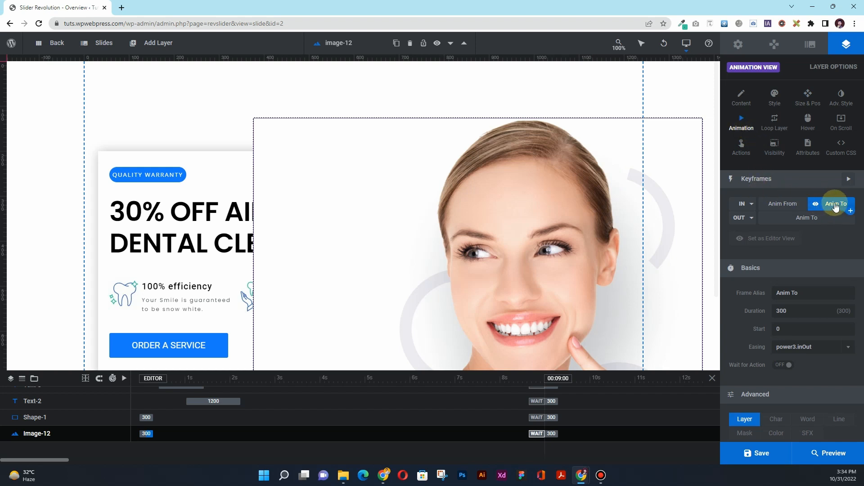
{"action": "left_click", "coordinate": [756, 208]}
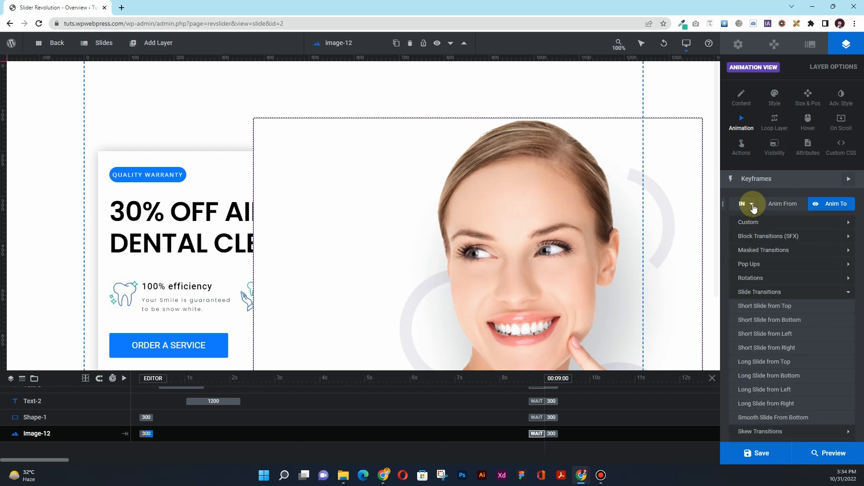
{"action": "left_click", "coordinate": [769, 307]}
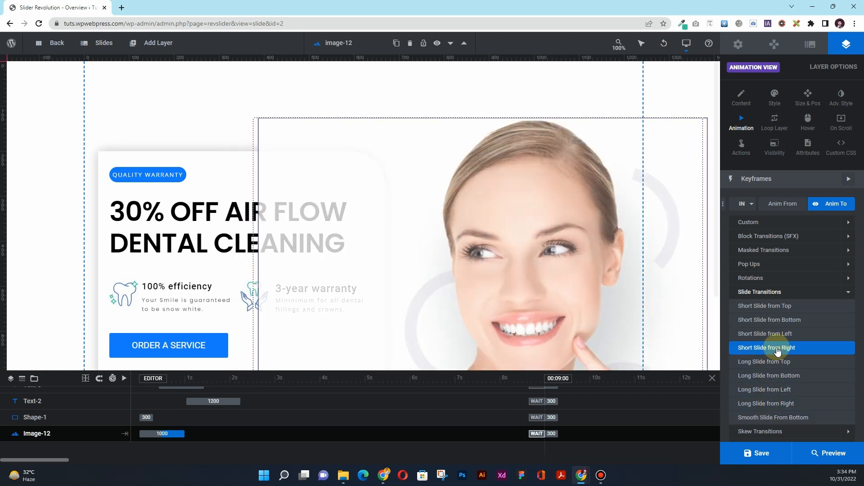
{"action": "left_click", "coordinate": [777, 349]}
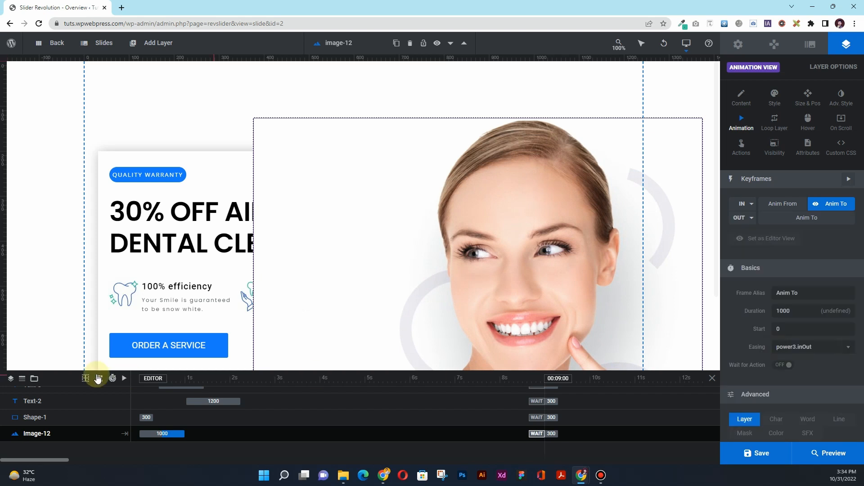
{"action": "left_click", "coordinate": [12, 288]}
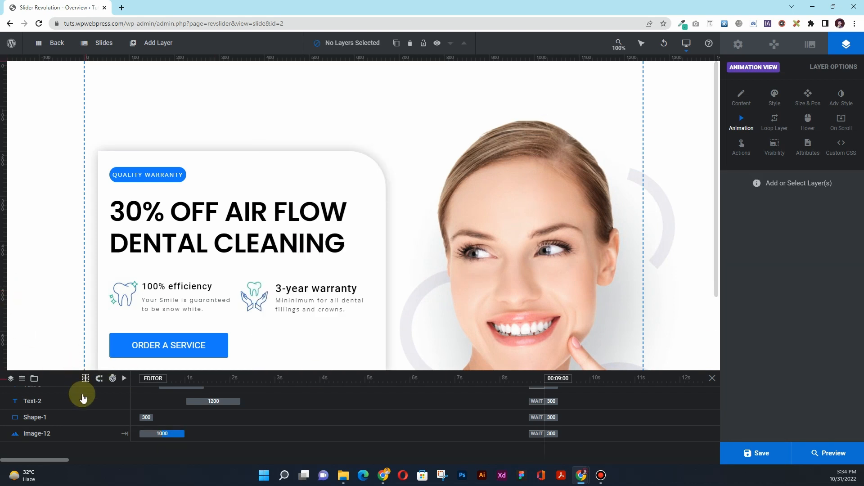
Step: Apply the Short Slide from Left entrance animation to the white card layer Shape-1
{"action": "left_click", "coordinate": [94, 421]}
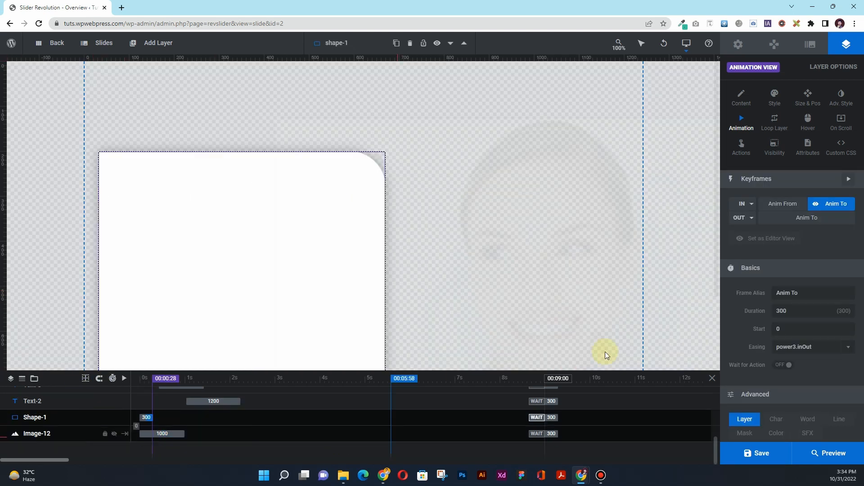
{"action": "left_click", "coordinate": [754, 208]}
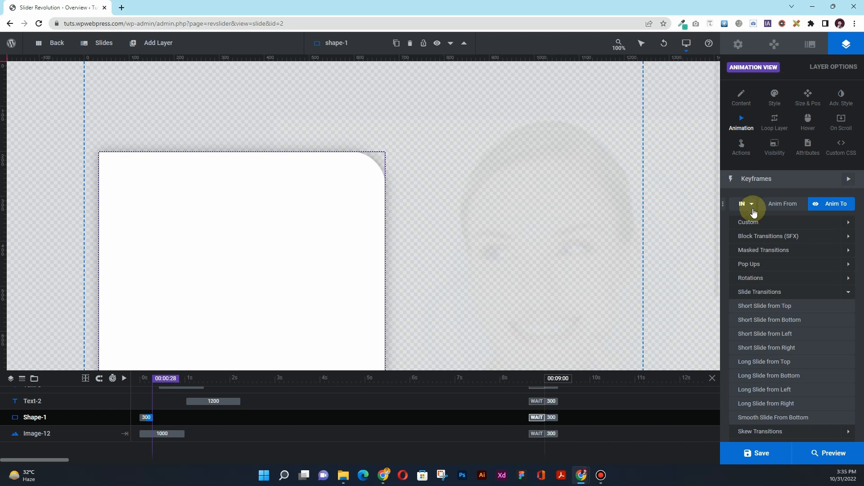
{"action": "left_click", "coordinate": [766, 336]}
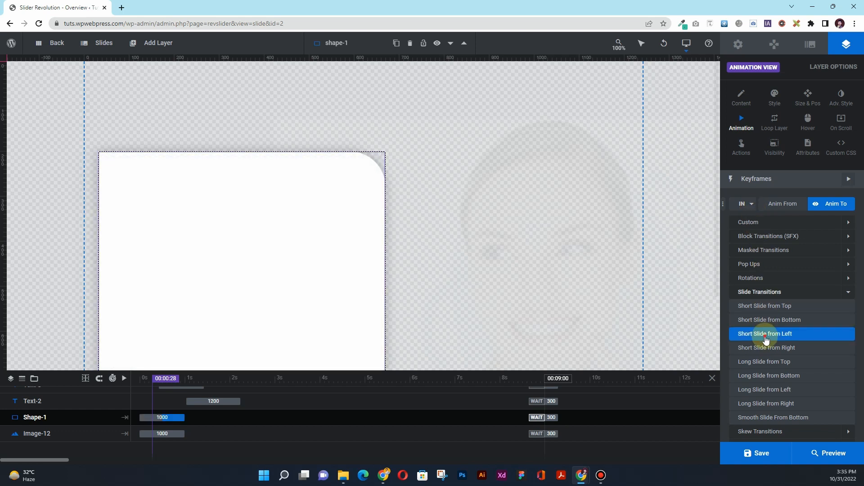
Step: Try several slide transitions on the heading layer Text-2 and apply the Short Slide from Bottom entrance animation
{"action": "left_click", "coordinate": [50, 407]}
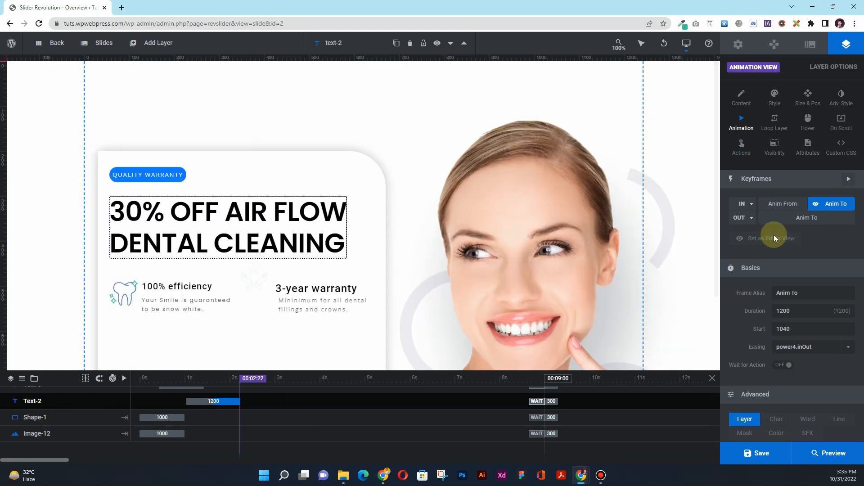
{"action": "left_click", "coordinate": [752, 205]}
{"action": "left_click", "coordinate": [777, 388]}
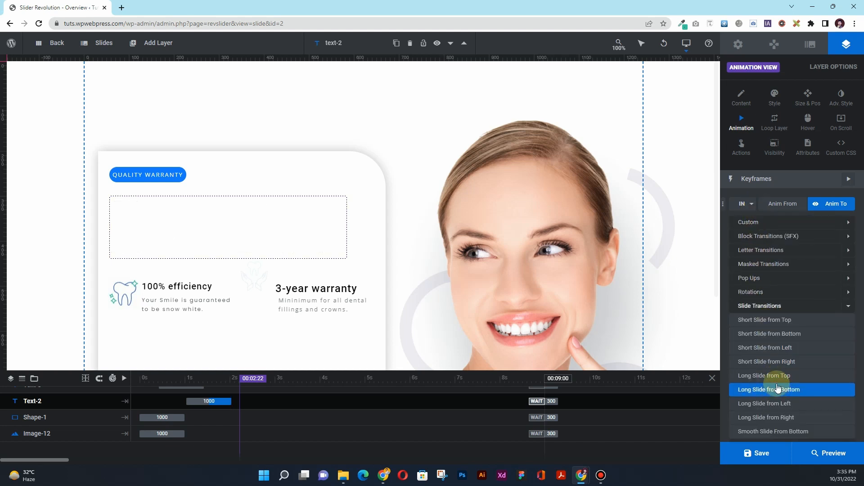
{"action": "left_click", "coordinate": [776, 351]}
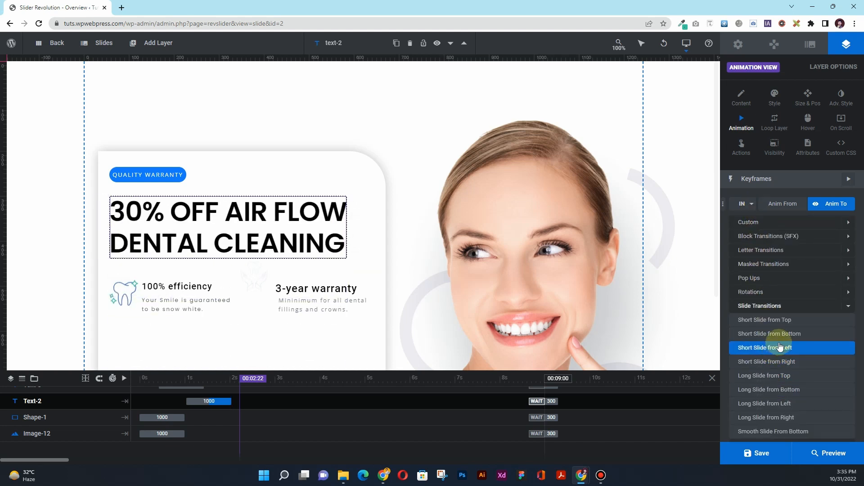
{"action": "left_click", "coordinate": [781, 339]}
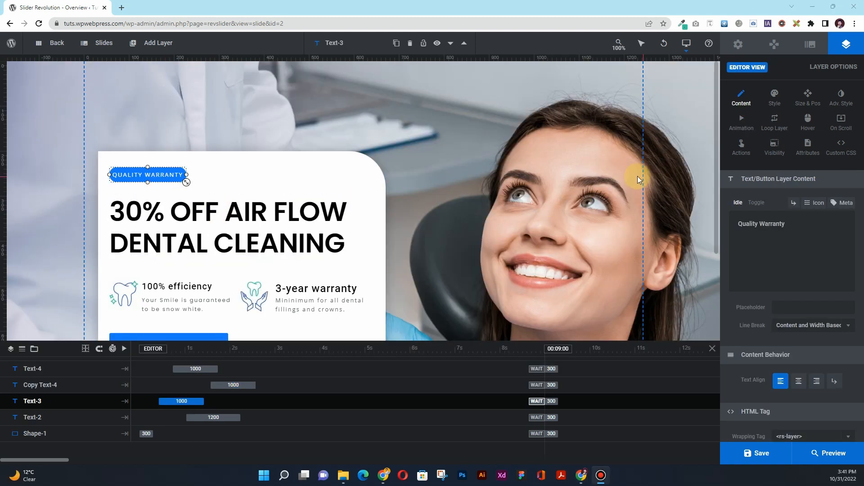
Step: Open the animation settings of the first slide's Quality Warranty badge and apply a short entrance preset from the Slide Transitions group
{"action": "right_click", "coordinate": [177, 182]}
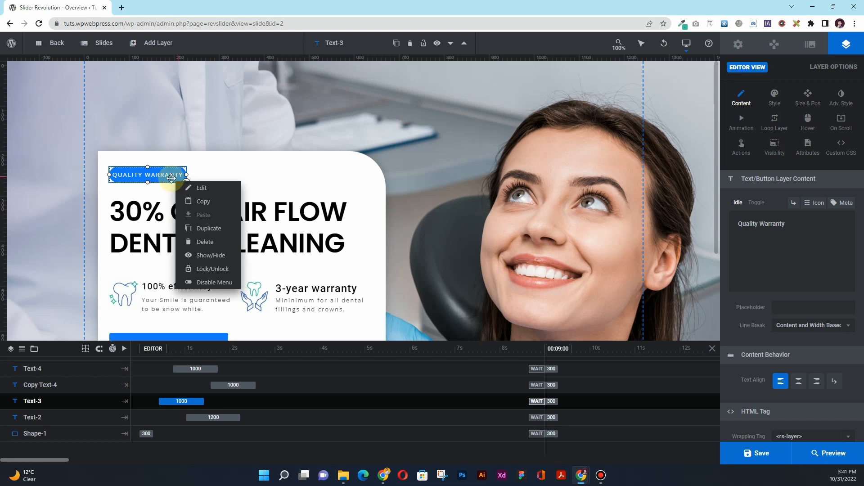
{"action": "mouse_move", "coordinate": [194, 191]}
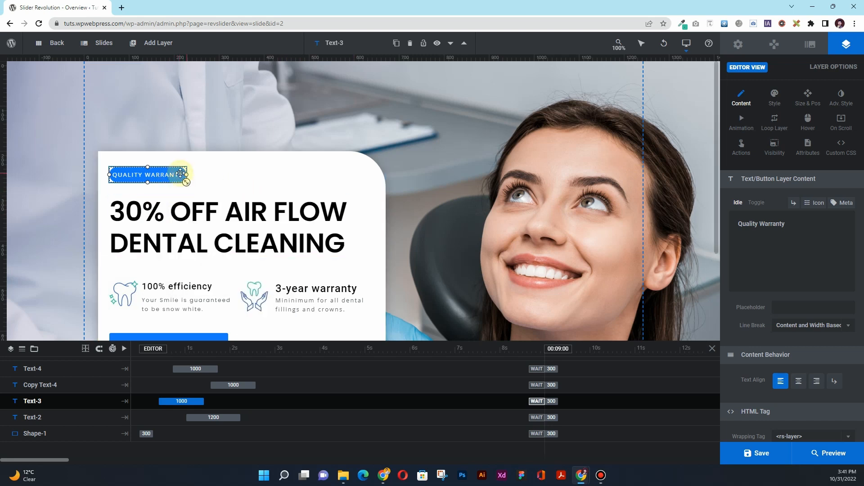
{"action": "right_click", "coordinate": [185, 178]}
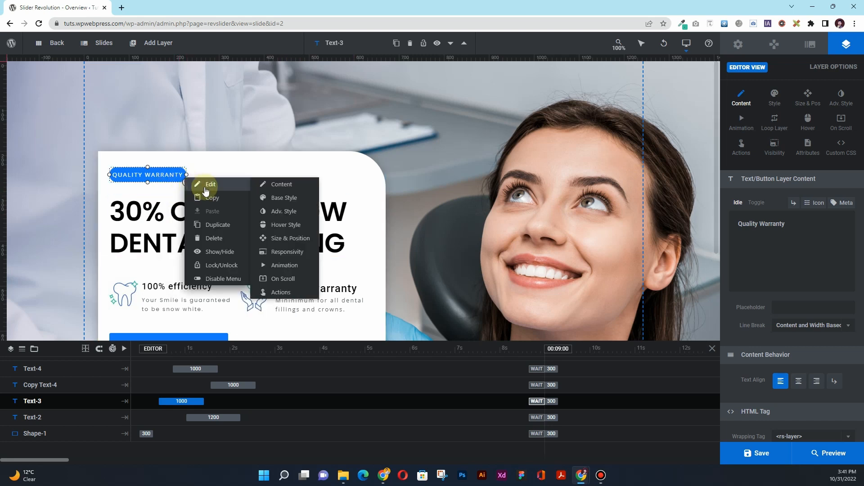
{"action": "left_click", "coordinate": [291, 264]}
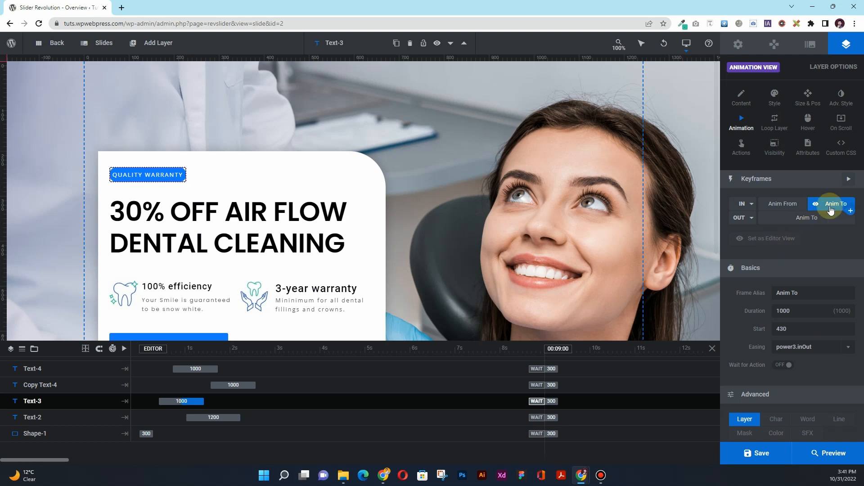
{"action": "left_click", "coordinate": [752, 206]}
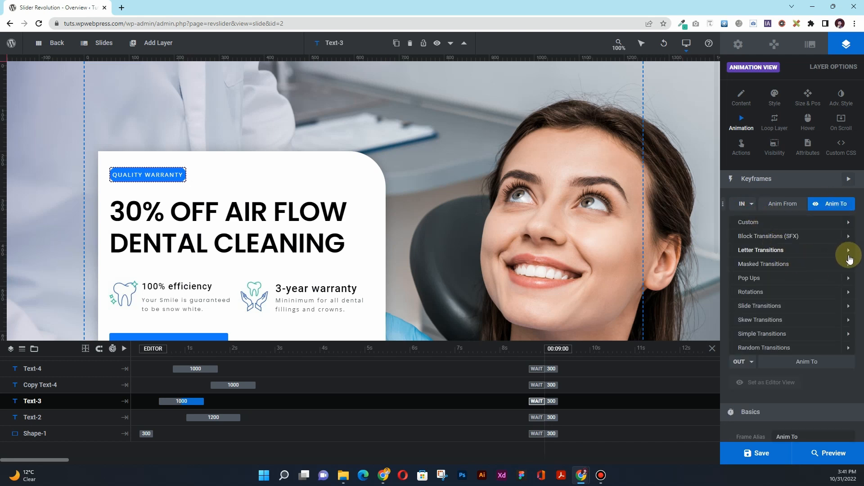
{"action": "left_click", "coordinate": [847, 308]}
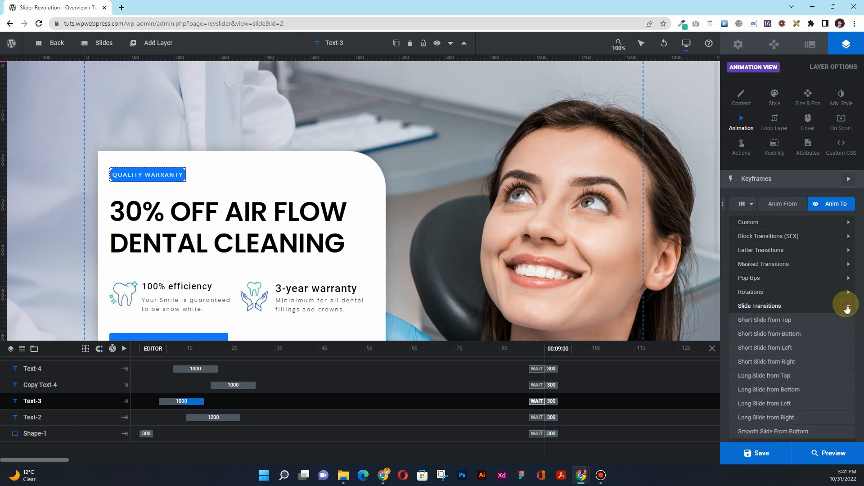
{"action": "left_click", "coordinate": [788, 328]}
Step: Apply the Short Slide from Top entrance animation to the tooth icon beside "100% efficiency"
{"action": "scroll", "coordinate": [222, 216], "scroll_direction": "down", "scroll_amount": 1}
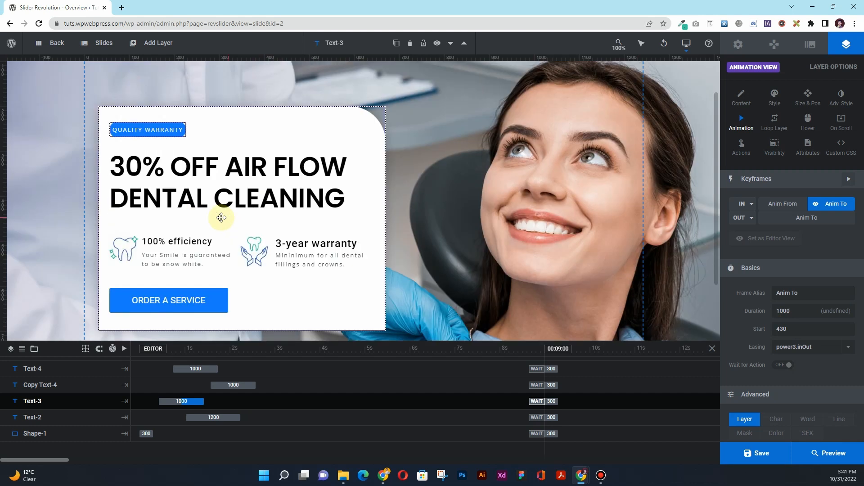
{"action": "left_click", "coordinate": [134, 252]}
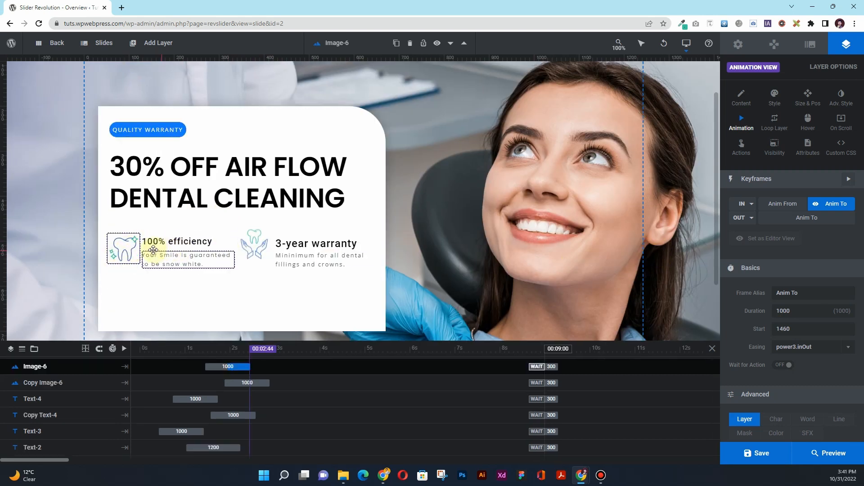
{"action": "left_click", "coordinate": [751, 206]}
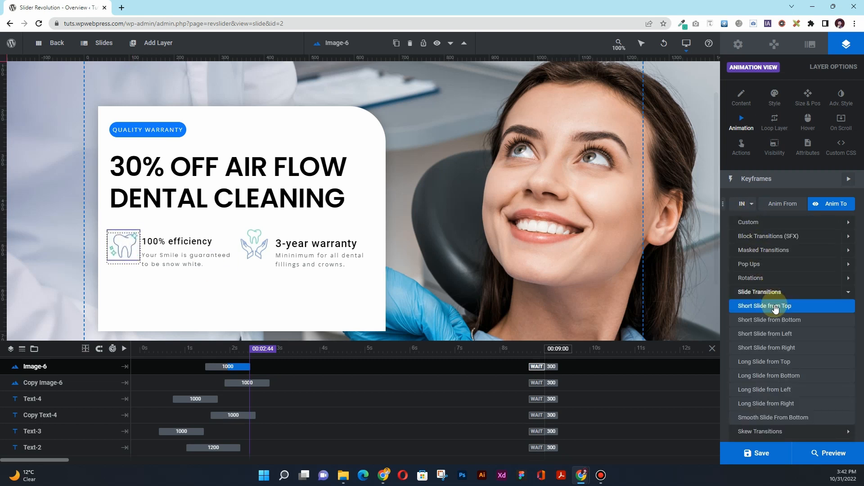
{"action": "left_click", "coordinate": [744, 308]}
Step: Apply the Short Slide from Top entrance animation to the icon beside "3-year warranty" on the first slide
{"action": "left_click", "coordinate": [251, 249]}
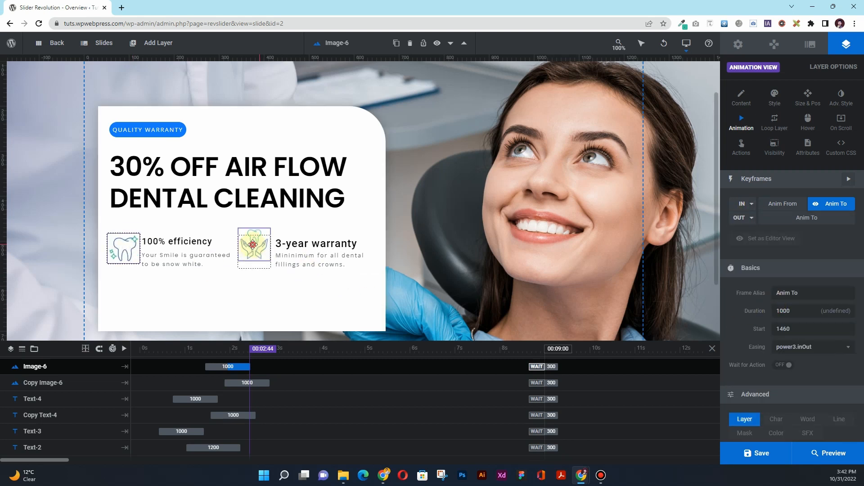
{"action": "left_click", "coordinate": [253, 244]}
{"action": "left_click", "coordinate": [758, 210]}
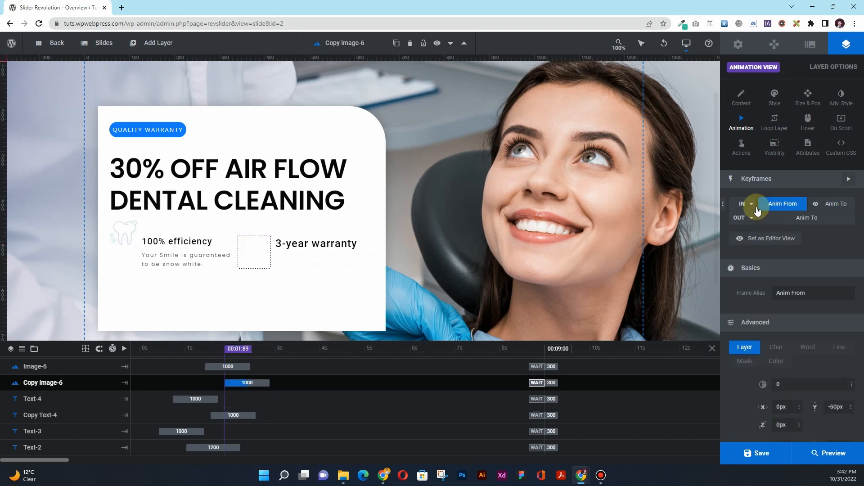
{"action": "left_click", "coordinate": [823, 205]}
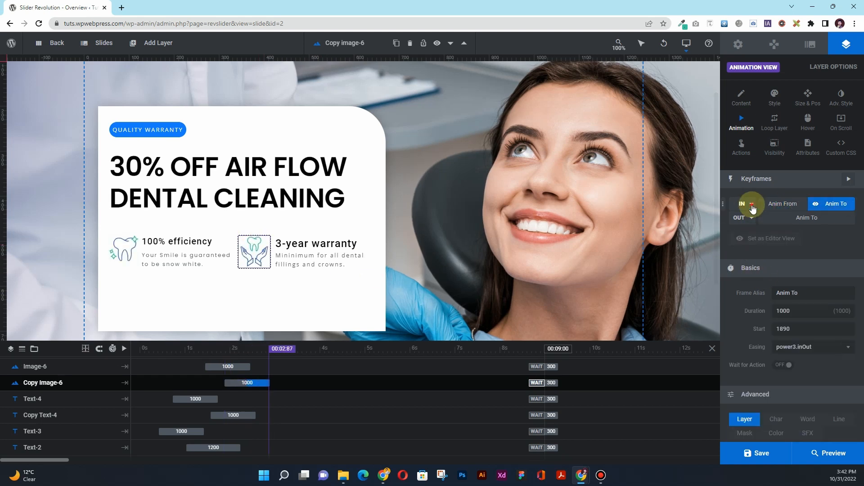
{"action": "left_click", "coordinate": [753, 208]}
{"action": "left_click", "coordinate": [761, 303]}
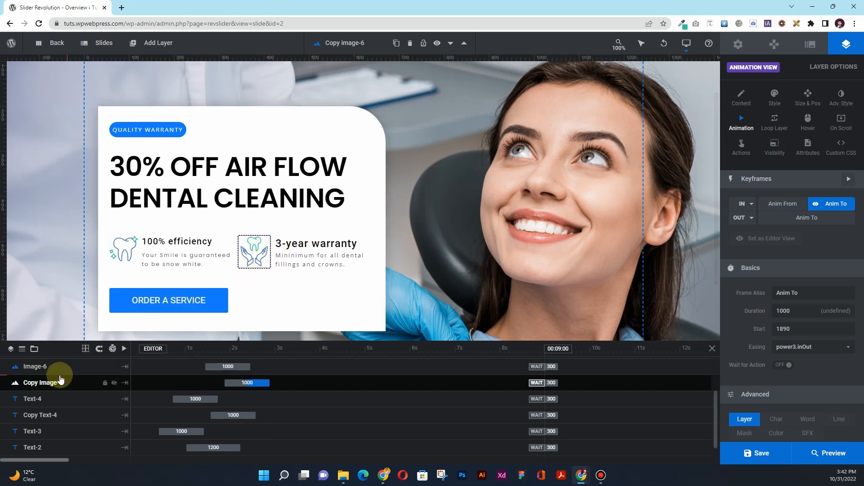
{"action": "scroll", "coordinate": [57, 382], "scroll_direction": "up", "scroll_amount": 3}
{"action": "left_click", "coordinate": [151, 309]}
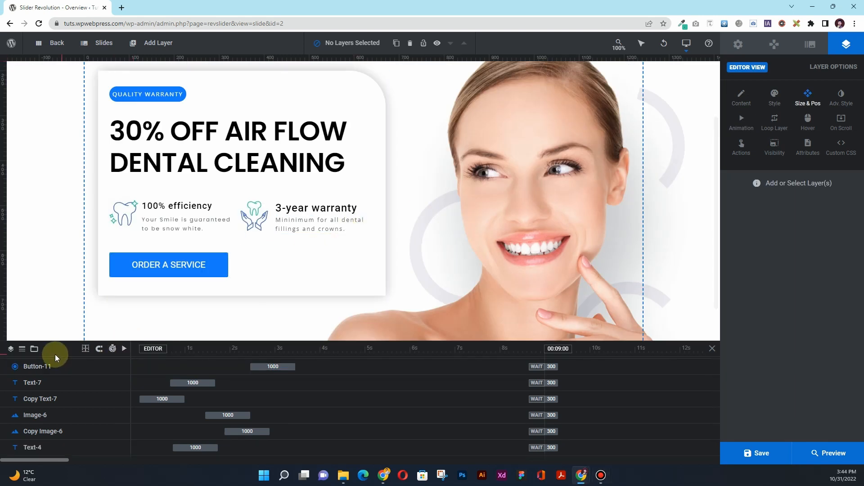
Step: Play the second slide's layer animations on the timeline and look over its full layout
{"action": "key", "text": "space"}
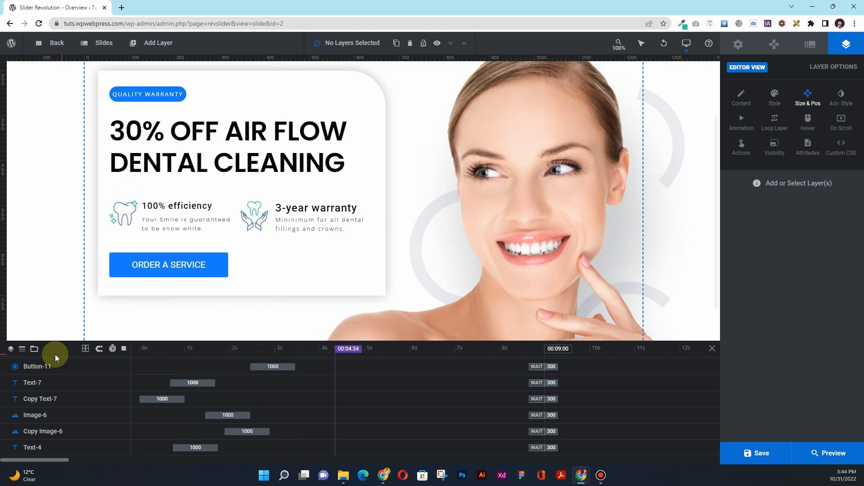
{"action": "key", "text": "space"}
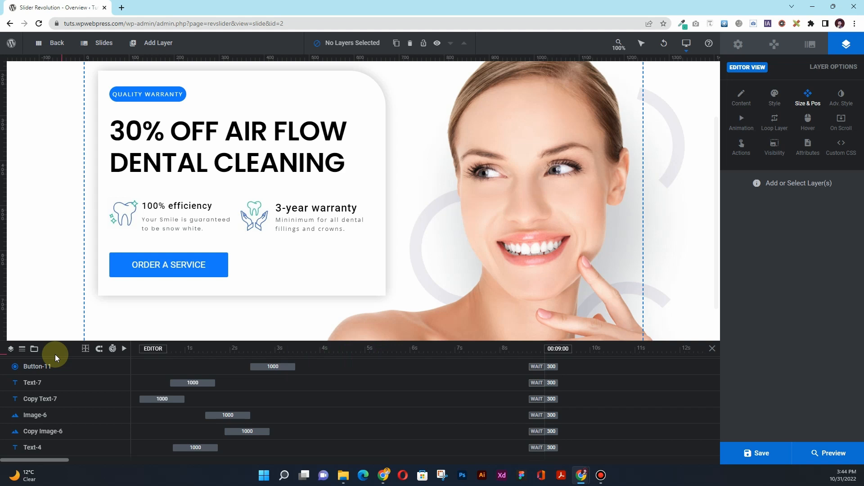
{"action": "scroll", "coordinate": [36, 164], "scroll_direction": "up", "scroll_amount": 2}
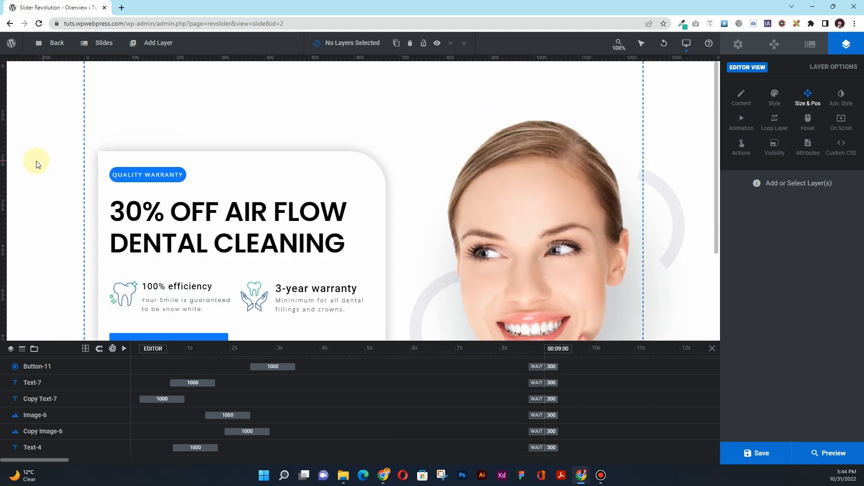
{"action": "scroll", "coordinate": [36, 164], "scroll_direction": "down", "scroll_amount": 3}
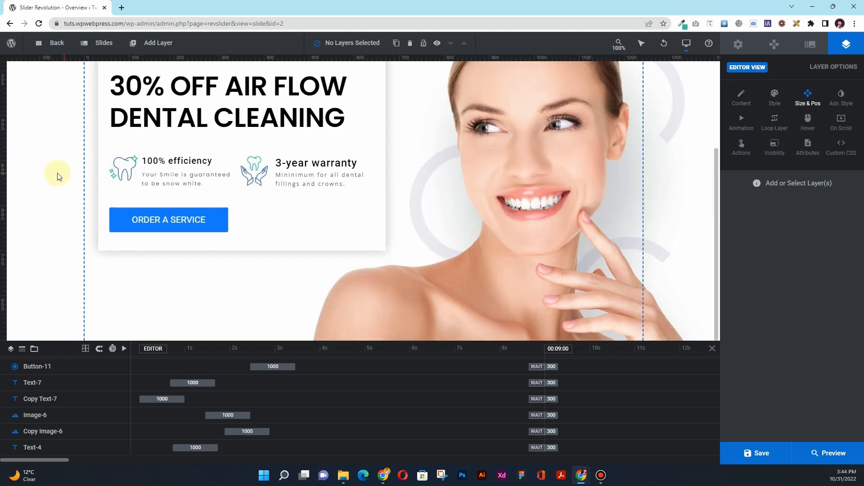
{"action": "scroll", "coordinate": [57, 176], "scroll_direction": "up", "scroll_amount": 3}
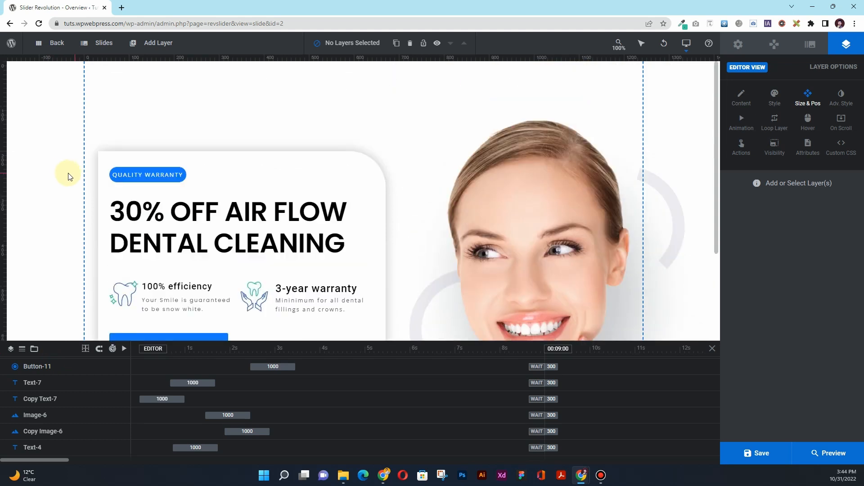
{"action": "scroll", "coordinate": [68, 174], "scroll_direction": "down", "scroll_amount": 3}
{"action": "scroll", "coordinate": [63, 177], "scroll_direction": "up", "scroll_amount": 3}
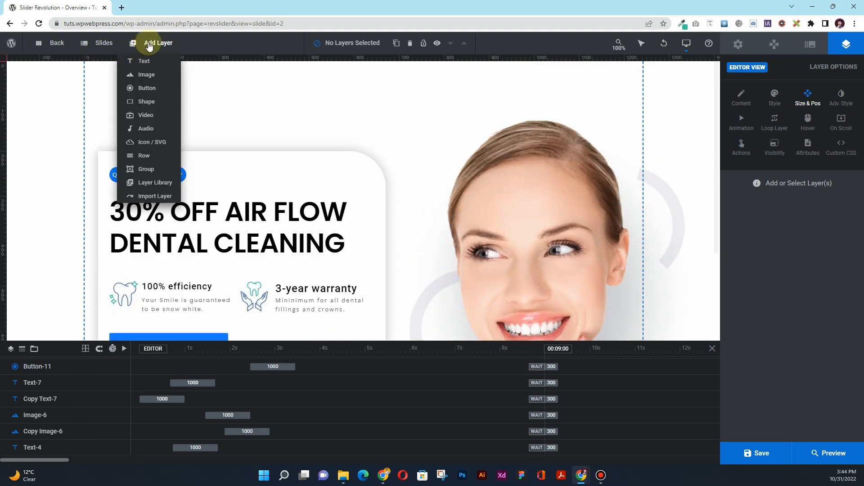
Step: Switch between the first and second slides to compare them, ending on the first slide
{"action": "mouse_move", "coordinate": [100, 44]}
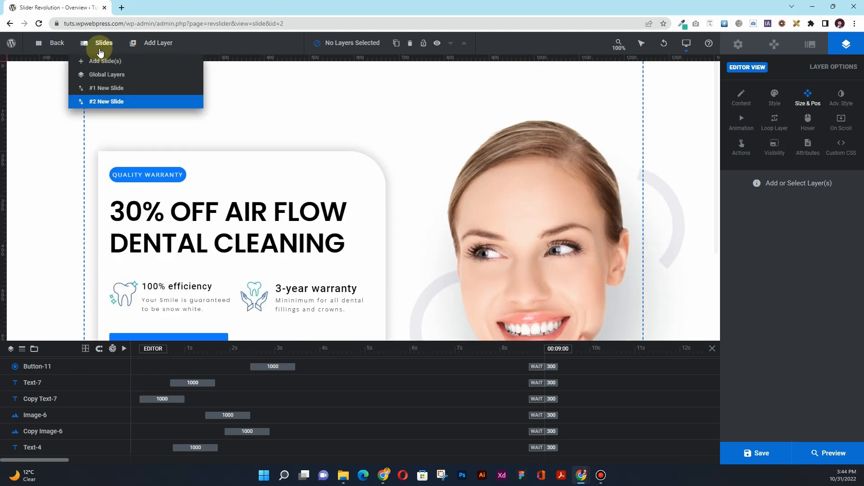
{"action": "left_click", "coordinate": [108, 91]}
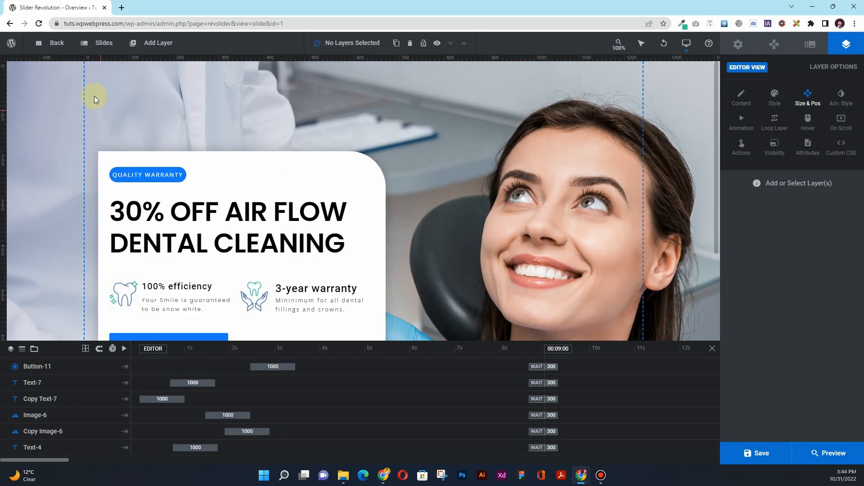
{"action": "mouse_move", "coordinate": [101, 43]}
{"action": "left_click", "coordinate": [109, 105]}
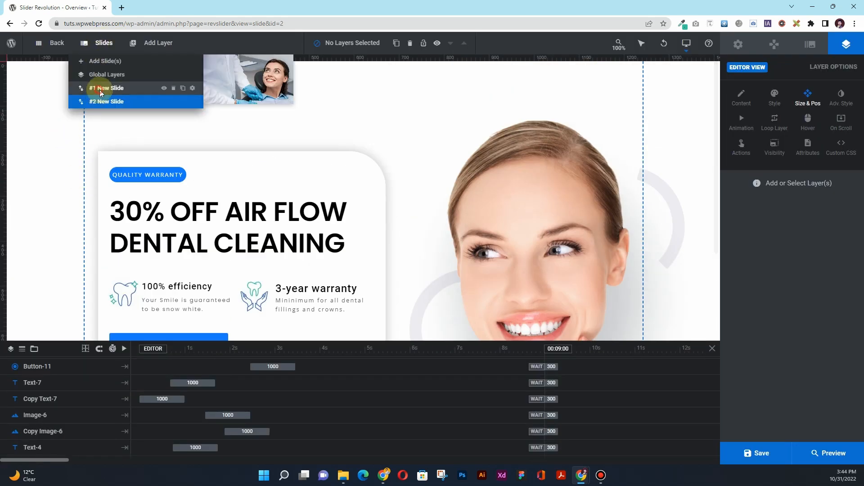
{"action": "left_click", "coordinate": [101, 92]}
Step: Turn on the navigation arrows for the slider in the Hesperiden arrow style
{"action": "left_click", "coordinate": [748, 43]}
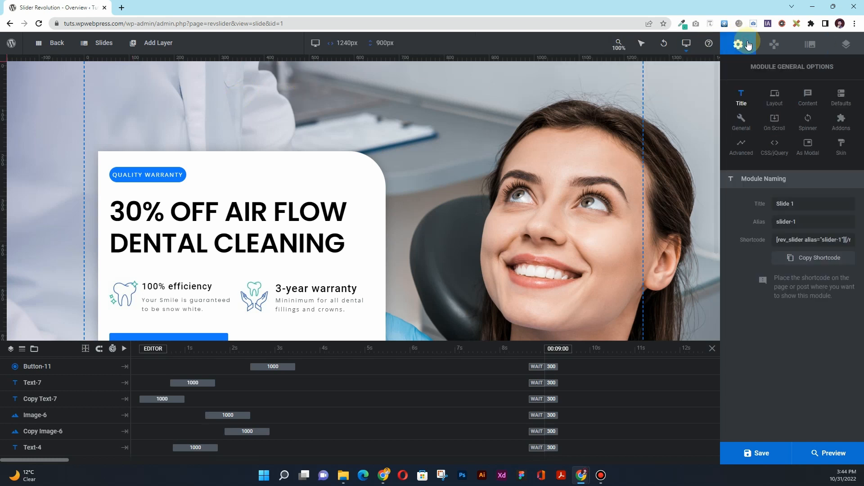
{"action": "left_click", "coordinate": [781, 48]}
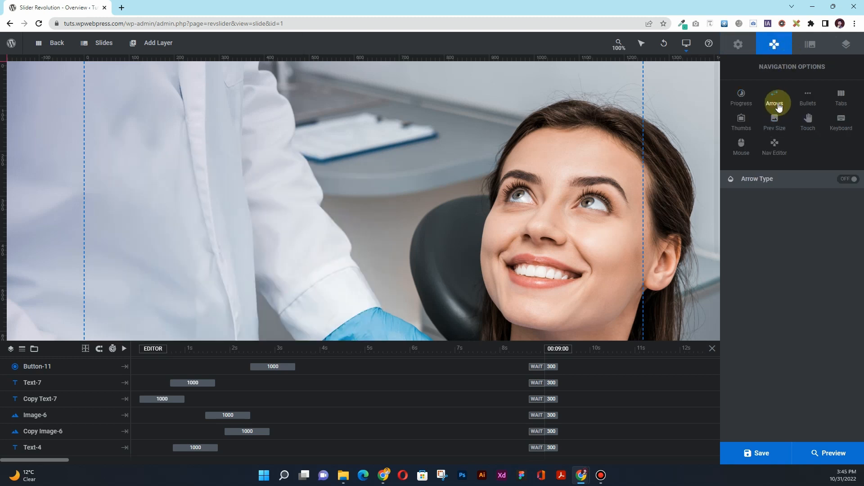
{"action": "left_click", "coordinate": [778, 108]}
{"action": "left_click", "coordinate": [843, 183]}
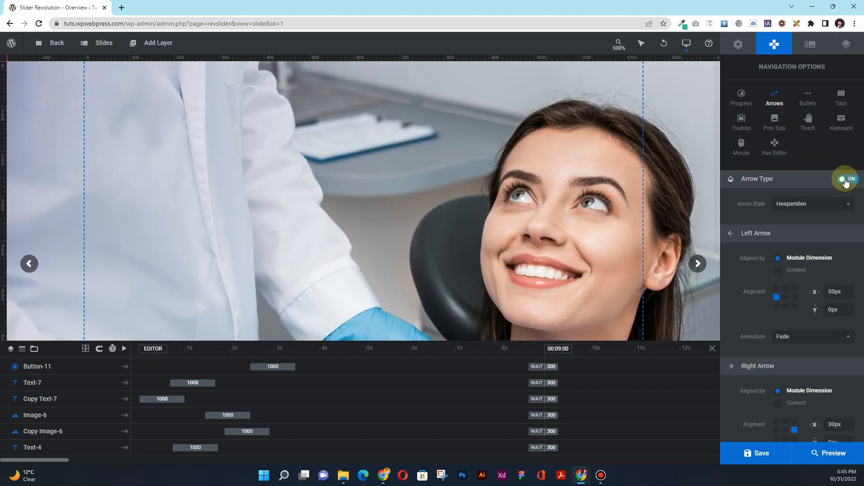
{"action": "scroll", "coordinate": [212, 216], "scroll_direction": "down", "scroll_amount": 3}
{"action": "scroll", "coordinate": [212, 215], "scroll_direction": "up", "scroll_amount": 2}
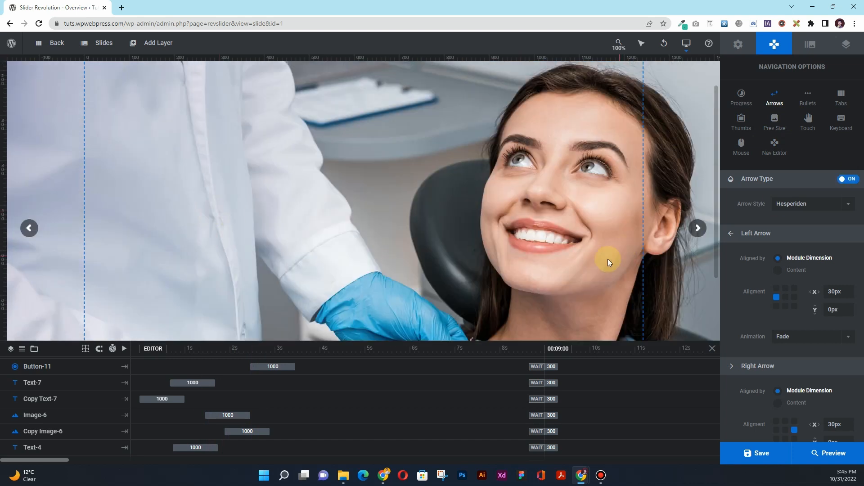
{"action": "left_click", "coordinate": [788, 204]}
{"action": "left_click", "coordinate": [785, 215]}
Step: Set the navigation arrows' background color to blue #007aff with opacity reduced to about 61%
{"action": "scroll", "coordinate": [752, 245], "scroll_direction": "down", "scroll_amount": 9}
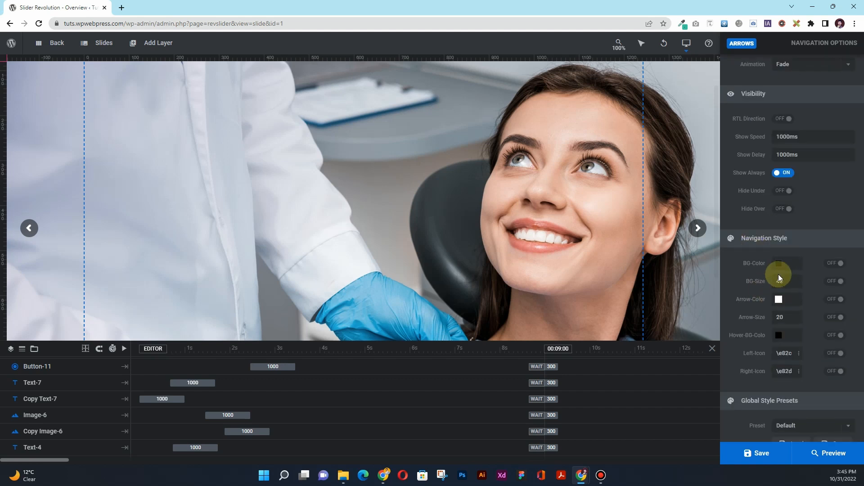
{"action": "left_click", "coordinate": [779, 265]}
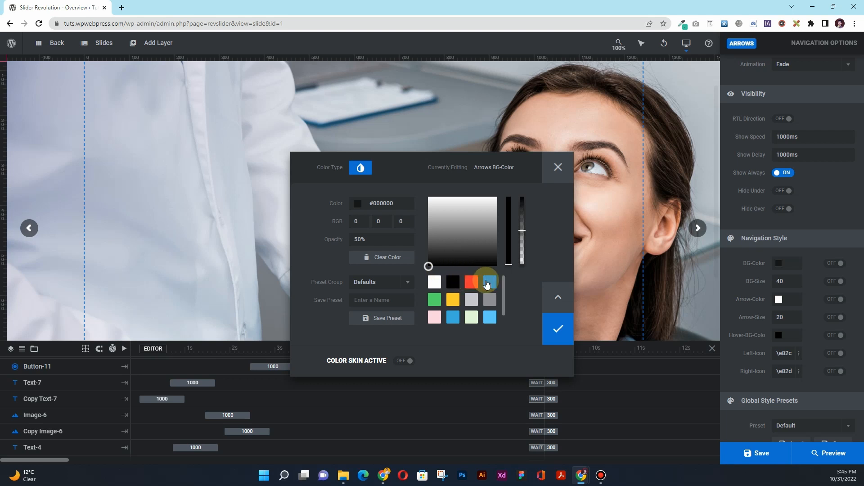
{"action": "left_click", "coordinate": [487, 283]}
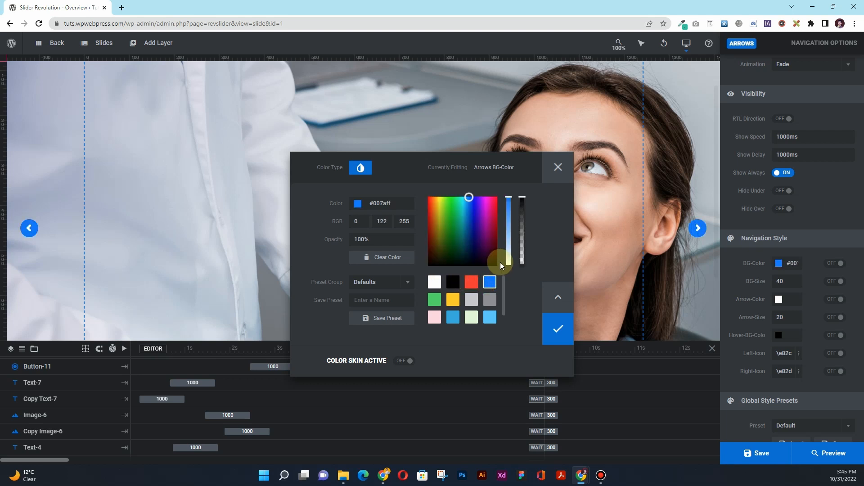
{"action": "left_click", "coordinate": [522, 217]}
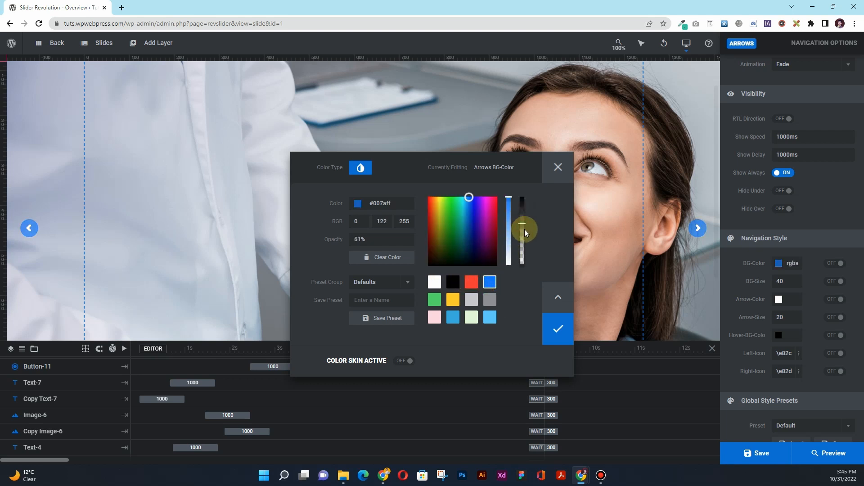
{"action": "left_click", "coordinate": [557, 320]}
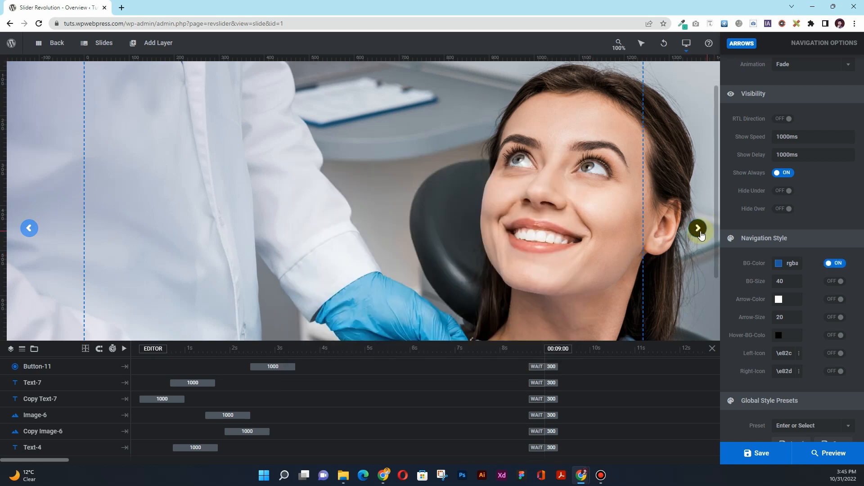
Step: Try white #ffffff at 75% opacity as the arrows' hover background color and check it during timeline playback
{"action": "left_click", "coordinate": [779, 335]}
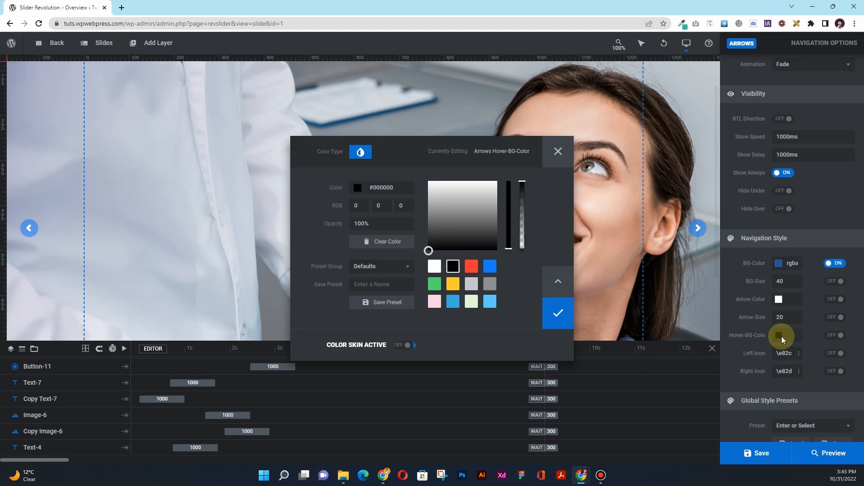
{"action": "left_click", "coordinate": [435, 267]}
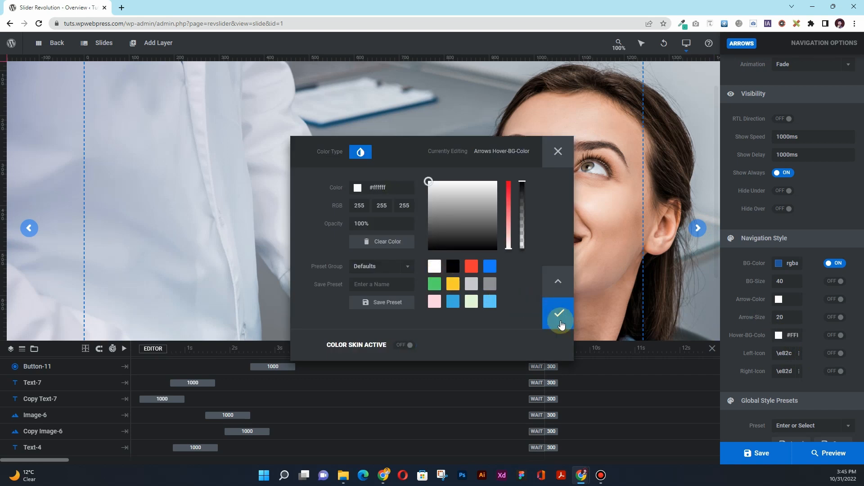
{"action": "left_click", "coordinate": [522, 198]}
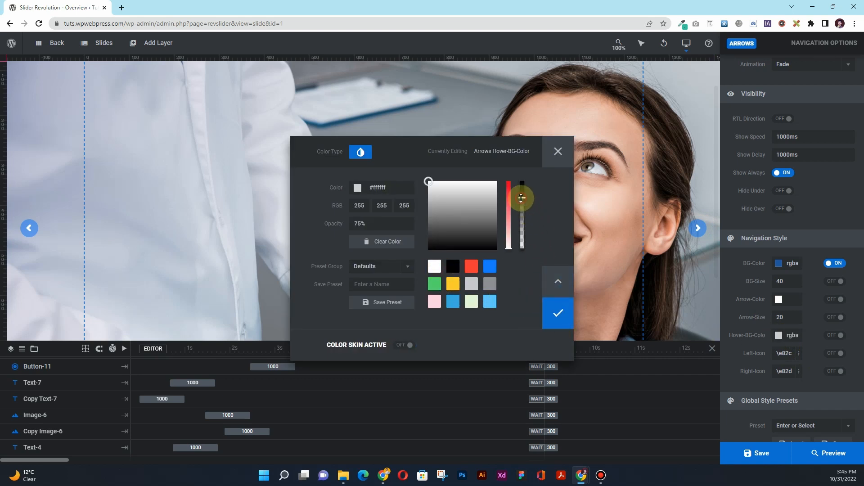
{"action": "left_click", "coordinate": [557, 314]}
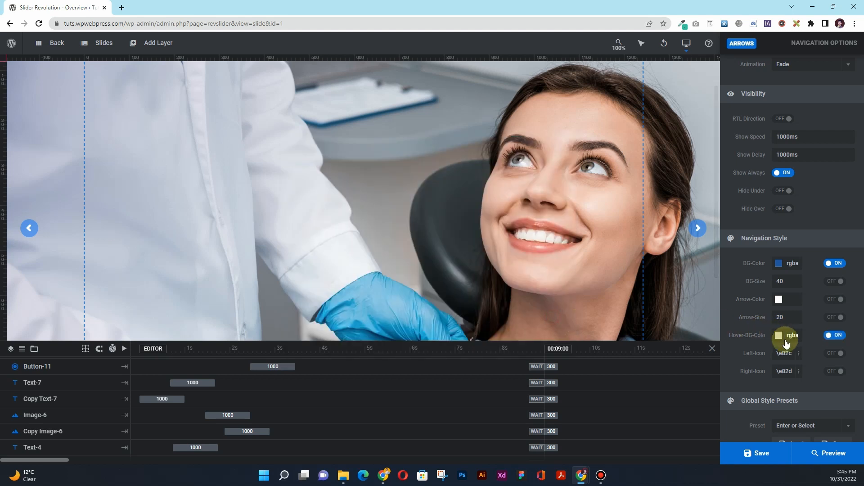
{"action": "scroll", "coordinate": [797, 341], "scroll_direction": "down", "scroll_amount": 2}
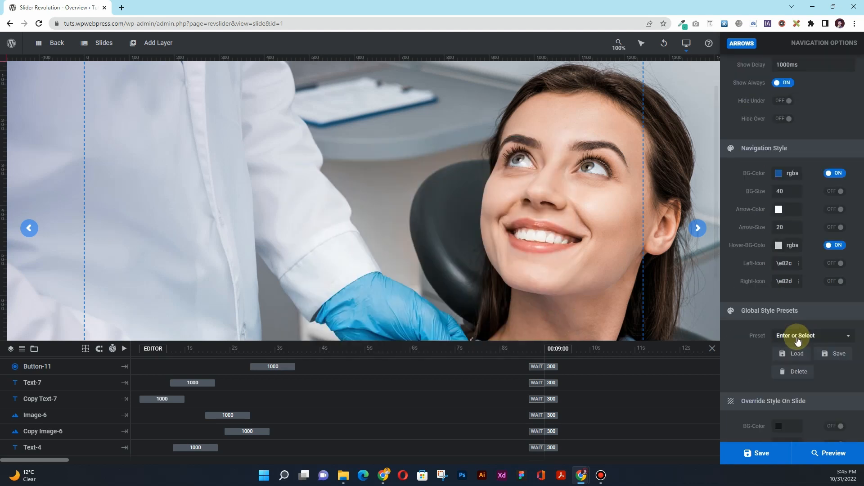
{"action": "scroll", "coordinate": [797, 341], "scroll_direction": "up", "scroll_amount": 2}
{"action": "key", "text": "space"}
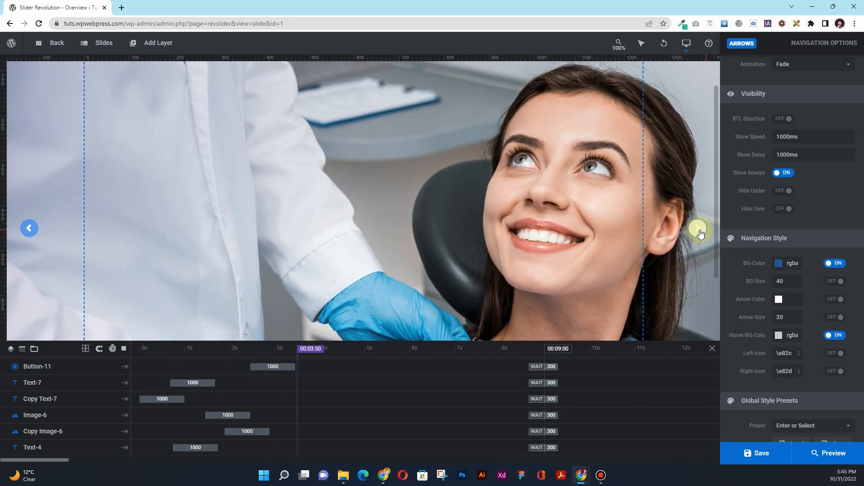
{"action": "key", "text": "space"}
Step: Set the arrows' hover background color to black #000000 with reduced opacity and preview the slide
{"action": "scroll", "coordinate": [783, 295], "scroll_direction": "down", "scroll_amount": 5}
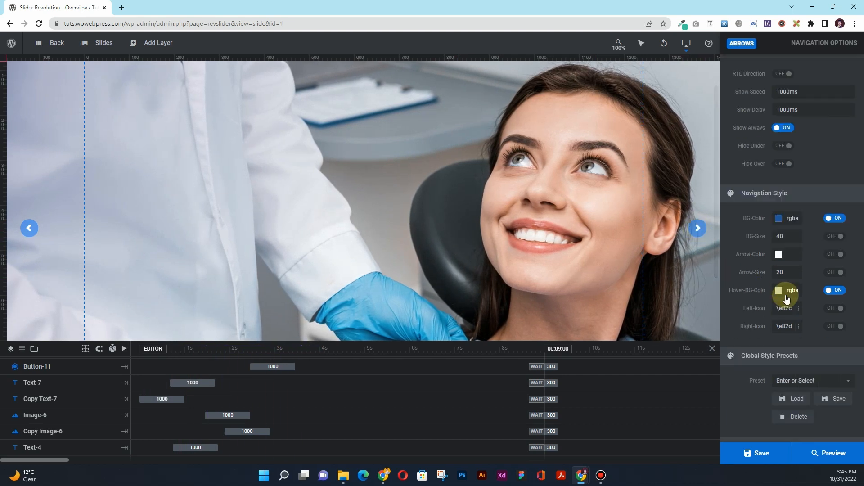
{"action": "scroll", "coordinate": [785, 295], "scroll_direction": "up", "scroll_amount": 3}
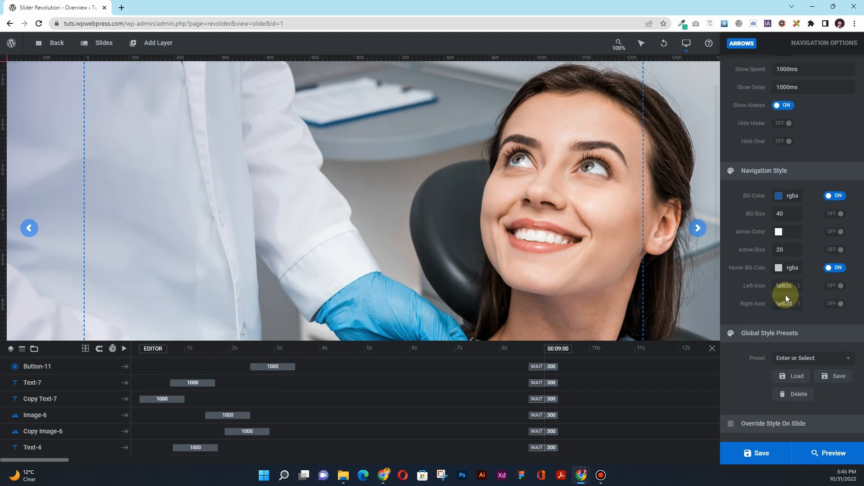
{"action": "left_click", "coordinate": [779, 269]}
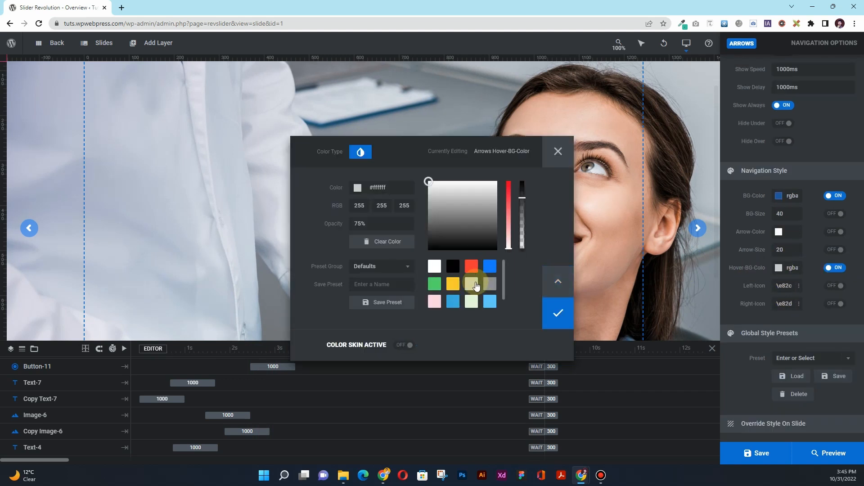
{"action": "left_click", "coordinate": [453, 267]}
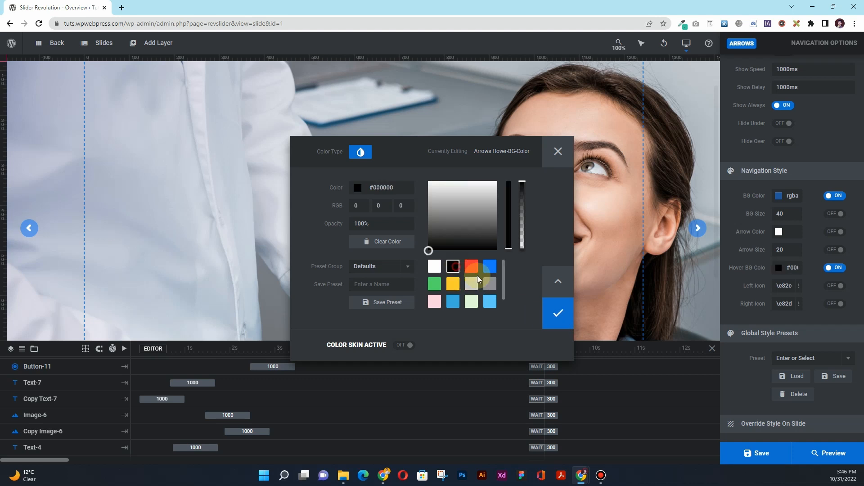
{"action": "left_click", "coordinate": [522, 208]}
{"action": "left_click", "coordinate": [557, 302]}
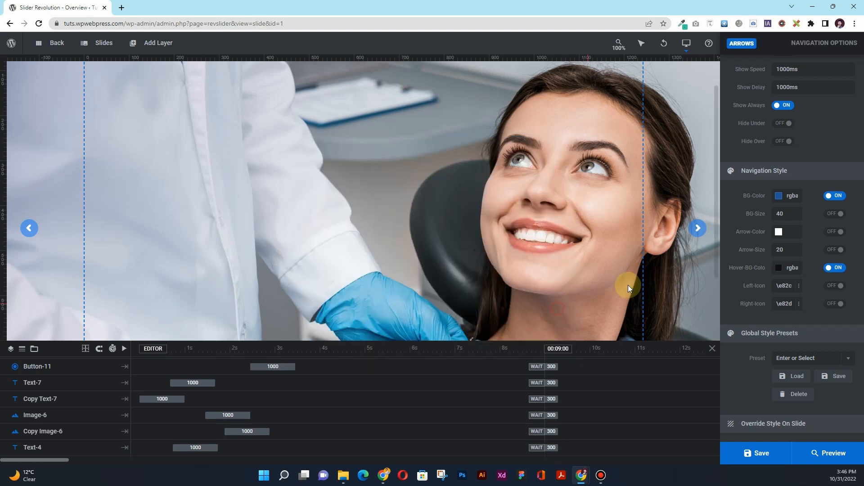
{"action": "key", "text": "space"}
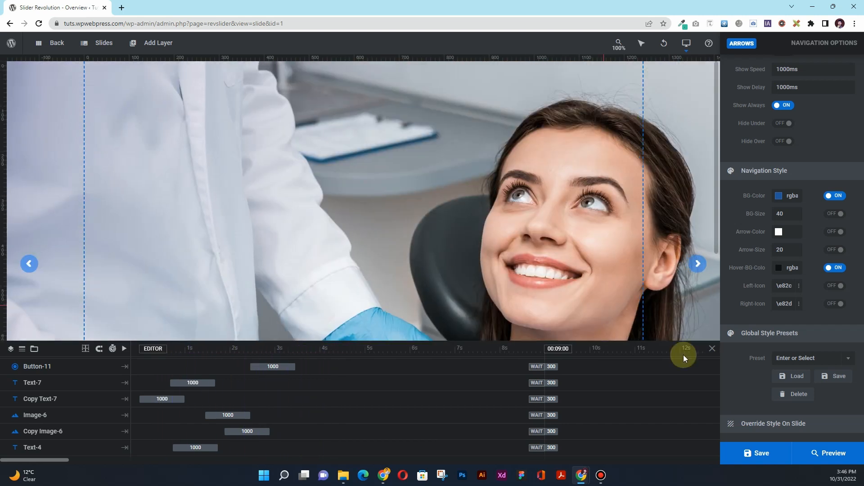
Step: Preview the slider and move between both slides with the navigation arrows, and close the preview
{"action": "key", "text": "space"}
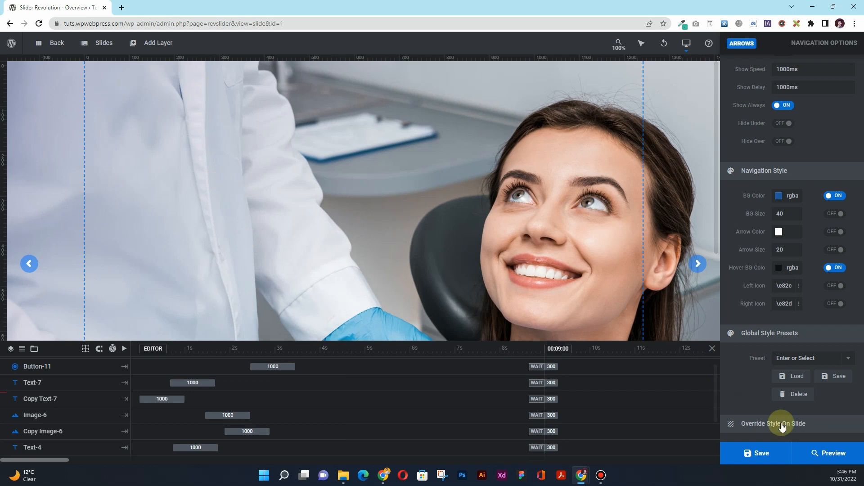
{"action": "left_click", "coordinate": [826, 453]}
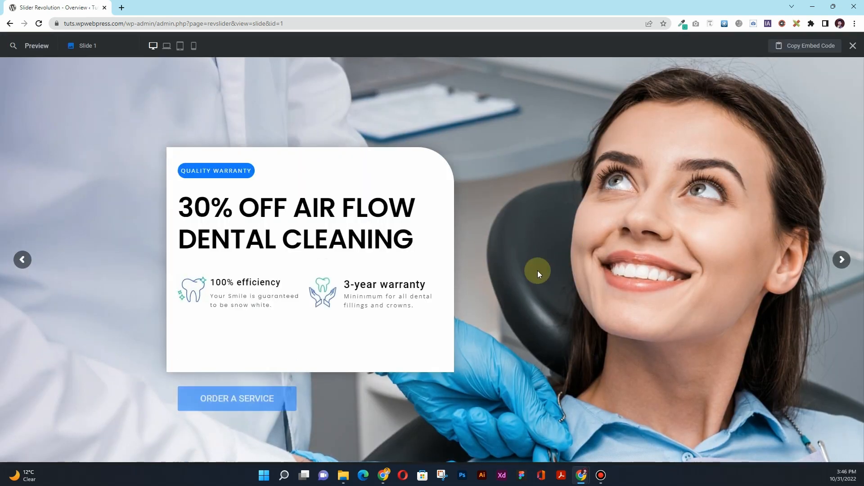
{"action": "left_click", "coordinate": [843, 259]}
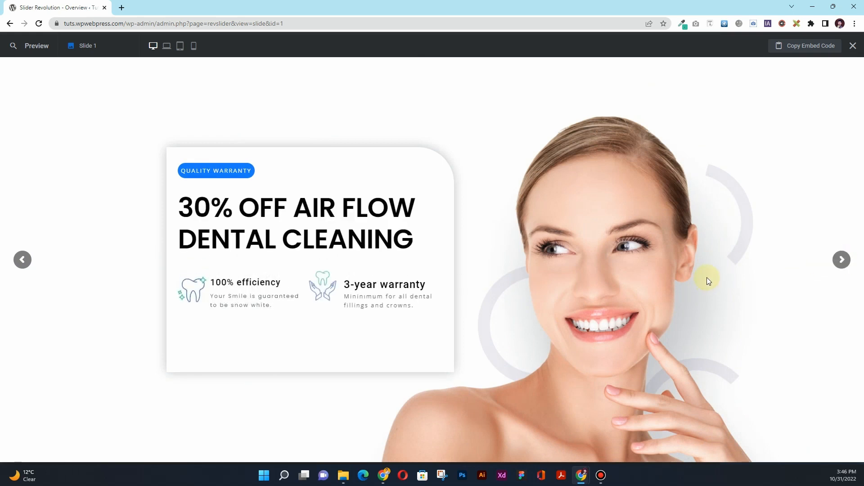
{"action": "left_click", "coordinate": [20, 261]}
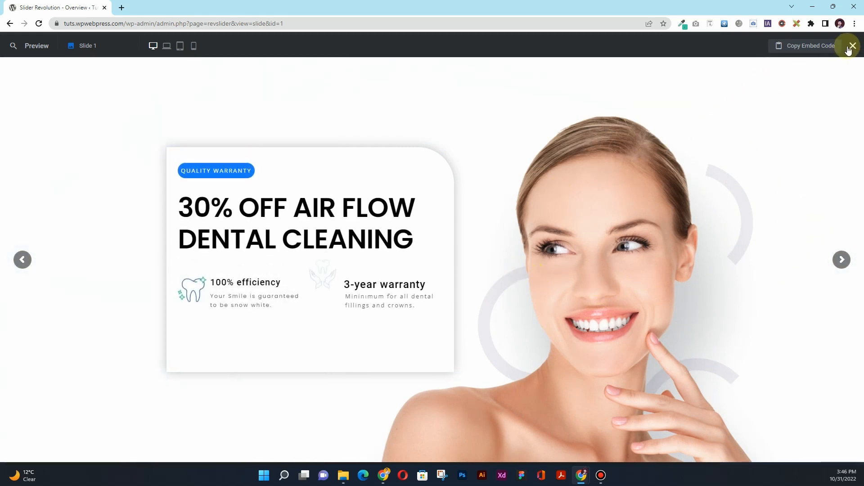
{"action": "left_click", "coordinate": [851, 46]}
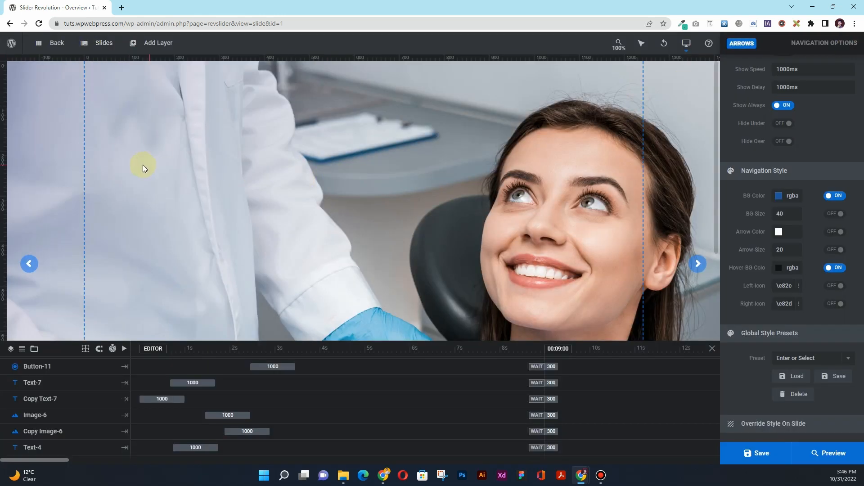
Step: Open the second slide for editing and reset its admin thumbnail
{"action": "mouse_move", "coordinate": [104, 43]}
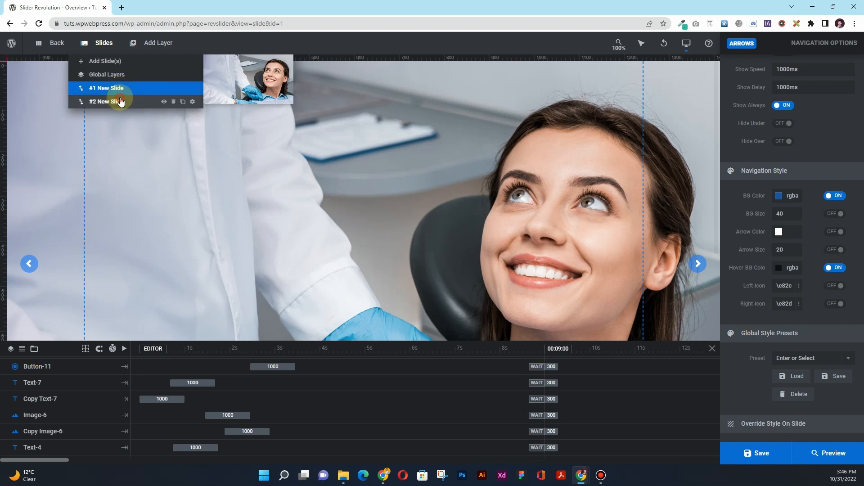
{"action": "left_click", "coordinate": [106, 102]}
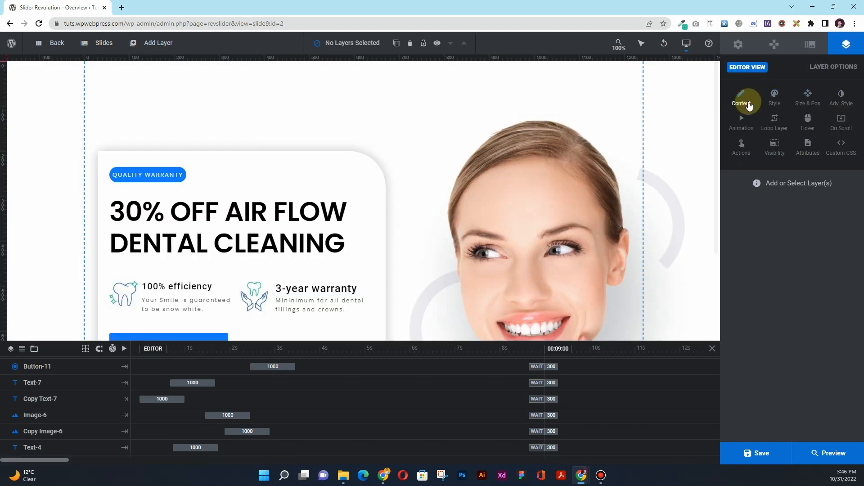
{"action": "left_click", "coordinate": [740, 43]}
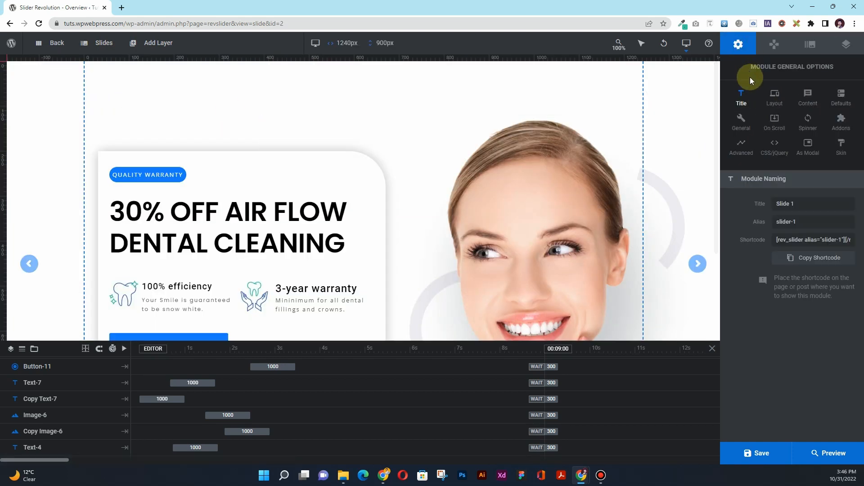
{"action": "left_click", "coordinate": [775, 103]}
{"action": "left_click", "coordinate": [819, 102]}
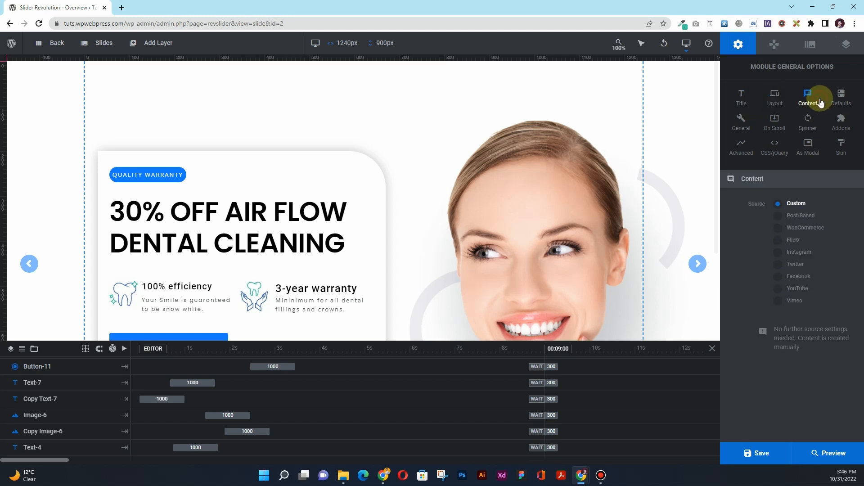
{"action": "left_click", "coordinate": [792, 50]}
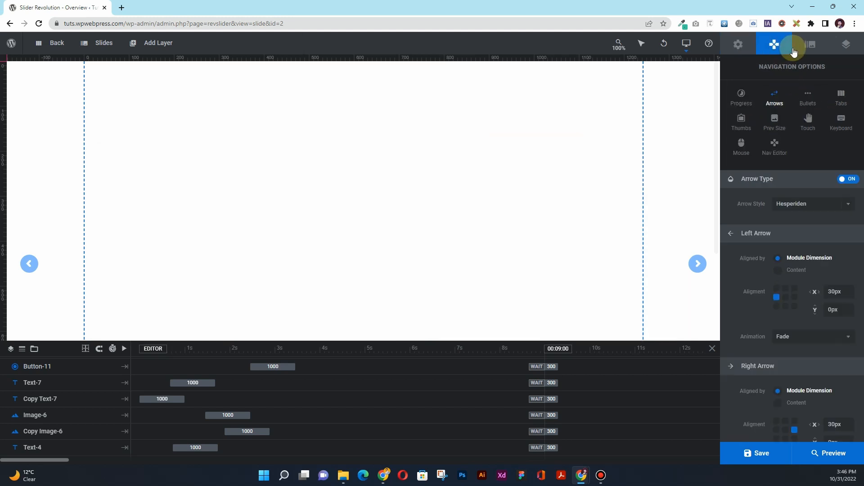
{"action": "left_click", "coordinate": [810, 49]}
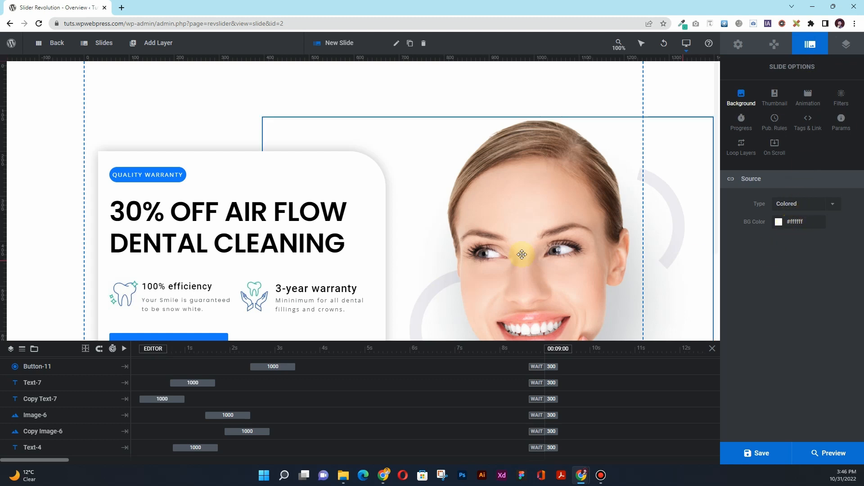
{"action": "scroll", "coordinate": [409, 254], "scroll_direction": "down", "scroll_amount": 3}
{"action": "scroll", "coordinate": [409, 255], "scroll_direction": "up", "scroll_amount": 3}
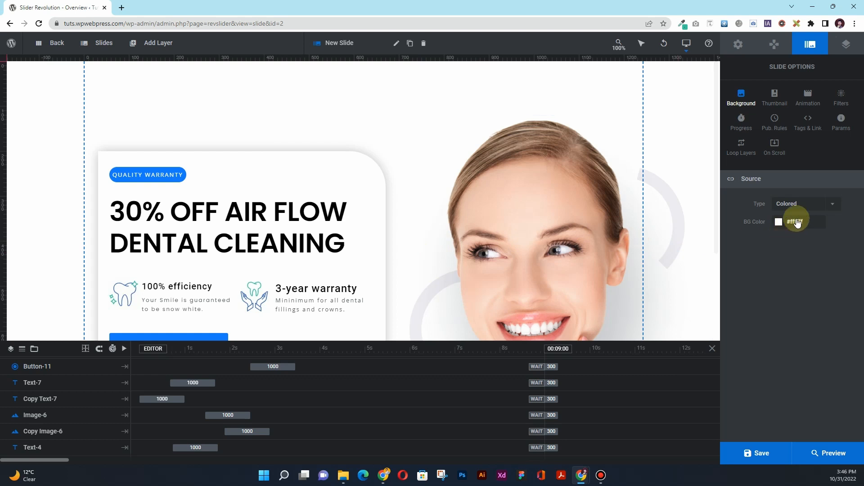
{"action": "left_click", "coordinate": [780, 99]}
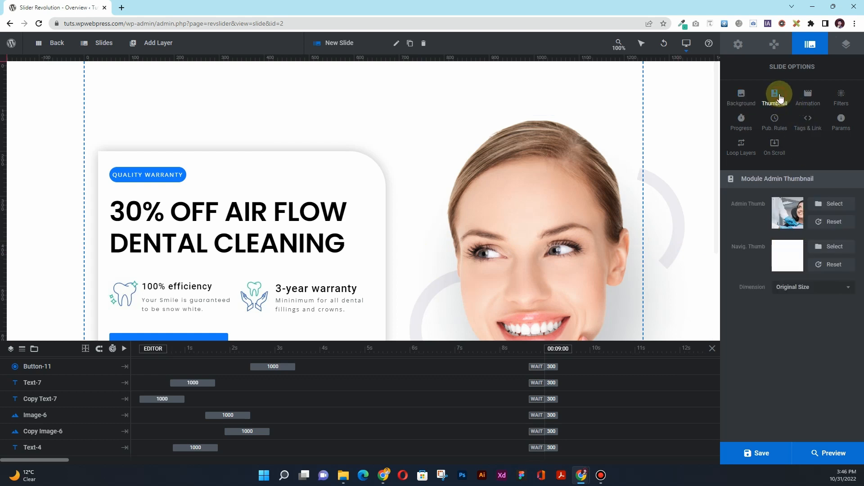
{"action": "left_click", "coordinate": [825, 220]}
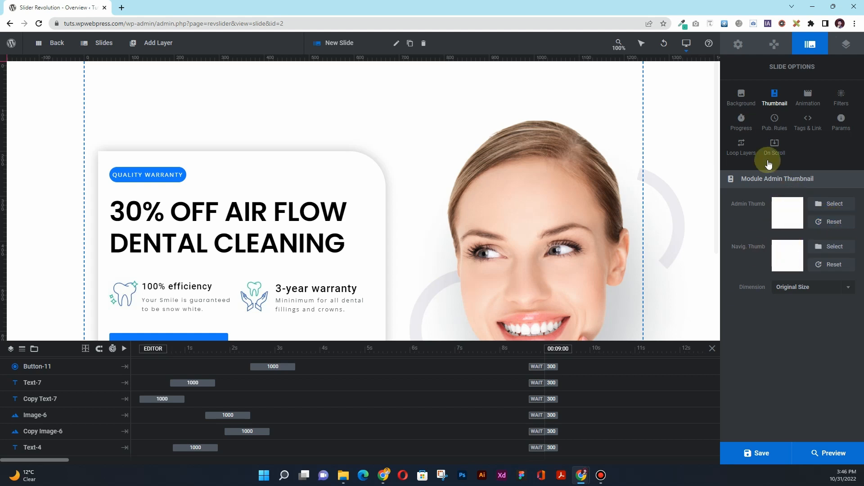
Step: Set the second slide's transition to the Cross Fade preset and review its background source settings
{"action": "left_click", "coordinate": [807, 101]}
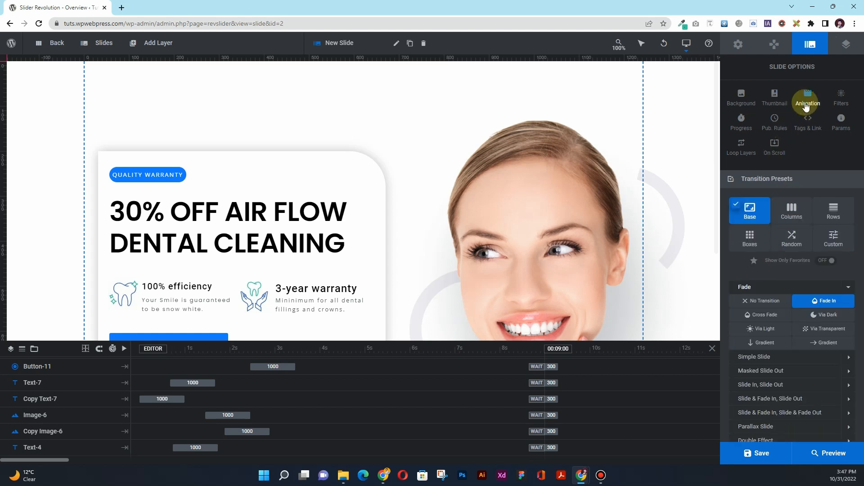
{"action": "scroll", "coordinate": [773, 181], "scroll_direction": "down", "scroll_amount": 1}
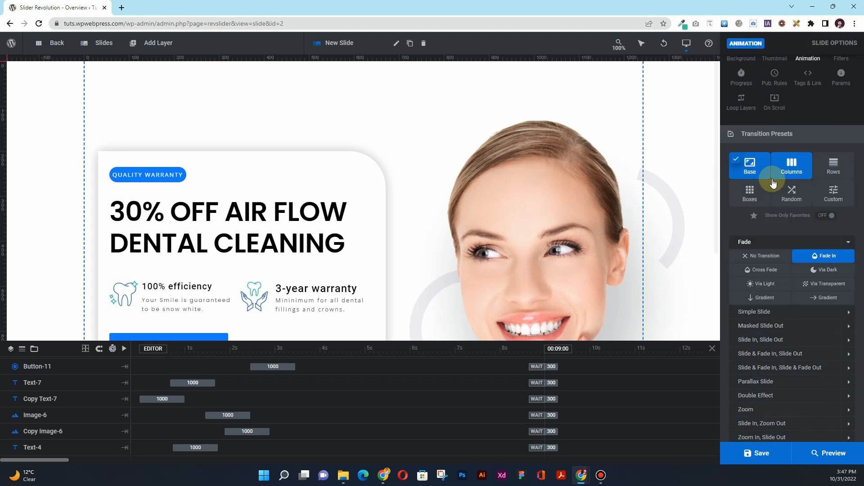
{"action": "left_click", "coordinate": [775, 270]}
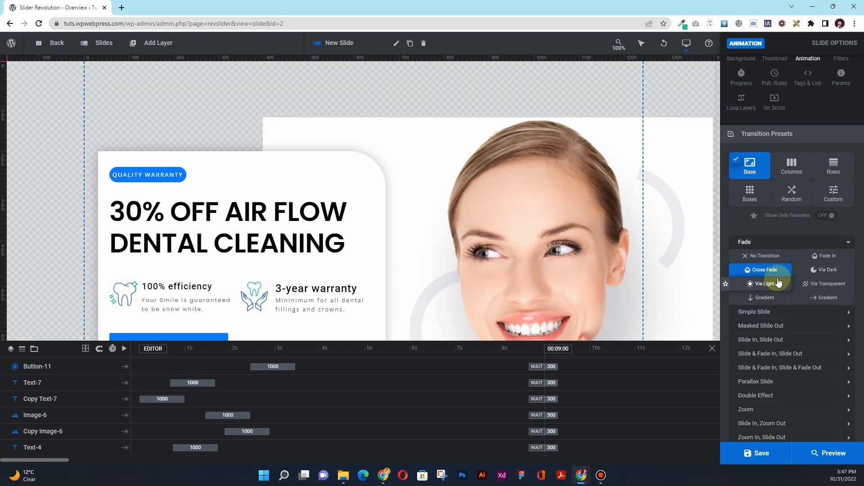
{"action": "scroll", "coordinate": [773, 135], "scroll_direction": "up", "scroll_amount": 1}
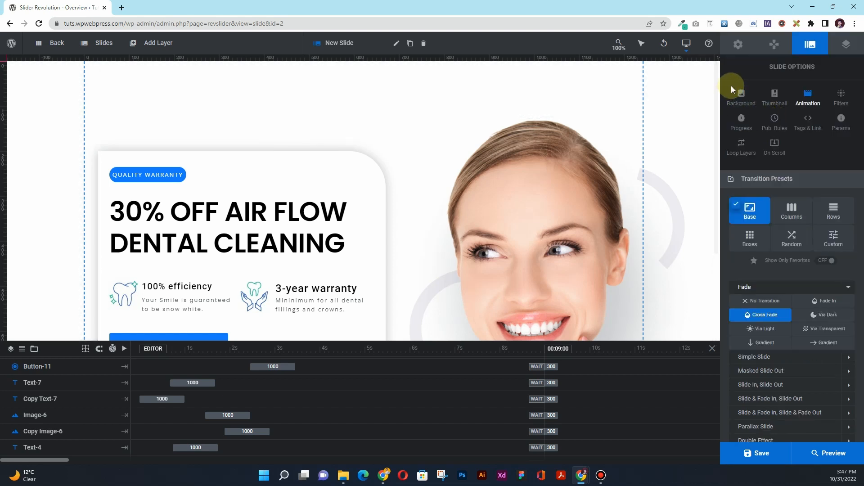
{"action": "left_click", "coordinate": [760, 103]}
{"action": "left_click", "coordinate": [741, 100]}
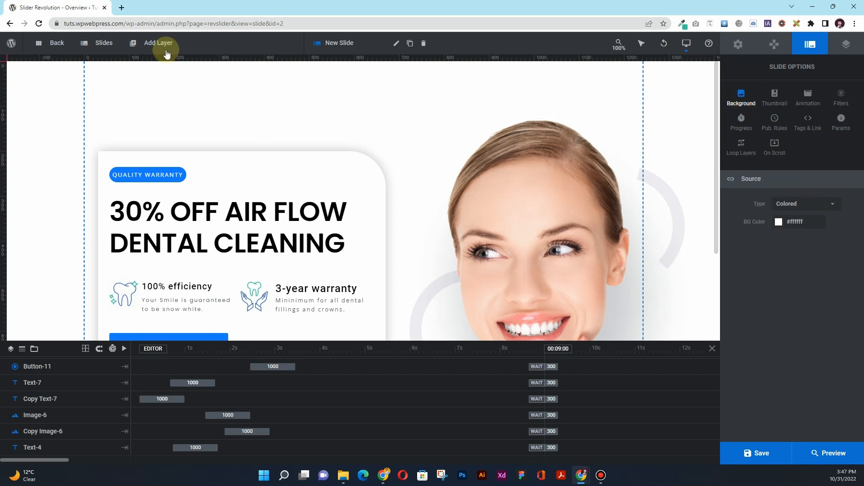
Step: Add a shape layer 2000 px wide and 2000 px high to the second slide, centered horizontally and vertically
{"action": "mouse_move", "coordinate": [116, 45]}
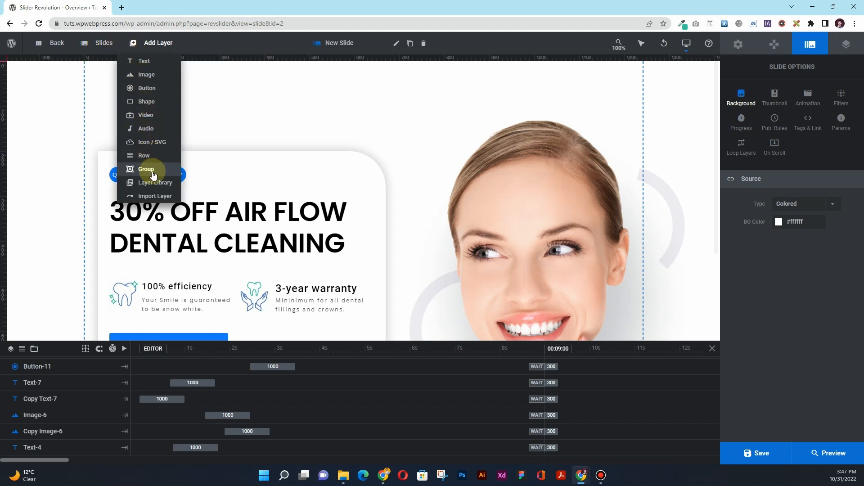
{"action": "left_click", "coordinate": [146, 101]}
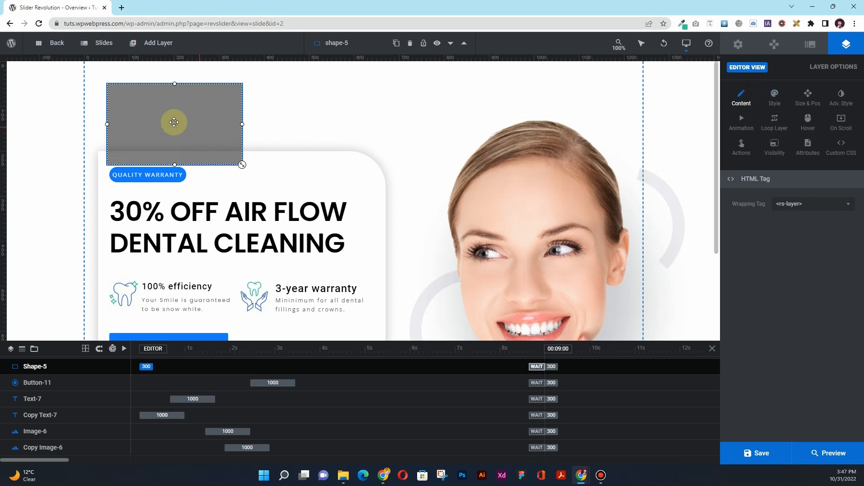
{"action": "left_click", "coordinate": [804, 103]}
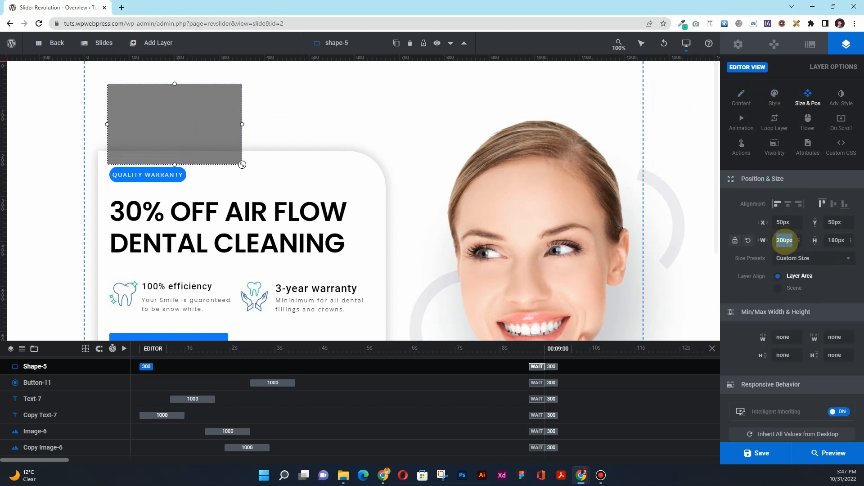
{"action": "left_click_drag", "start_coordinate": [787, 239], "coordinate": [769, 242]}
{"action": "type", "text": "2000"}
{"action": "key", "text": "Return"}
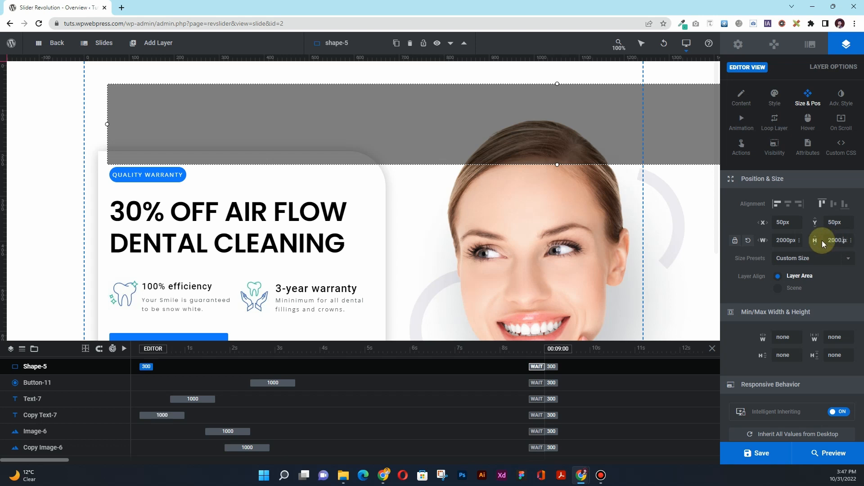
{"action": "type", "text": "0"}
{"action": "key", "text": "Return"}
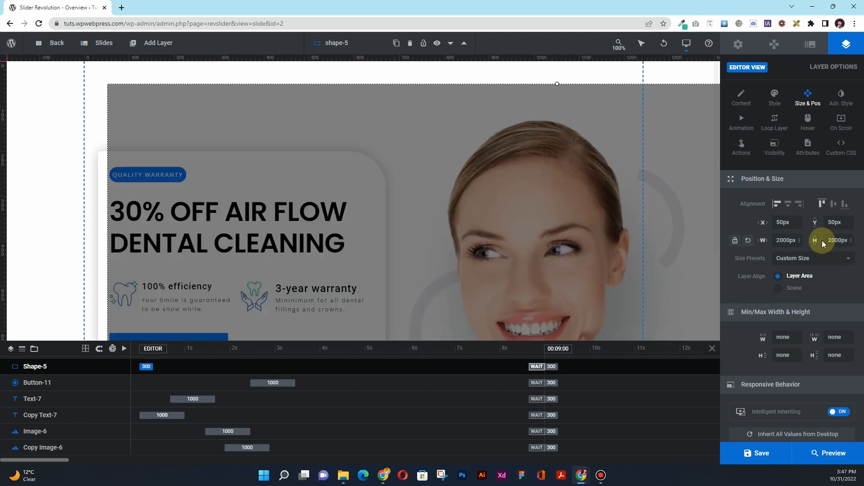
{"action": "left_click", "coordinate": [788, 204]}
{"action": "left_click", "coordinate": [833, 205]}
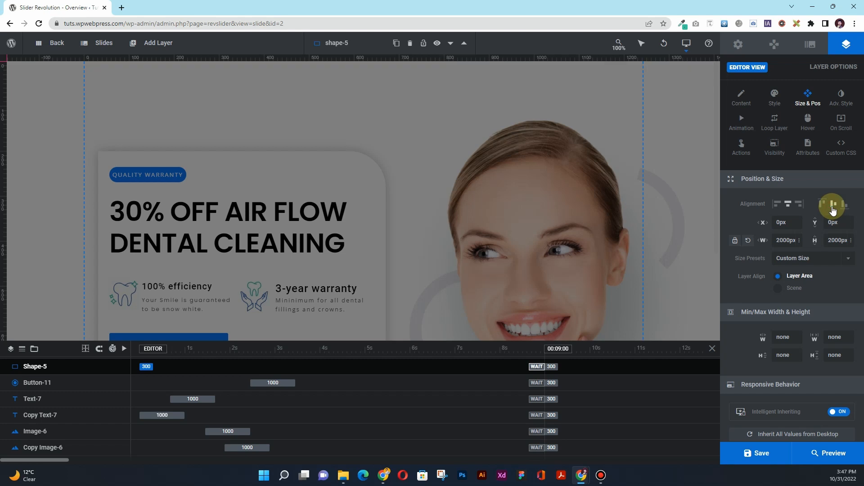
Step: Fill the new shape with solid white #ffffff as its background color
{"action": "left_click", "coordinate": [774, 106]}
{"action": "left_click", "coordinate": [780, 205]}
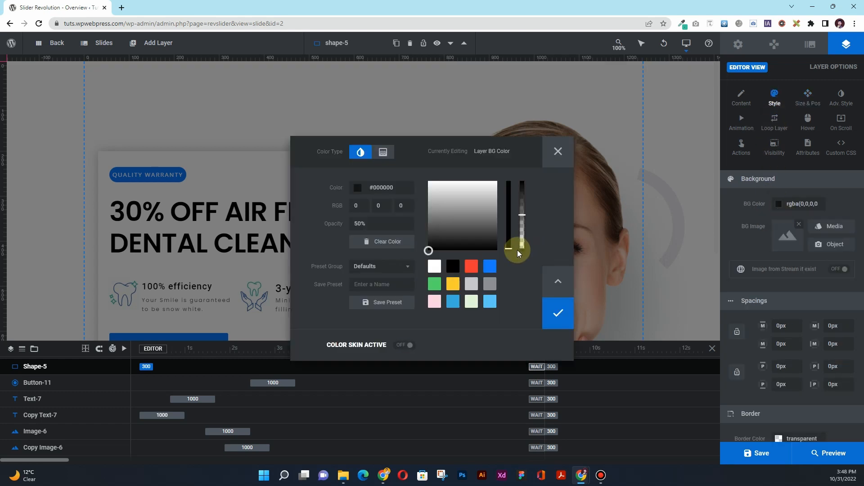
{"action": "left_click", "coordinate": [440, 270]}
{"action": "left_click", "coordinate": [558, 312]}
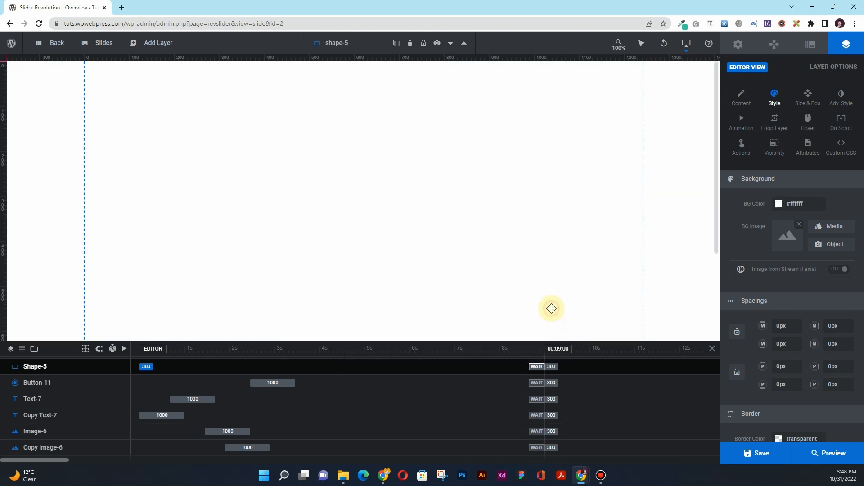
Step: Send the white shape down the layer order until it sits behind all other layers on the slide
{"action": "left_click", "coordinate": [451, 45]}
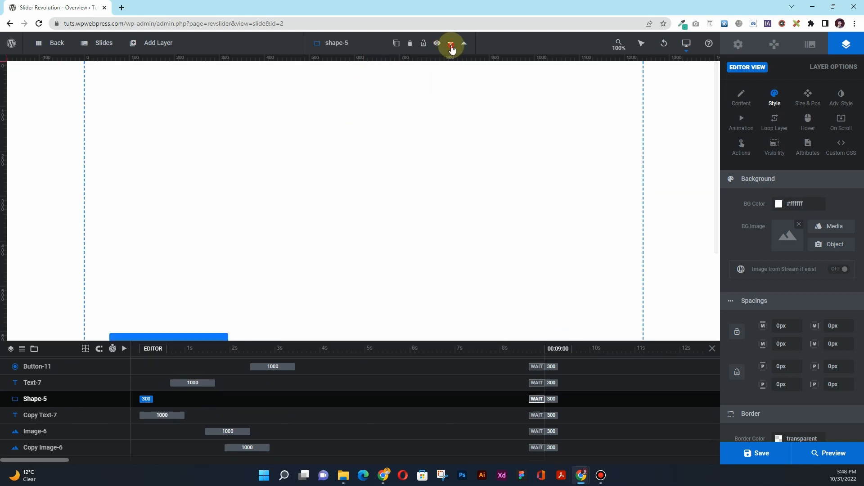
{"action": "left_click", "coordinate": [451, 45]}
{"action": "left_click", "coordinate": [451, 45]}
{"action": "left_click", "coordinate": [452, 45]}
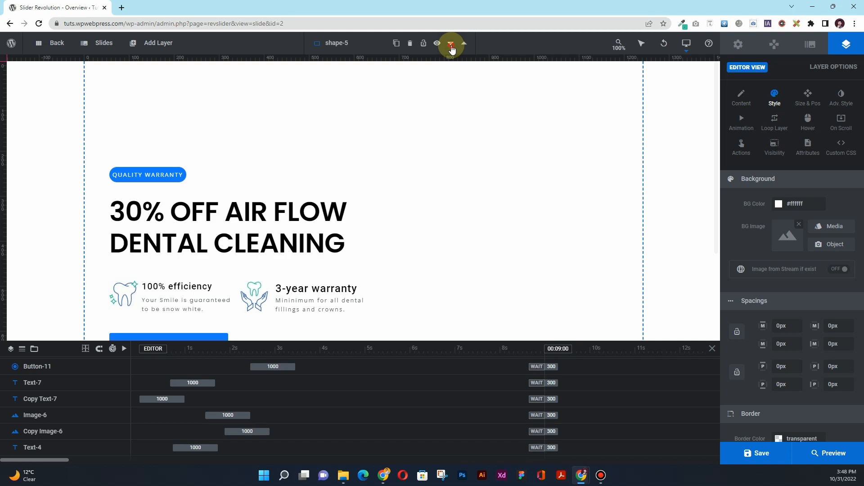
{"action": "left_click", "coordinate": [451, 45]}
{"action": "left_click", "coordinate": [451, 45]}
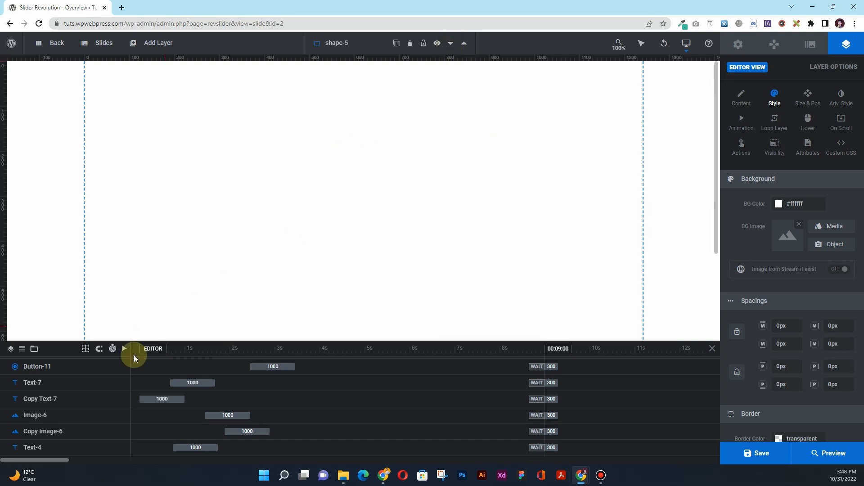
{"action": "scroll", "coordinate": [112, 387], "scroll_direction": "down", "scroll_amount": 5}
{"action": "scroll", "coordinate": [68, 399], "scroll_direction": "up", "scroll_amount": 5}
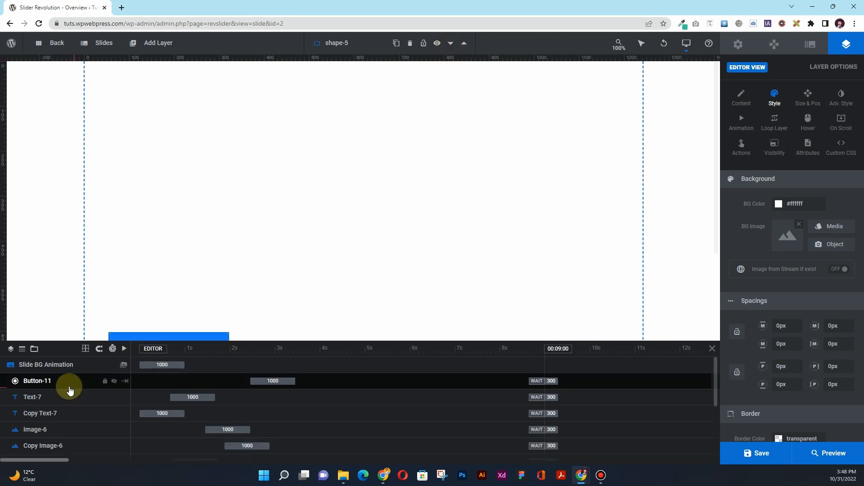
Step: Save the slider and preview it, advancing to the next slide to check the transition
{"action": "left_click", "coordinate": [752, 463]}
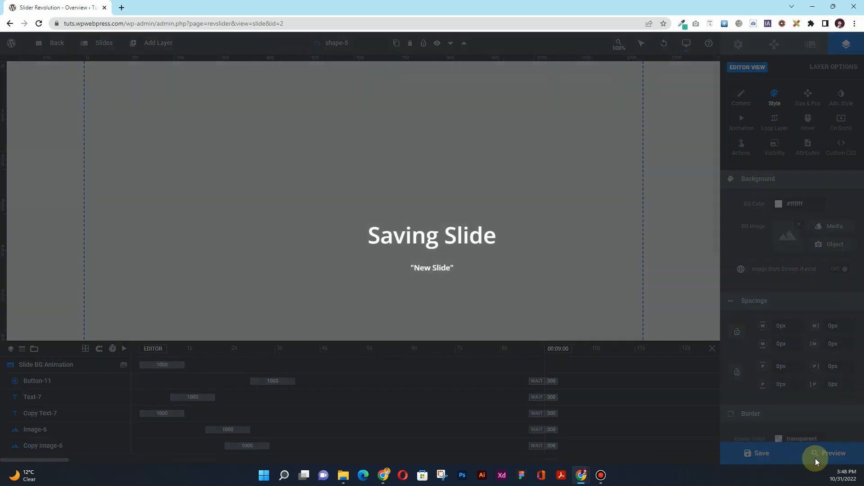
{"action": "left_click", "coordinate": [827, 453]}
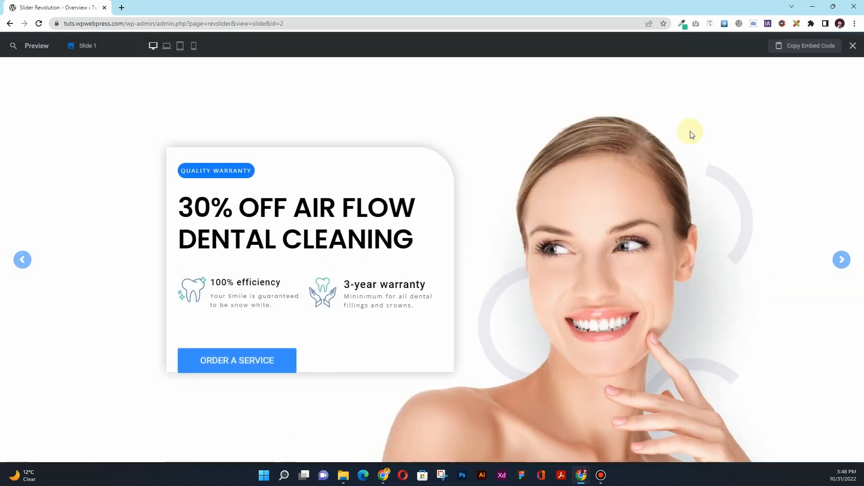
{"action": "left_click", "coordinate": [840, 261]}
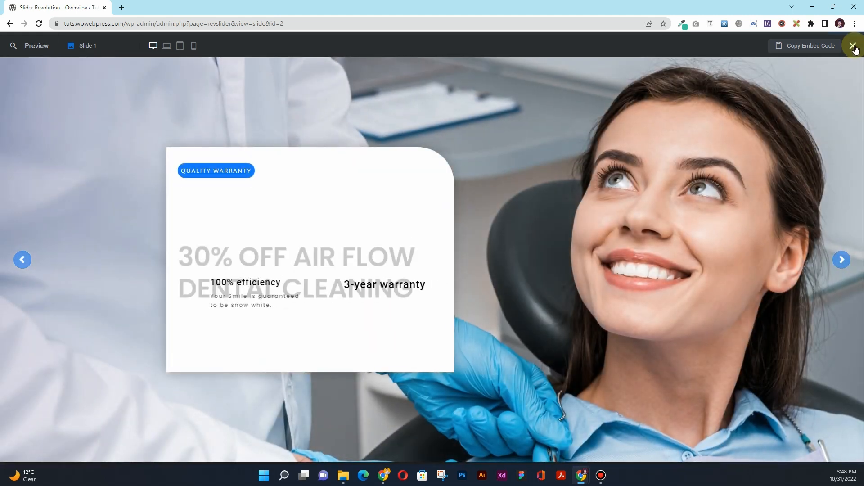